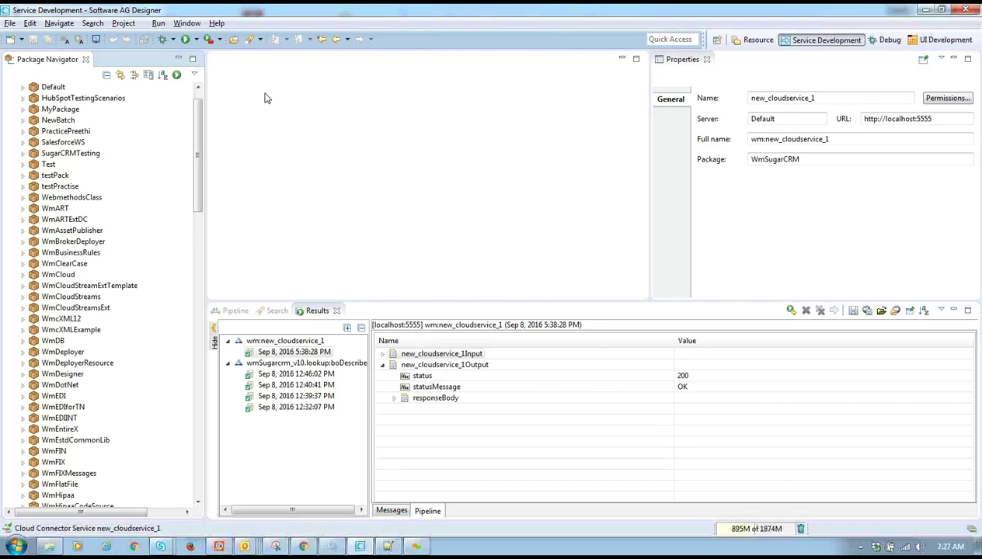
- Switch to Notepad++ and reload the updated server.log file
left_click(382, 547)
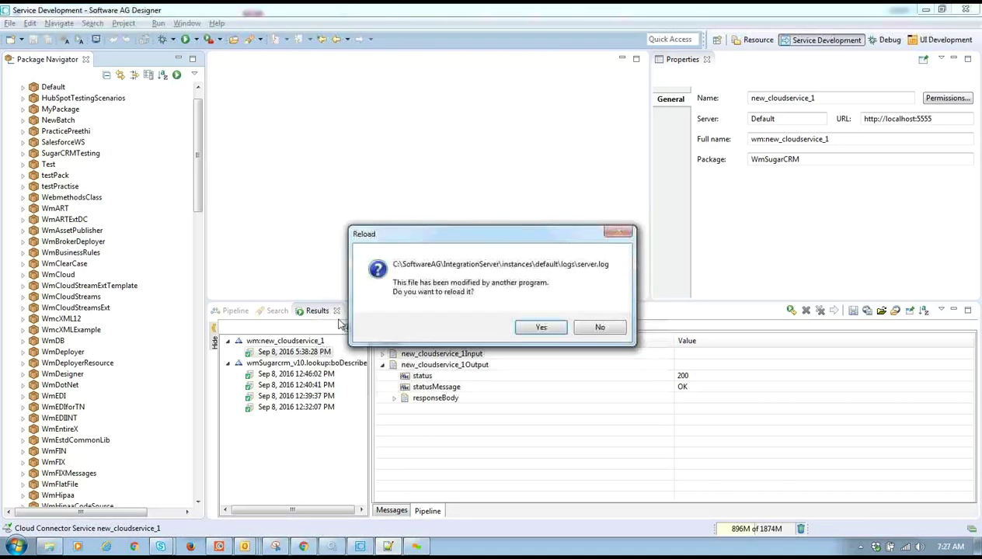
left_click(540, 325)
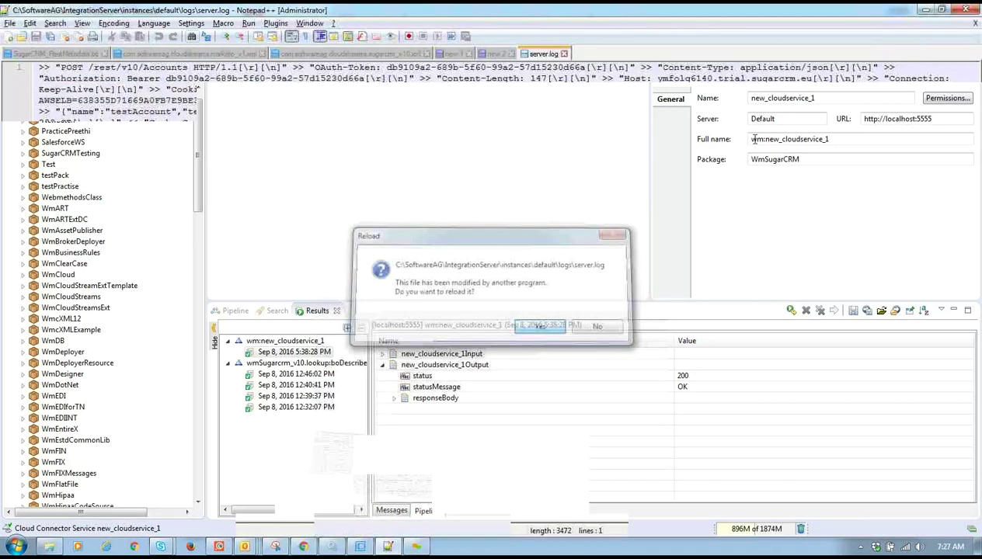
- Create document new 3 holding three scratch lines (dfdrkgjr, etret, stret fgfdh dgtrt eret4e), then select them
double_click(639, 54)
type("dfdrkgjr")
key("Return")
type("etret")
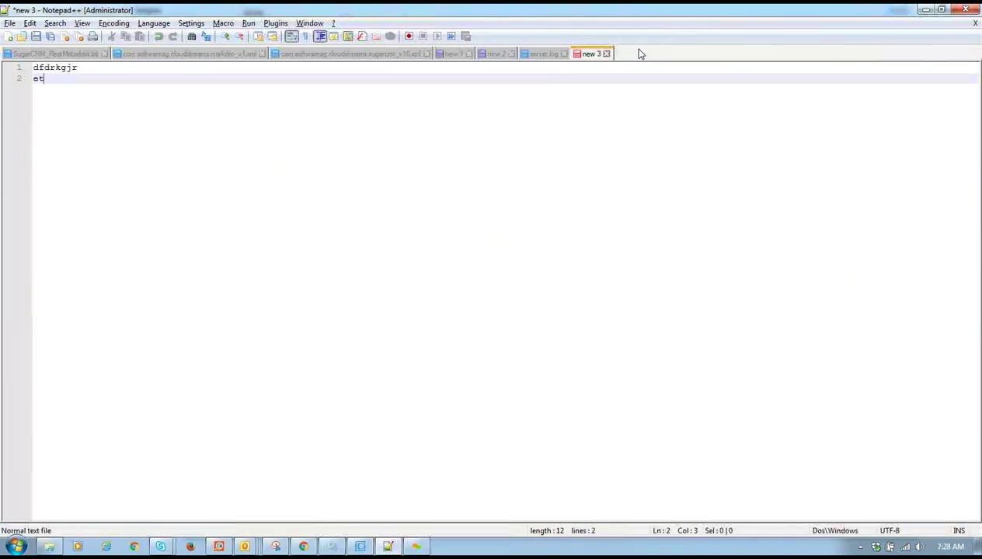
key("Return")
type("stret")
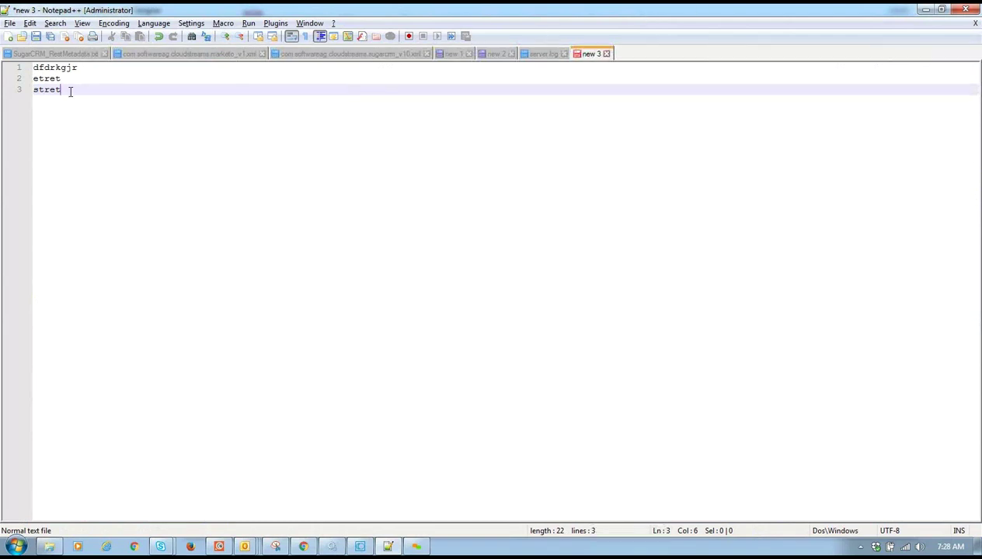
type(" fgfdh      dgtrt  eret4e")
left_click_drag(199, 90, 3, 66)
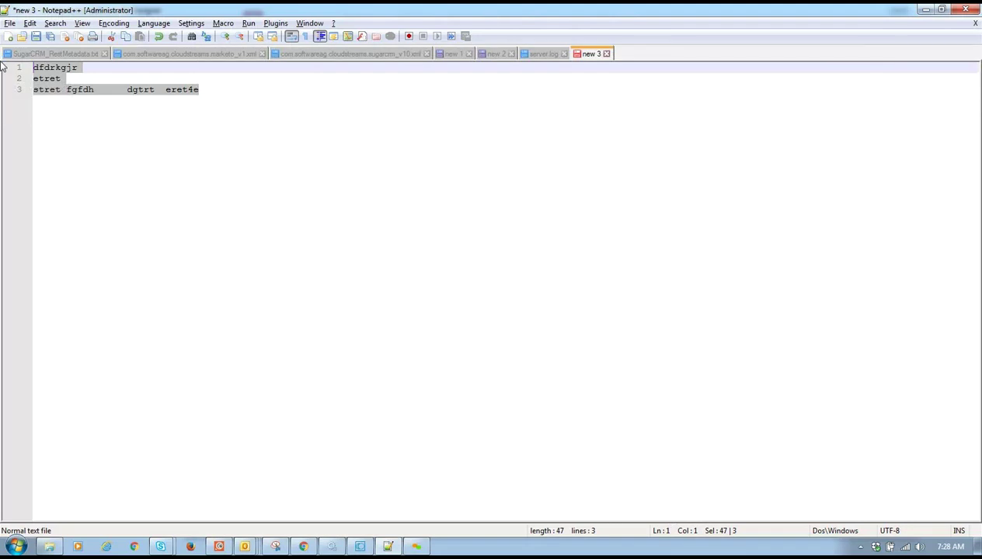
- Replace the scratch text with a first record: employee name, 25, marathalli, bangalore; begin a second
key("BackSpace")
type("venkat")
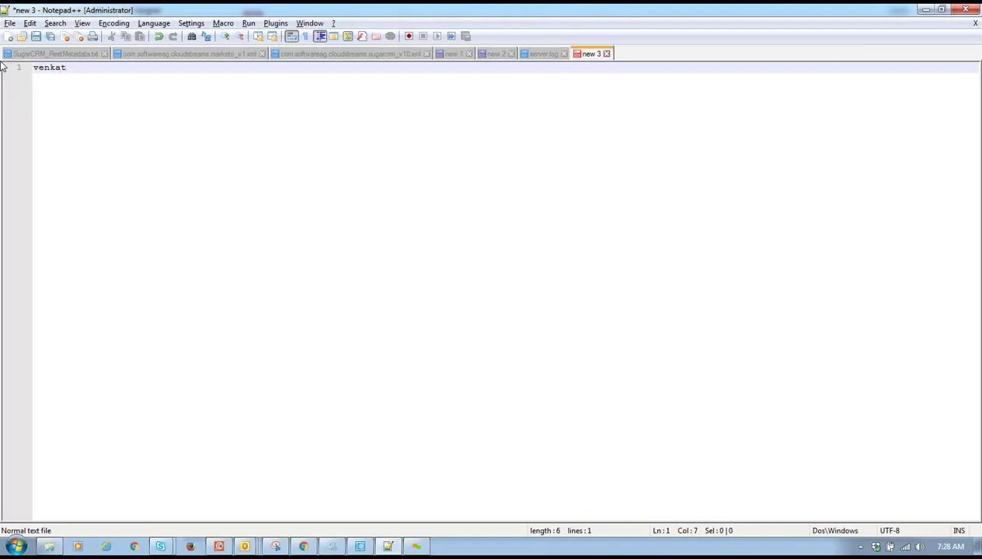
type(",25,ma")
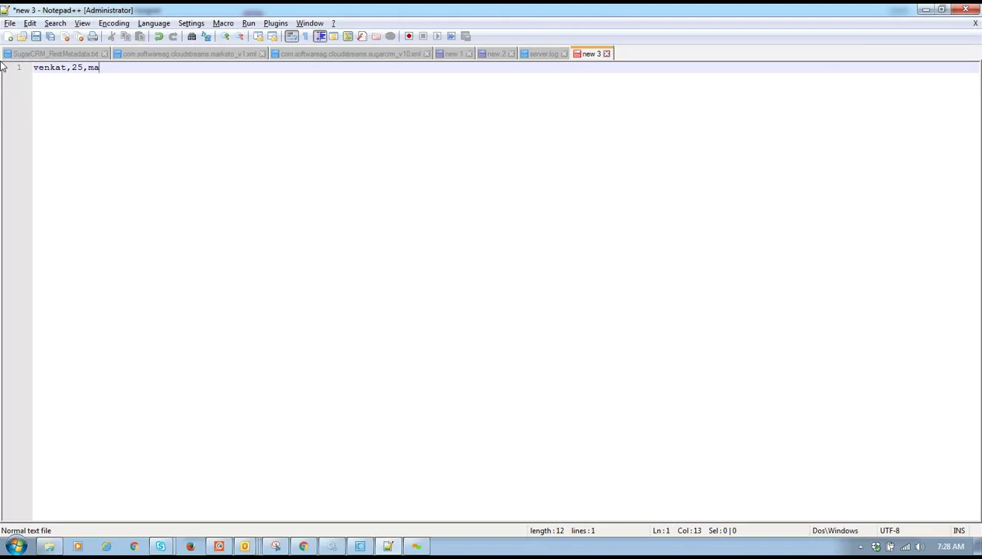
type("rathalli,bangalore")
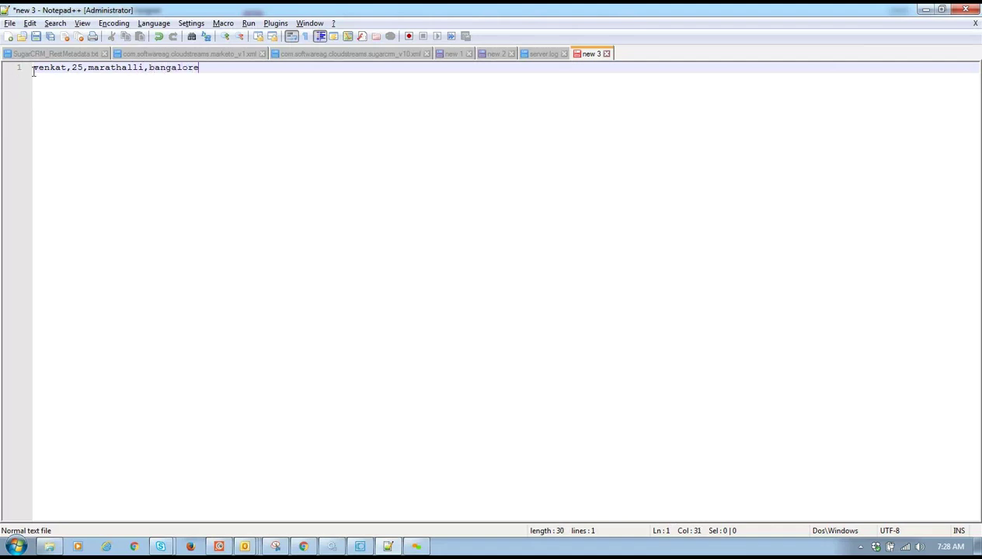
key("Return")
type("v")
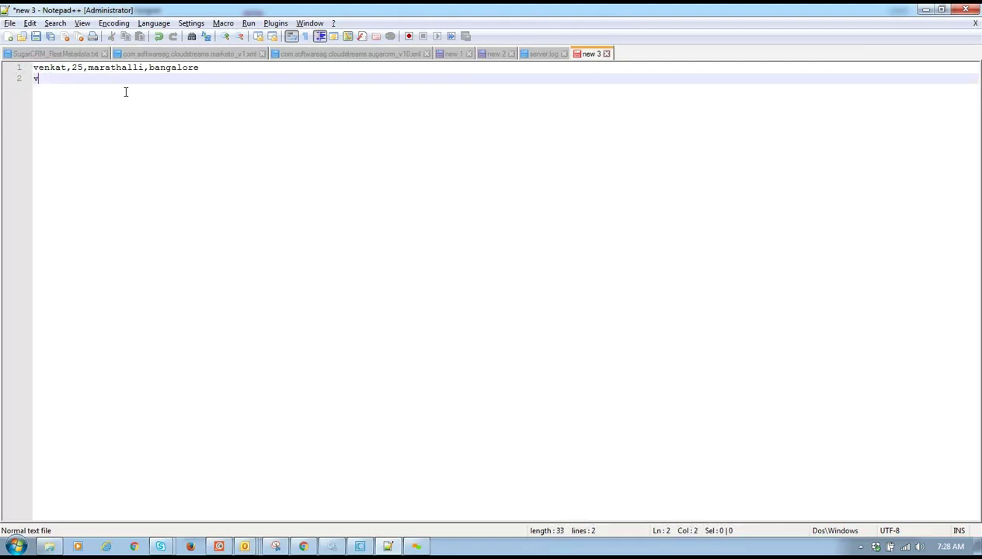
type("ivek,")
- Correct the first age to 28 and finish the second record with 25, munnekollala, bangalor
left_click(83, 69)
key("BackSpace")
type("8")
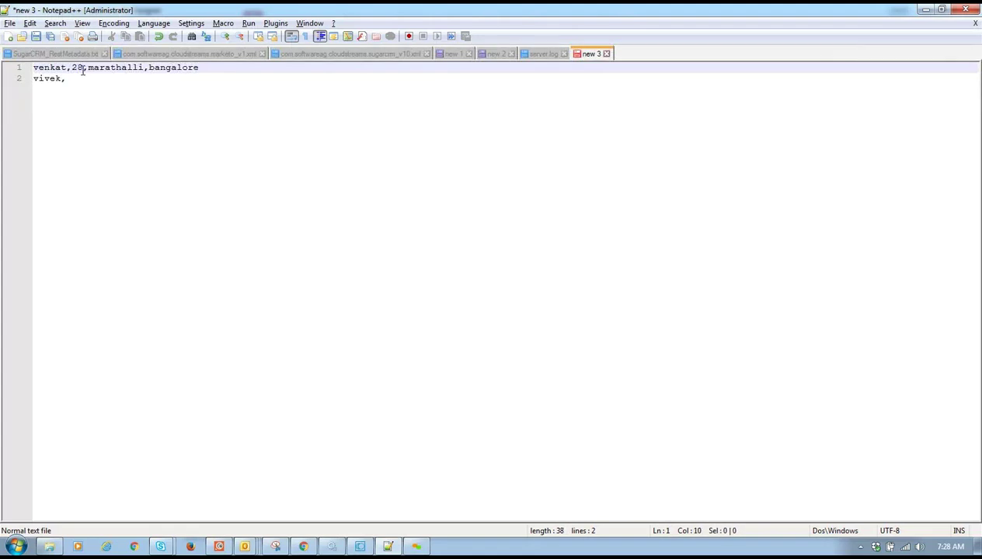
left_click(68, 79)
left_click_drag(61, 79, 70, 80)
left_click(77, 82)
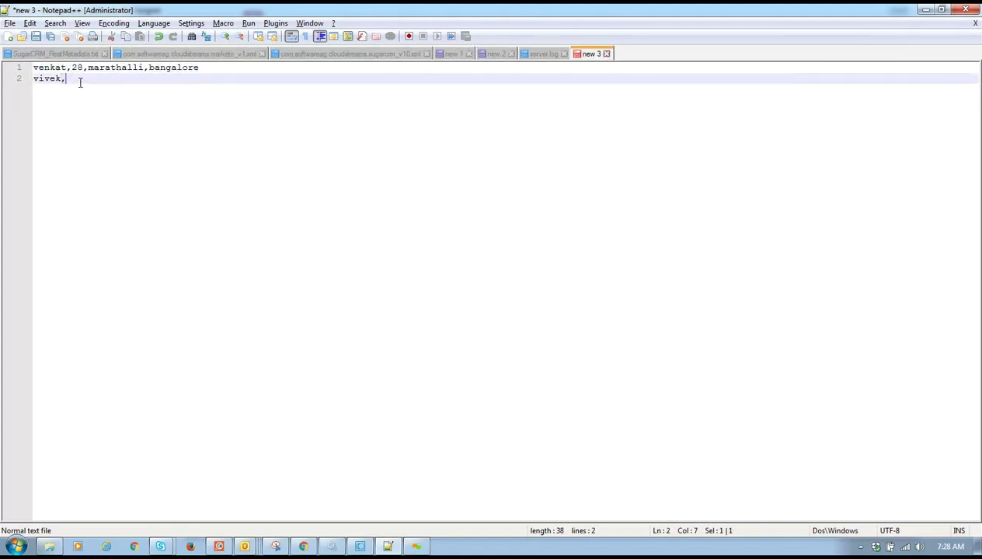
type("2")
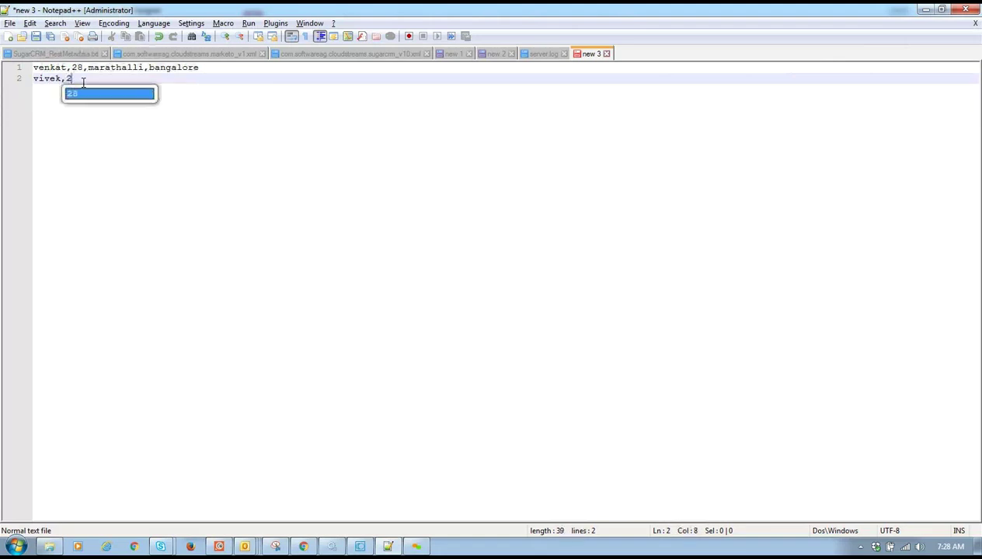
type("5,")
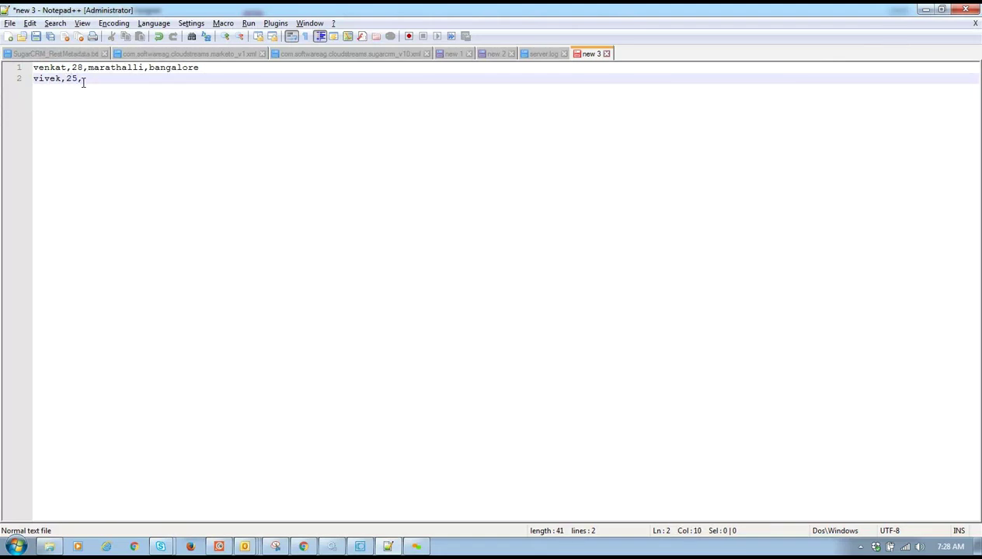
type("munnekollala,bangalore")
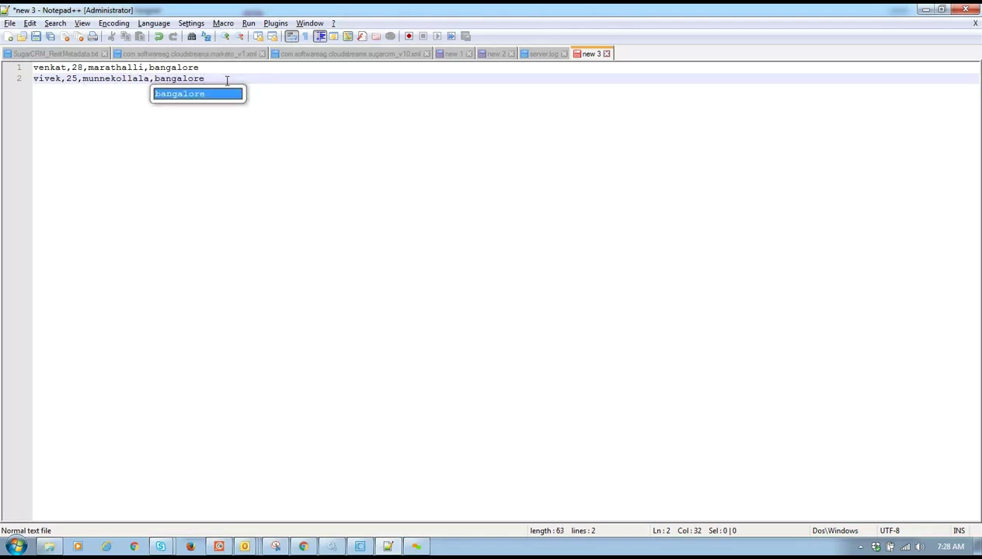
left_click(241, 81)
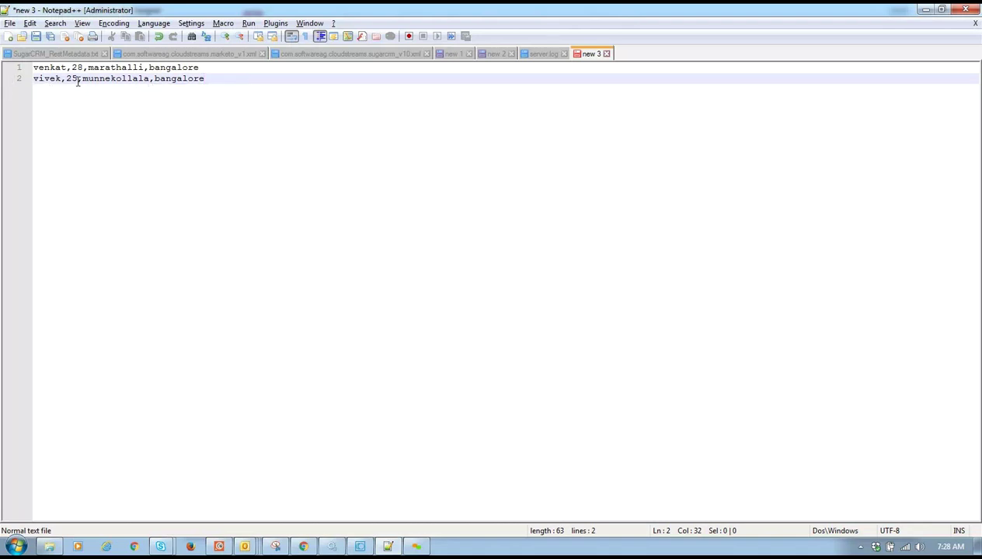
double_click(53, 70)
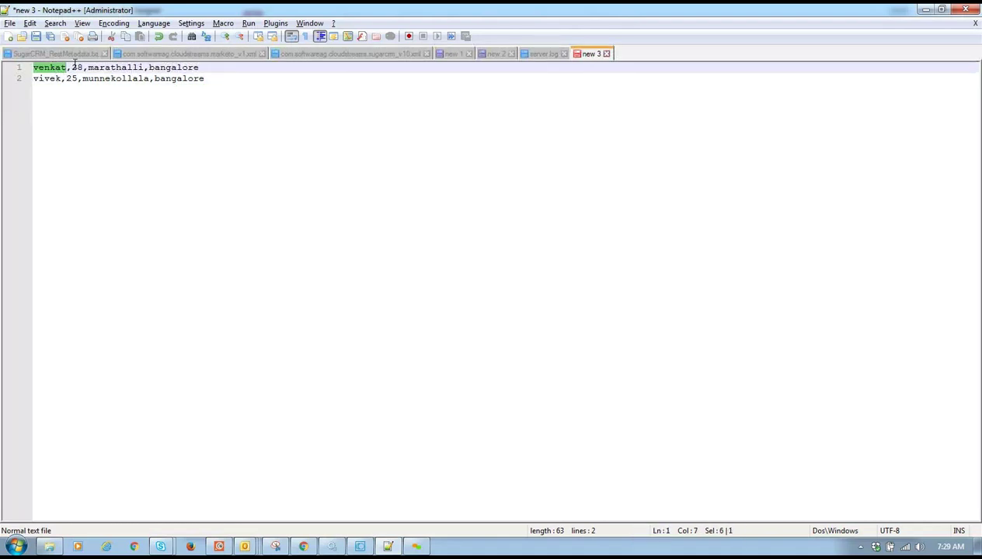
double_click(75, 68)
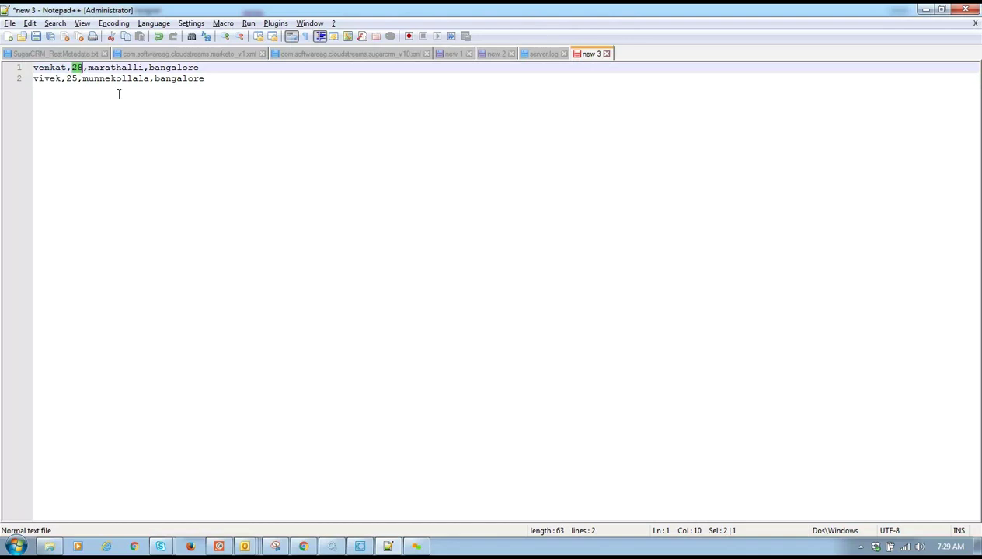
double_click(118, 70)
double_click(177, 79)
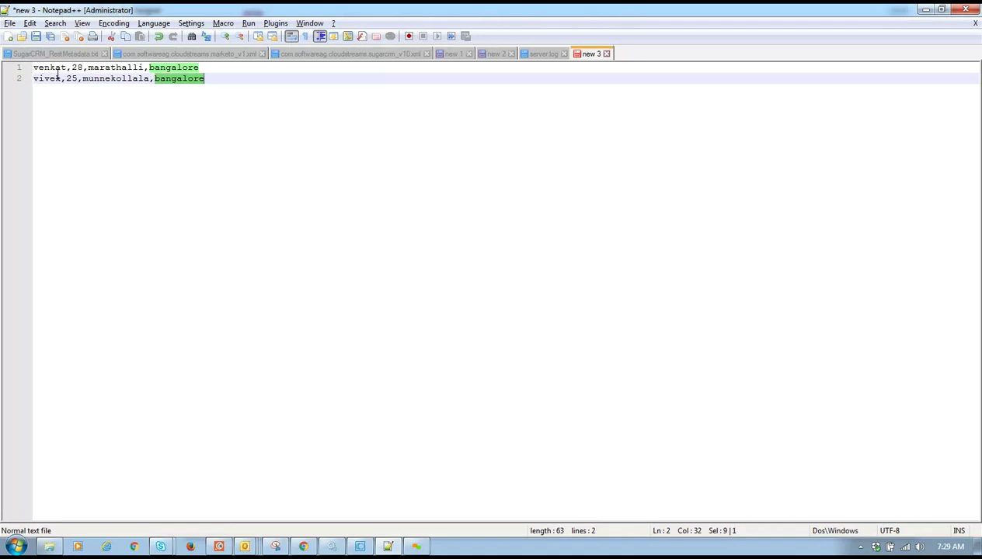
double_click(57, 79)
double_click(71, 79)
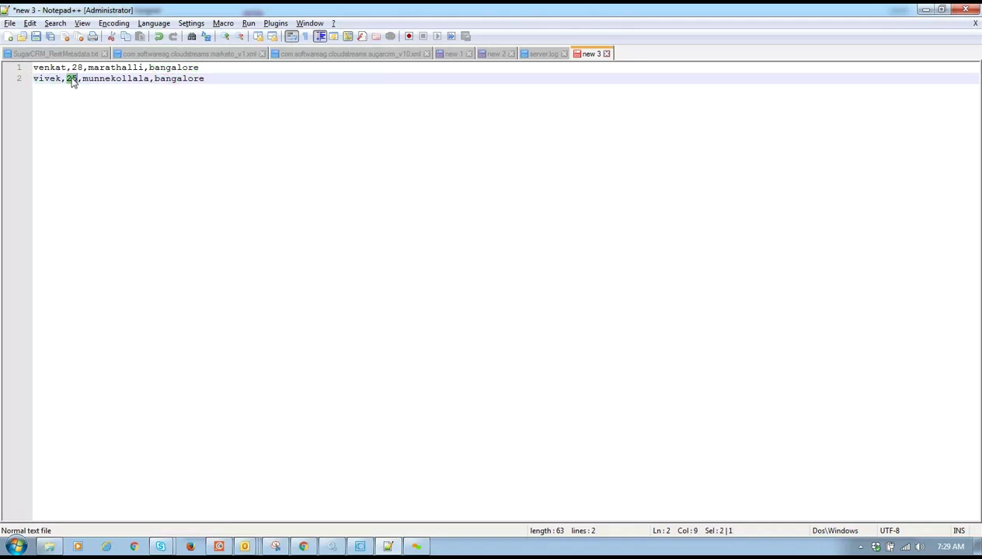
double_click(110, 78)
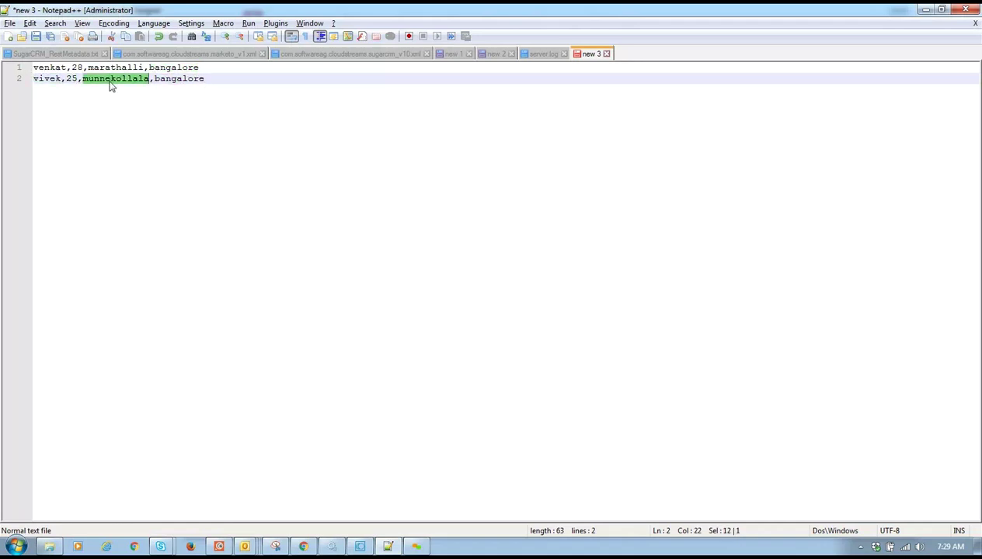
double_click(192, 81)
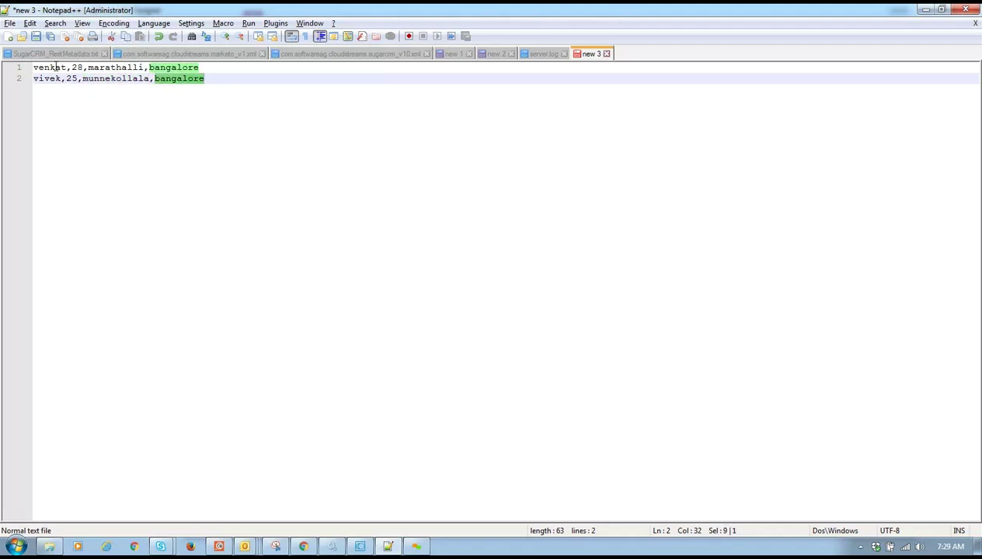
left_click(34, 69)
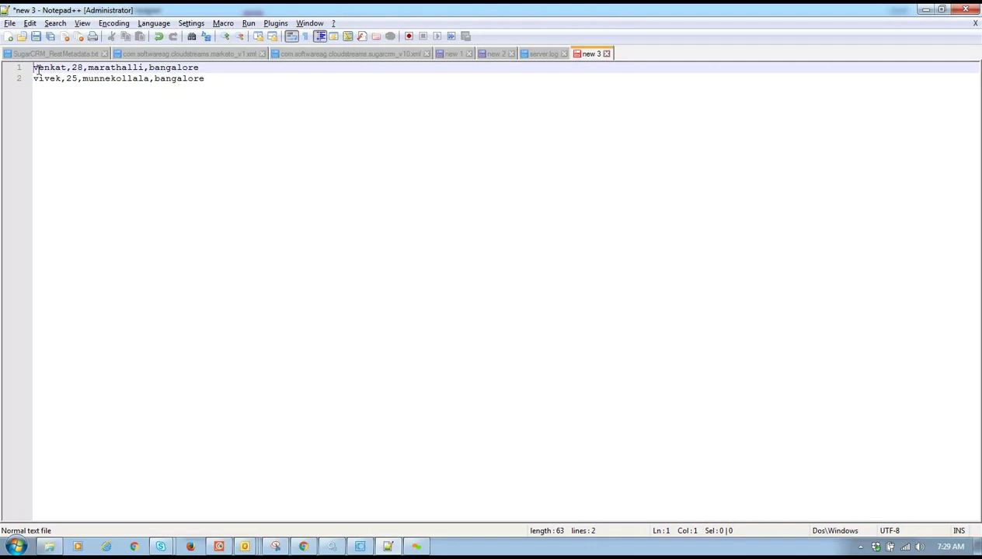
type("ven")
key("BackSpace")
key("BackSpace")
key("BackSpace")
- Prefix both records in new 3 with the record type "emp,"
type("emp,")
key("BackSpace")
type(",")
left_click(33, 79)
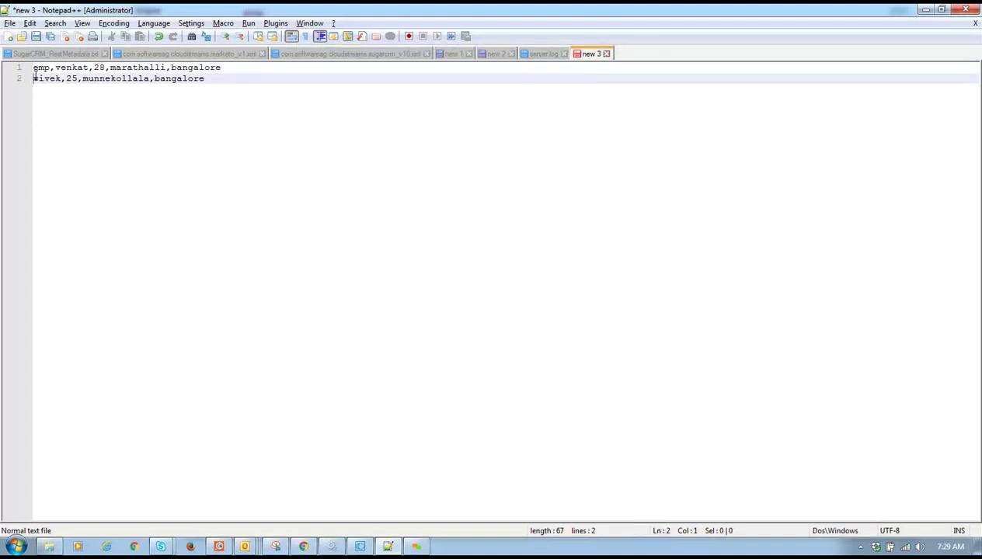
type("emp,")
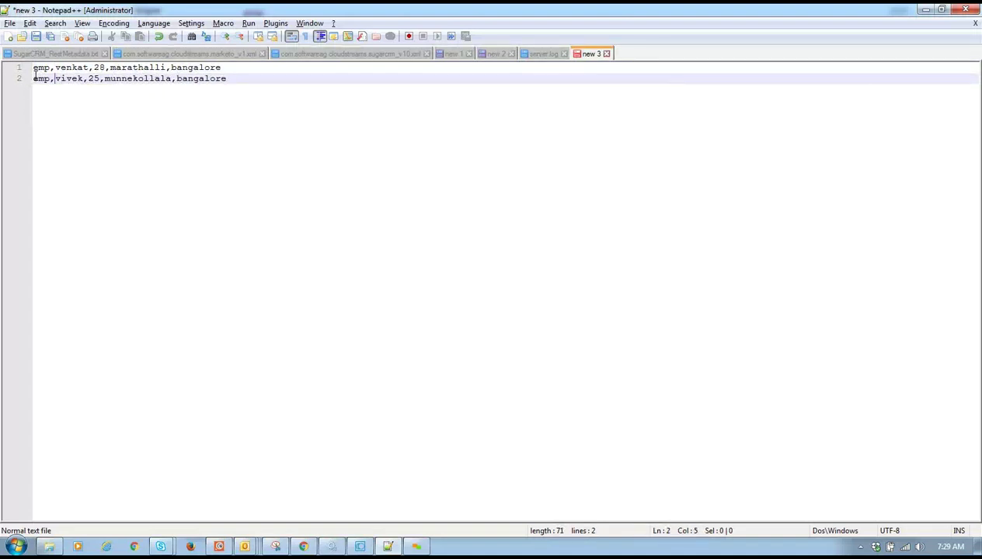
- Copy both records into new document new 4 and change their record type to student
left_click_drag(235, 81, 20, 52)
key("ctrl+c")
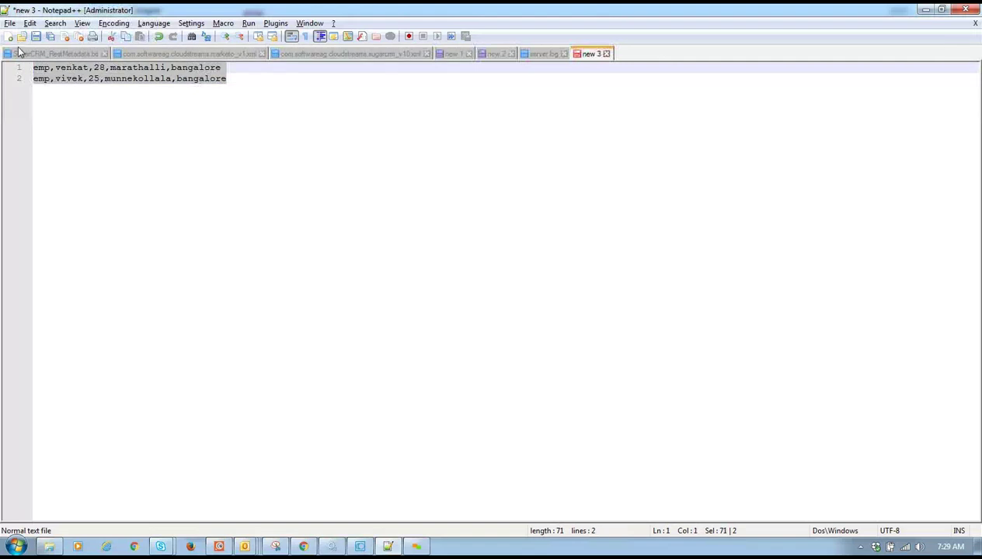
double_click(625, 55)
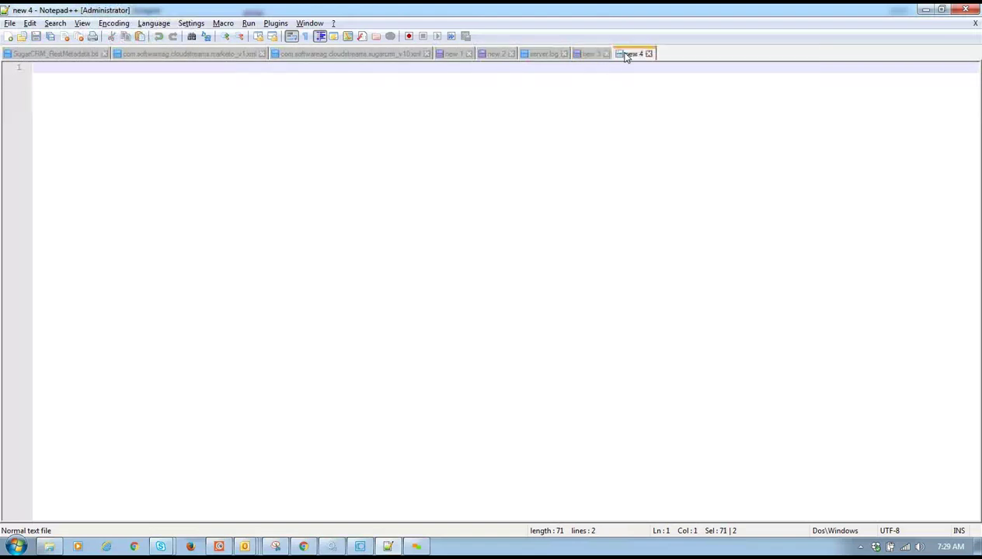
key("ctrl+v")
double_click(41, 68)
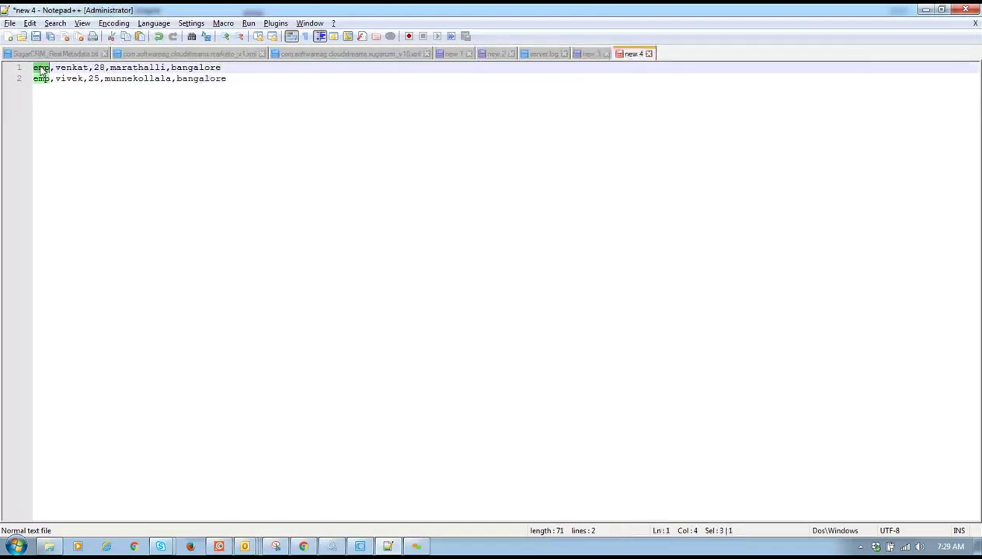
type("student")
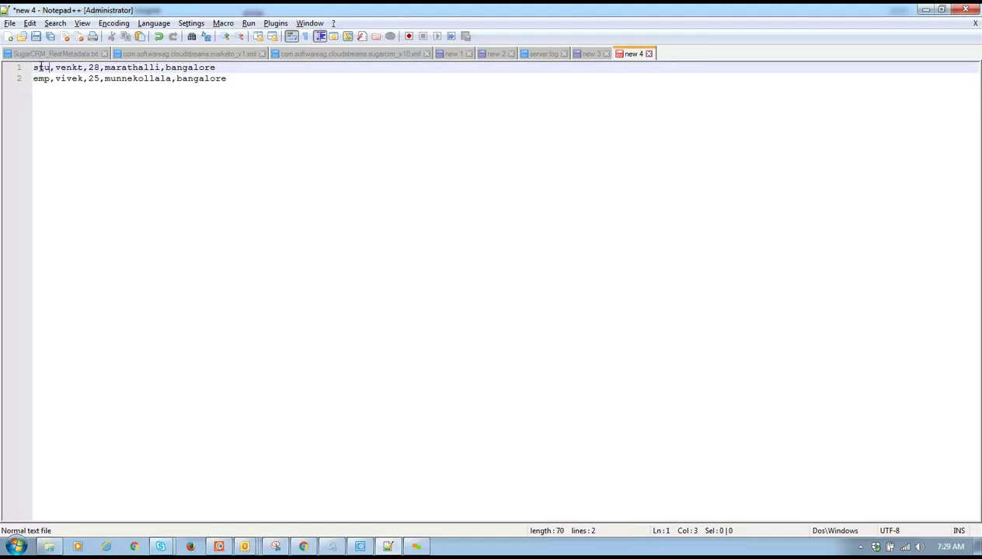
double_click(41, 78)
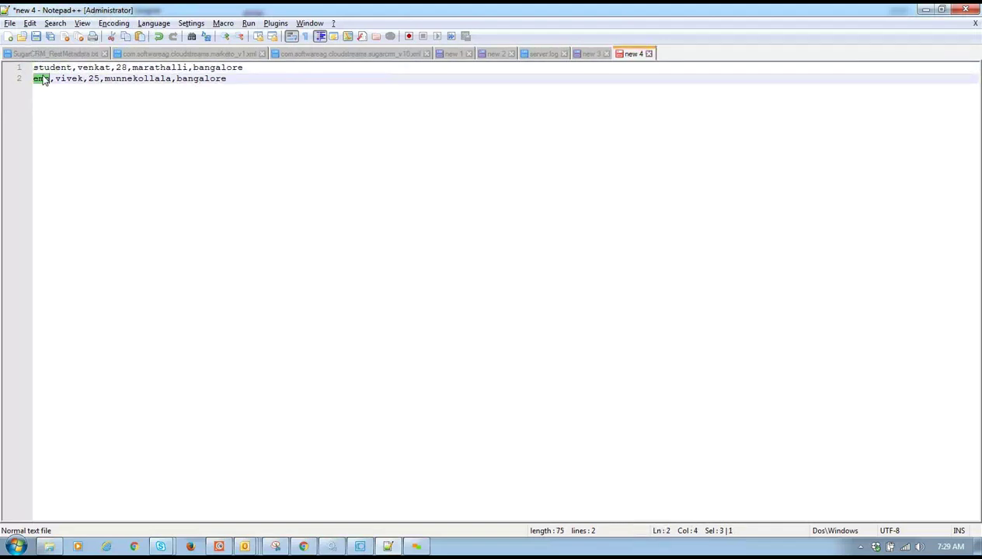
type("student")
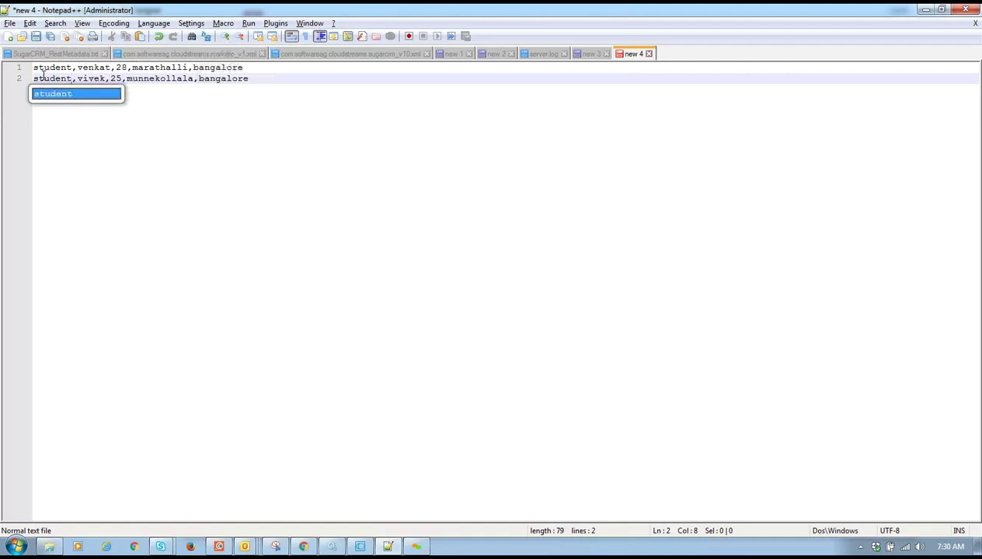
- Review the emp prefix in new 3, then return to the student document new 4
left_click(591, 54)
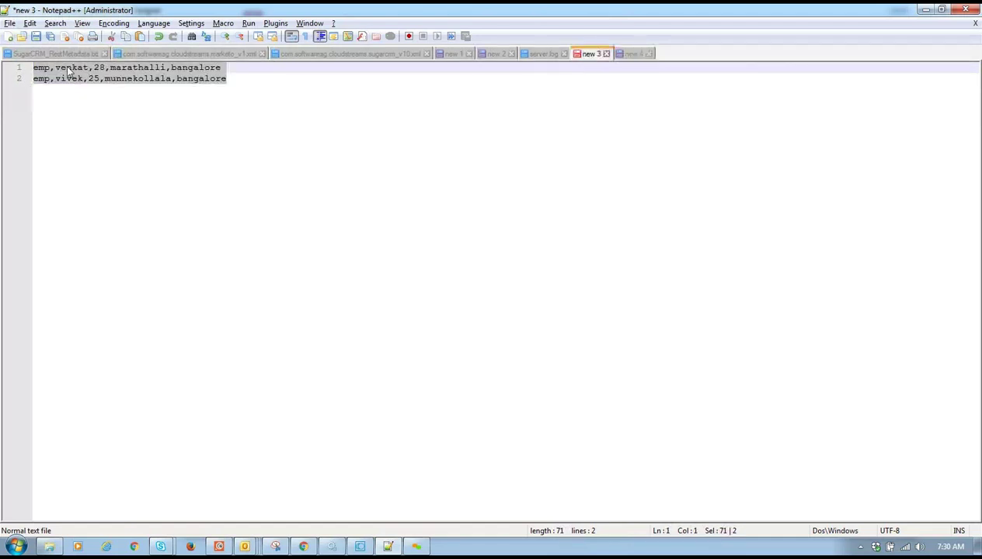
left_click_drag(50, 70, 222, 70)
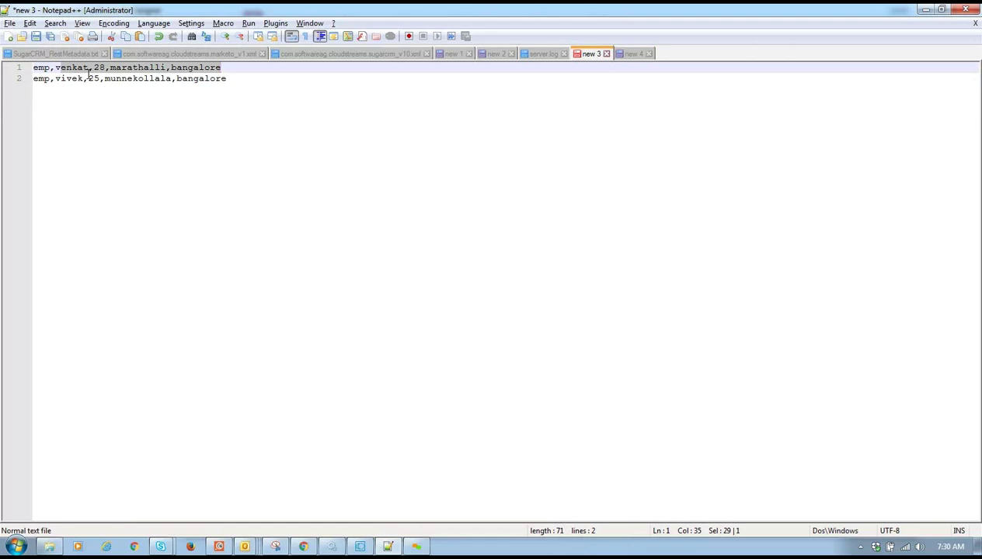
double_click(43, 69)
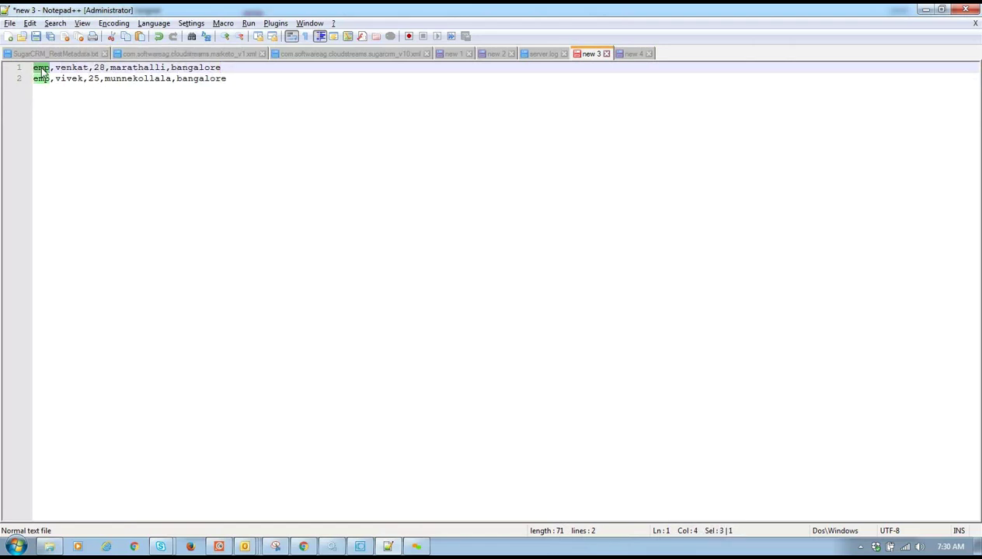
left_click(625, 54)
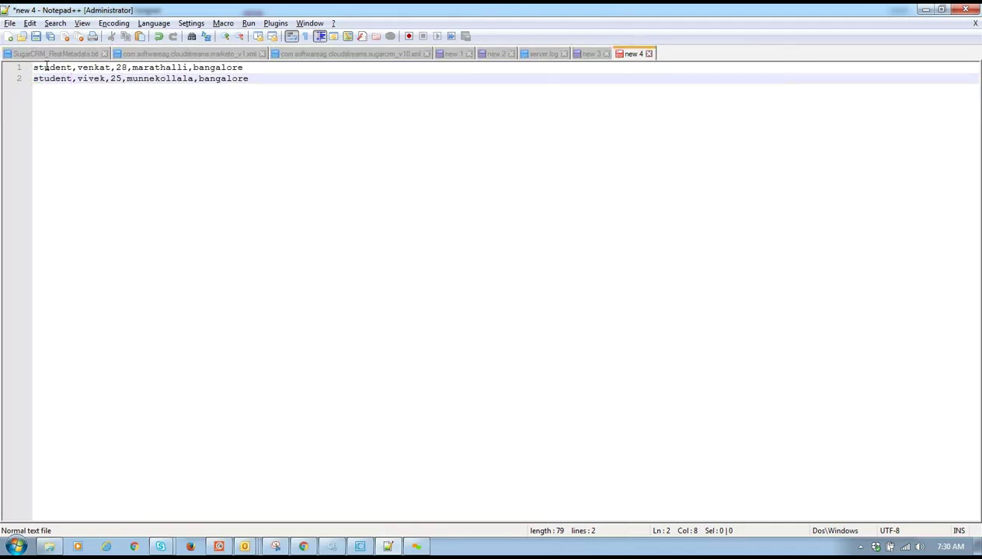
- Inspect the first student record's fields: record type, name, age 28, marathalli and bangalore
double_click(59, 70)
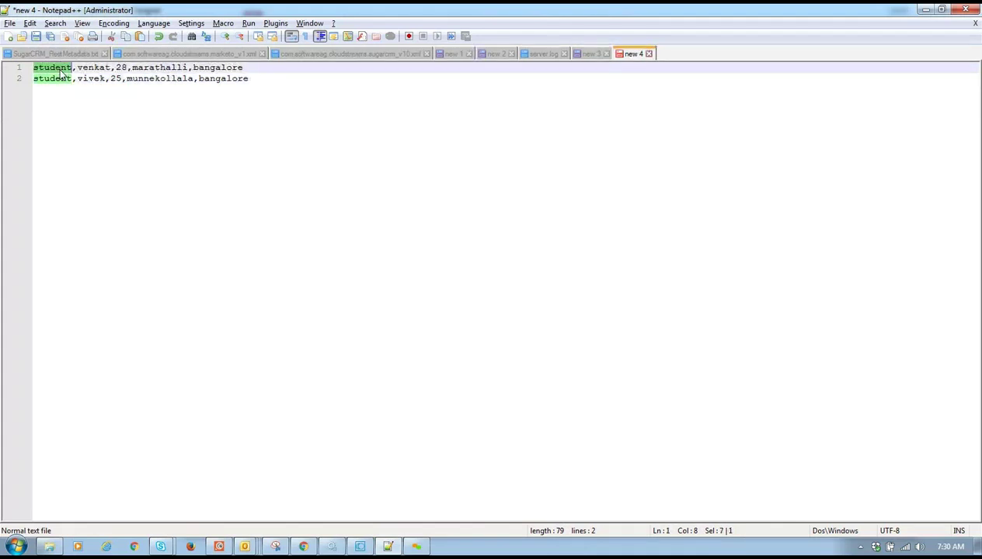
left_click_drag(247, 67, 85, 77)
left_click_drag(32, 72, 33, 67)
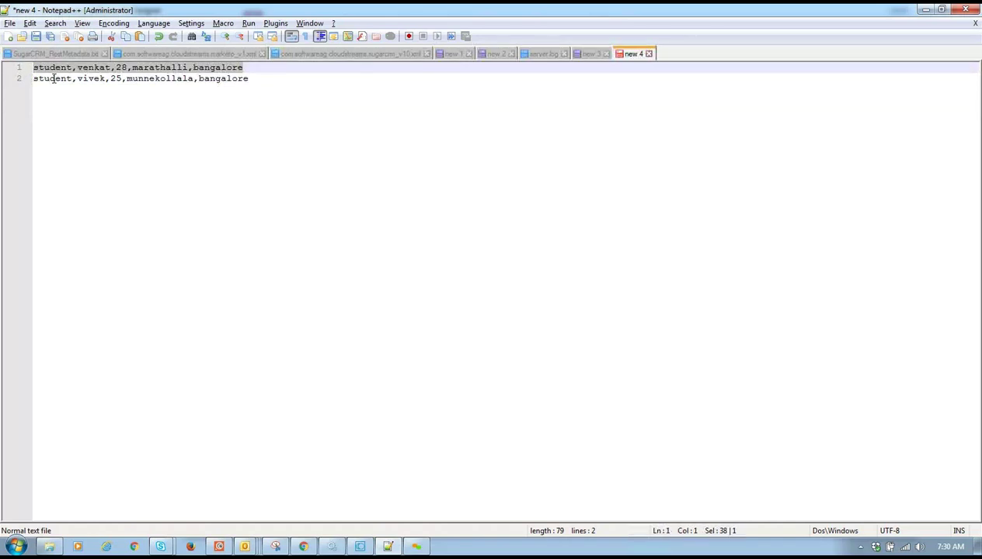
double_click(55, 71)
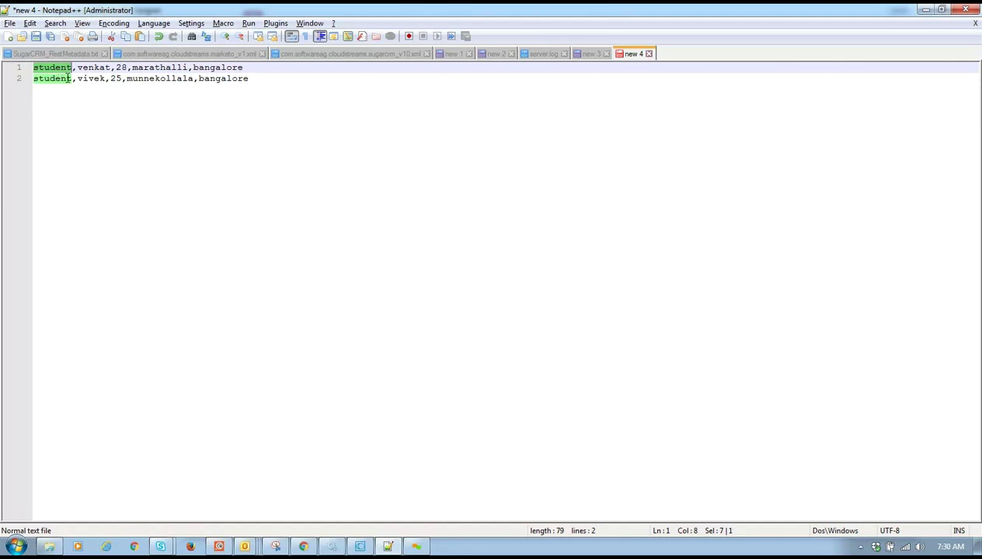
left_click_drag(79, 68, 110, 75)
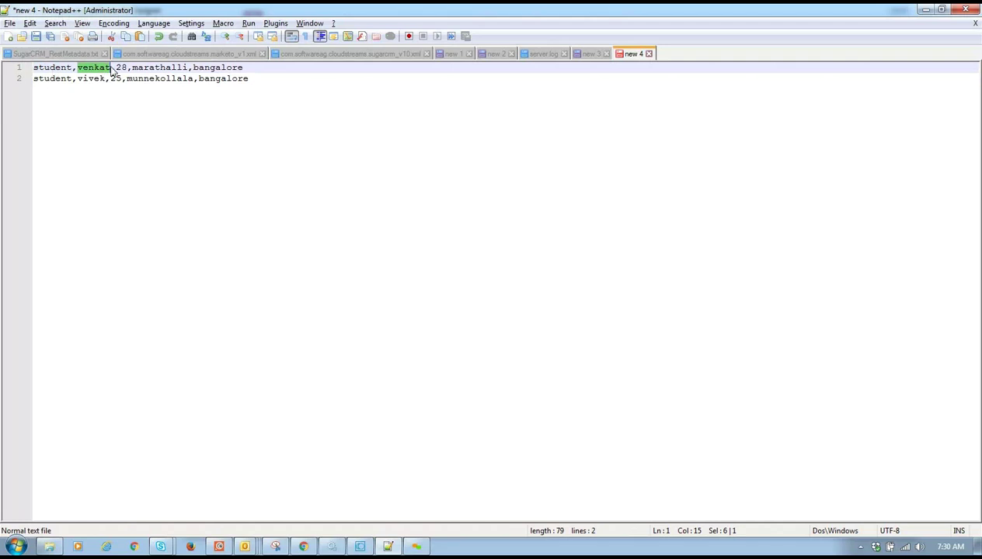
double_click(120, 67)
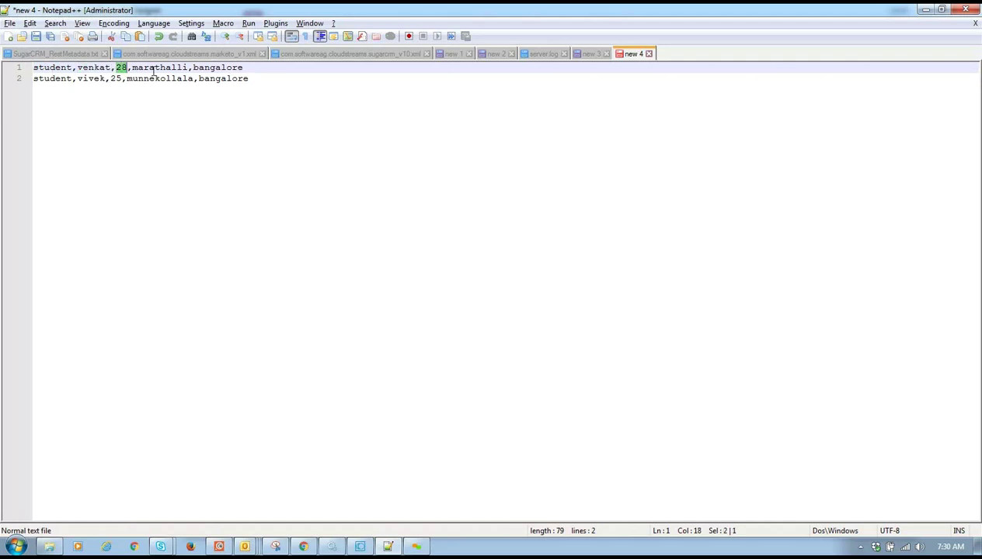
double_click(152, 70)
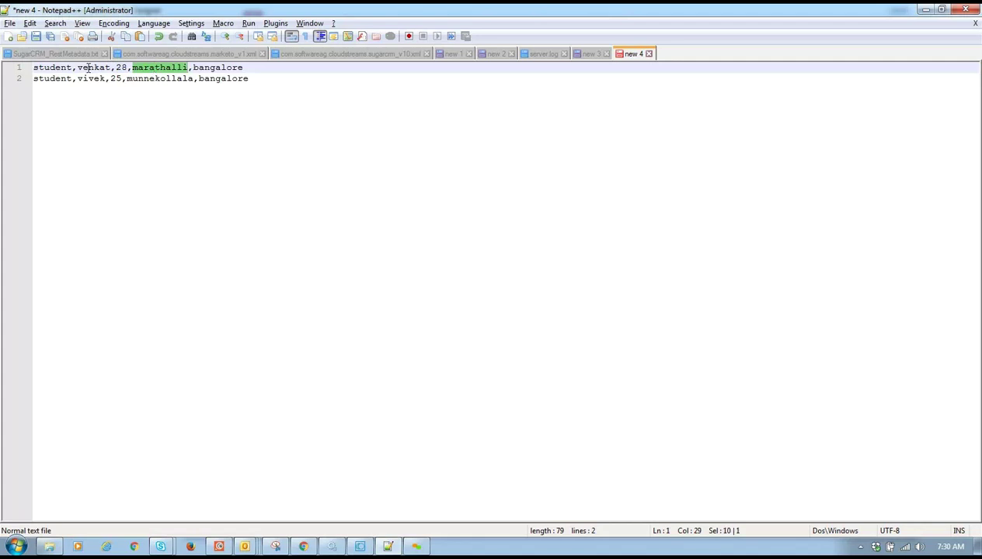
double_click(236, 67)
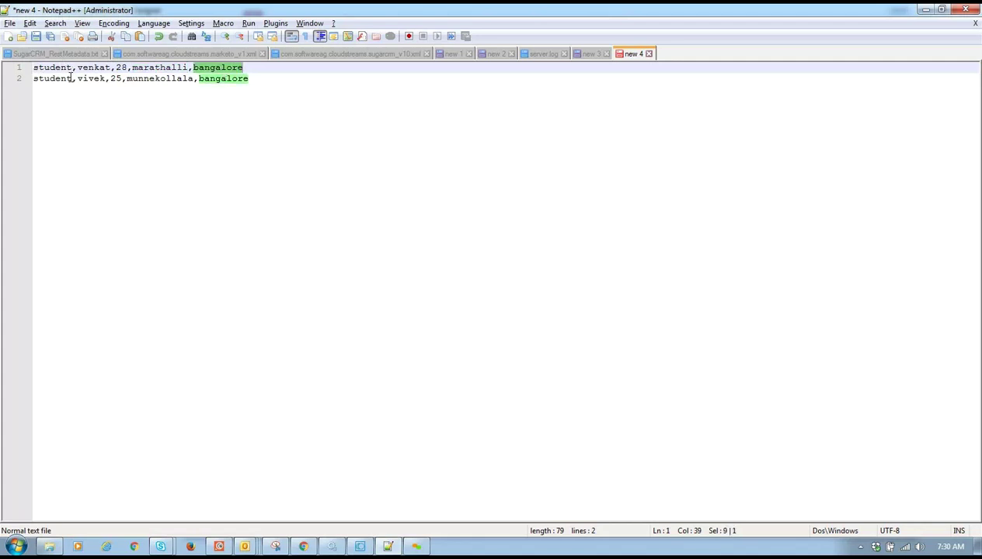
- In new 3, insert employee IDs 1234 and 1235 after the names, before the ages
left_click(588, 56)
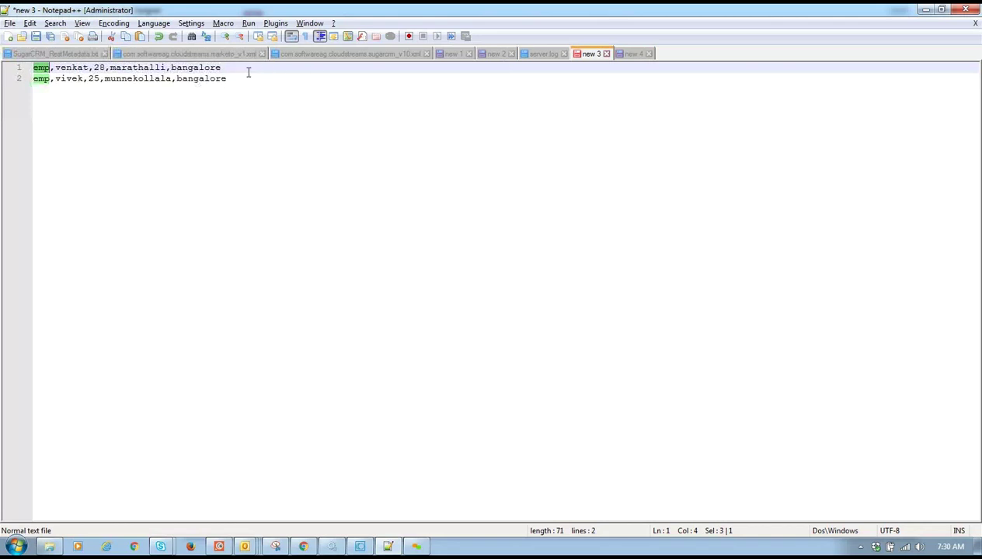
double_click(78, 68)
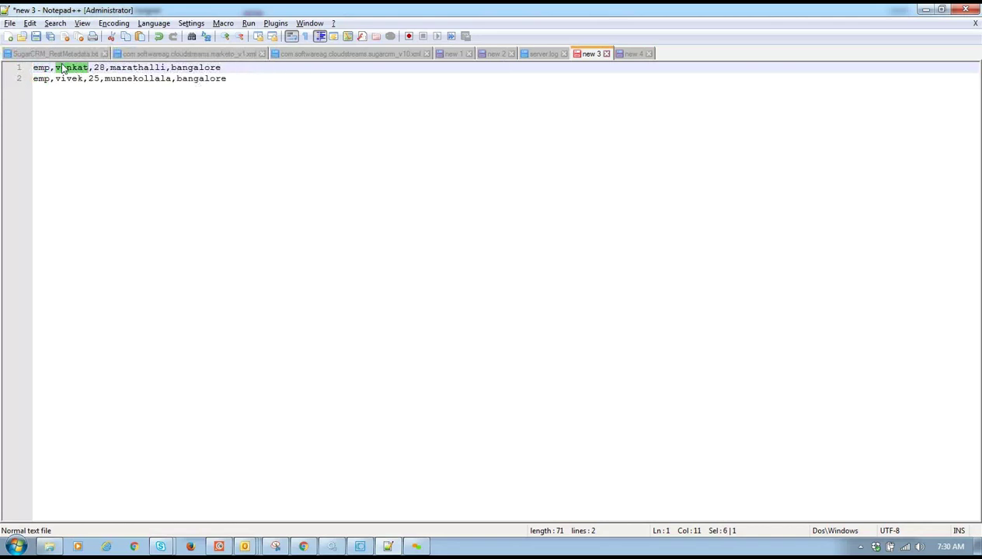
double_click(91, 68)
double_click(99, 67)
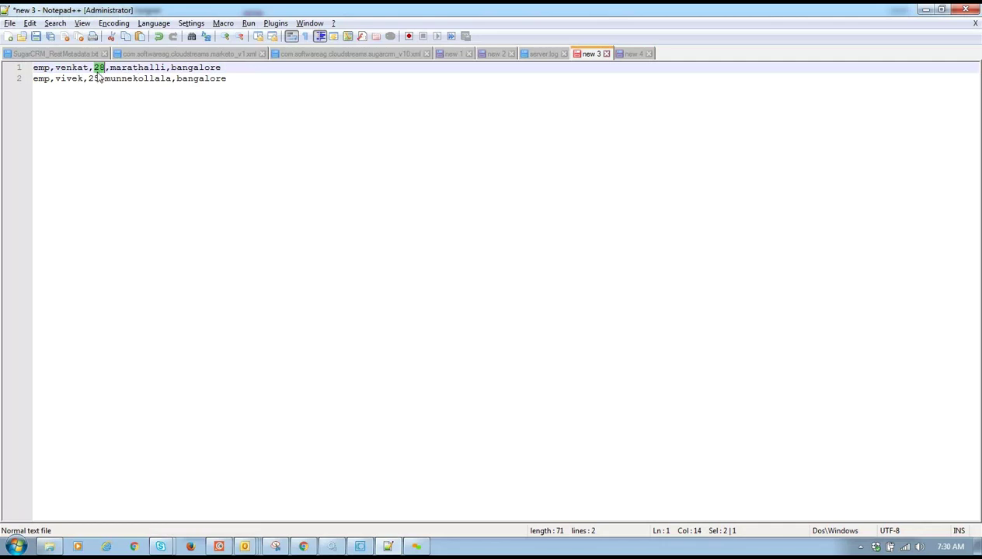
left_click(93, 69)
type("1234,")
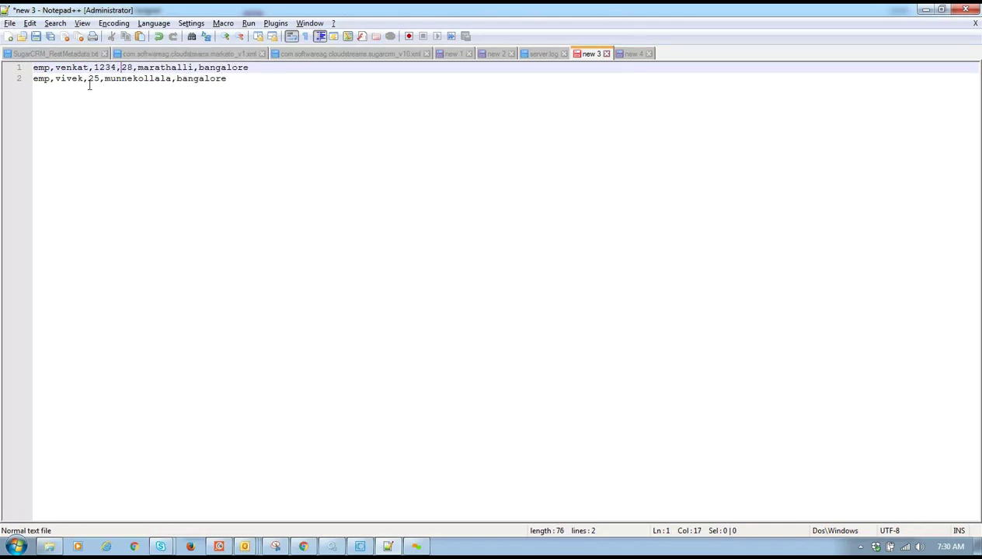
left_click(90, 81)
type("123")
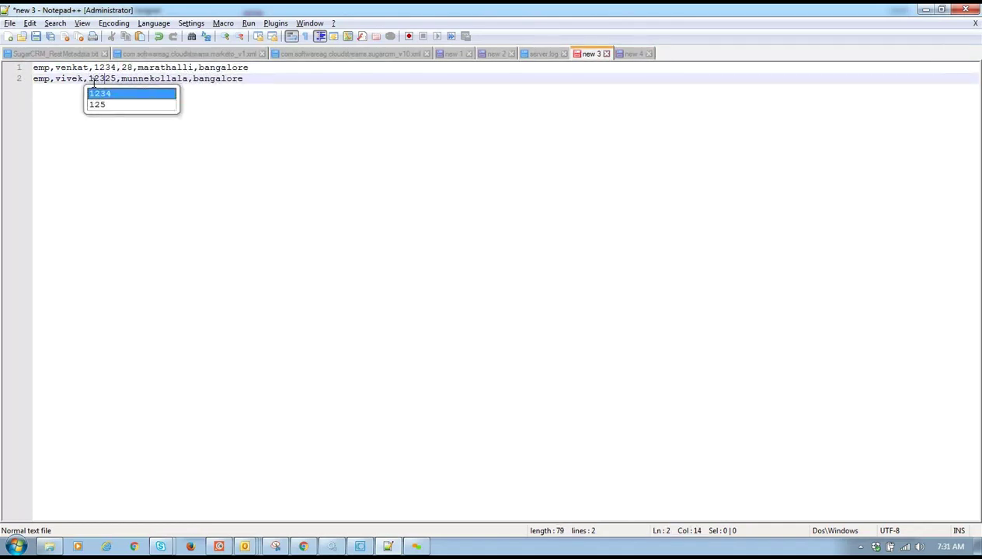
type("5,")
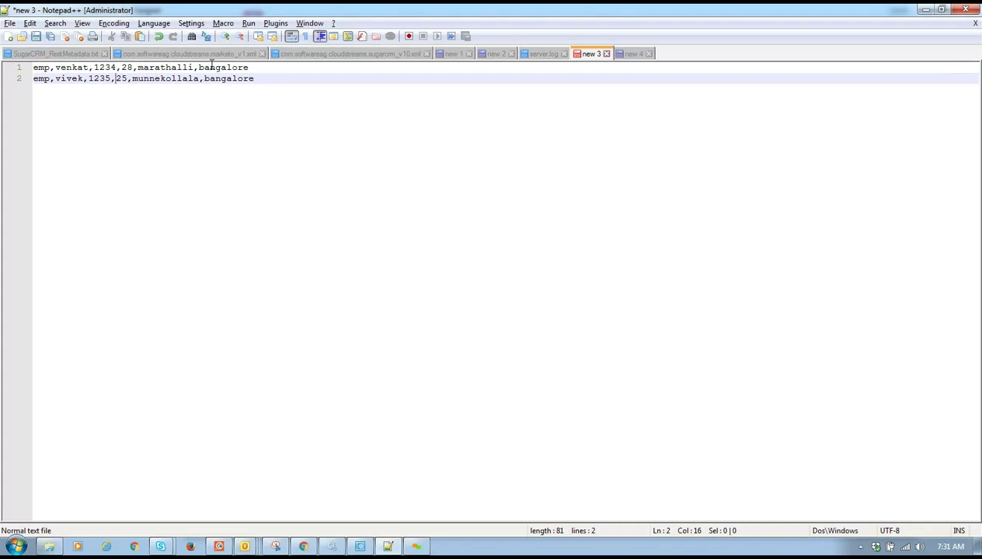
- In new 4, insert the number 2 after the second student's name
left_click(633, 53)
left_click_drag(112, 67, 127, 67)
left_click(117, 68)
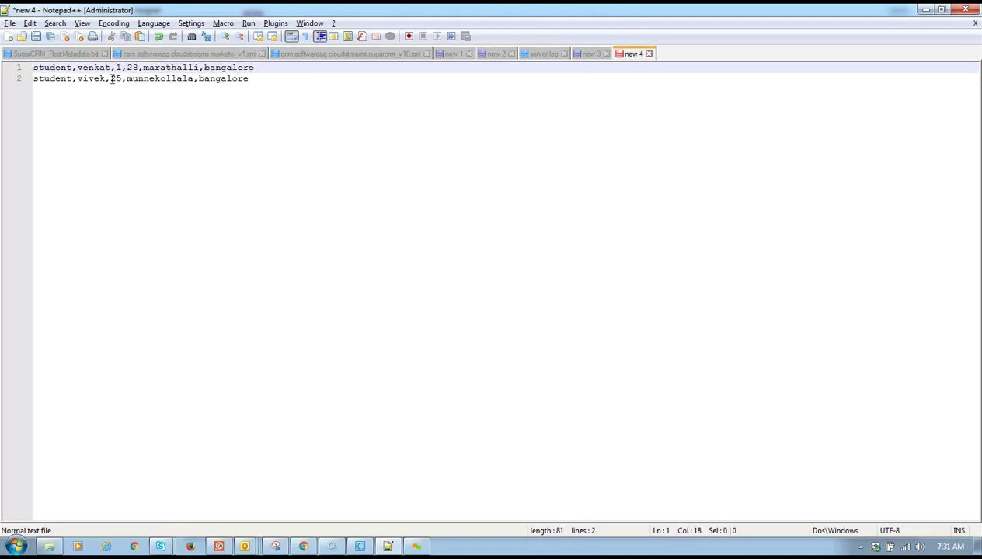
left_click(114, 79)
triple_click(114, 78)
left_click(114, 78)
type("2,")
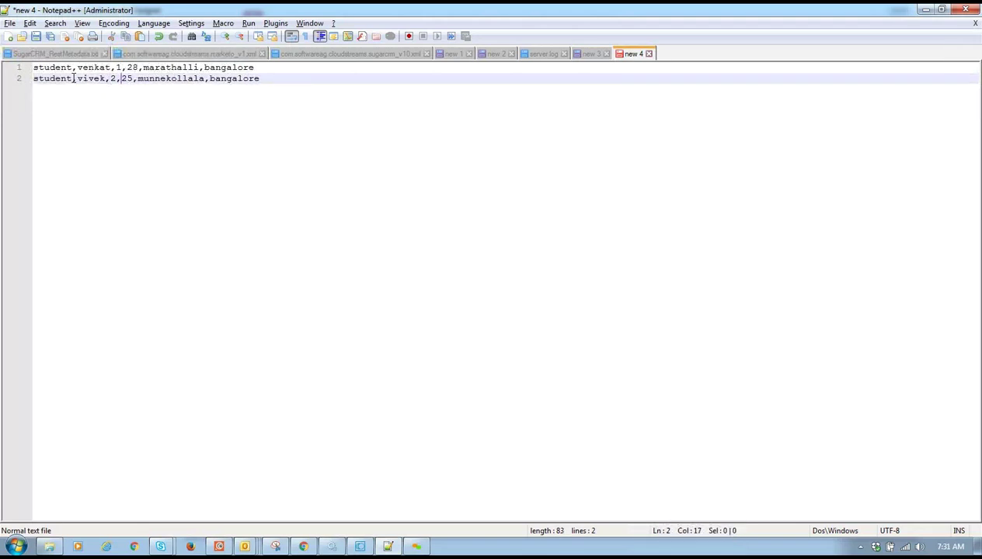
- Review the first record's values in both the student and emp documents
left_click_drag(75, 67, 261, 67)
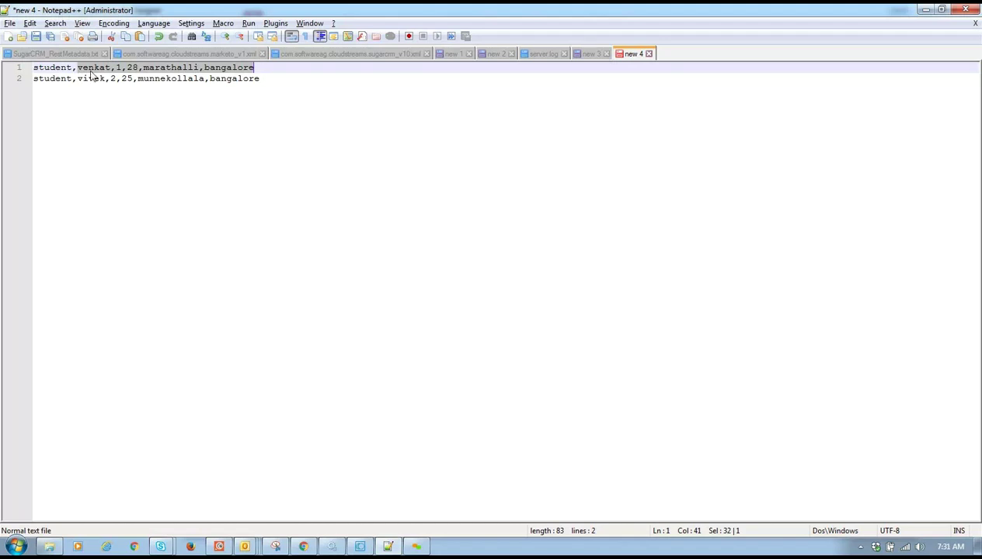
double_click(48, 68)
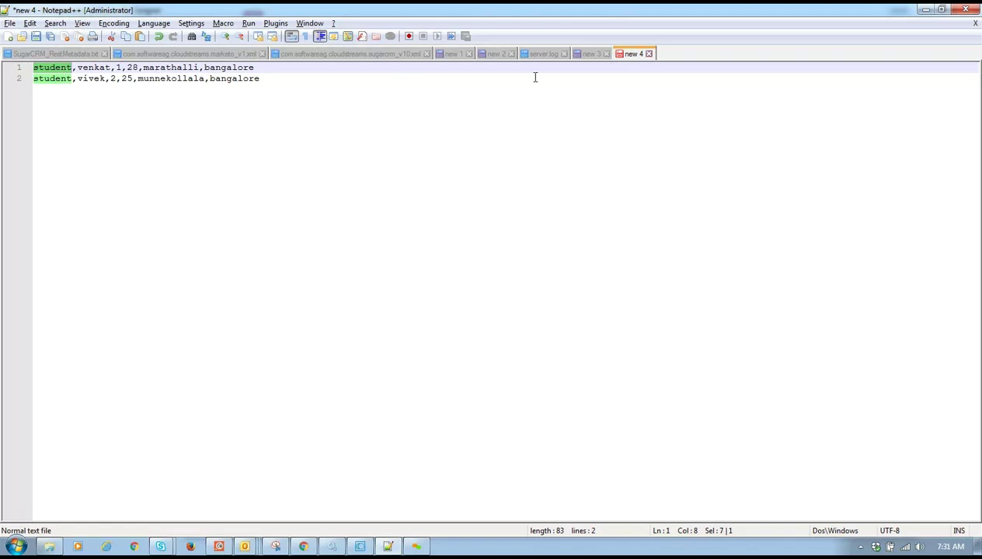
left_click(589, 53)
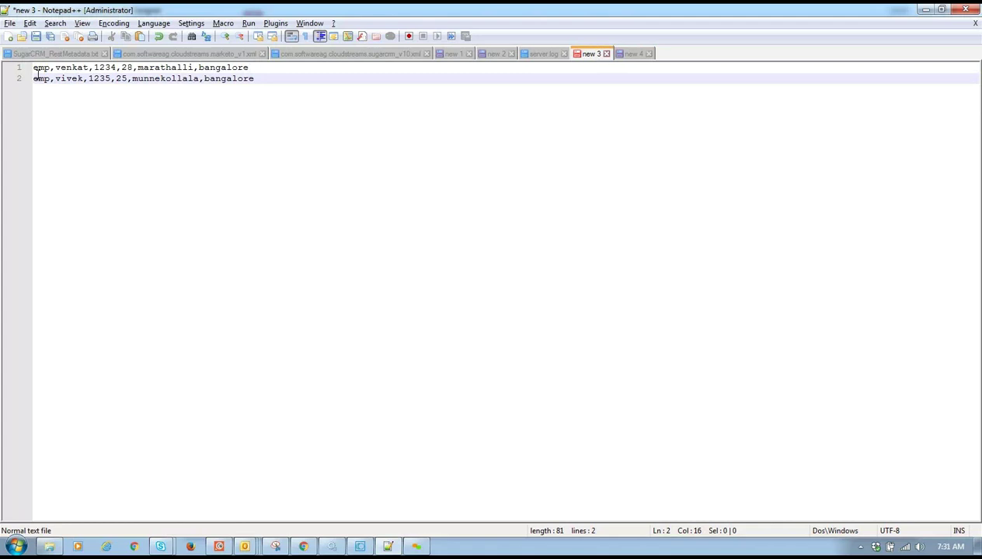
left_click_drag(56, 67, 254, 68)
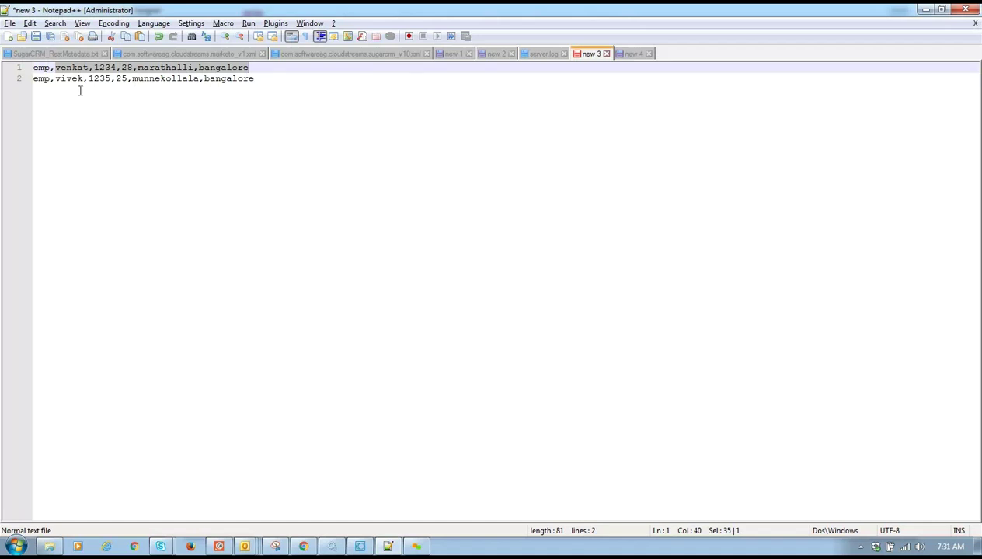
left_click(54, 67)
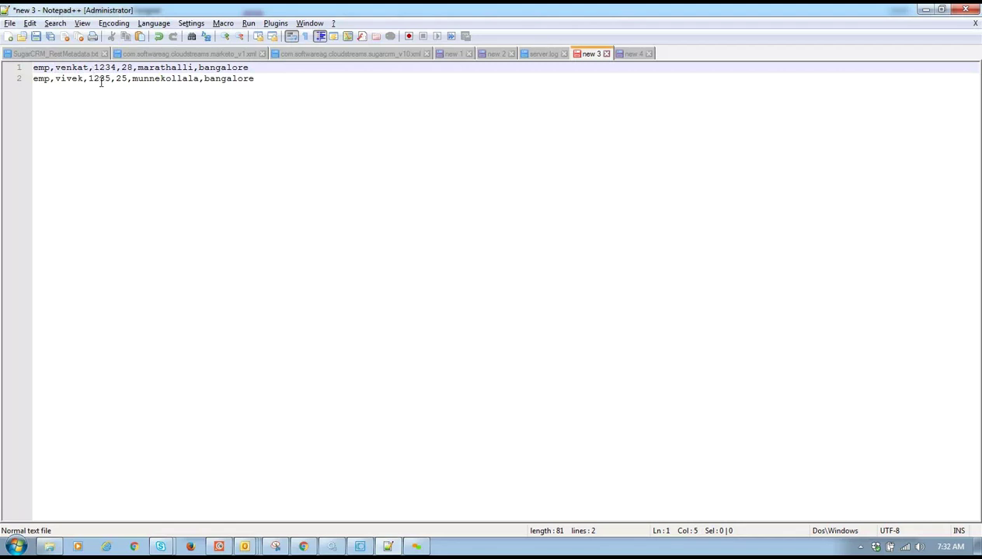
- Below the emp records, list File, Record, field and subfield on separate lines
left_click(339, 81)
key("Return")
key("Return")
key("Return")
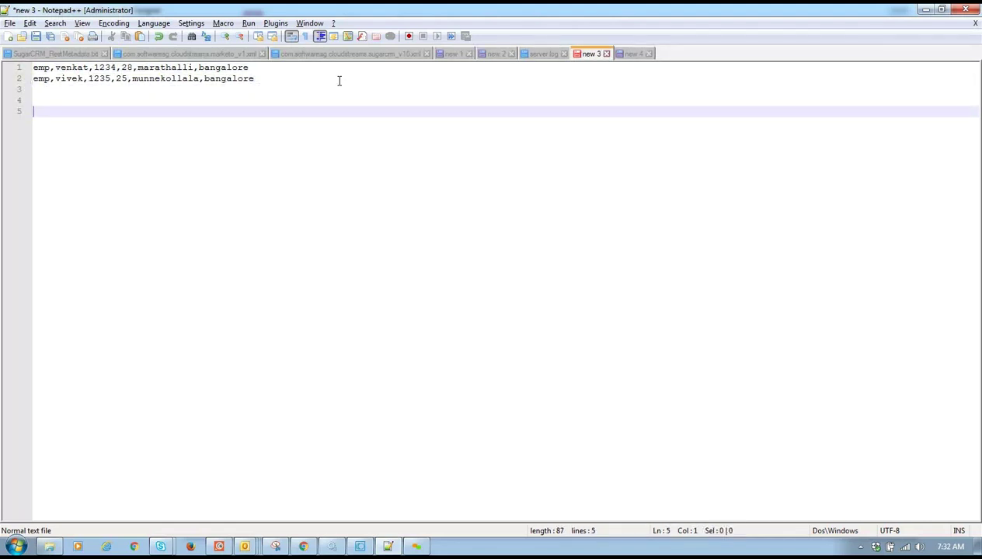
type("Record")
key("Return")
type("field")
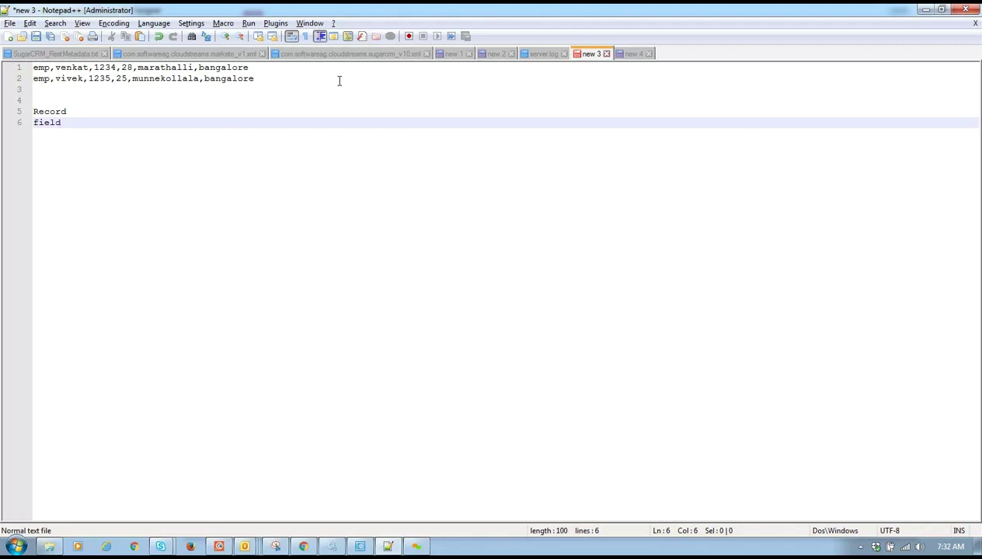
key("Return")
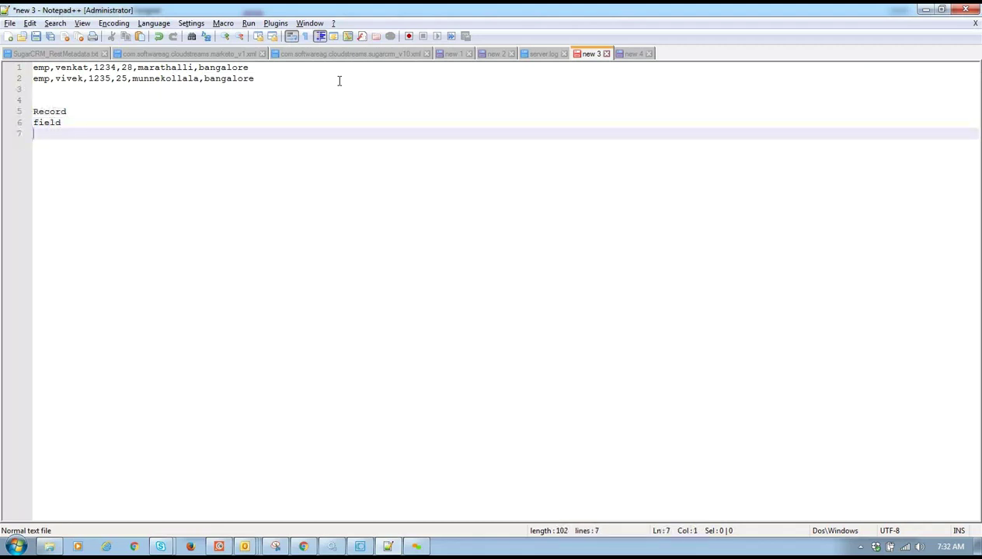
type("subfield")
left_click(45, 99)
key("Return")
type("File")
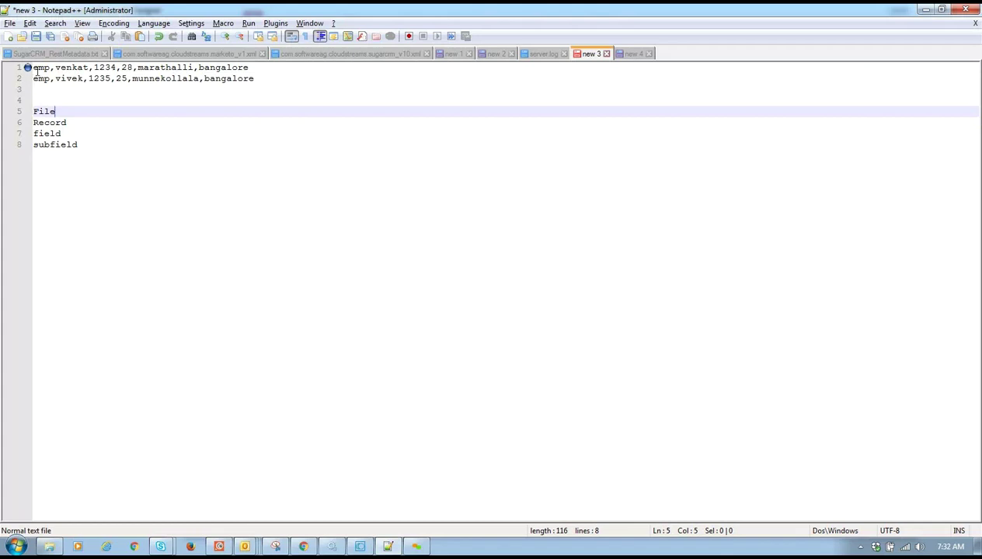
- Select the two emp records one at a time to review them
left_click_drag(286, 77, 7, 51)
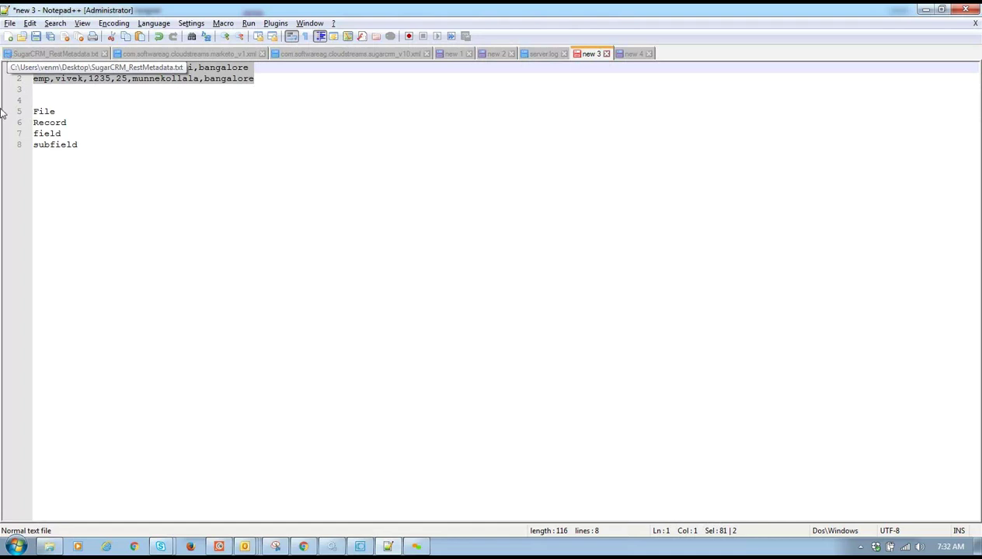
double_click(272, 68)
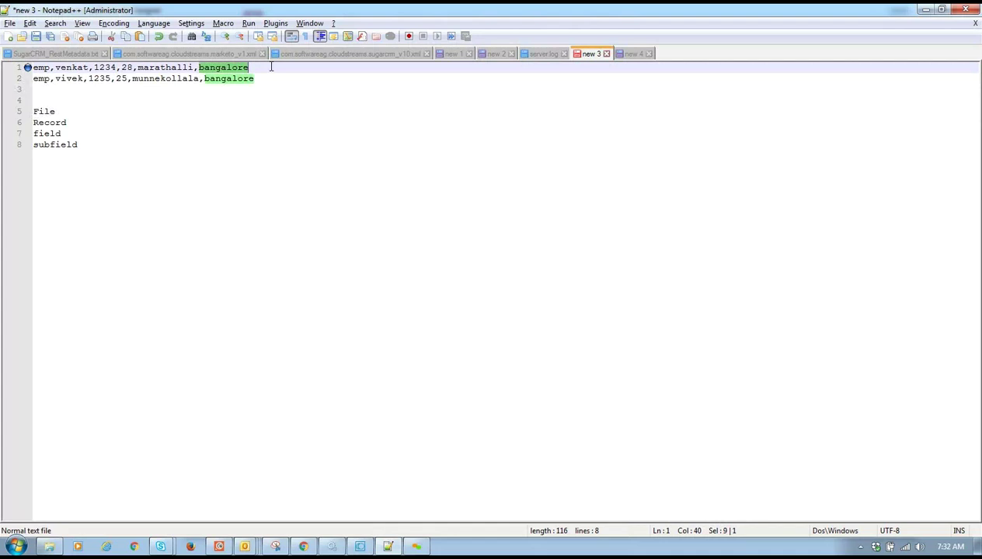
left_click(271, 67)
left_click_drag(271, 68, 32, 68)
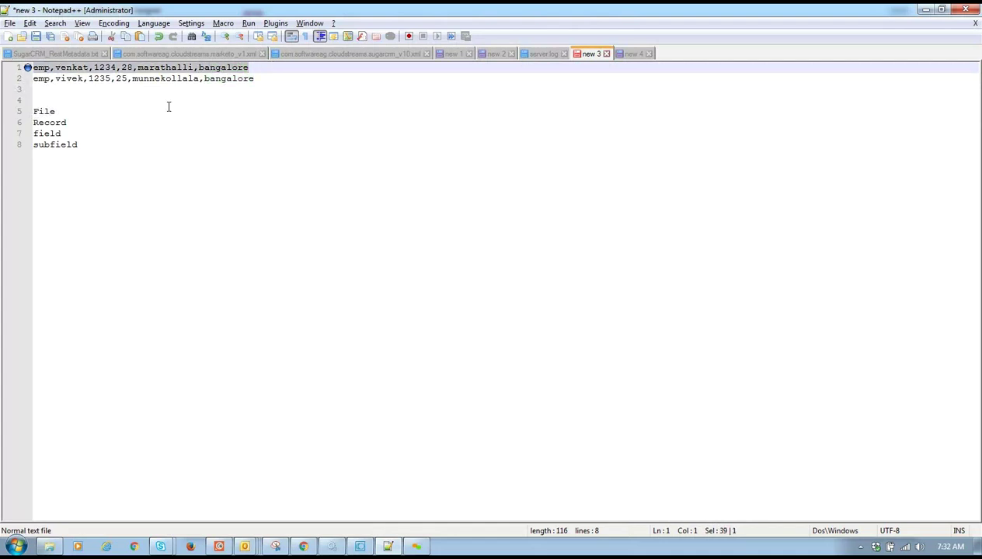
left_click(263, 79)
left_click(54, 97, "shift")
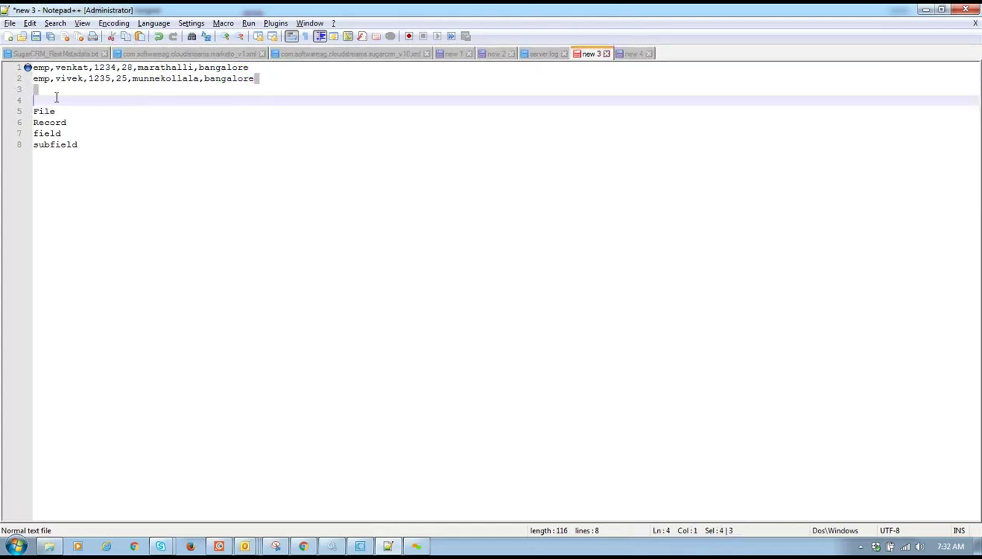
left_click(27, 67, "shift")
left_click(23, 84, "shift")
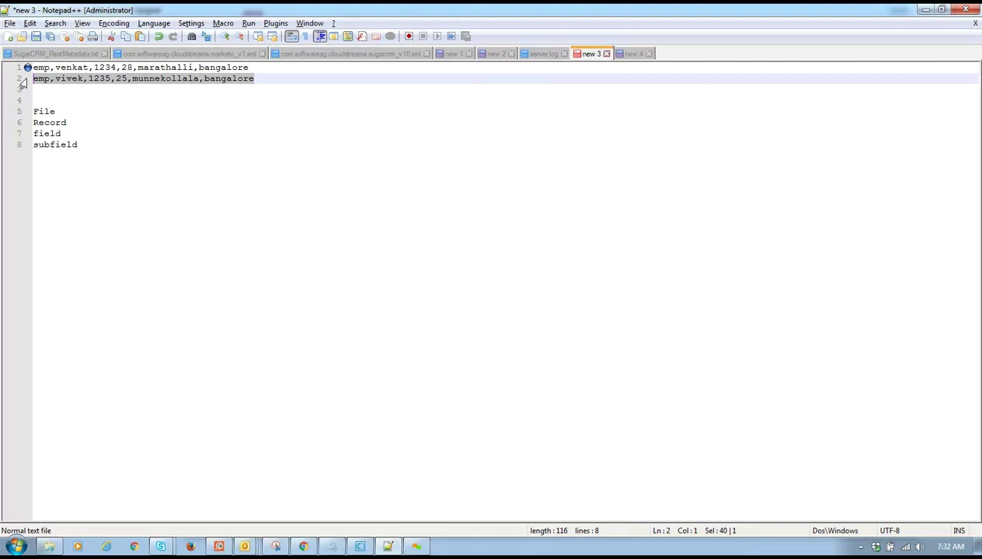
left_click(131, 122)
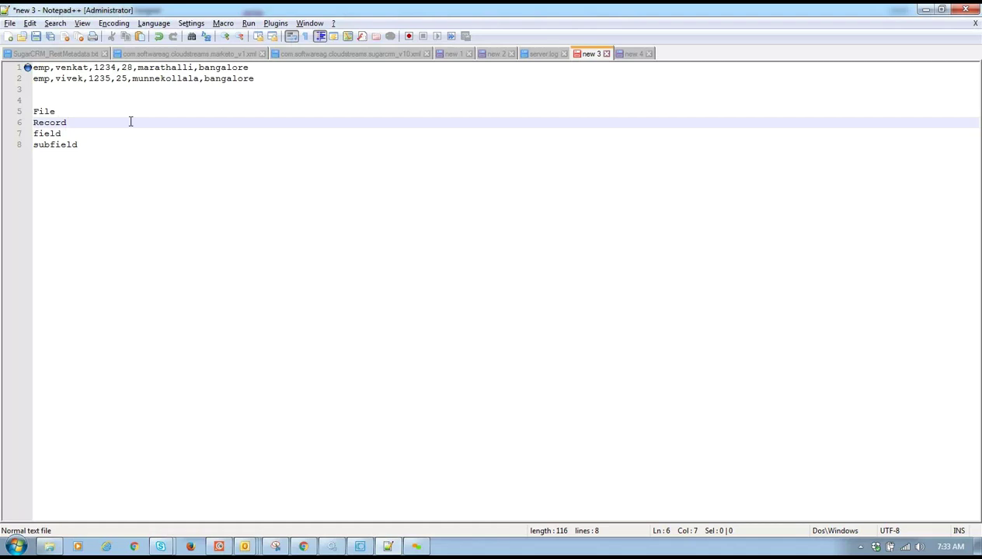
left_click(31, 68)
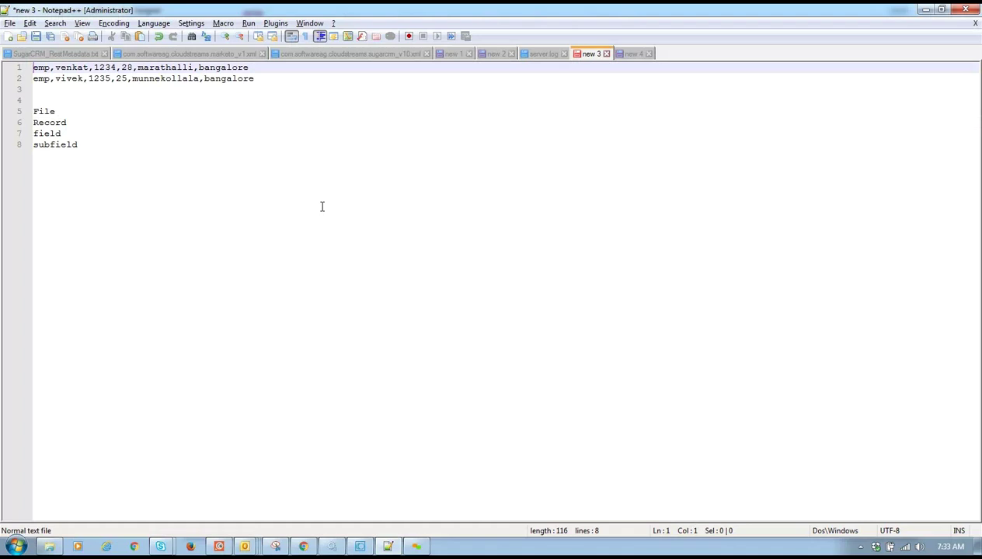
left_click(276, 168)
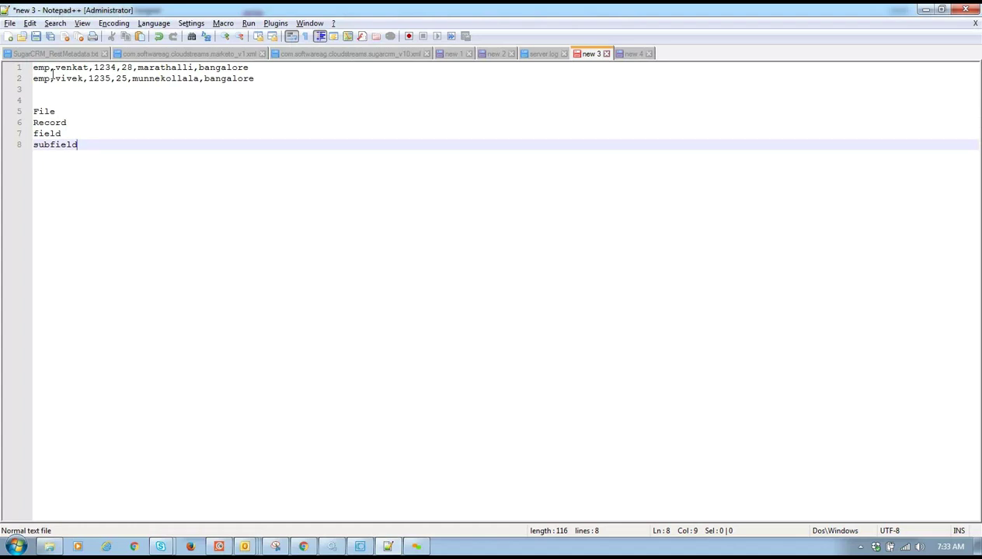
left_click(253, 72)
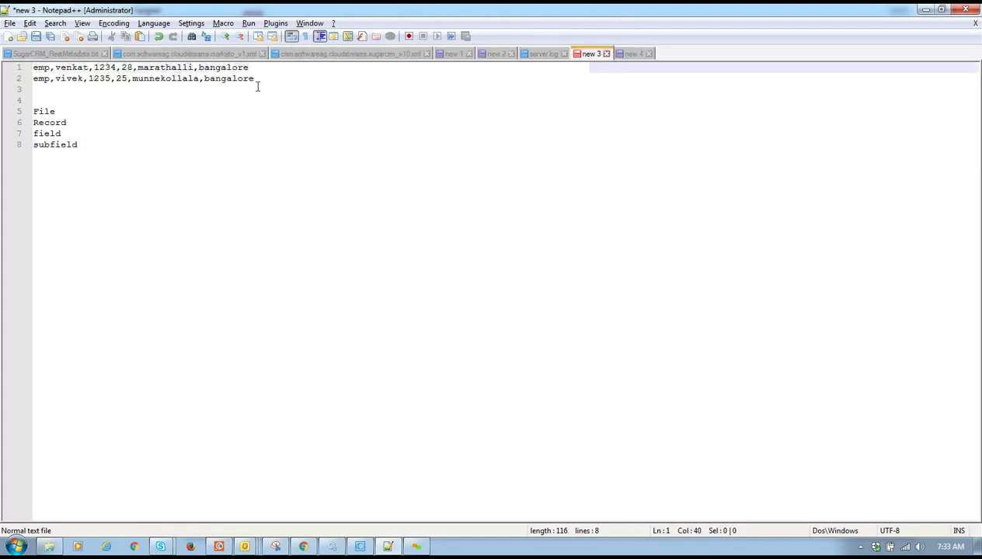
left_click(259, 87)
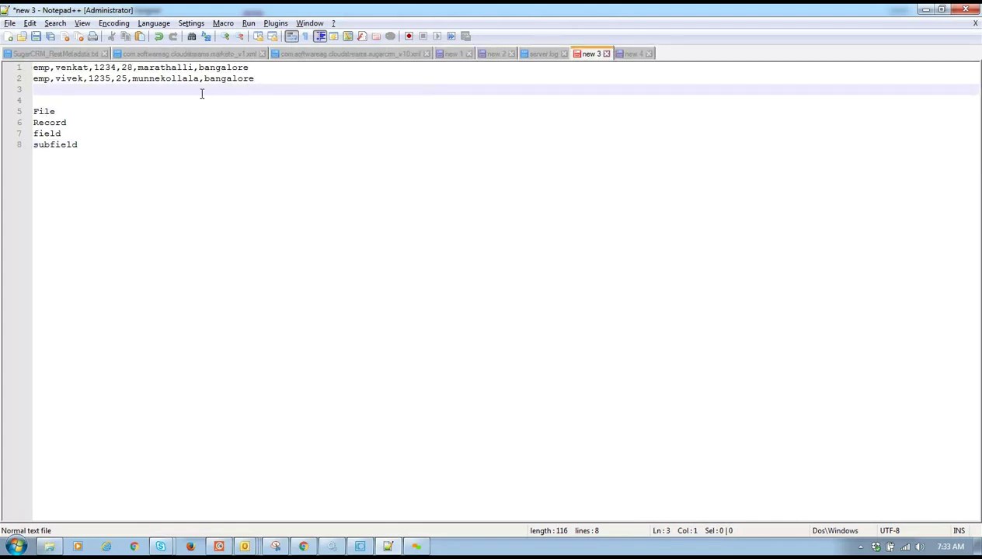
left_click(253, 68)
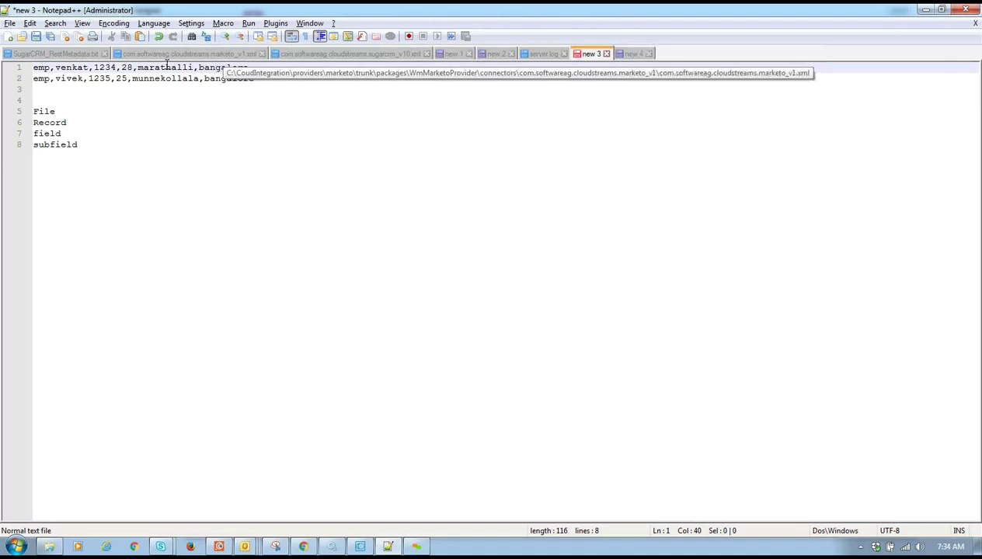
double_click(52, 122)
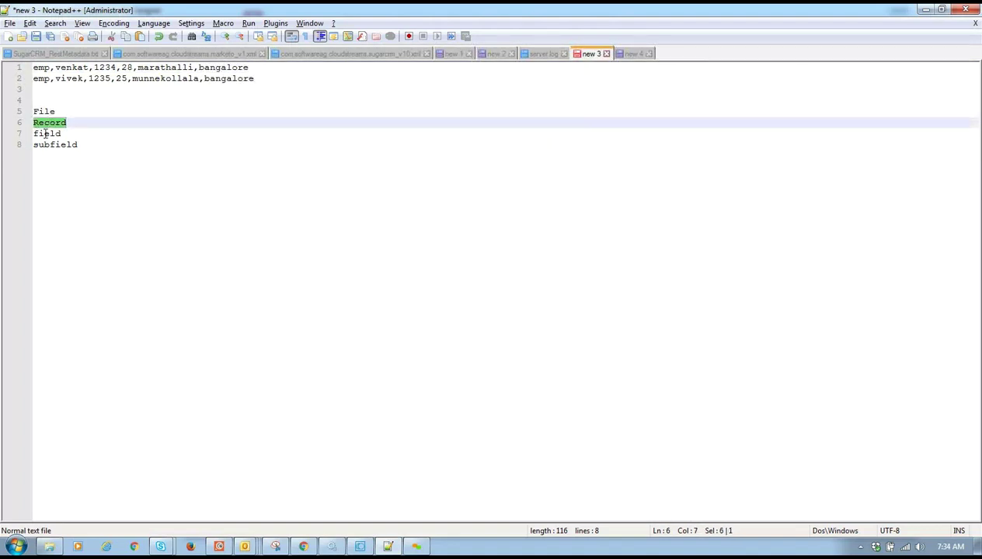
double_click(44, 133)
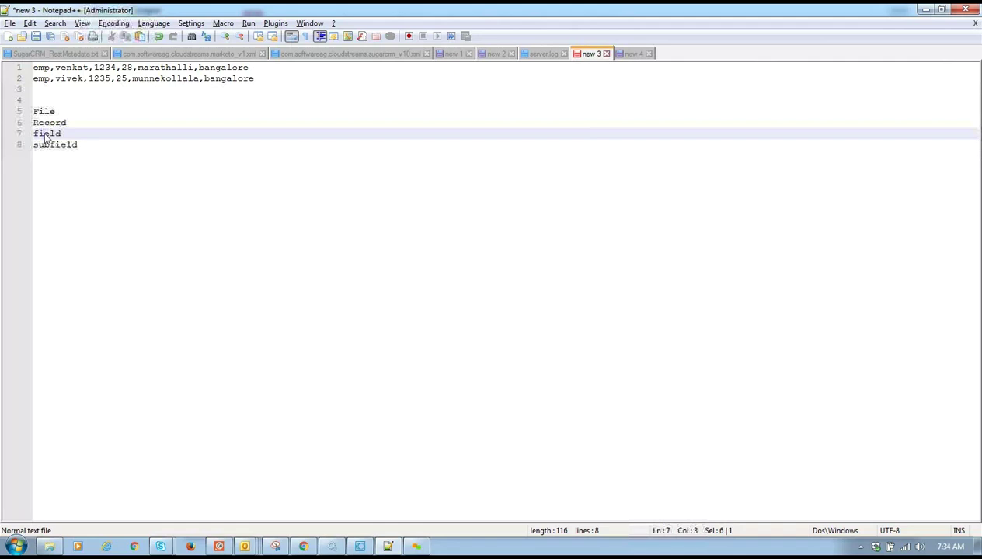
double_click(64, 69)
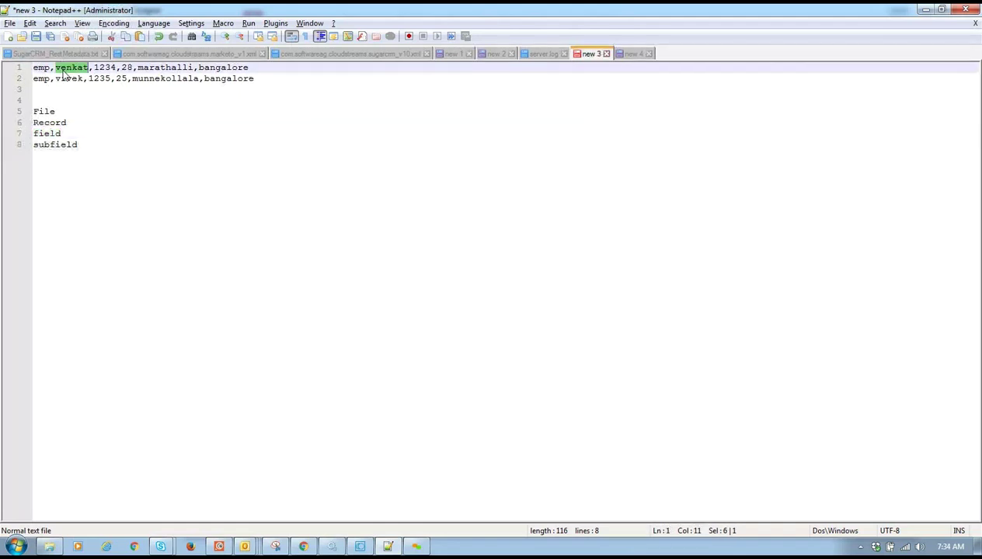
double_click(105, 67)
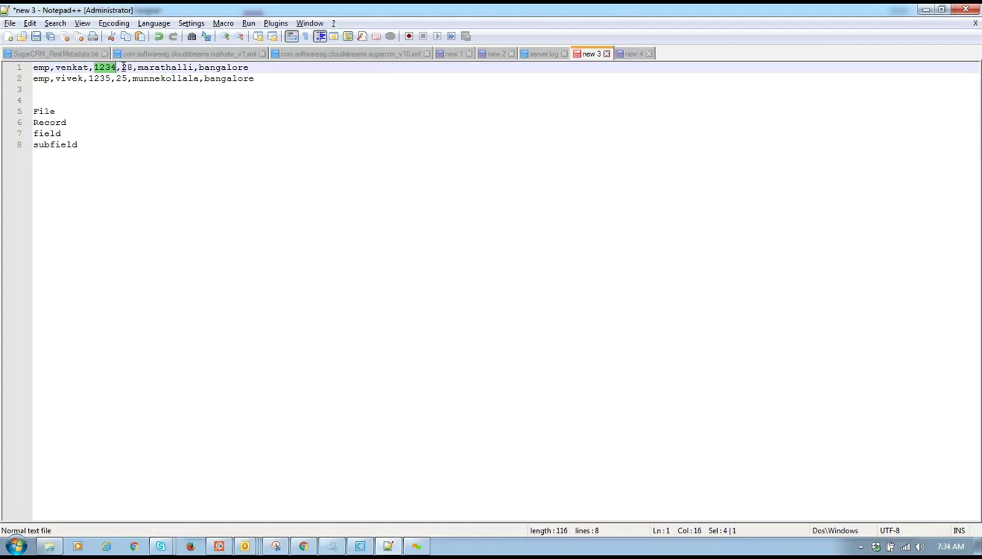
double_click(125, 68)
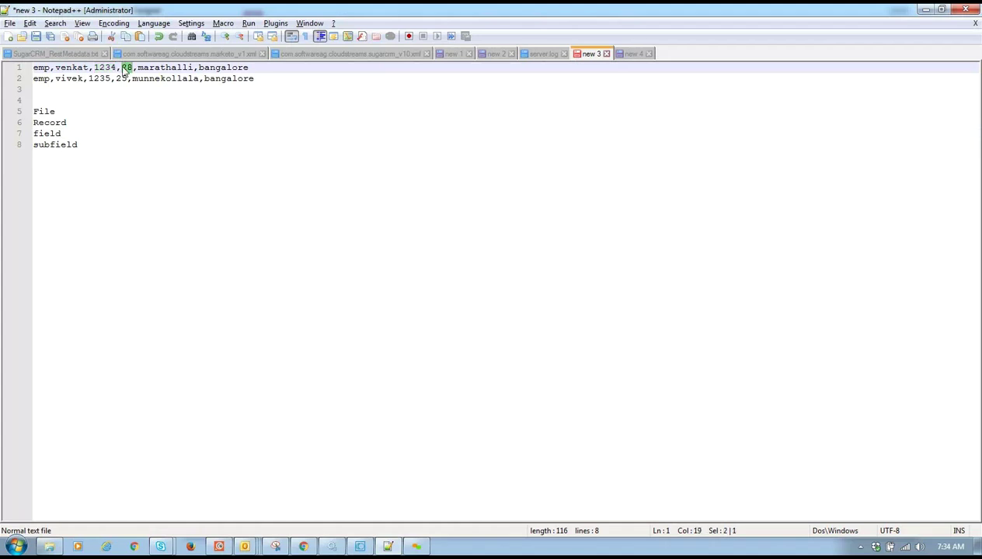
double_click(156, 70)
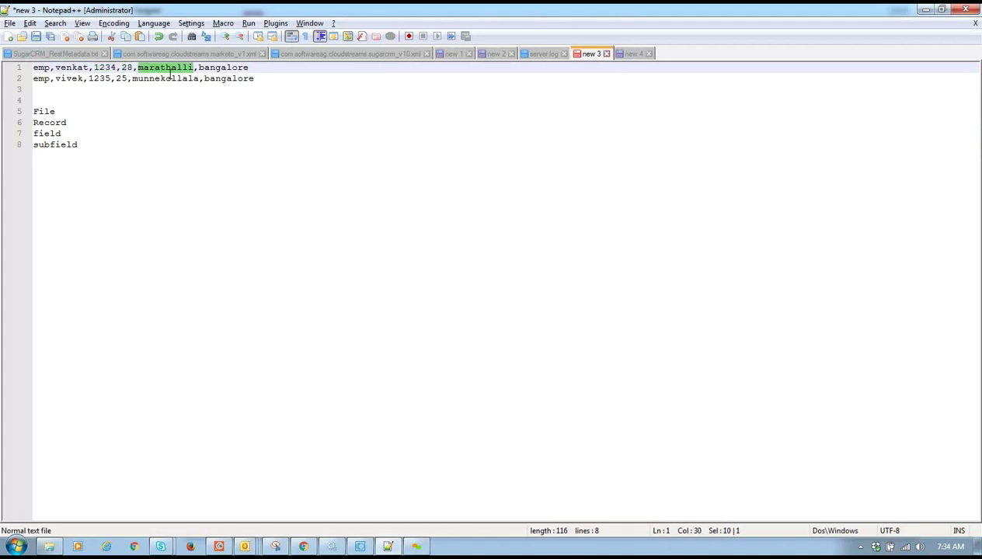
double_click(210, 69)
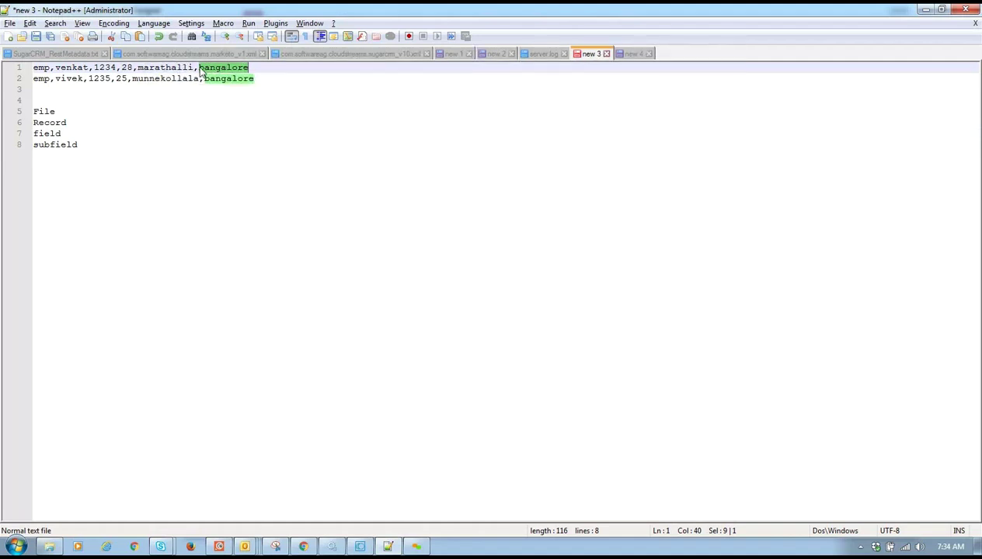
left_click(200, 69)
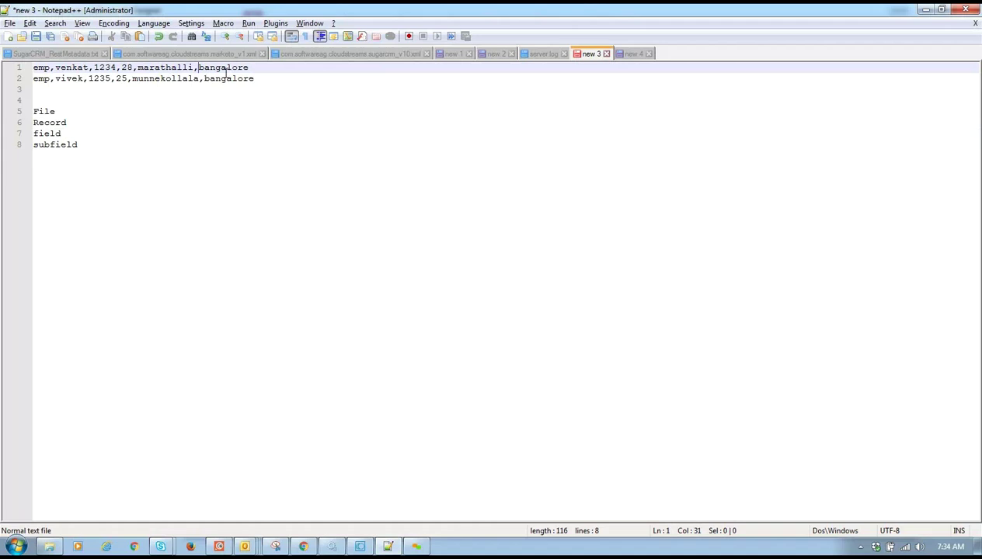
- Fix the field label on line 7 and append "/complex filed" to it
left_click(36, 146)
left_click(36, 135)
left_click(33, 136)
key("Delete")
type("f")
left_click(69, 134)
type("/")
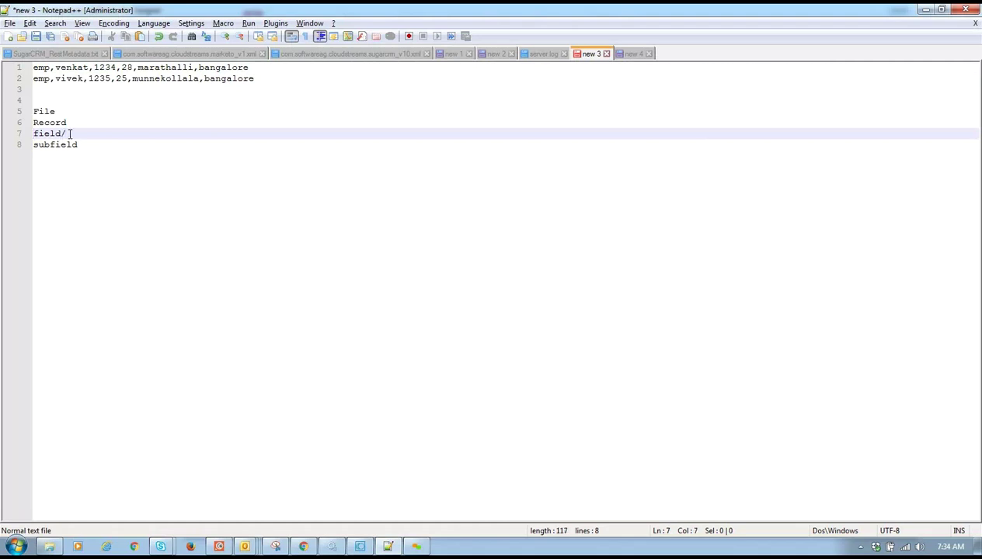
type("complex filed")
- On line 2, replace the comma before bangalore with a colon: munnekollala:bangalore
double_click(89, 84)
left_click(135, 82)
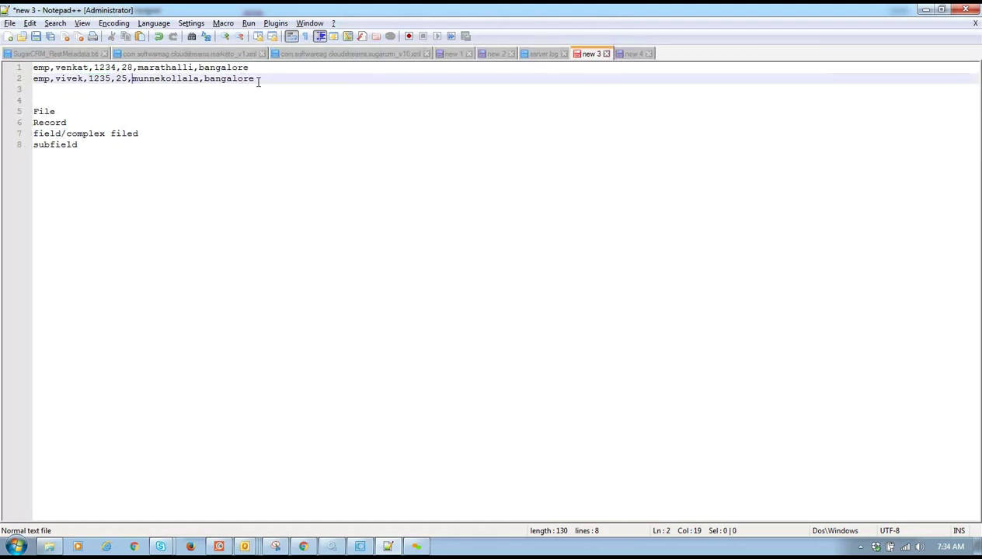
left_click(205, 82)
key("BackSpace")
type(":")
left_click(127, 82)
key("shift+Right")
left_click(201, 81)
key("shift+Left")
- Append the pin code :560031 to the end of both employee lines
left_click_drag(133, 79, 255, 79)
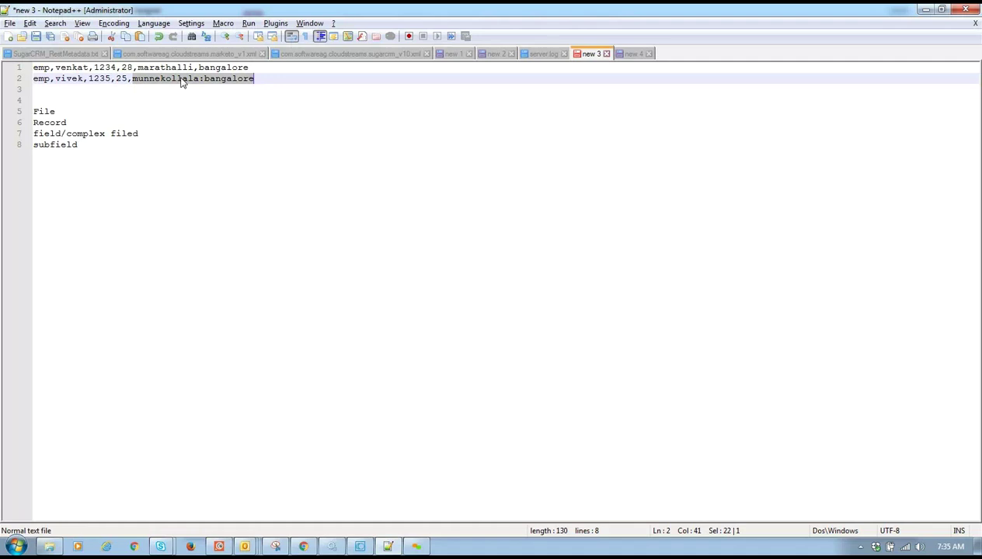
left_click(258, 78)
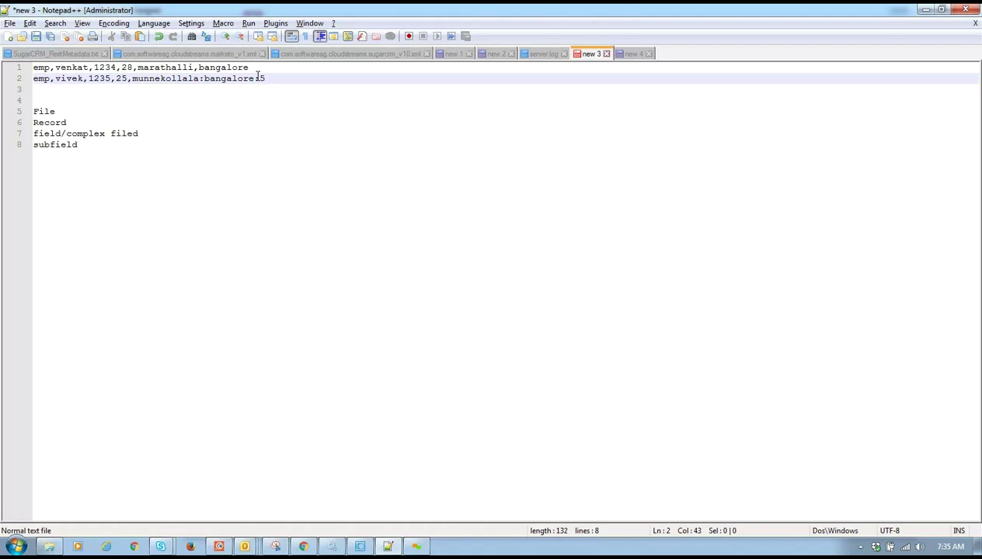
type(":560031")
left_click(260, 69)
type(":")
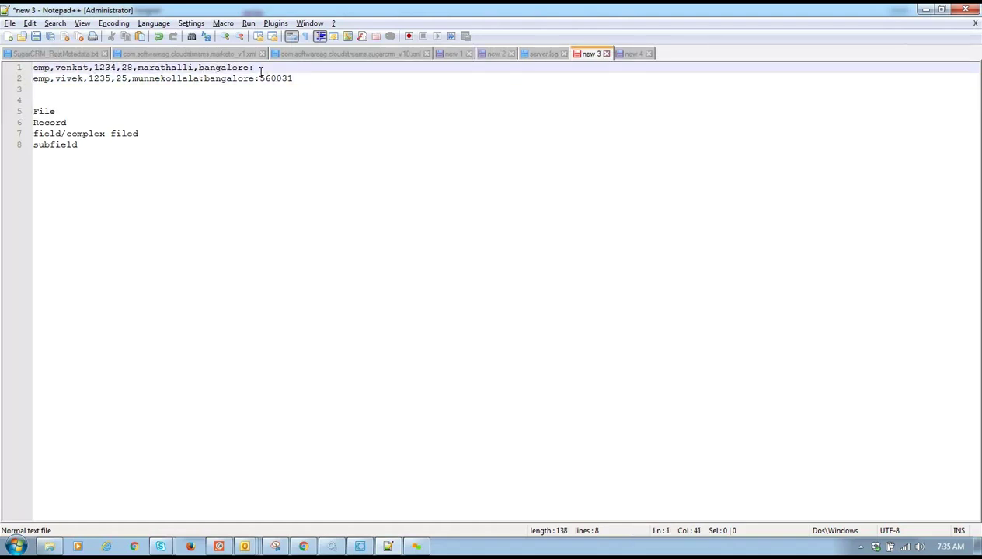
type("560031")
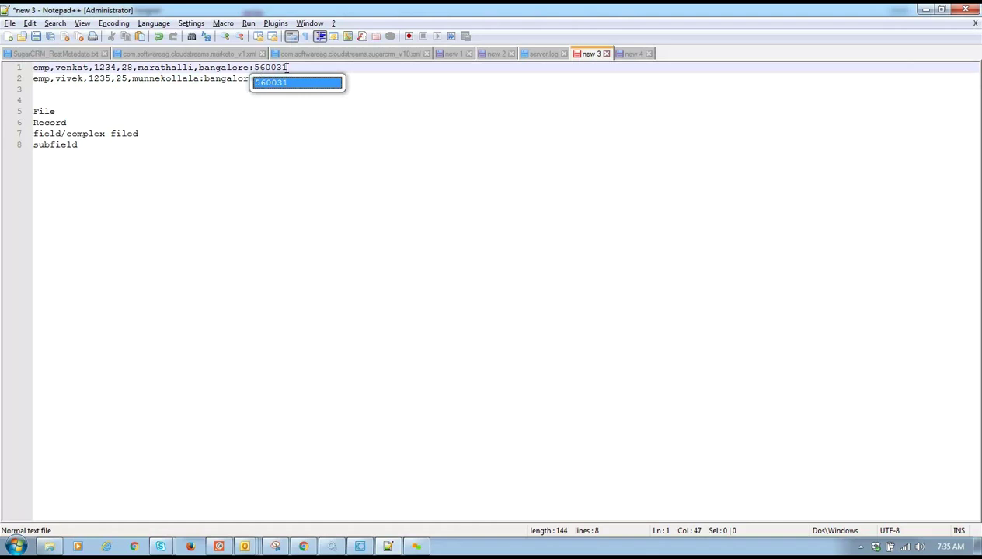
left_click(289, 69)
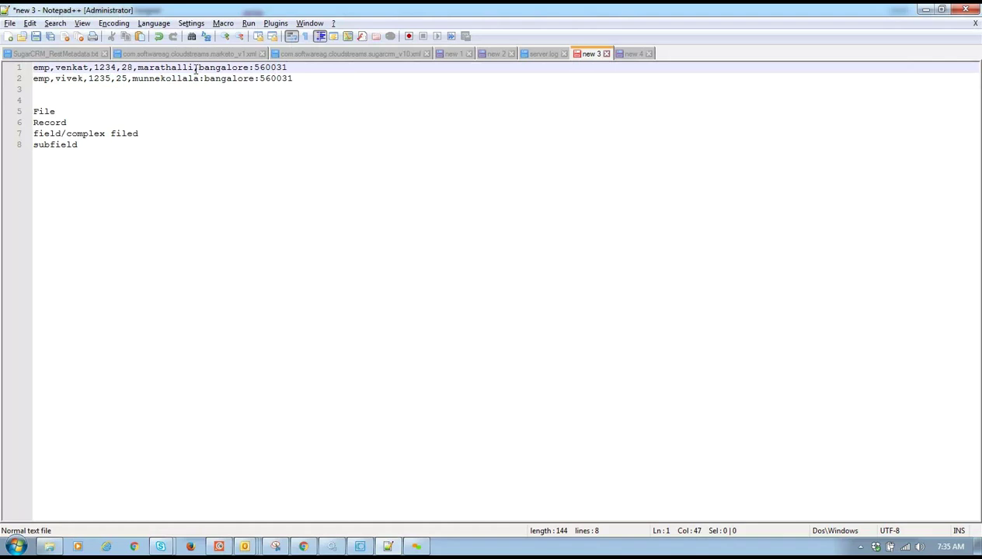
- Replace the comma after marathalli on line 1 with a colon
double_click(194, 69)
type(":")
left_click_drag(139, 70, 290, 62)
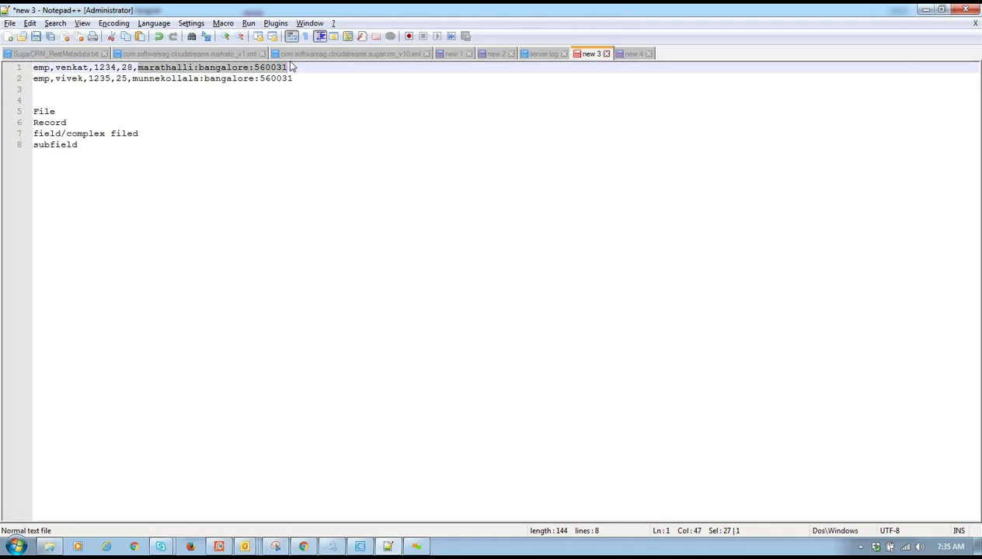
left_click(222, 91)
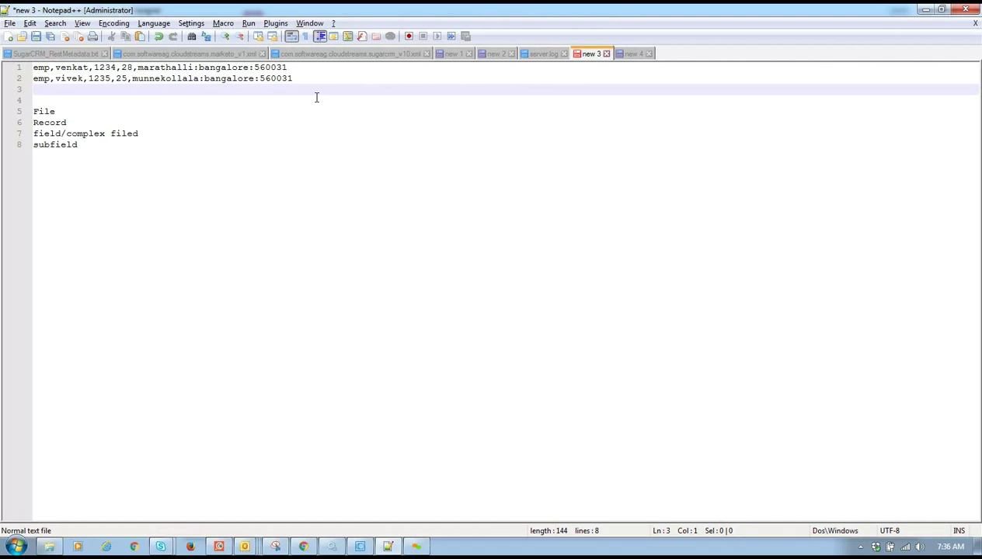
- Add the word Delimetered on line 12, below the subfield line
left_click(123, 160)
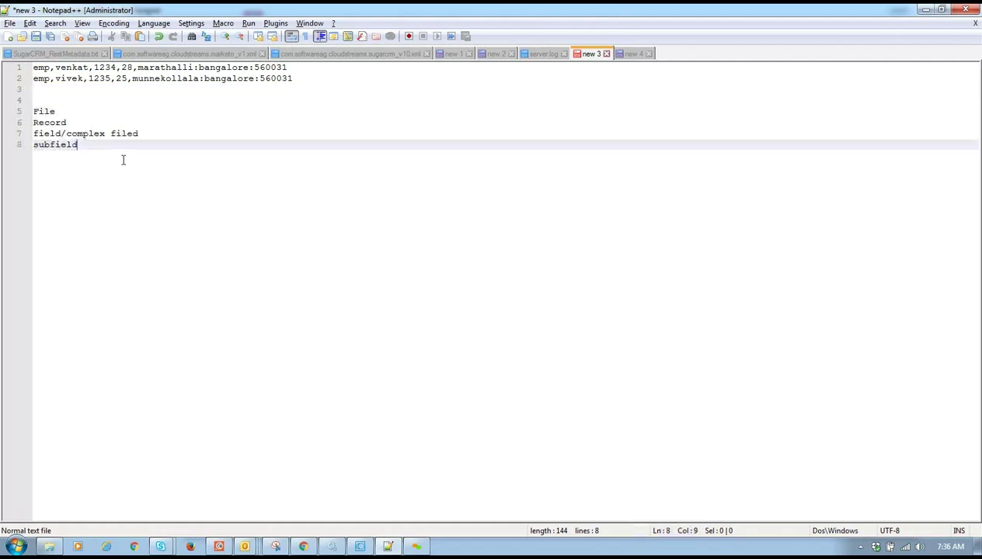
key("Return")
key("Return")
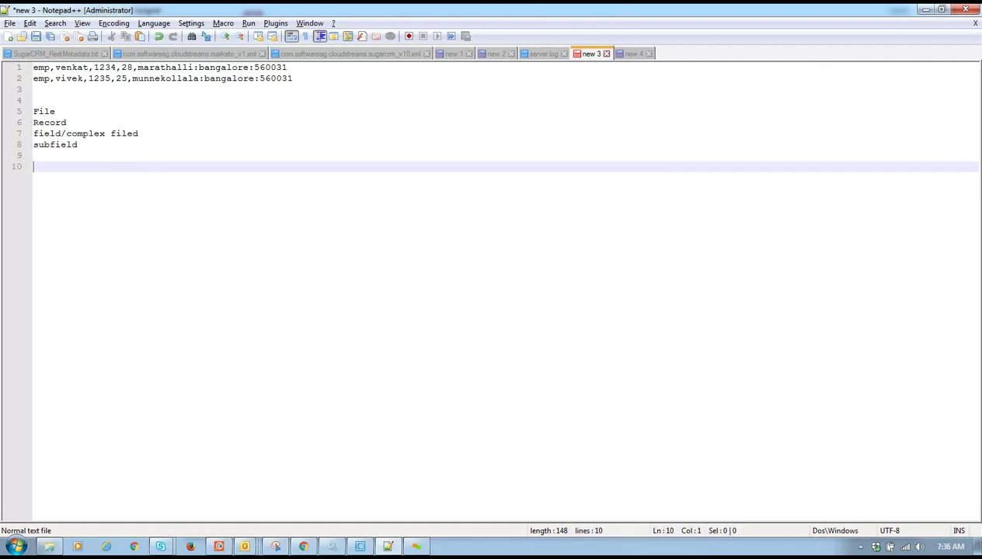
mouse_move(361, 548)
key("Return")
key("Return")
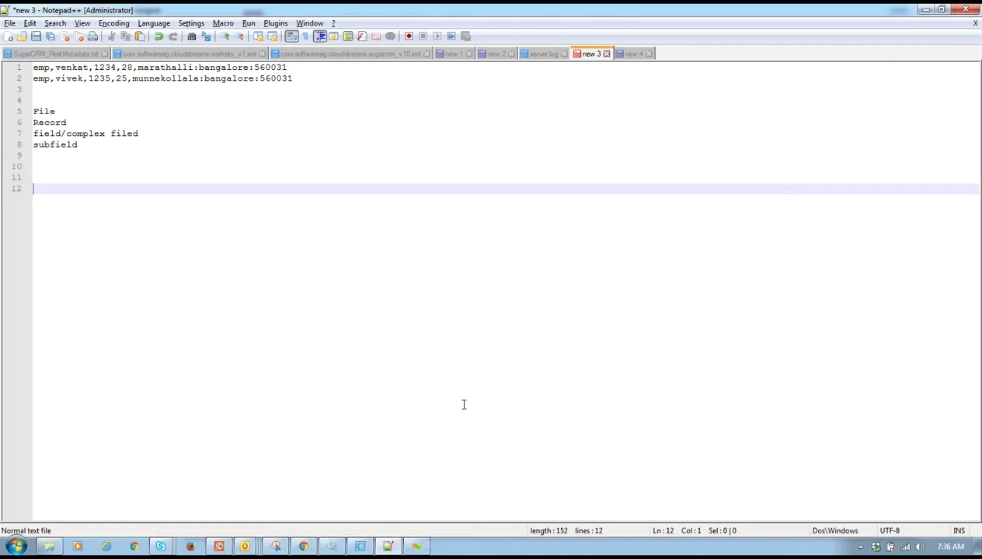
type("Delimetered")
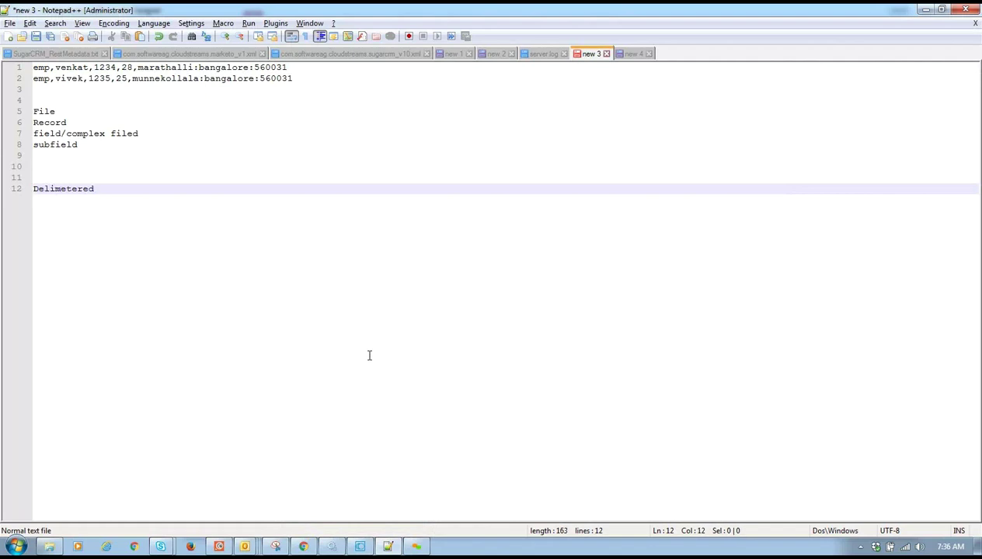
- Try | and ~ as the separator after emp on line 2, then restore the comma
left_click(56, 69)
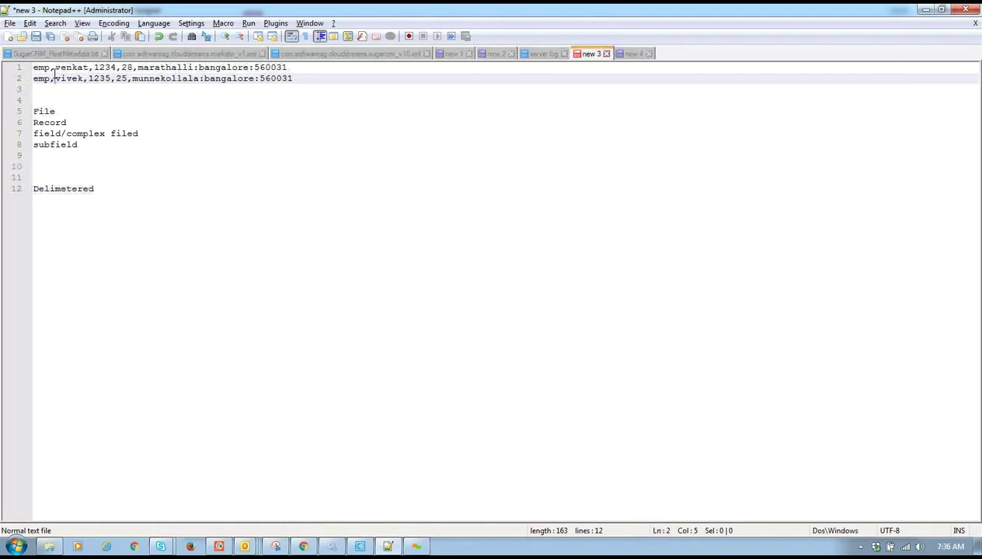
left_click_drag(51, 68, 51, 80)
left_click(51, 80)
type("|")
key("BackSpace")
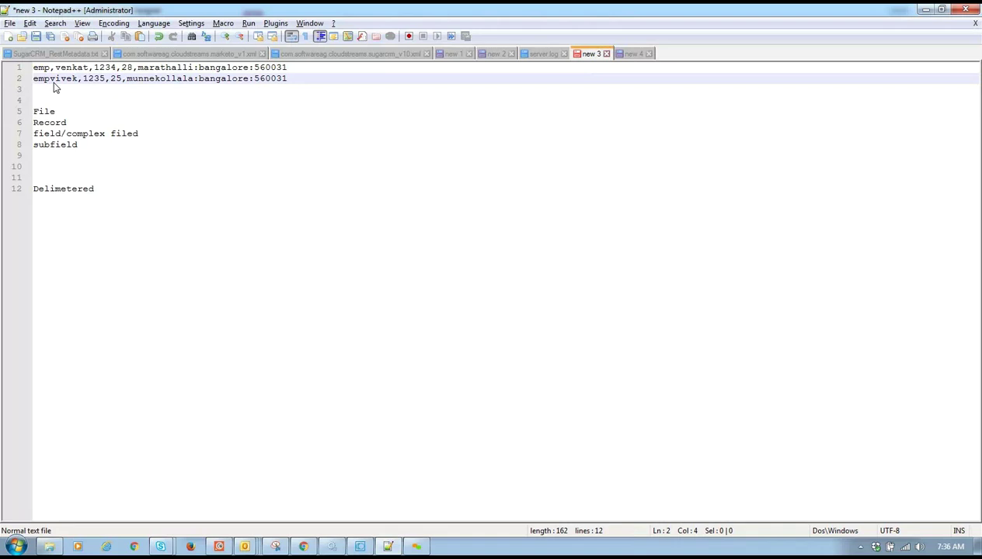
type("~")
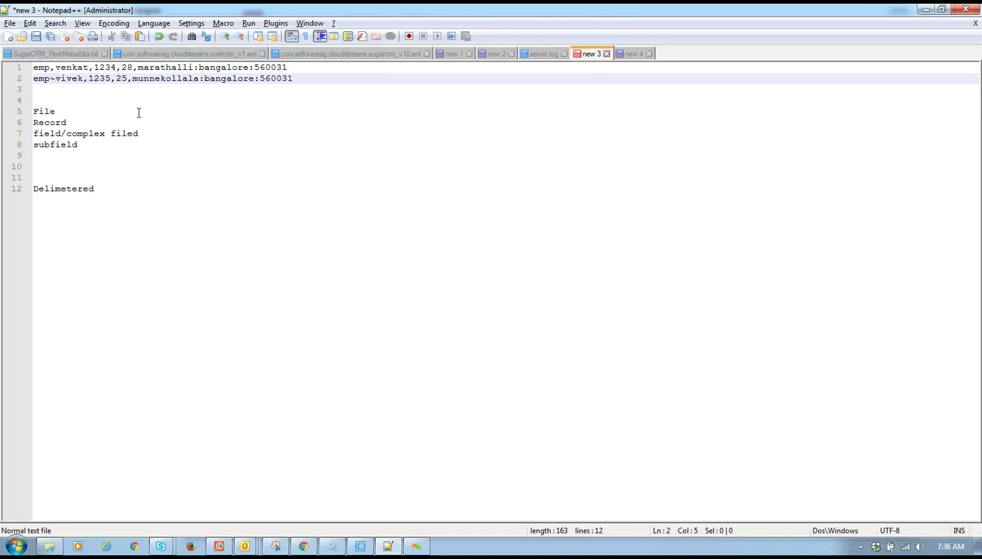
key("BackSpace")
double_click(83, 190)
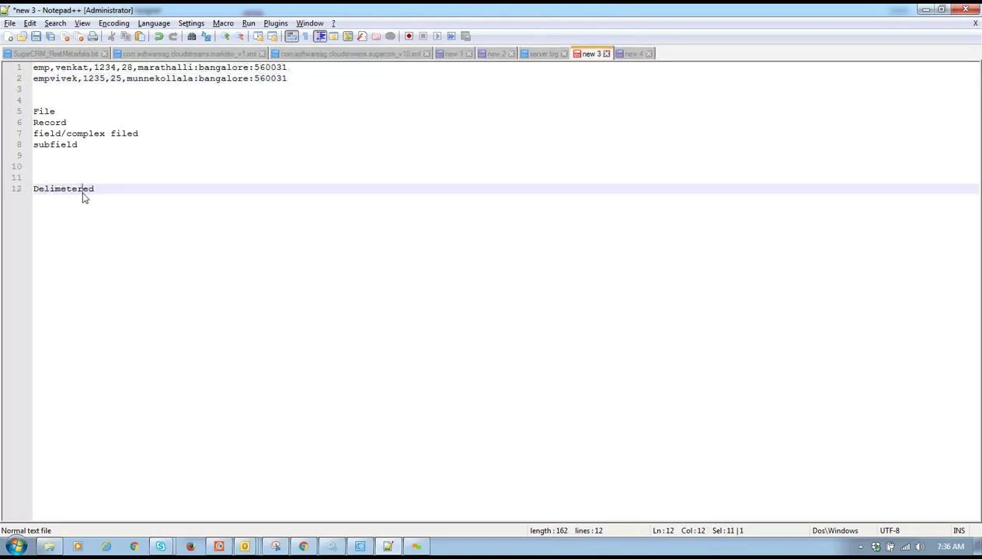
left_click(52, 79)
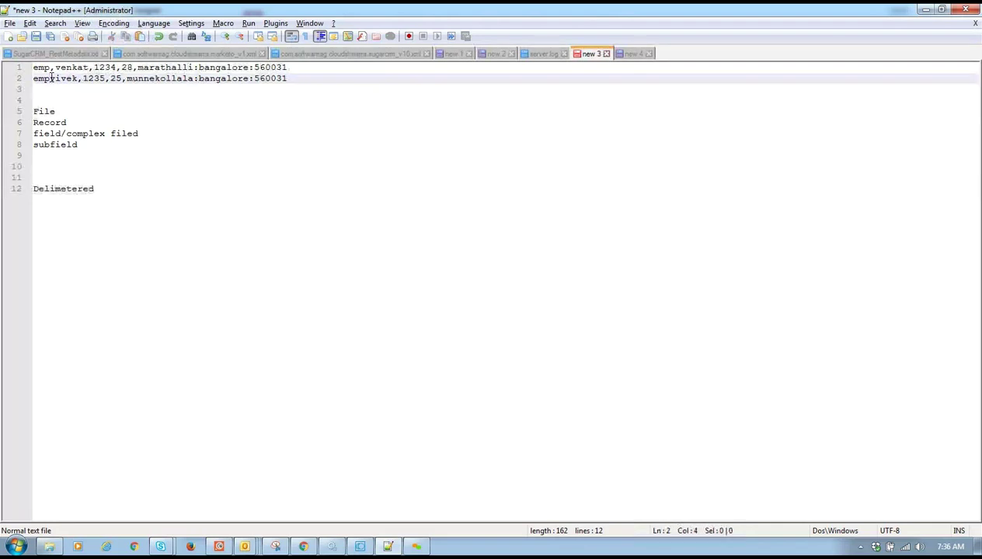
type(",")
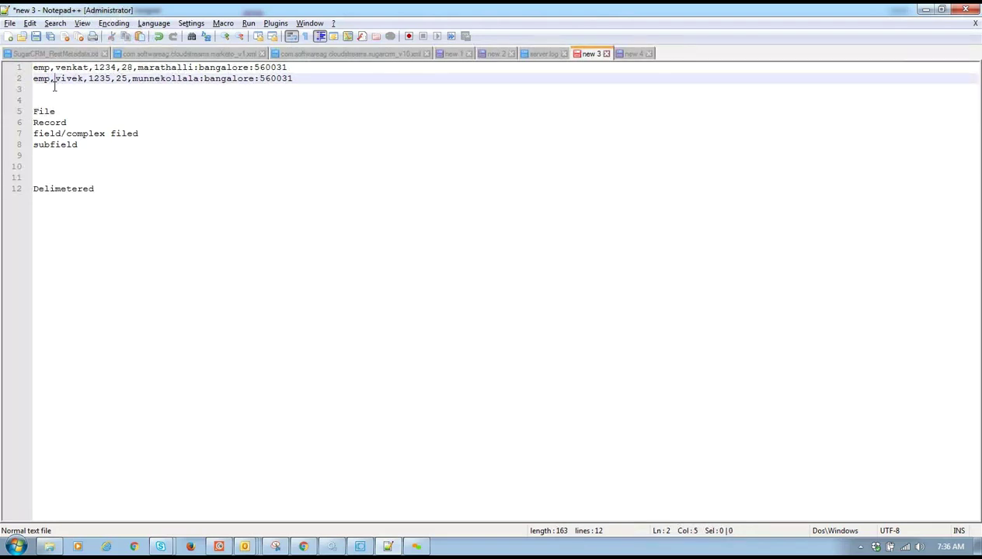
left_click(122, 194)
- Add a 'Fixed Length' line under Delimetered and rework the separator after emp on line 1
key("Return")
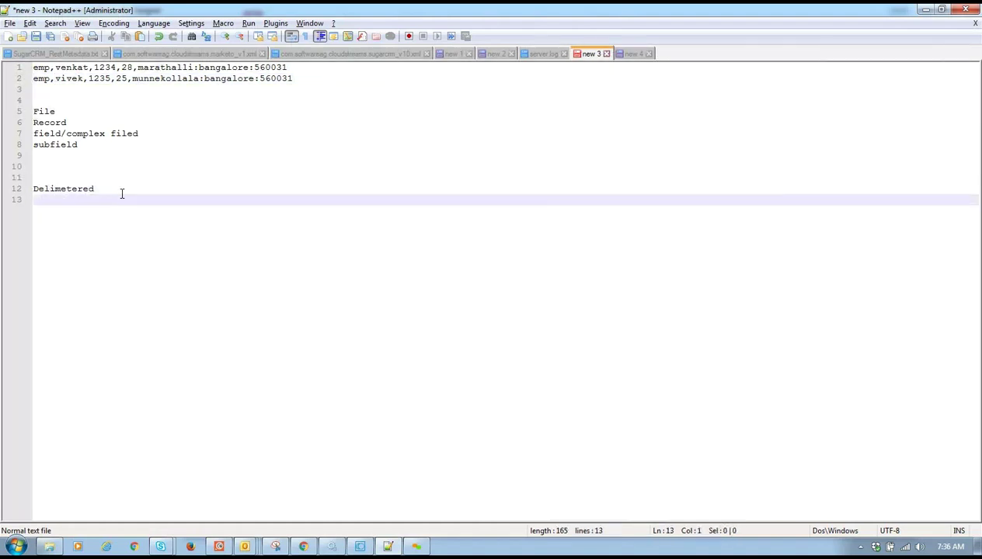
type("Fi")
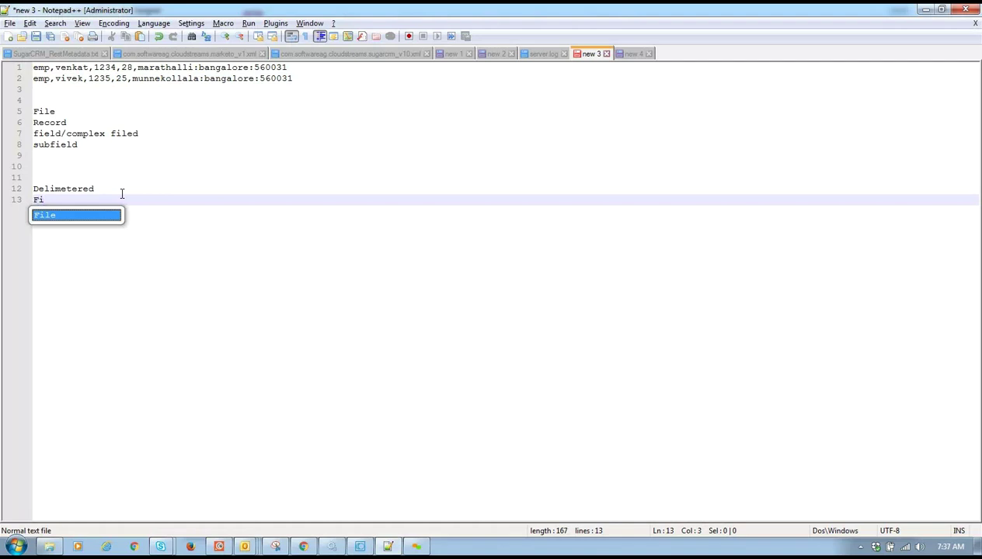
type("xed Length")
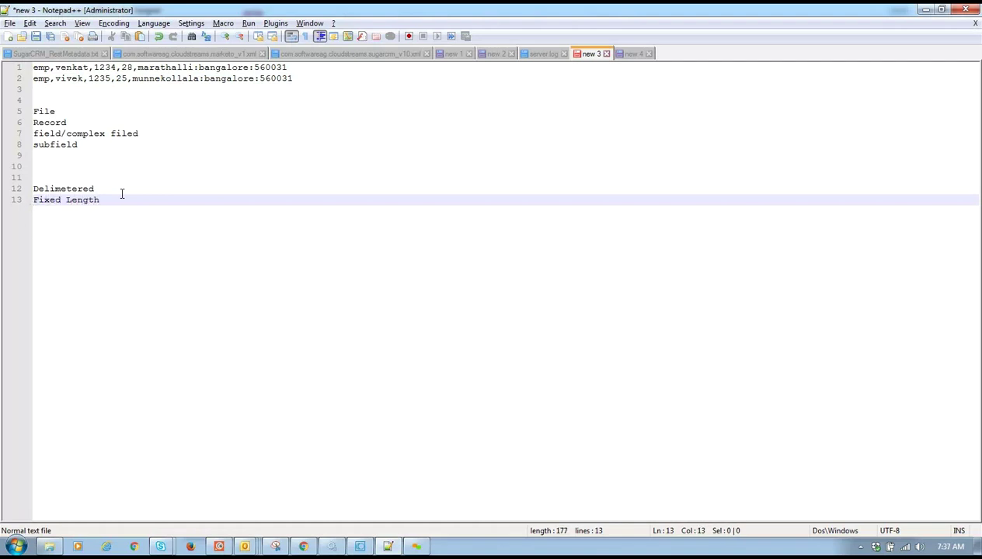
left_click(57, 70)
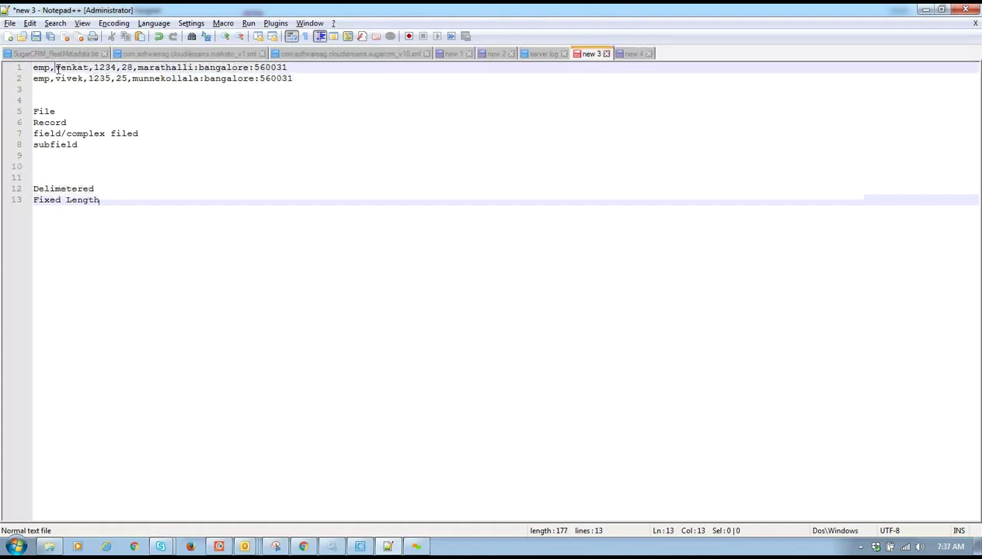
key("BackSpace")
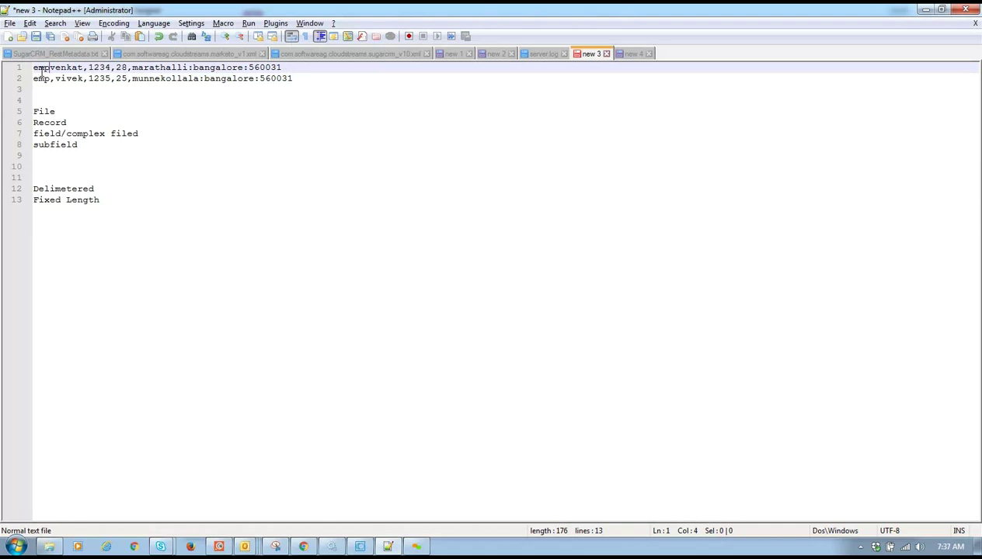
left_click(42, 70)
double_click(43, 69)
left_click(51, 69)
type(",")
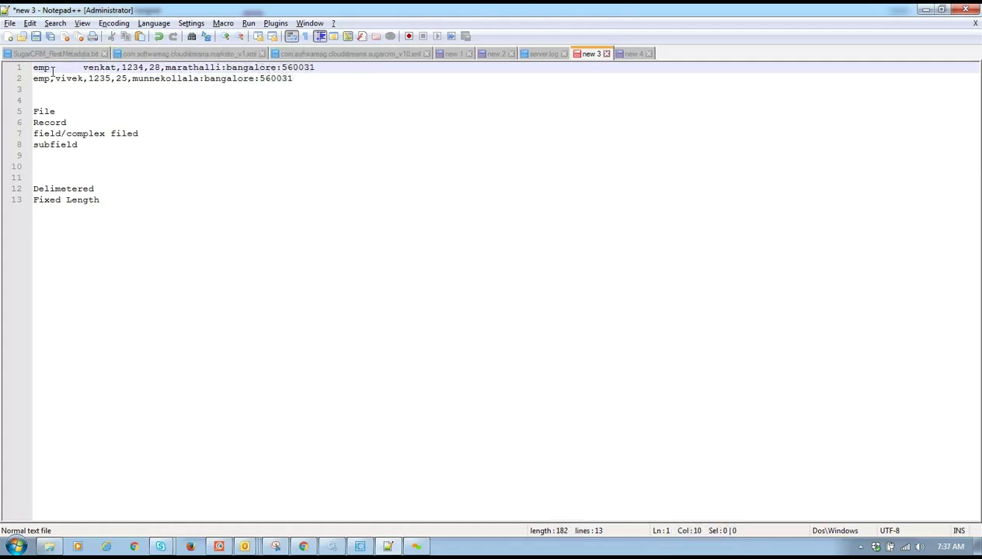
- Replace the commas after venkat, 1234 and 28 with space padding to fixed column widths
left_click(104, 69)
left_click(122, 69)
left_click_drag(121, 69, 126, 69)
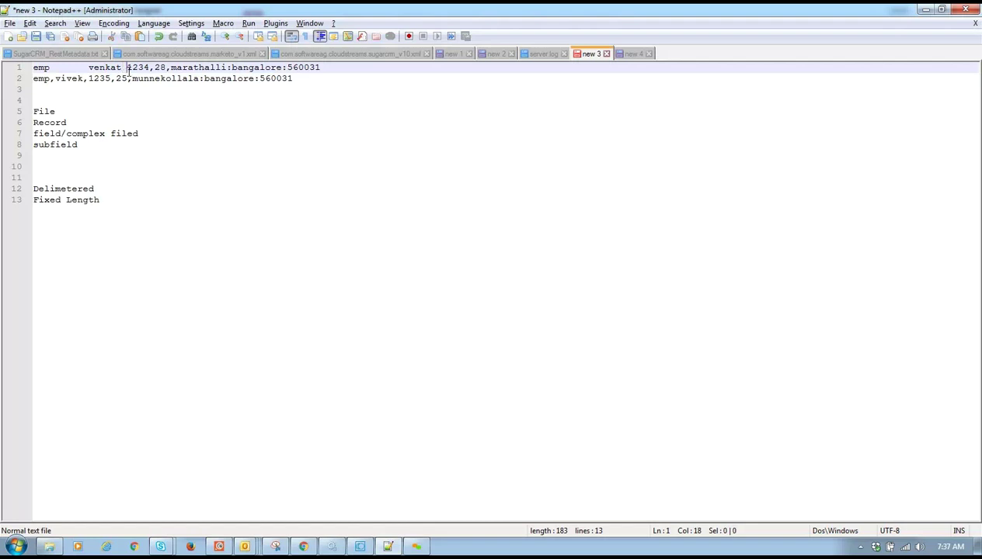
key("BackSpace")
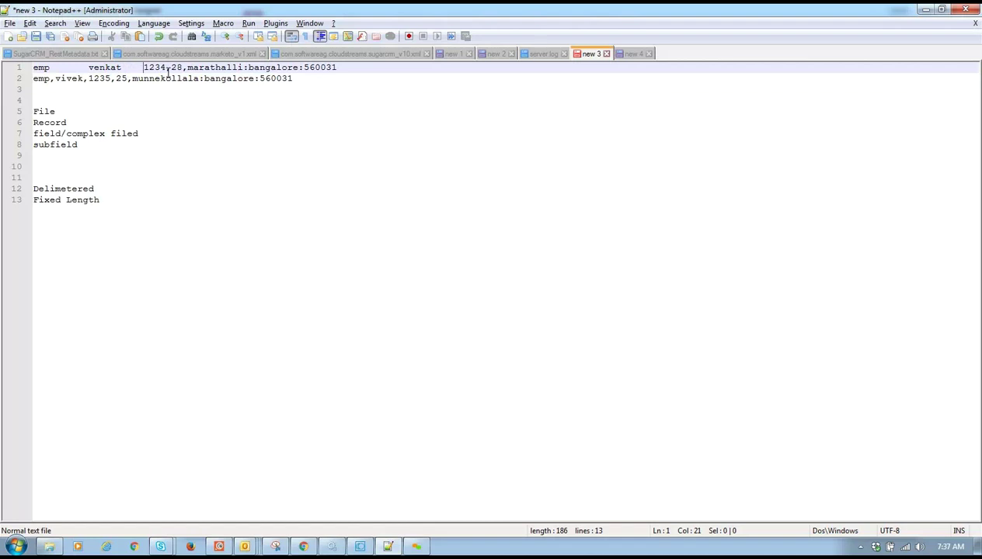
left_click_drag(168, 71, 171, 70)
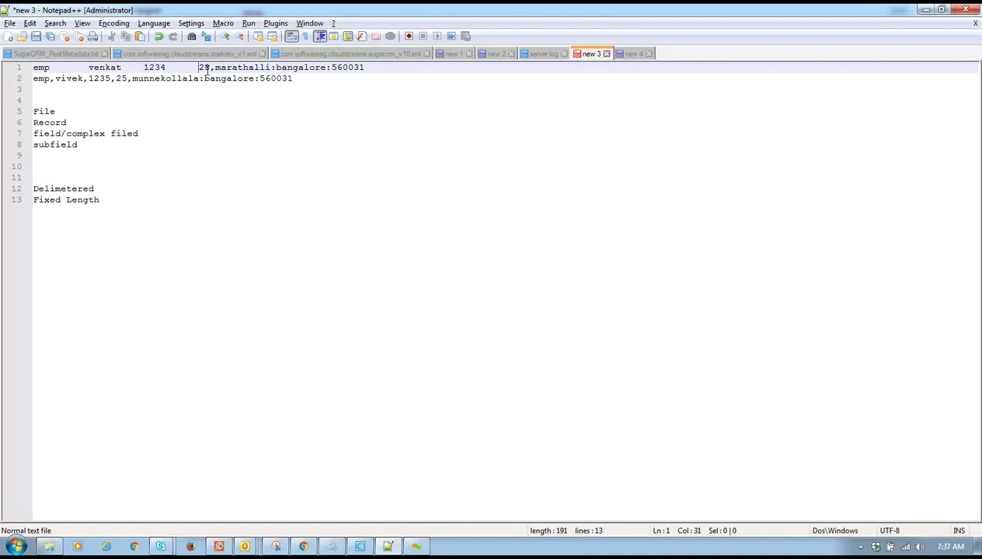
left_click_drag(210, 70, 214, 71)
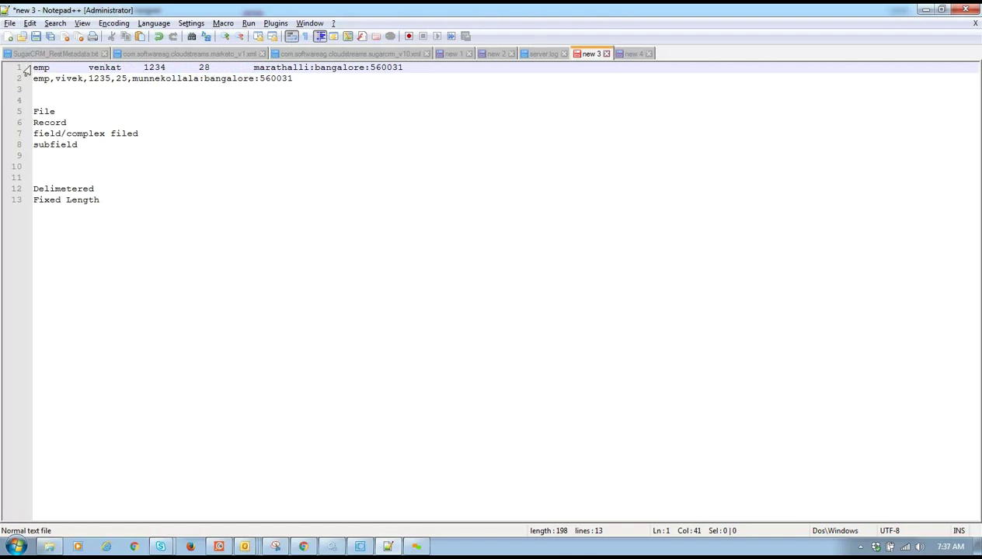
left_click_drag(35, 67, 91, 66)
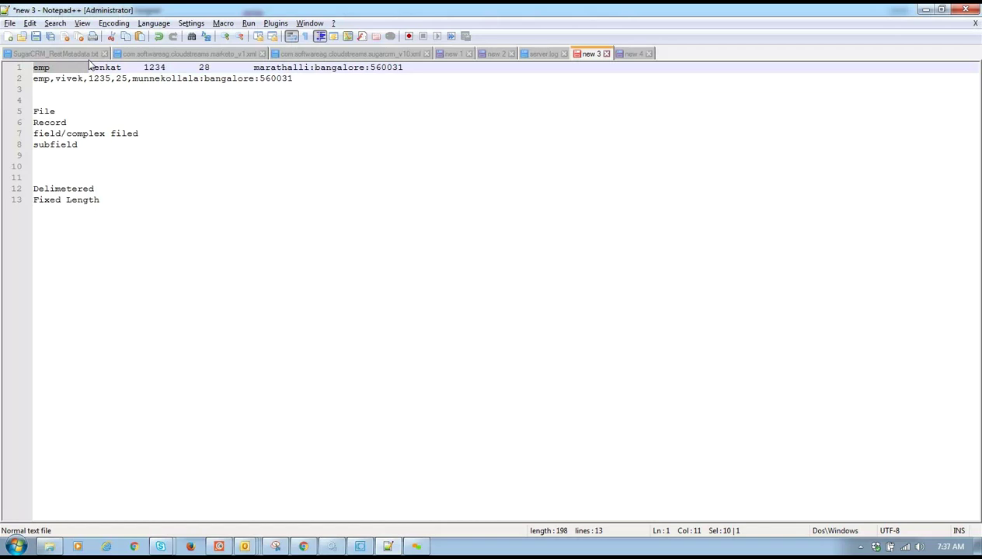
left_click_drag(89, 66, 136, 70)
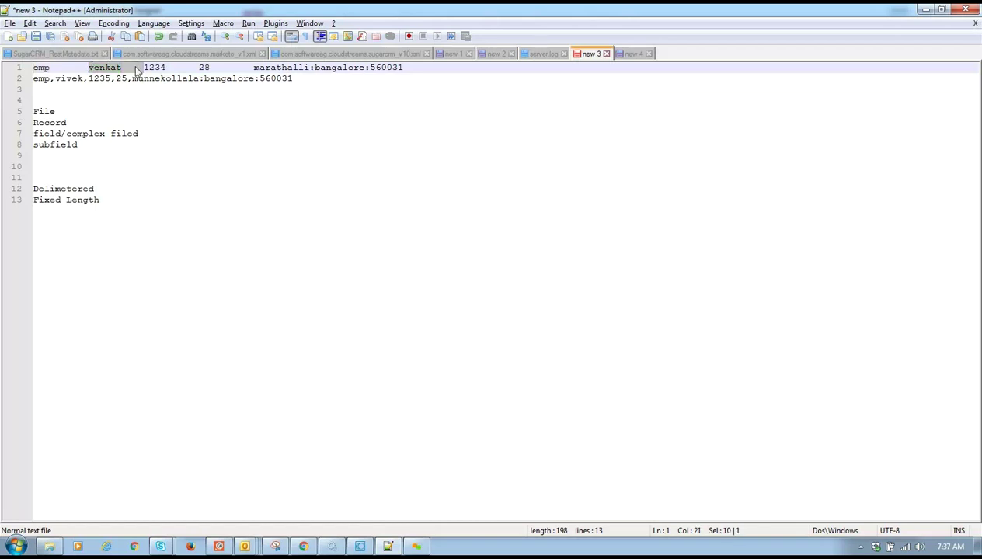
- Append 'city' to bangalore in line 1, giving marathalli:bangalorecity:560031, then select the whole record
left_click(145, 68)
left_click_drag(145, 69, 187, 72)
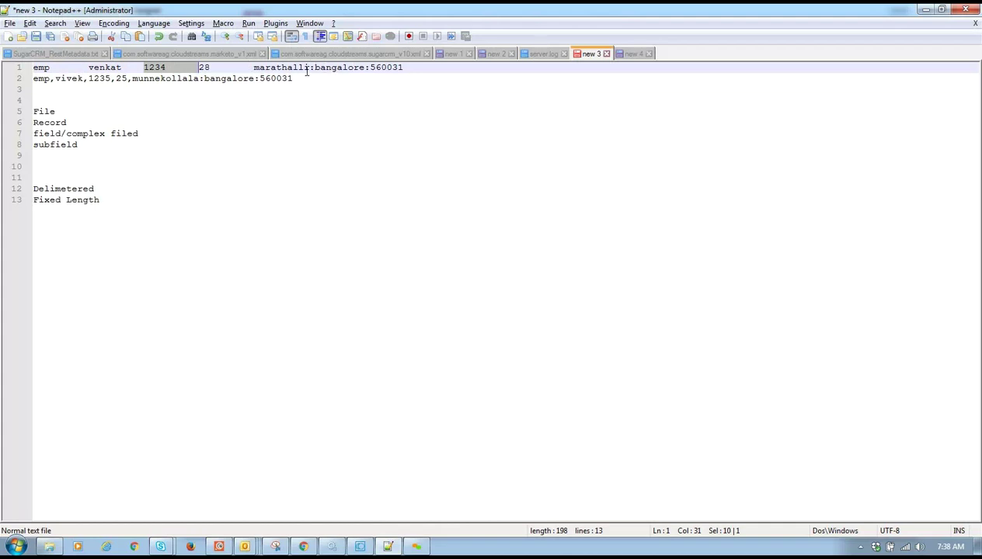
left_click(363, 68)
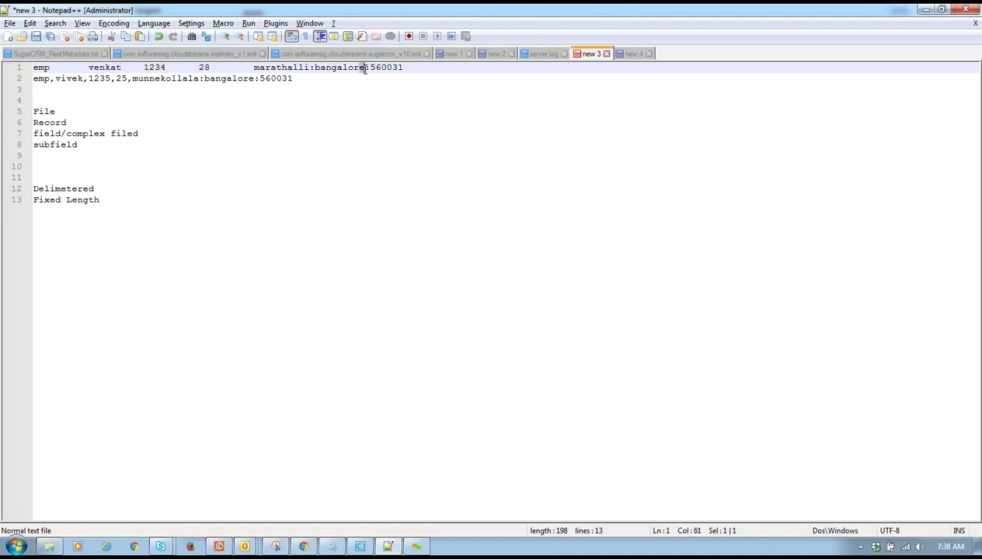
double_click(363, 69)
left_click(365, 68)
type("city")
left_click_drag(370, 67, 314, 68)
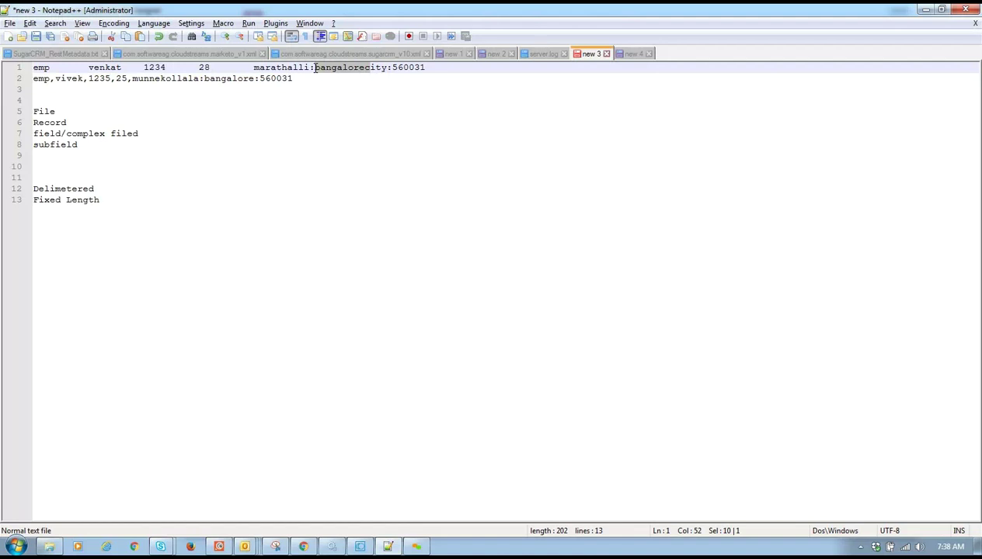
double_click(347, 68)
left_click(372, 69)
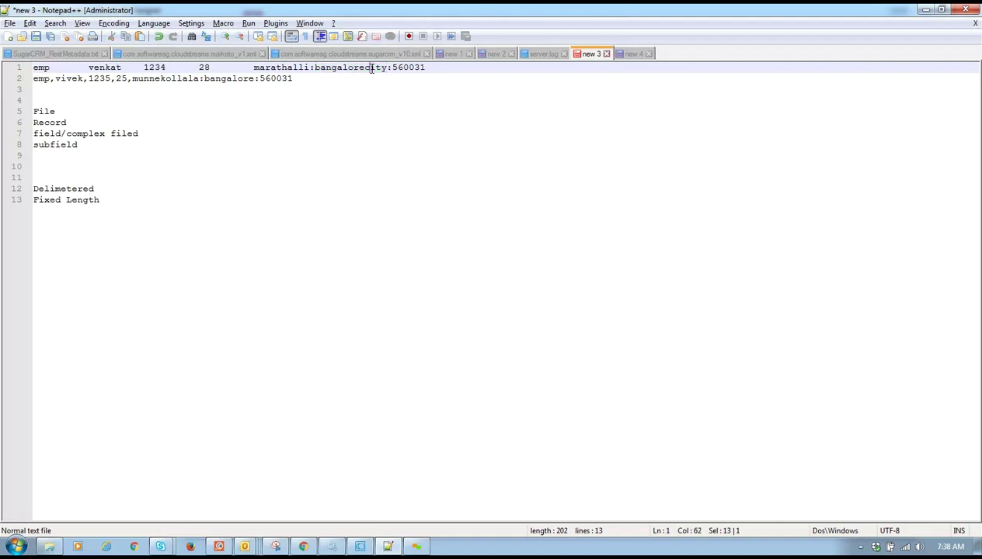
triple_click(372, 68)
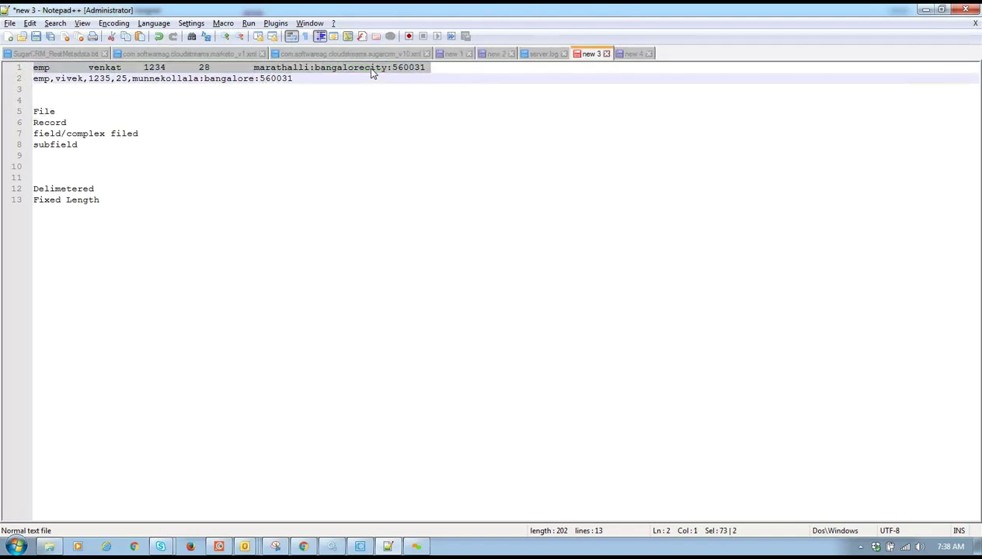
- Insert empty lines 14 and 15 after the 'Fixed Length' line
left_click(372, 68)
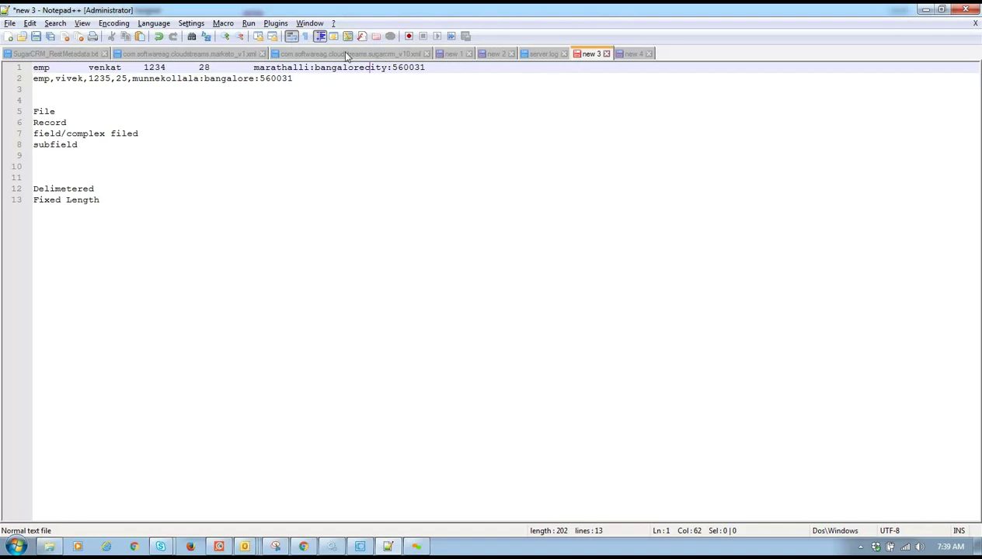
left_click(217, 215)
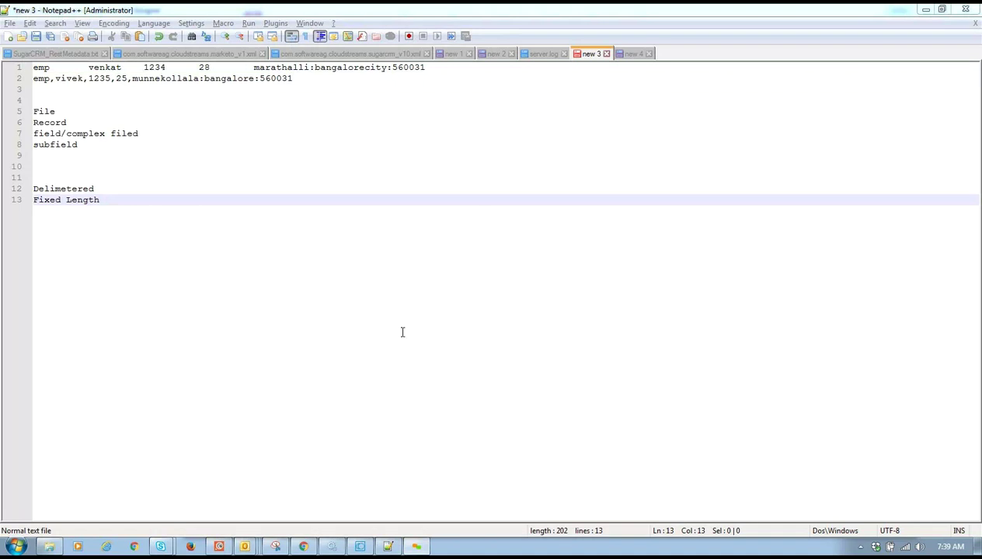
left_click(157, 179)
left_click(149, 190)
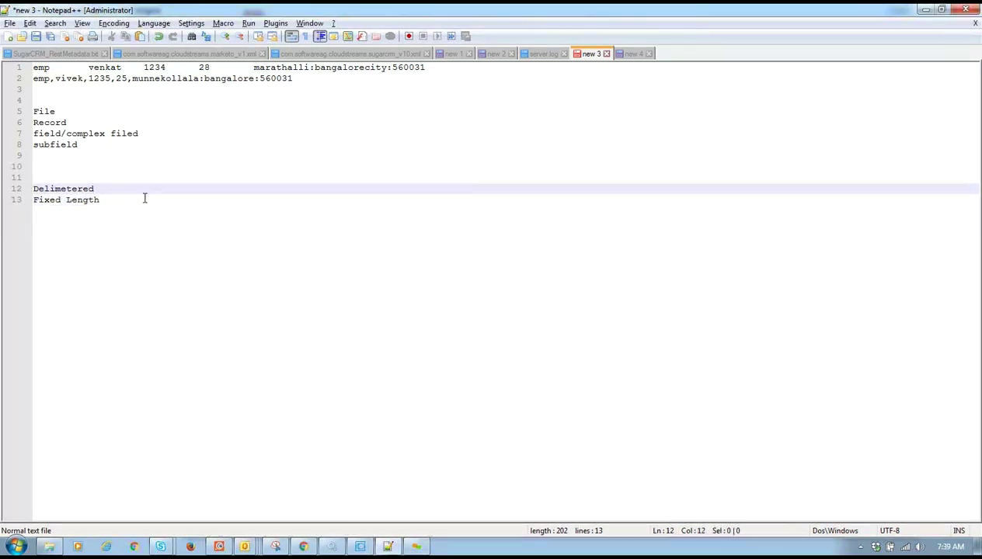
left_click(144, 197)
key("Return")
key("Return")
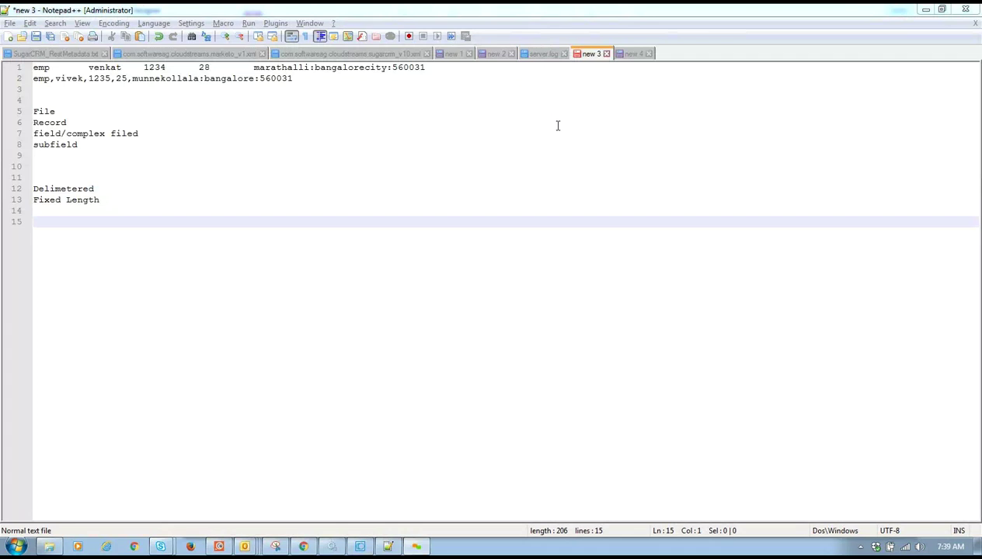
- Type 'FFSchema' on line 15 and insert 'FFDictionary' on a new line above it
left_click(128, 224)
type("FFSchema")
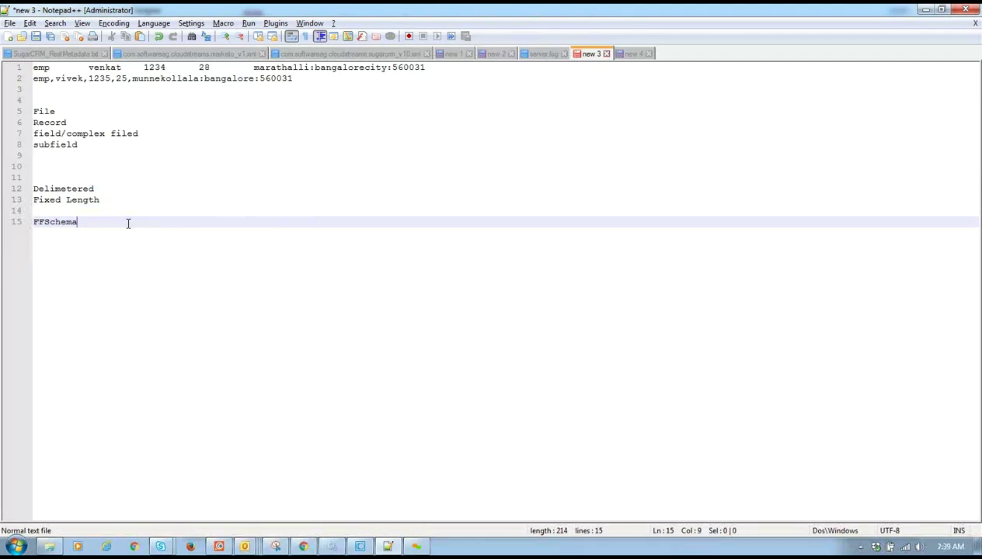
key("Return")
left_click(39, 224)
key("Return")
key("Up")
type("FFD")
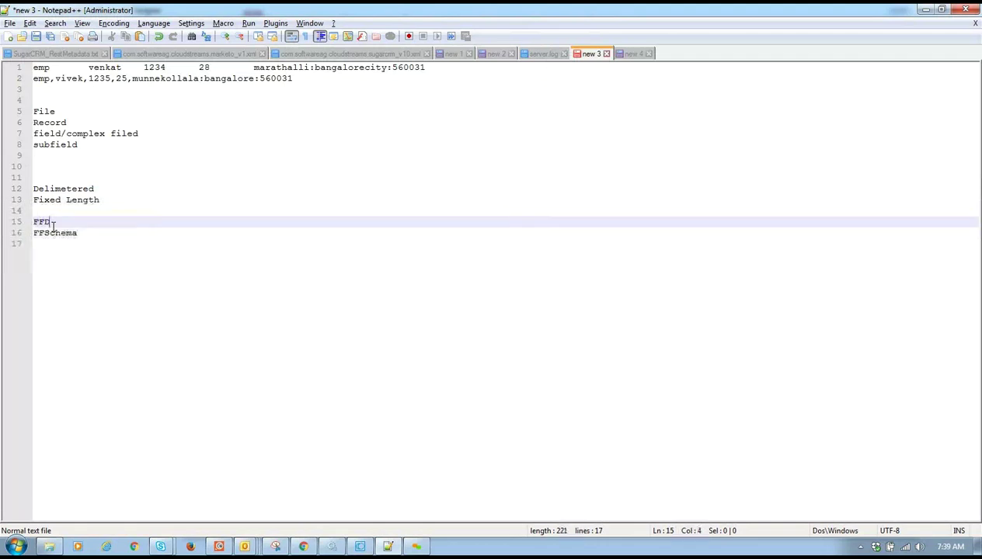
type("ictionary")
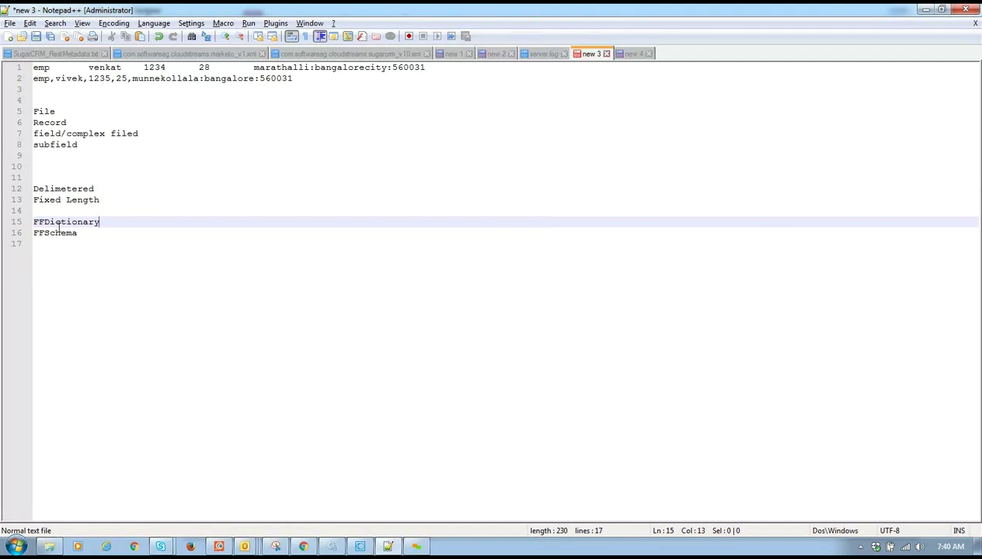
- Review the FFDictionary and FFSchema entries by selecting each word in turn
left_click(44, 223)
left_click_drag(59, 222, 107, 218)
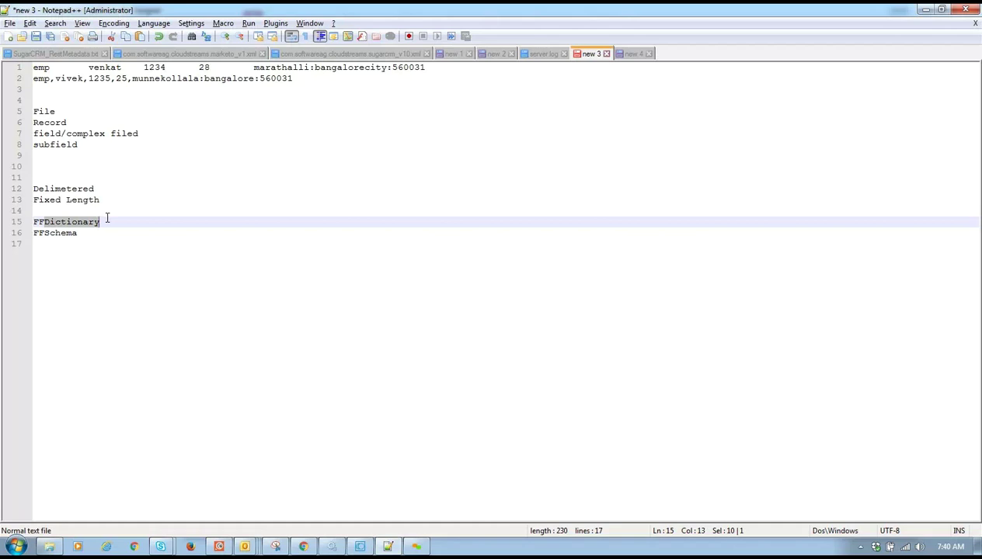
left_click(101, 224)
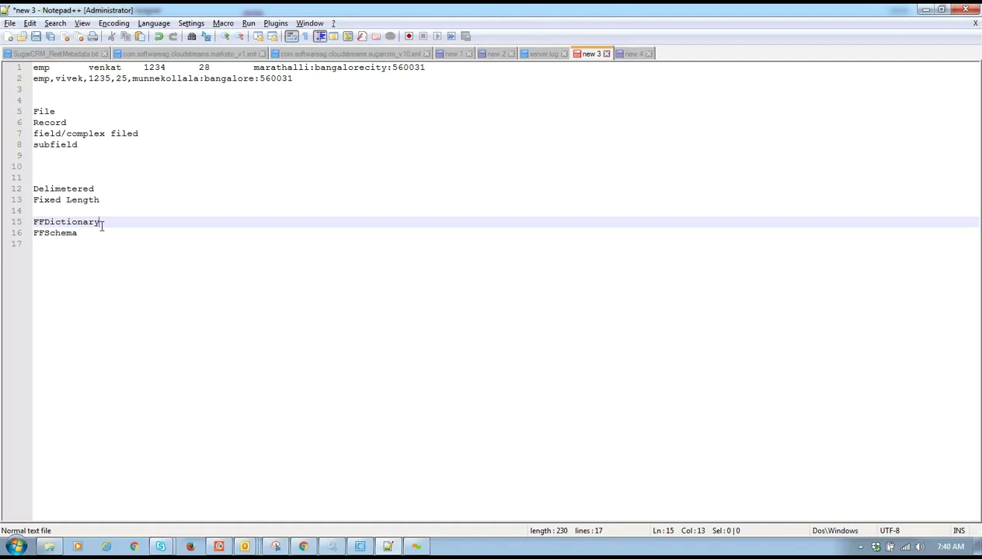
left_click(54, 225)
triple_click(55, 233)
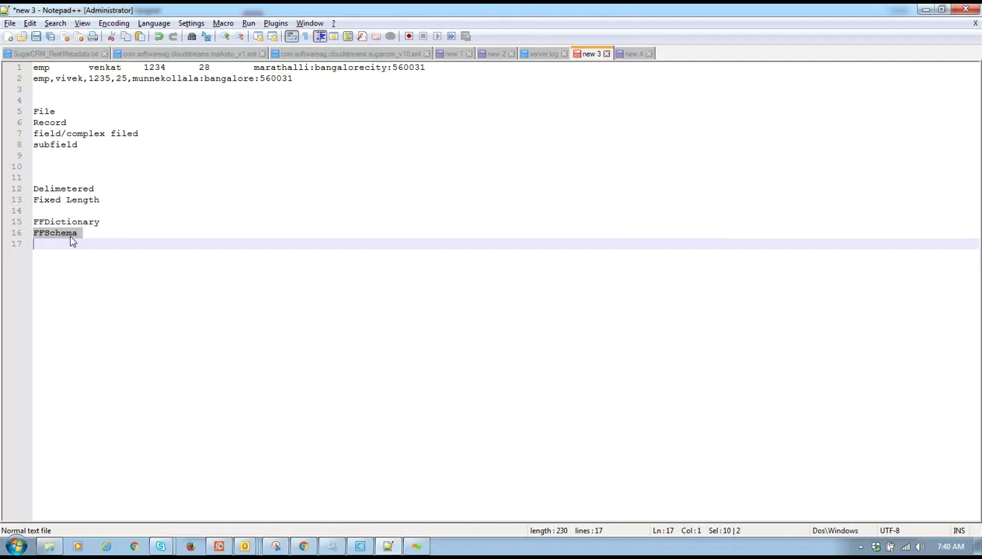
left_click(87, 236)
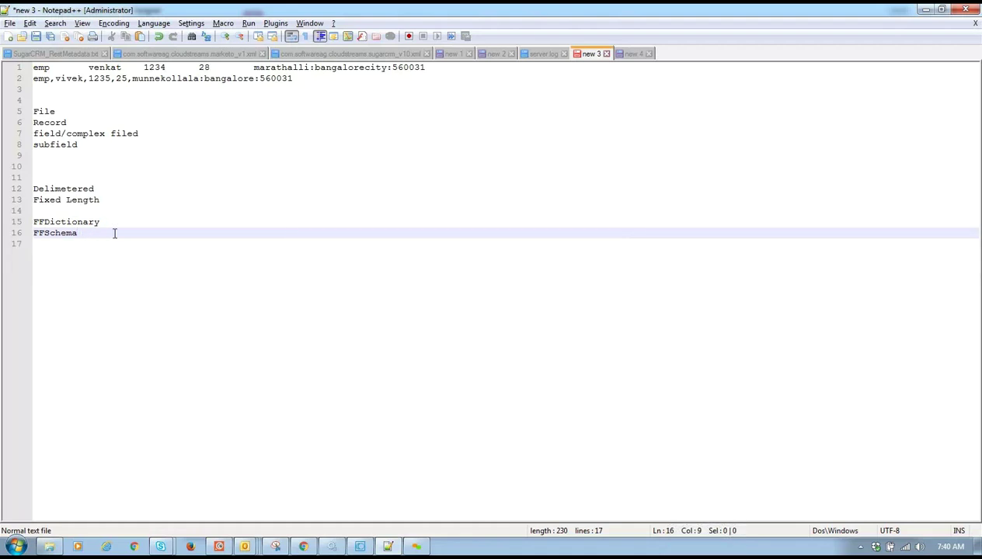
left_click(109, 223)
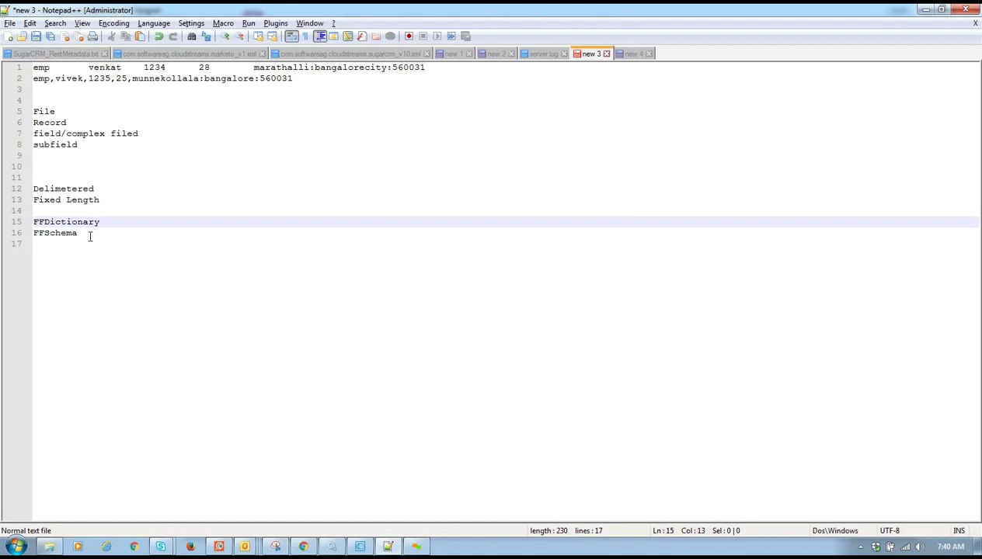
left_click(90, 237)
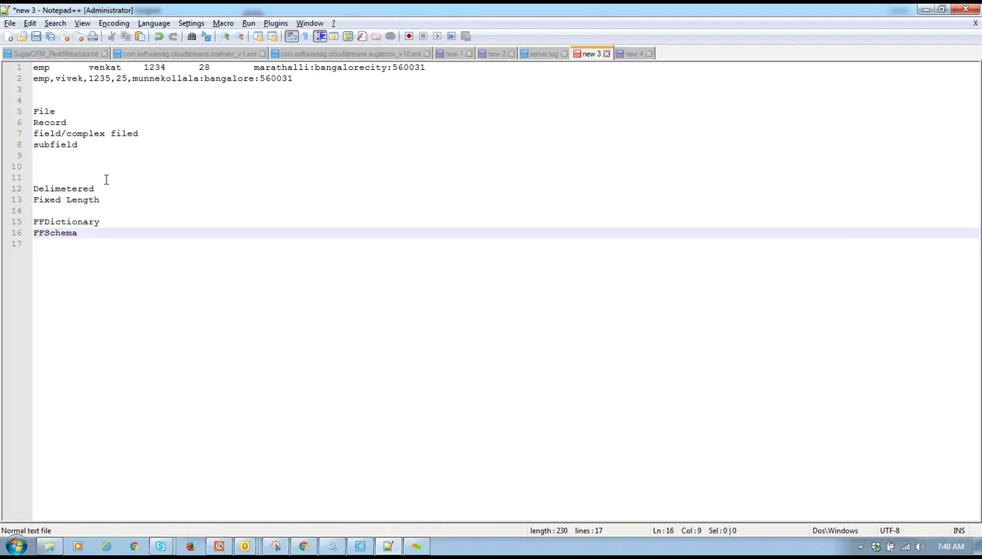
double_click(77, 223)
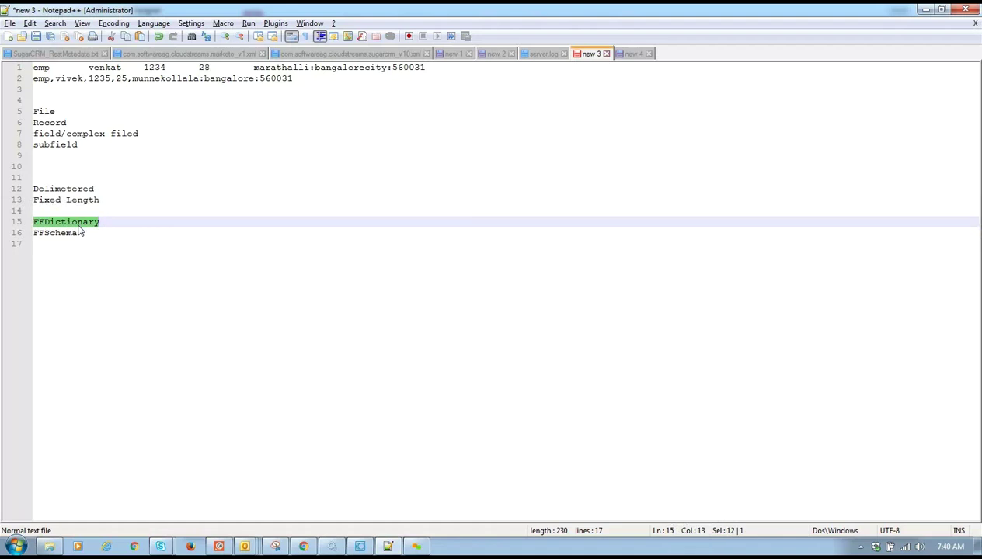
left_click(66, 240)
double_click(68, 235)
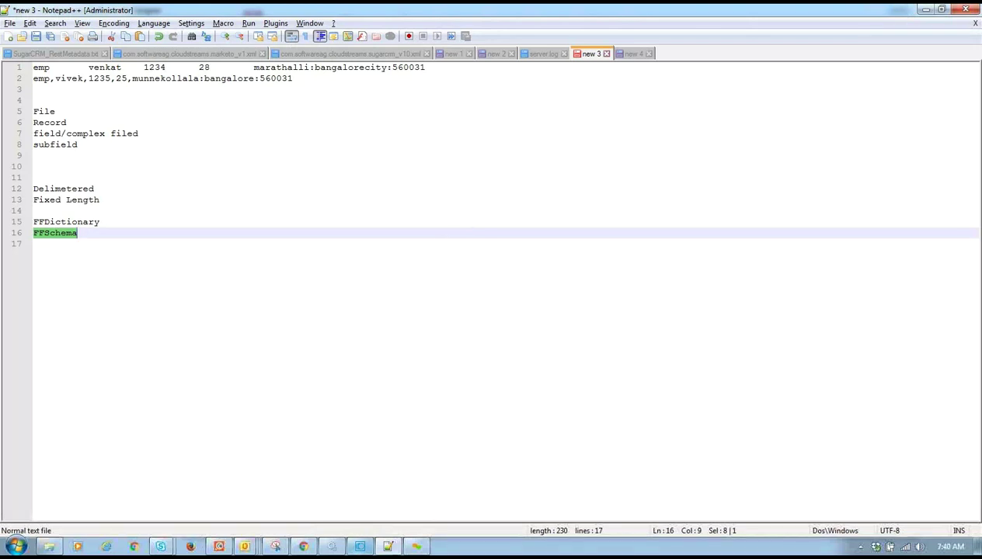
mouse_move(367, 548)
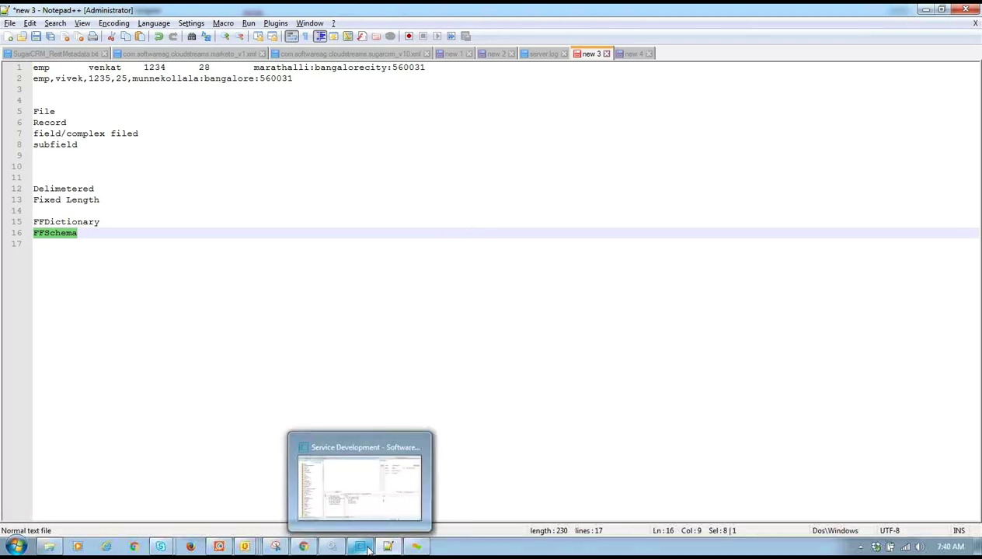
- In Designer, expand Default > NewBatch > newBatch > services and add a folder named 'ff' there
left_click(358, 548)
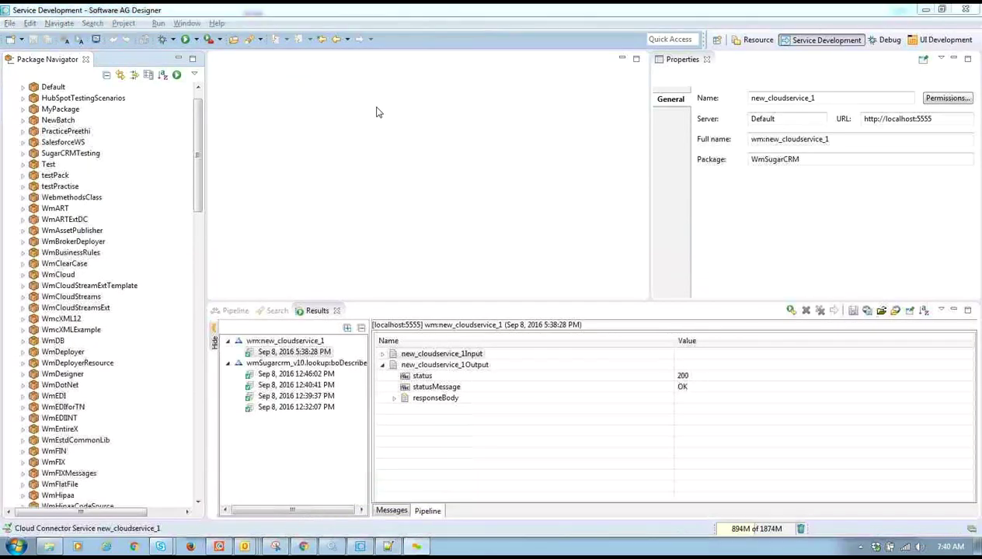
left_click(196, 123)
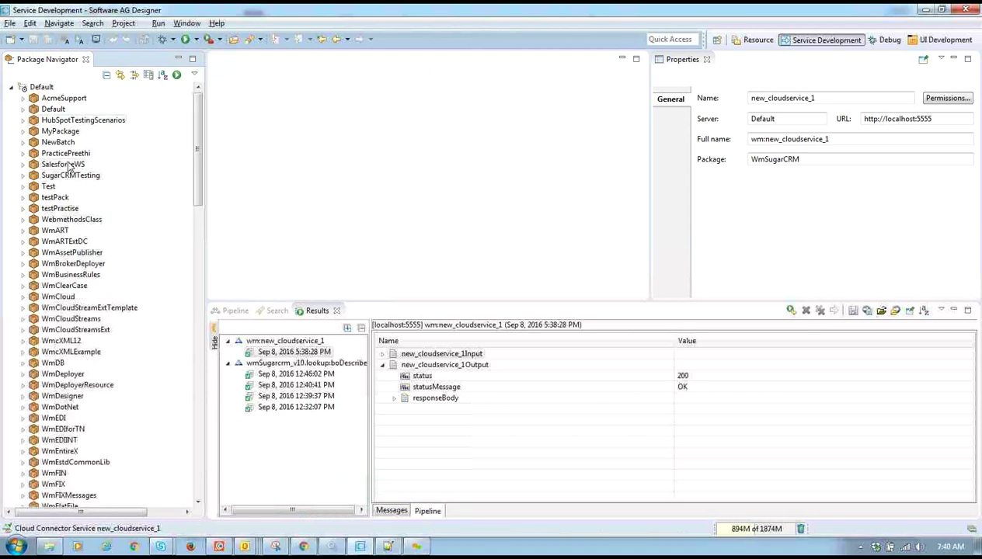
left_click(24, 143)
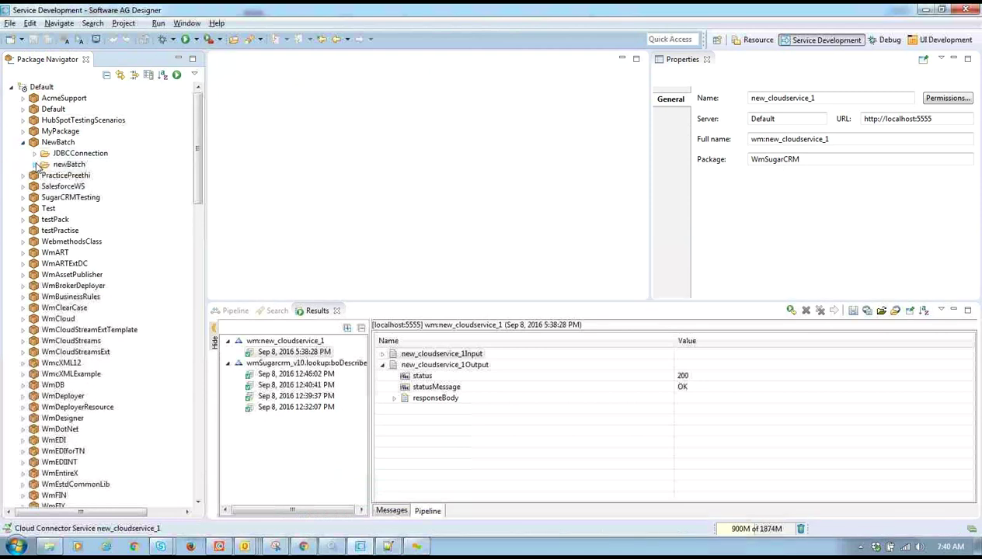
left_click(34, 164)
left_click(46, 177)
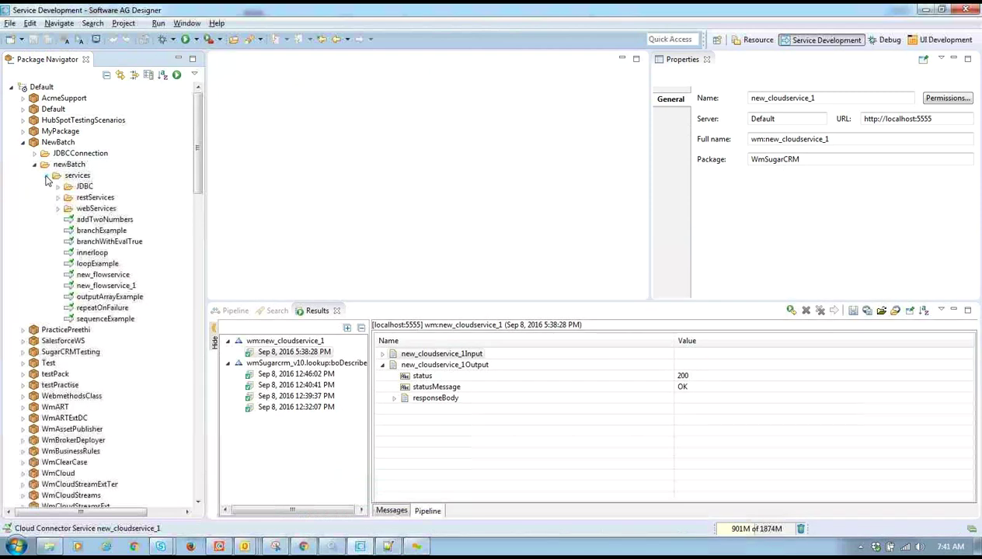
double_click(86, 176)
right_click(90, 177)
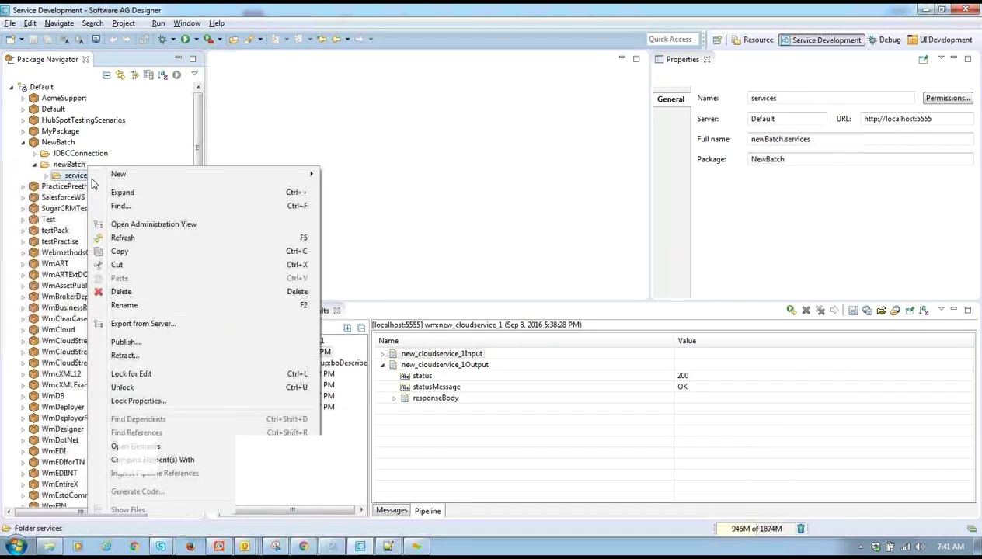
mouse_move(186, 175)
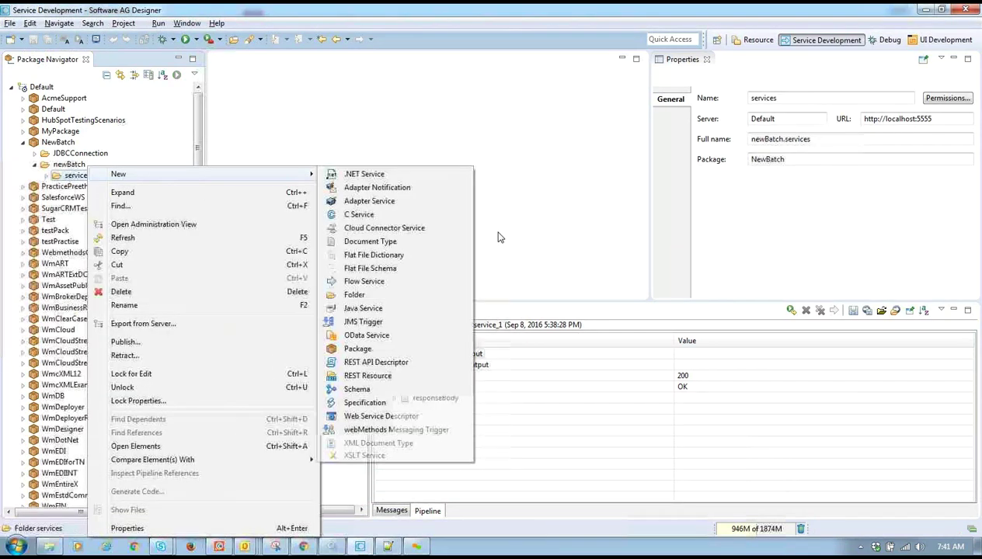
left_click(393, 294)
type("ff")
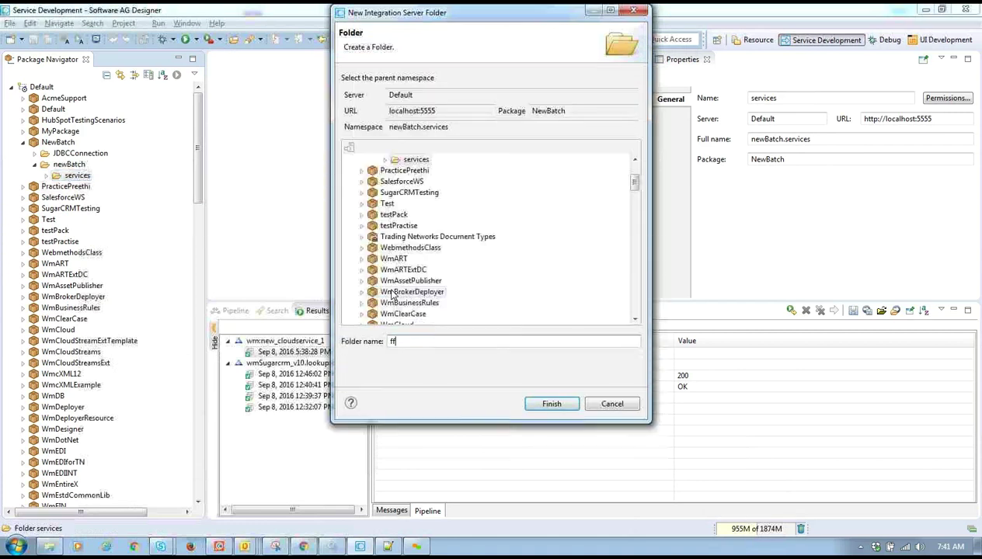
key("Return")
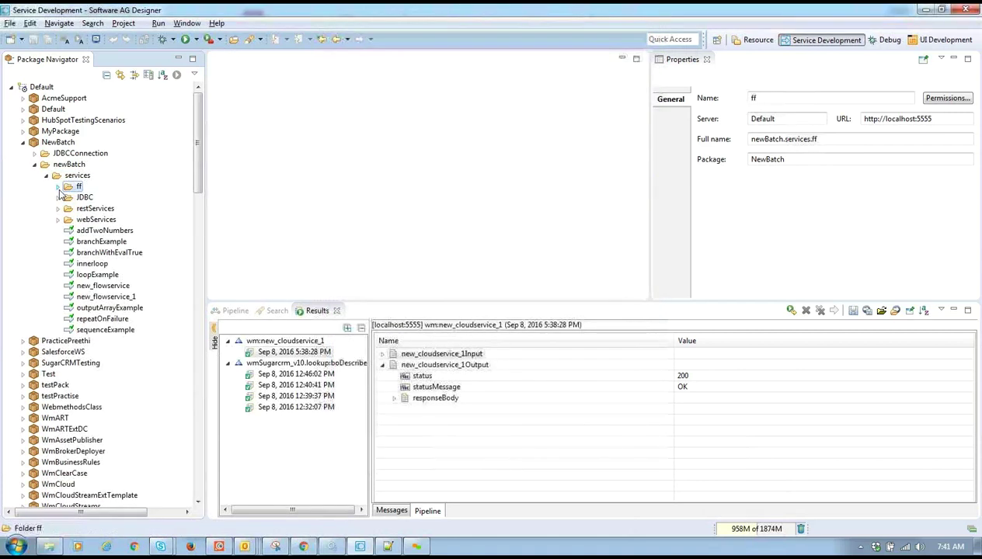
right_click(76, 187)
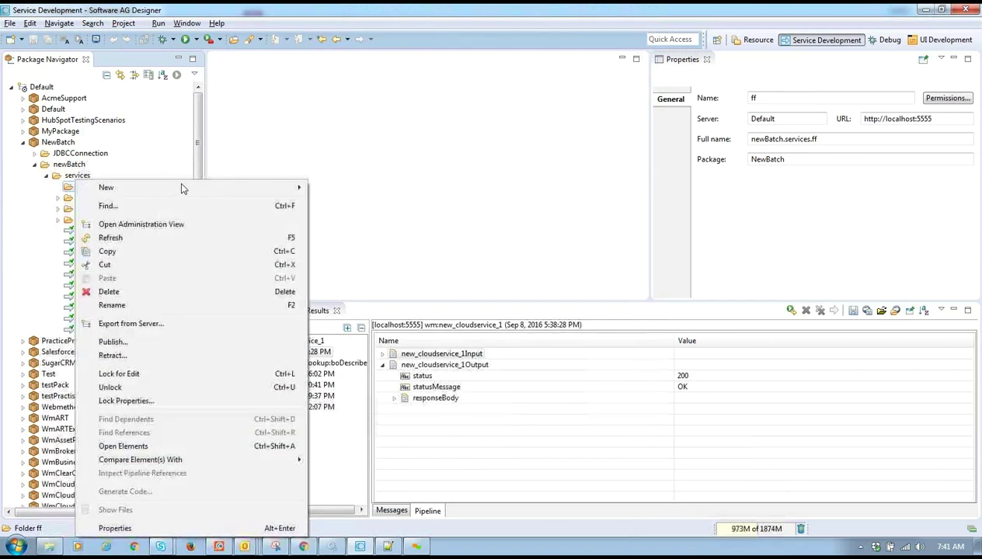
mouse_move(182, 189)
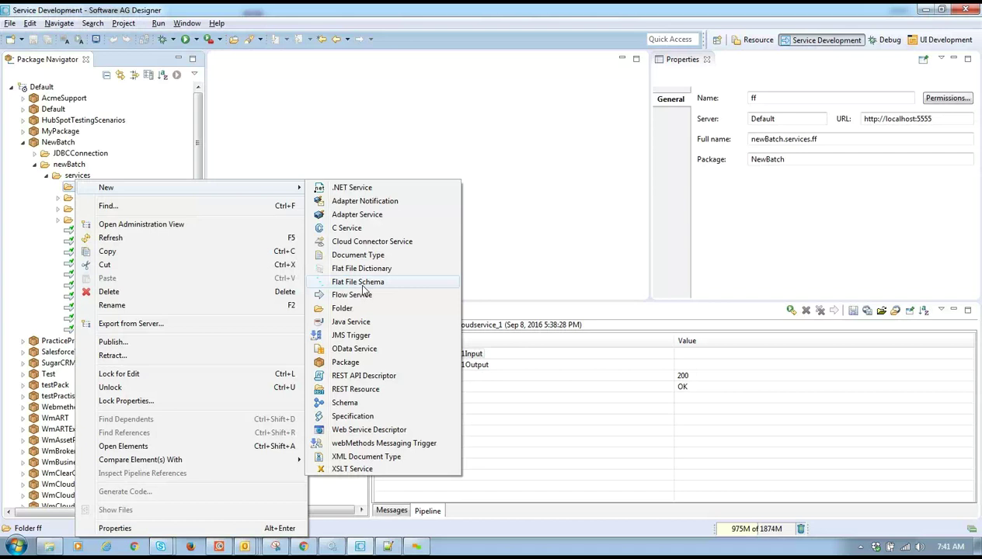
left_click(760, 181)
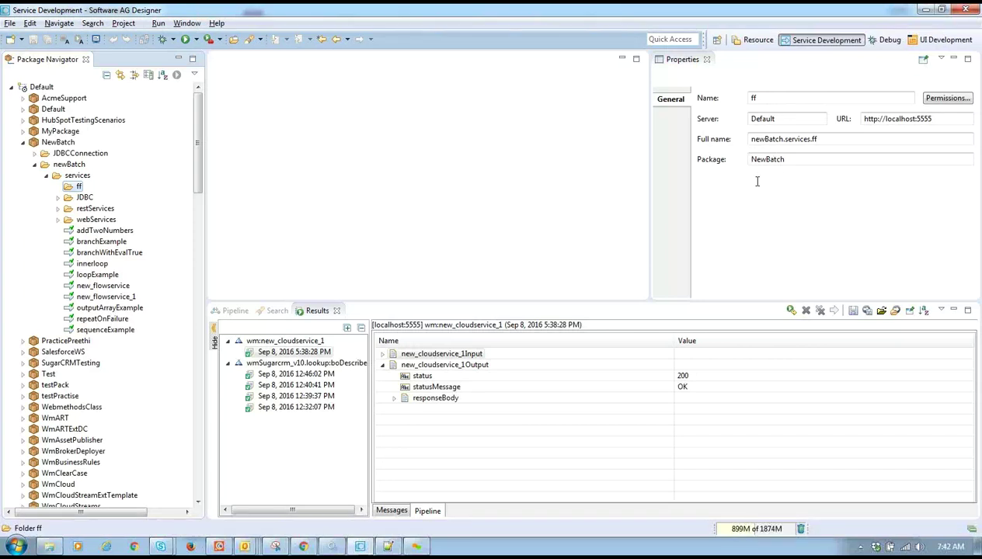
- Create a Flat File Dictionary named 'testDictionary' in the ff folder
right_click(80, 188)
key("Escape")
right_click(80, 185)
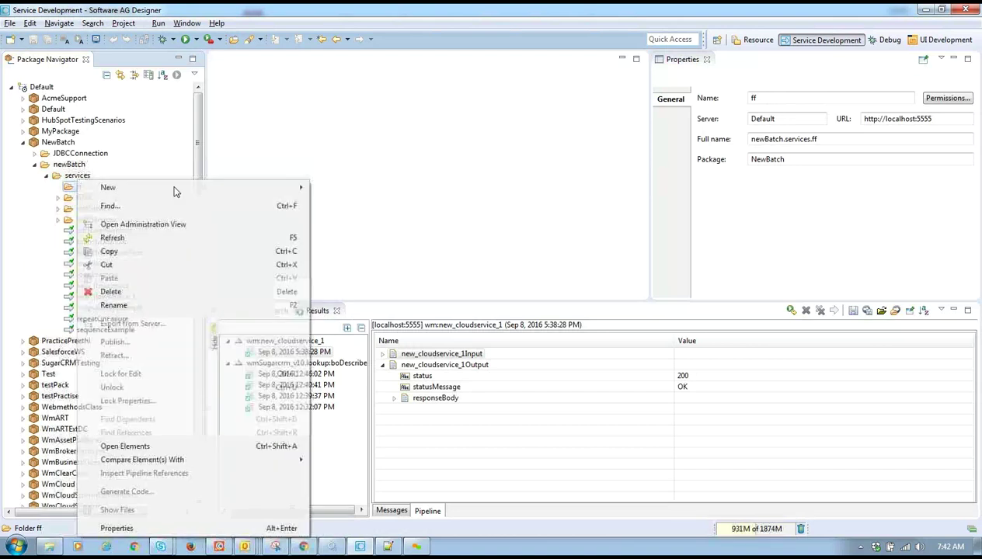
mouse_move(234, 187)
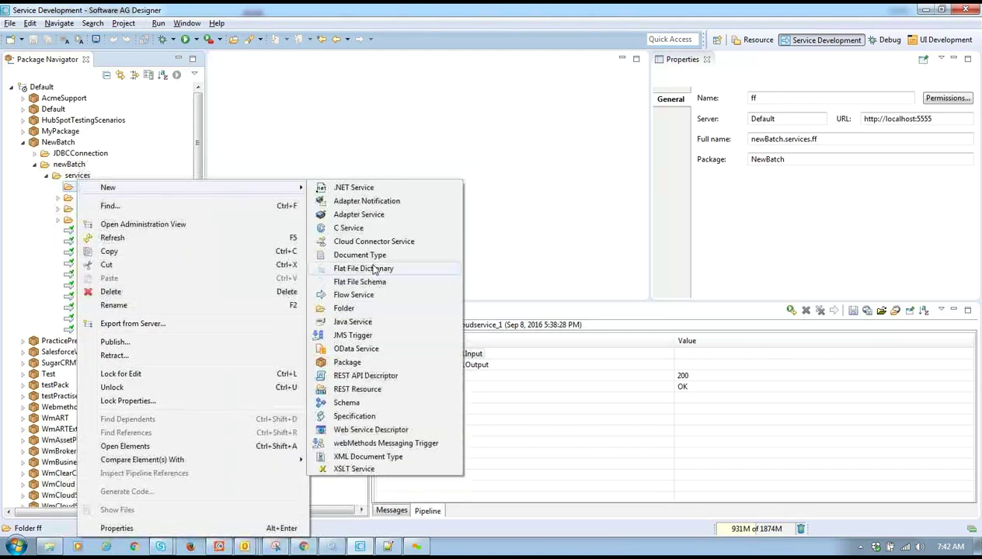
left_click(410, 272)
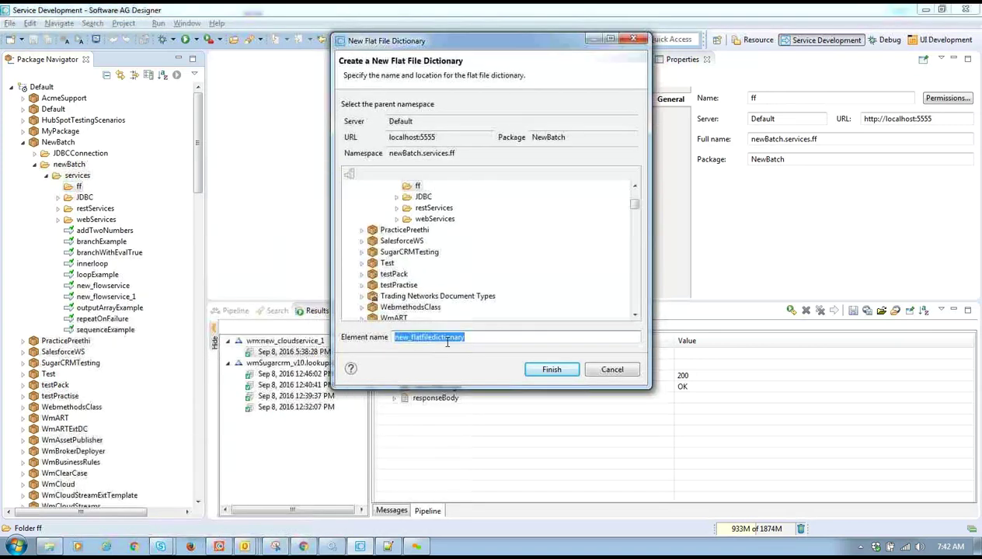
type("testDi")
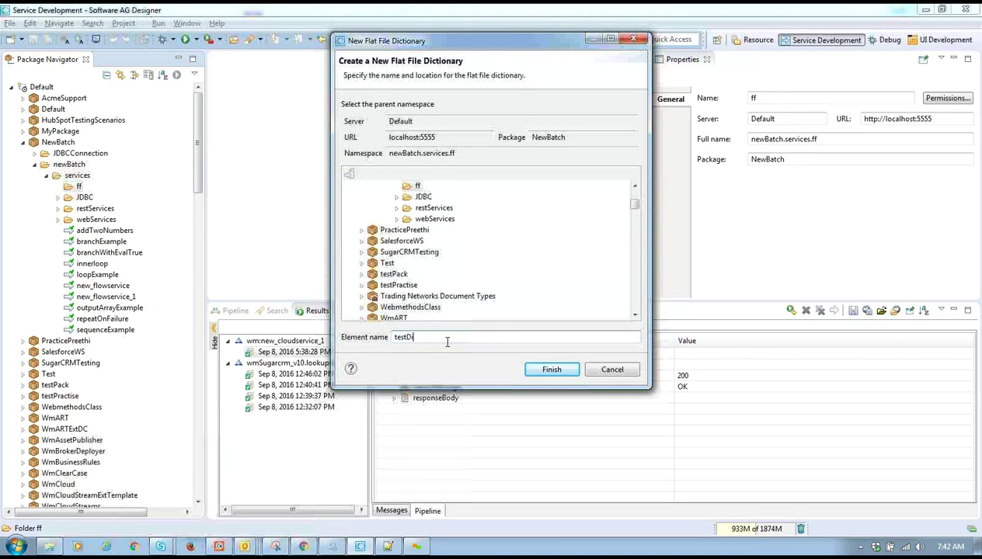
type("ctionary")
left_click(535, 371)
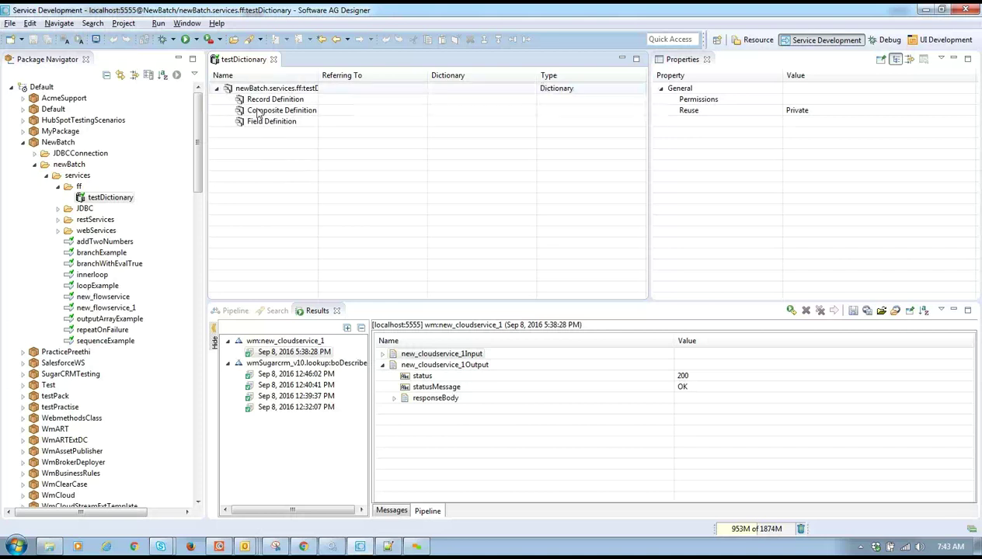
- Widen the Name column and add a Record Definition named 'emp'
double_click(318, 77)
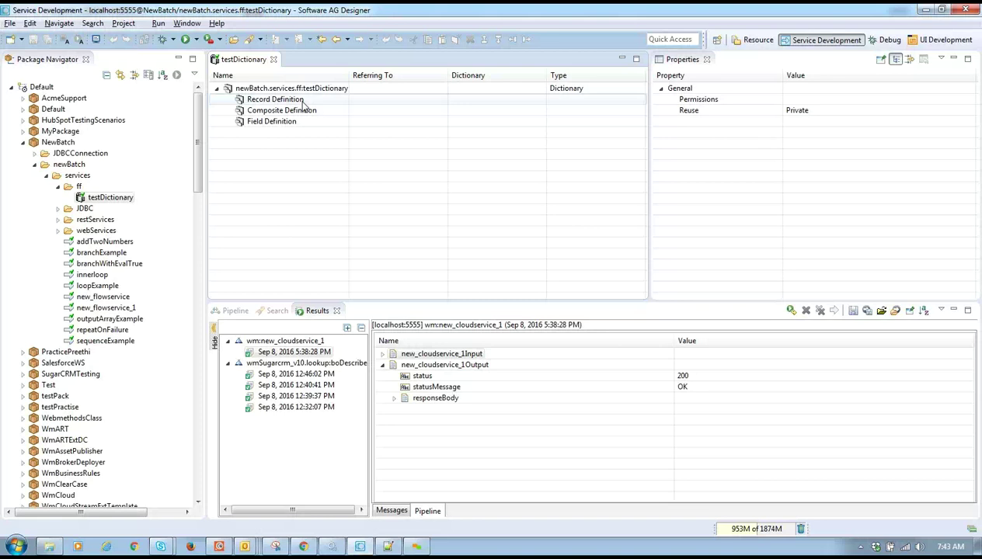
right_click(290, 101)
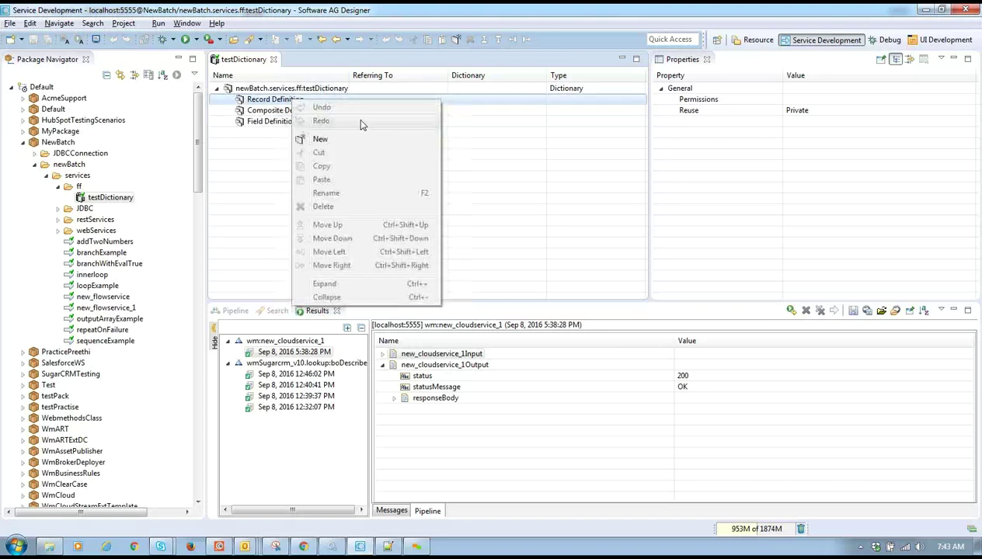
left_click(356, 139)
type("emp")
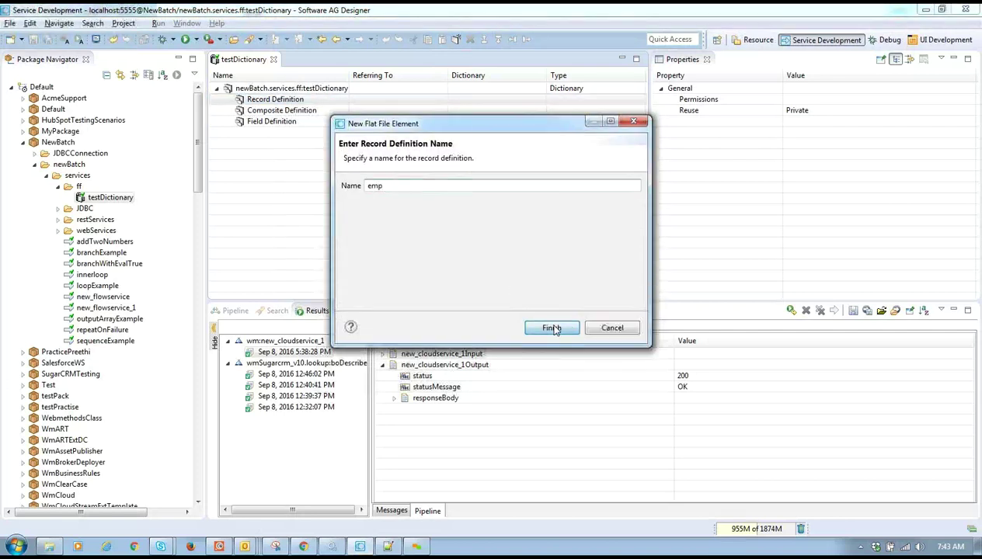
left_click(552, 327)
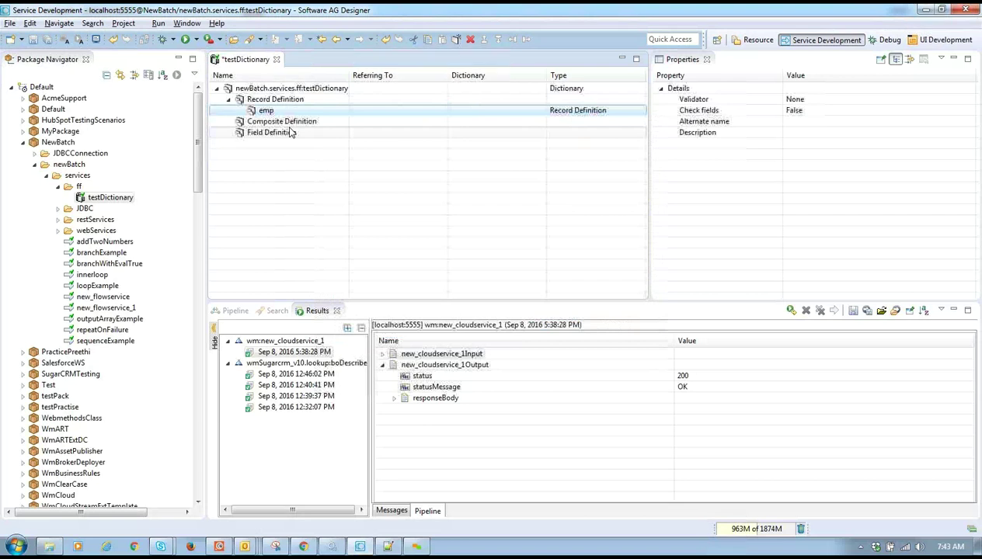
- Add the recordIdentifier and name field definitions
right_click(295, 132)
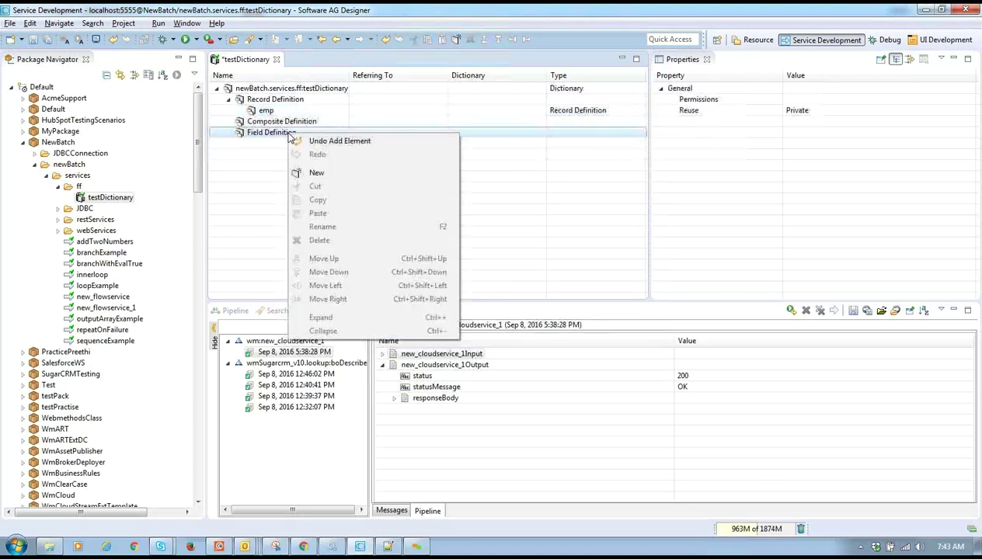
left_click(327, 172)
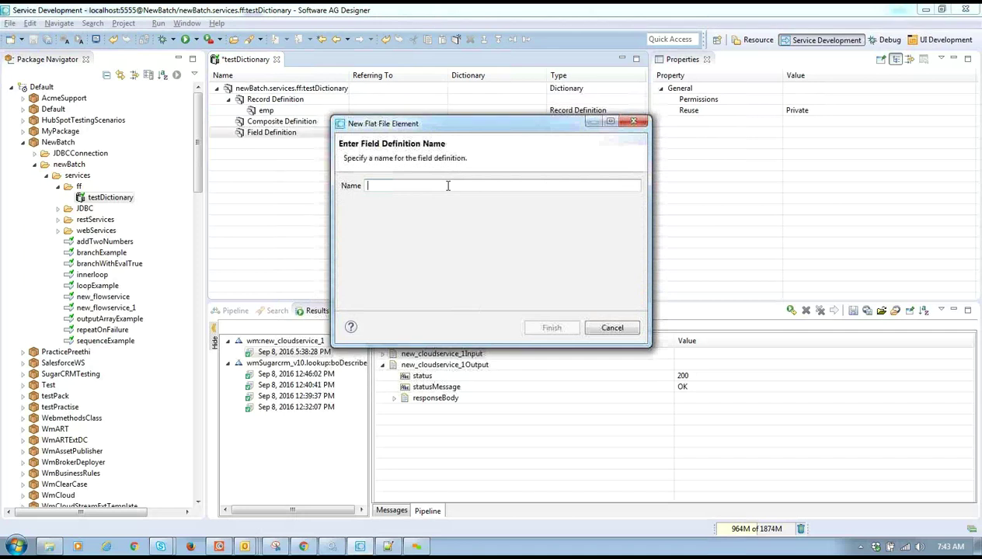
type("ident")
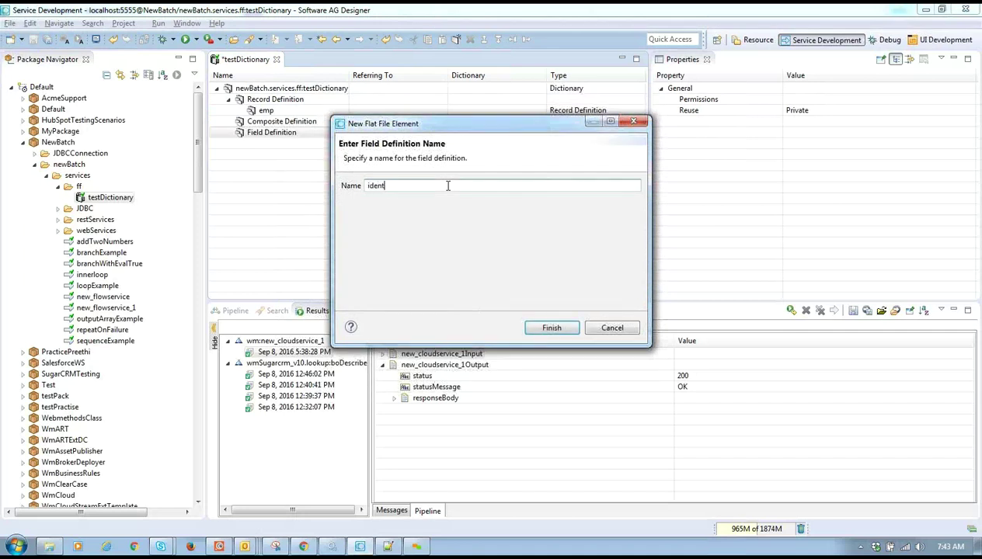
key("BackSpace")
key("BackSpace")
key("BackSpace")
key("BackSpace")
key("BackSpace")
type("reco")
type("fier")
key("Return")
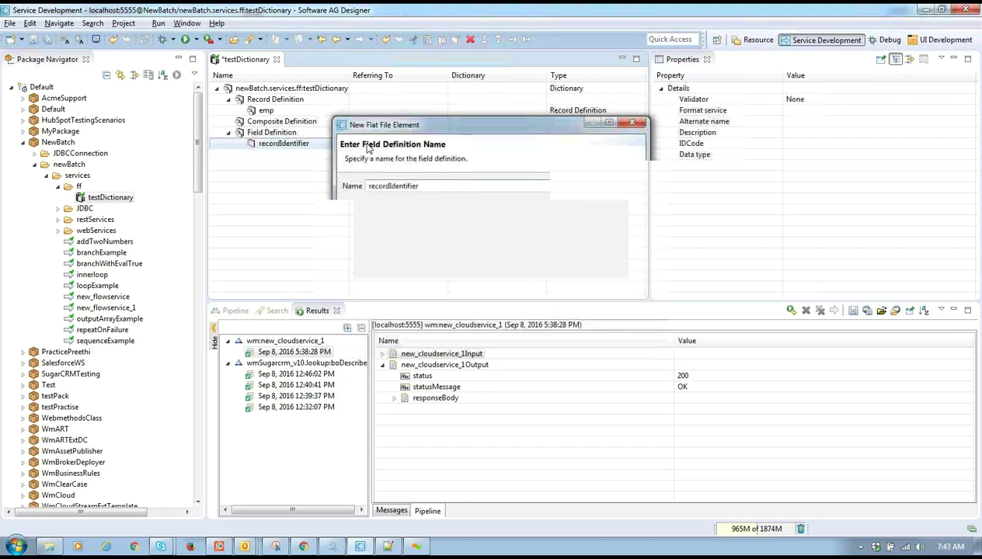
right_click(289, 136)
left_click(328, 173)
type("name")
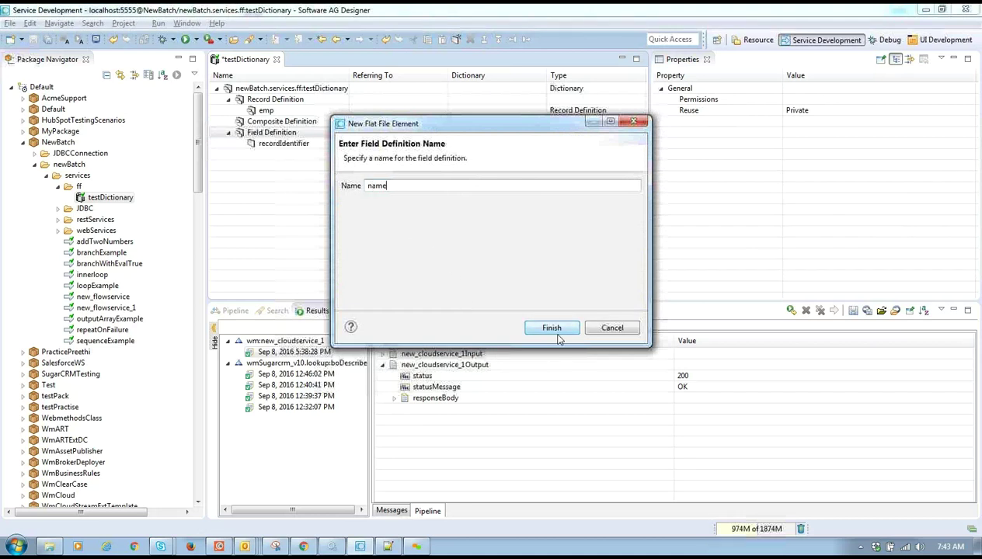
left_click(553, 332)
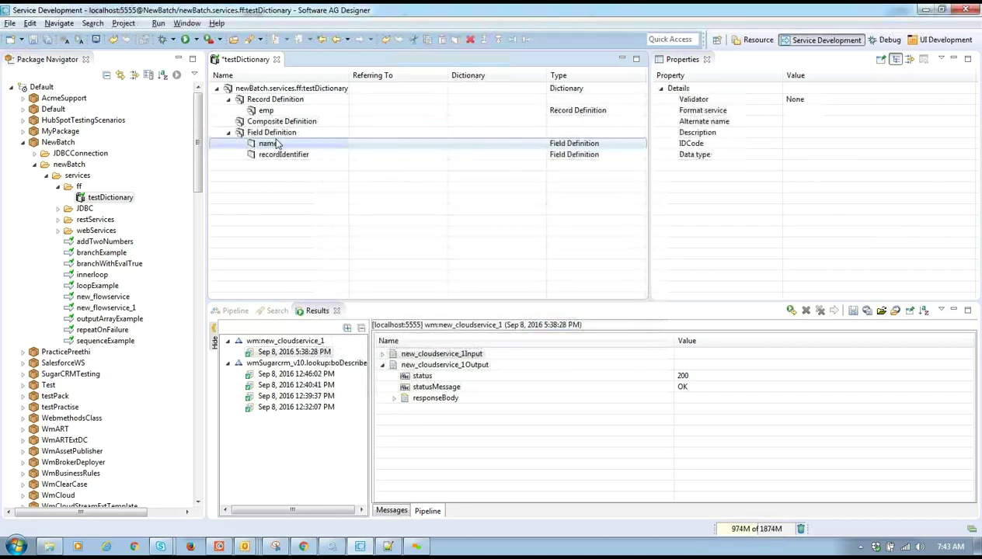
- Add the id and age field definitions
right_click(283, 135)
left_click(327, 177)
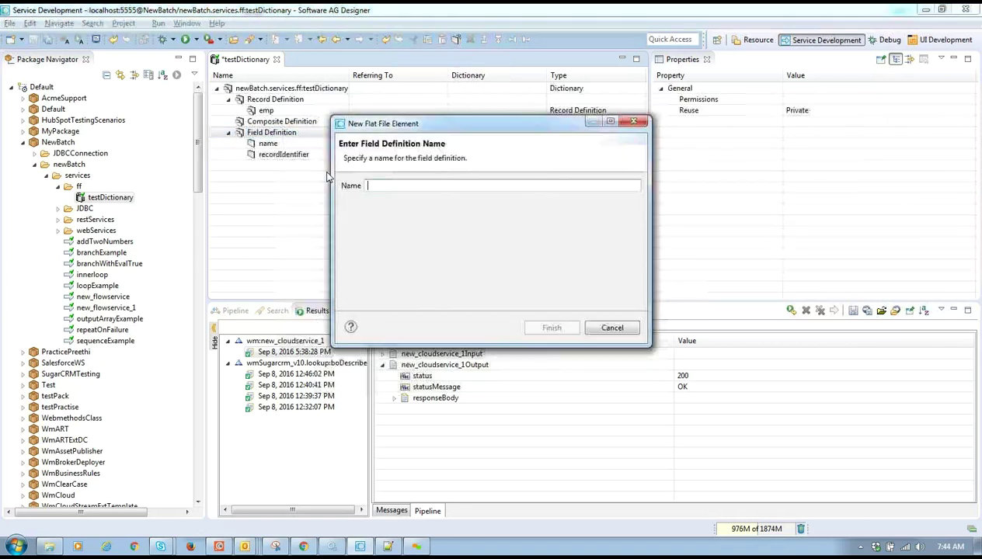
type("id")
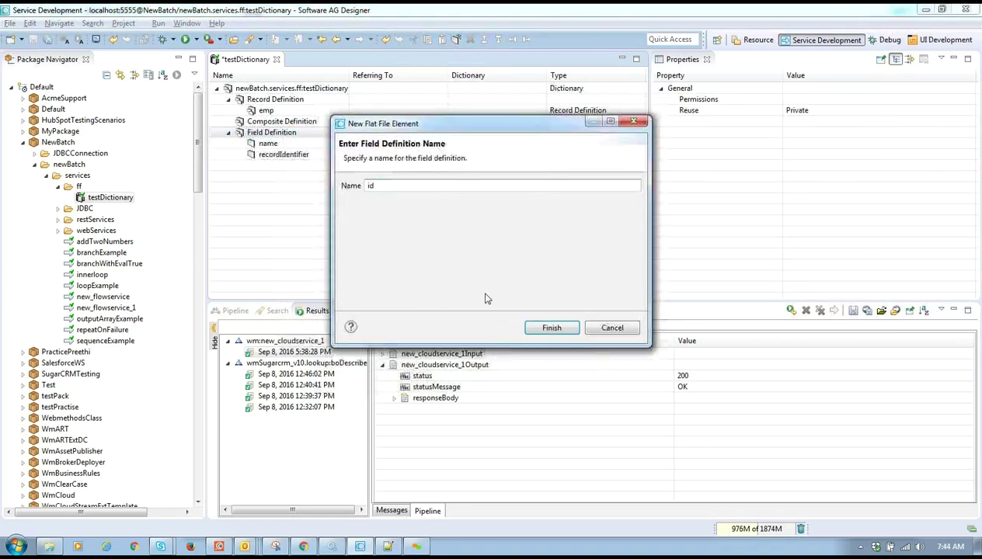
left_click(550, 327)
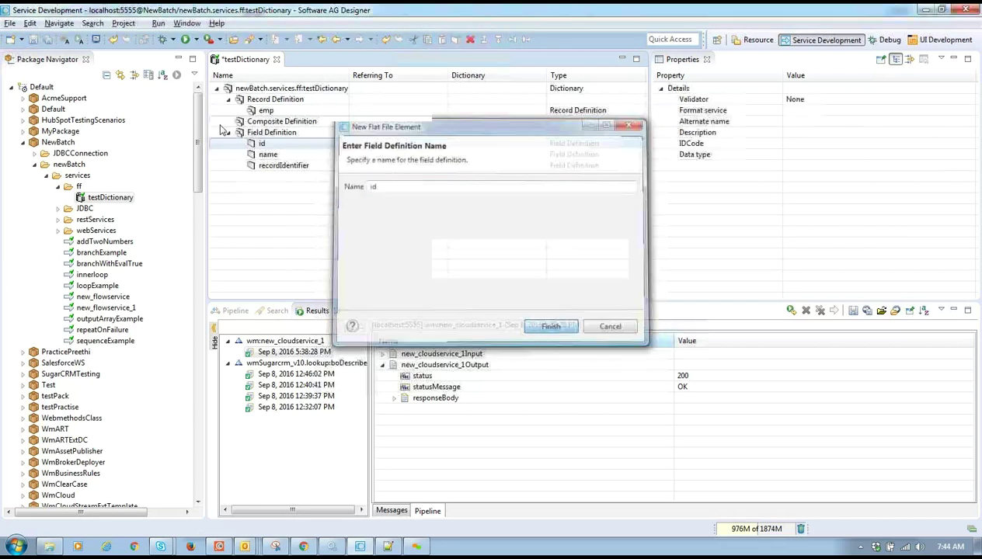
left_click(271, 133)
right_click(281, 134)
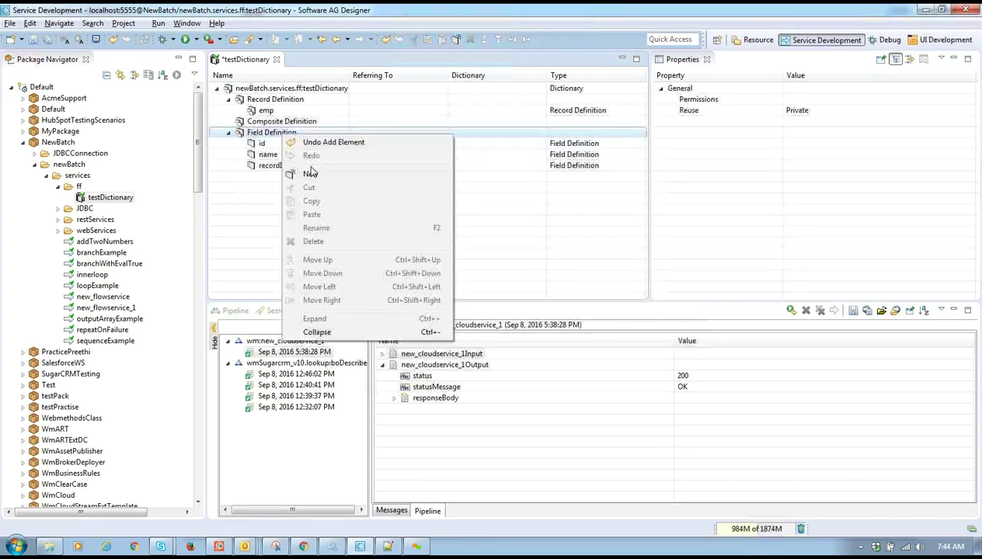
left_click(310, 173)
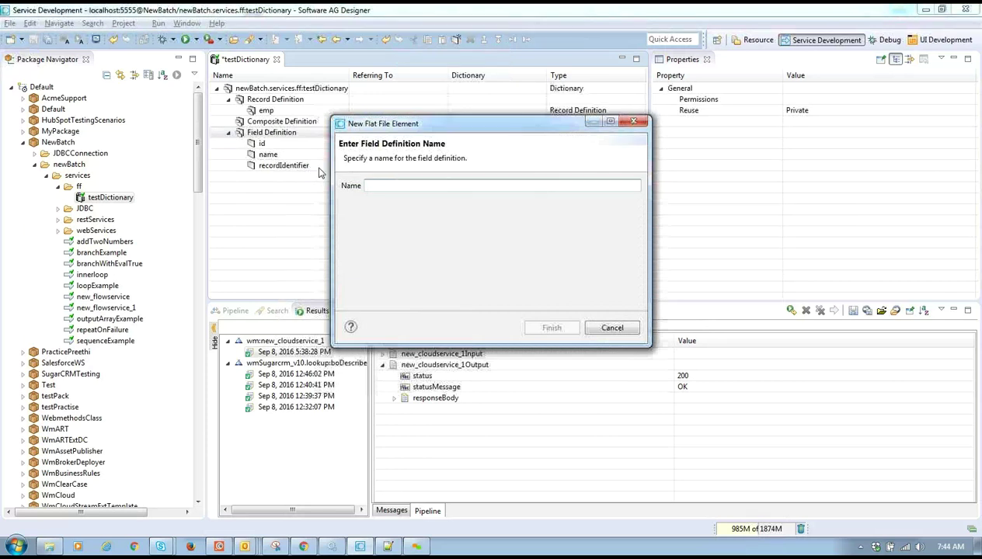
type("age")
key("Return")
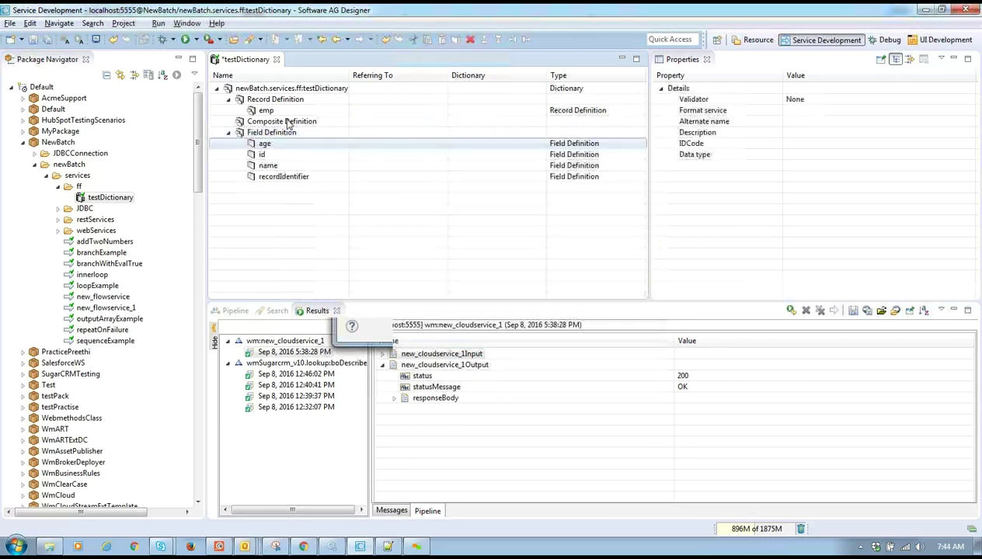
right_click(283, 134)
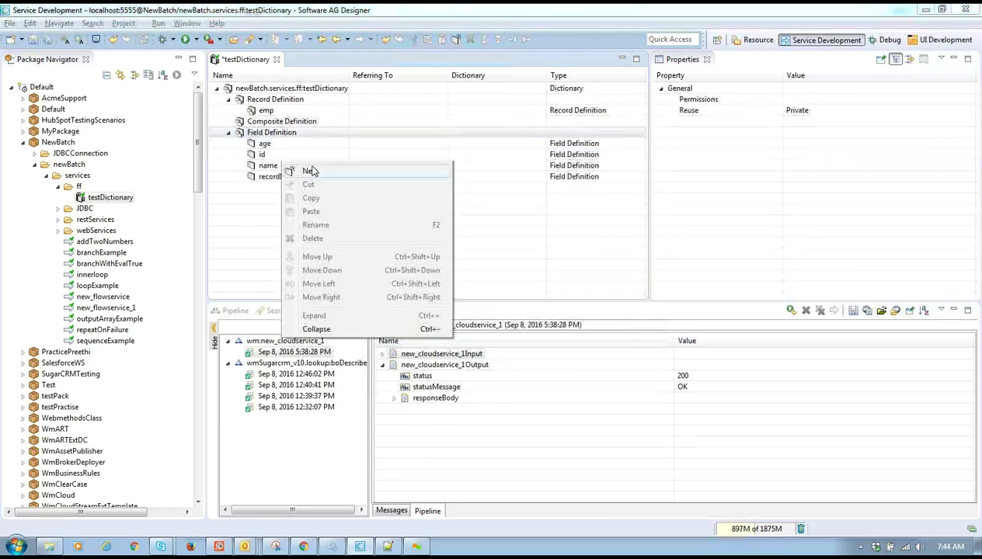
left_click(311, 170)
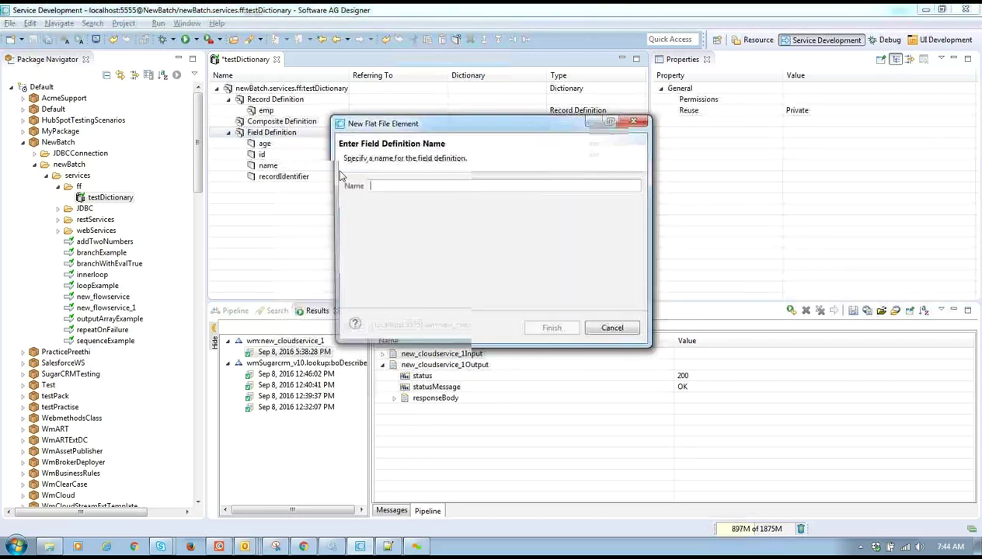
left_click(632, 123)
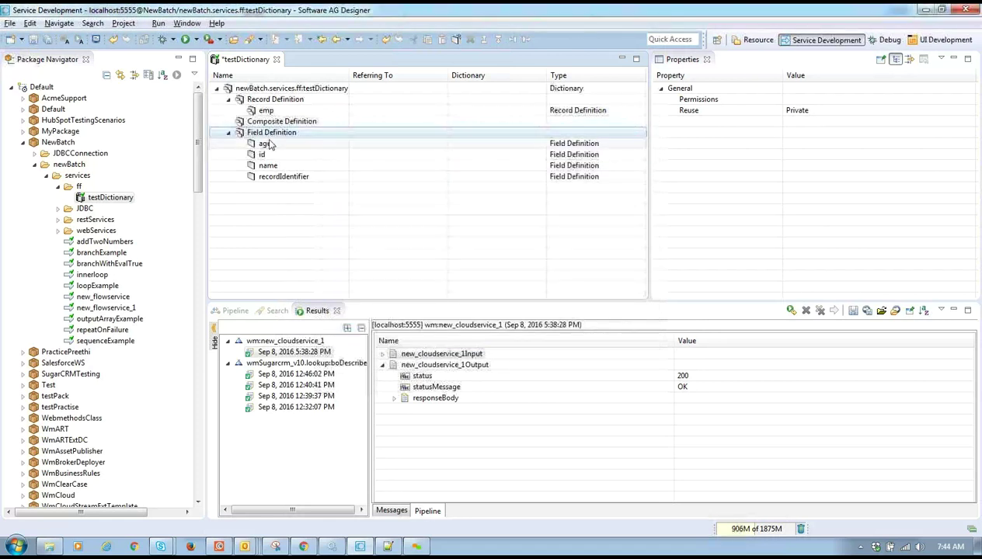
- Add the salary and street field definitions
right_click(285, 135)
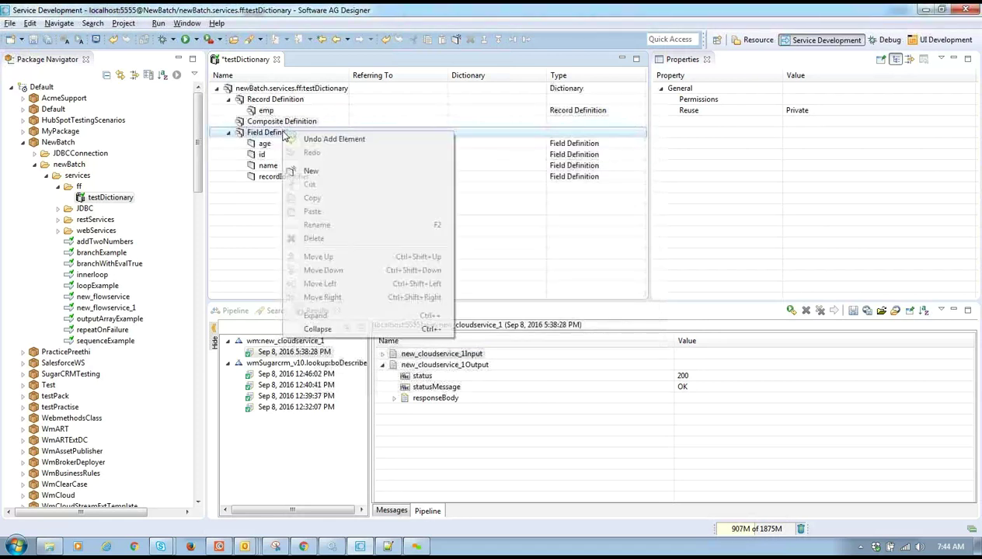
left_click(326, 171)
type("salary")
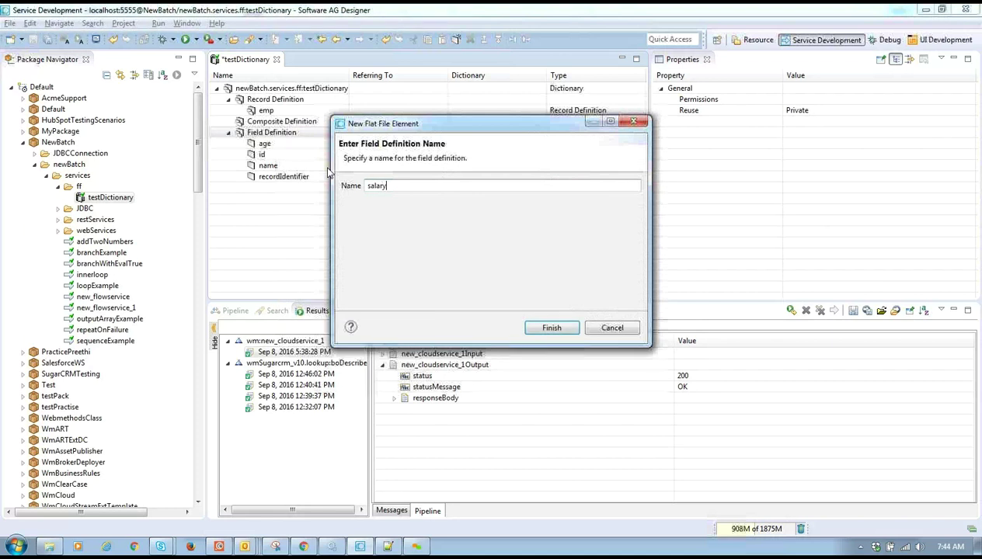
key("Return")
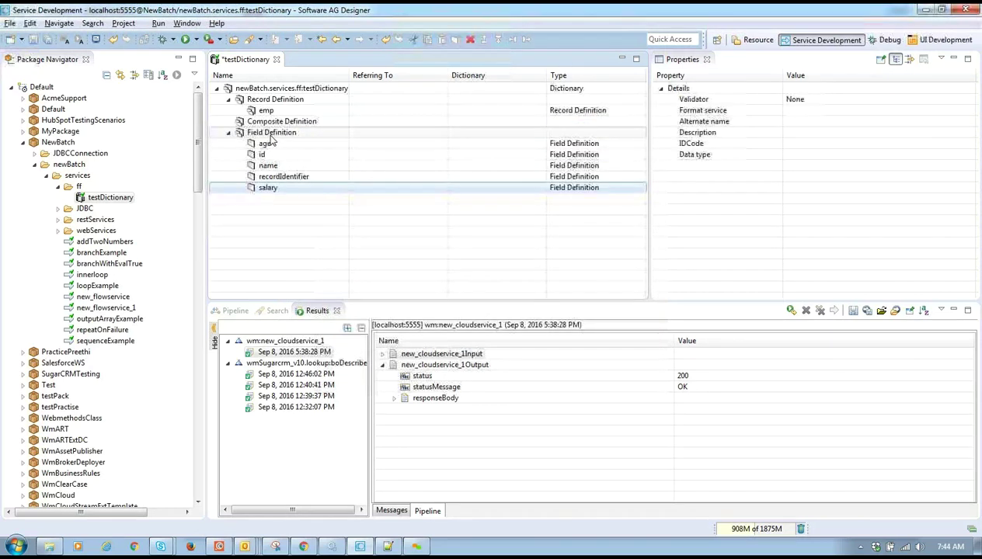
right_click(270, 136)
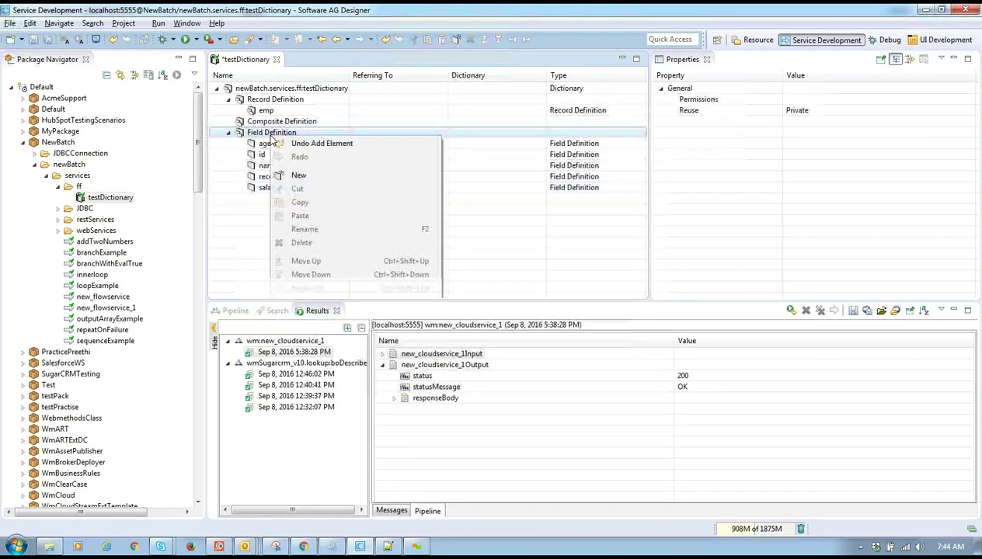
left_click(300, 175)
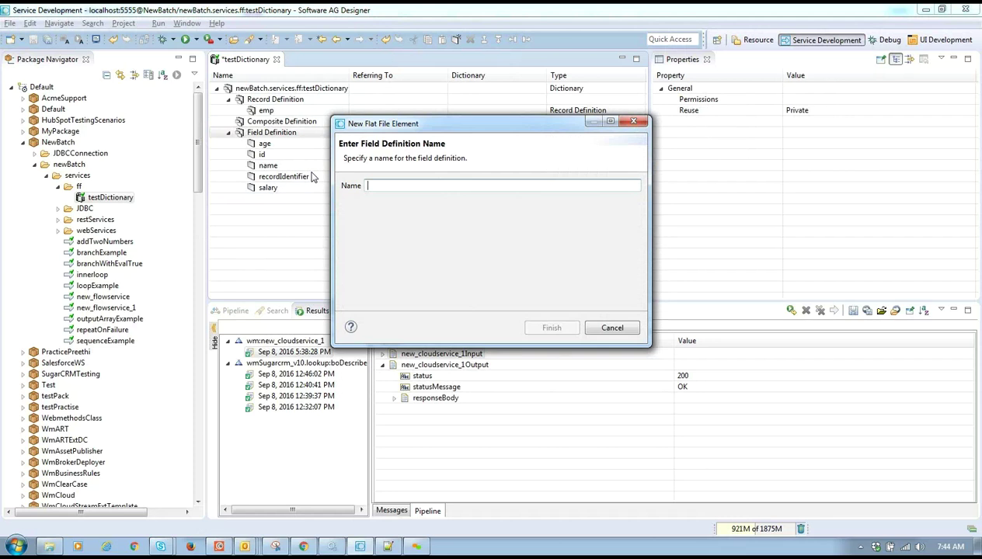
left_click(636, 122)
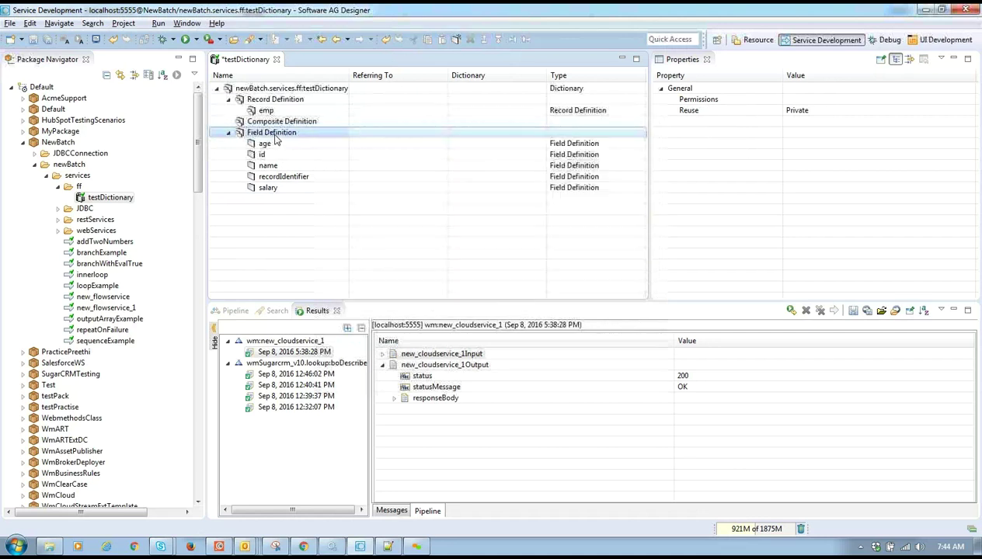
right_click(275, 138)
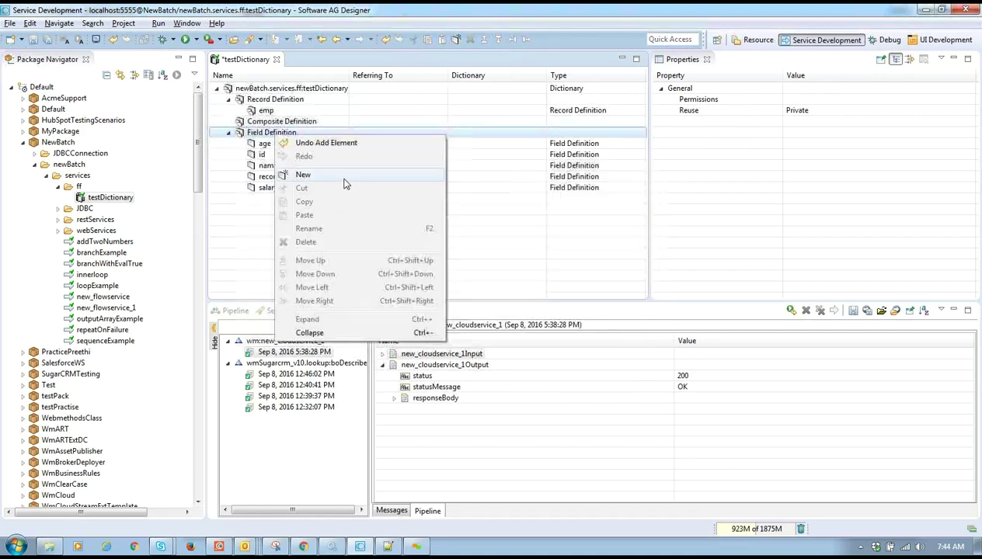
left_click(303, 171)
type("street")
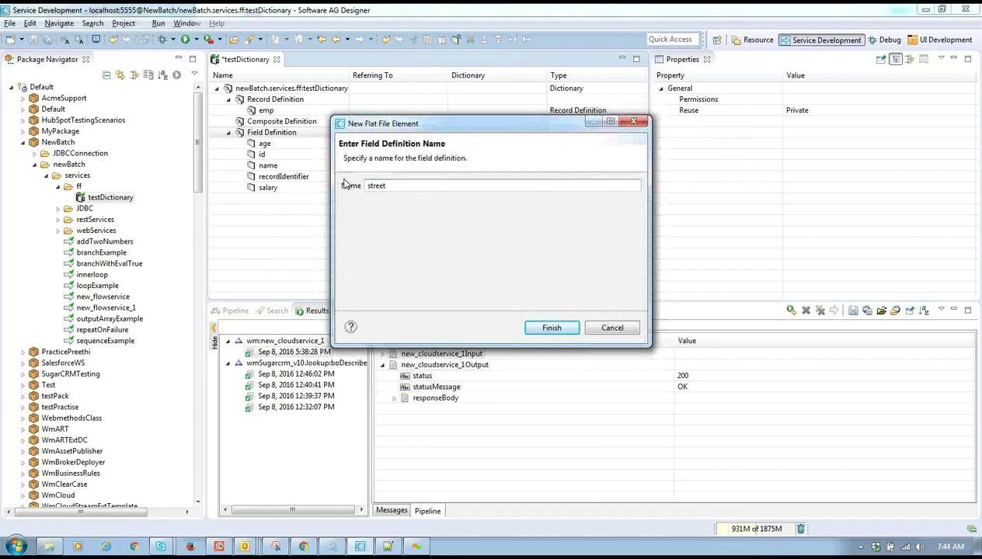
key("Return")
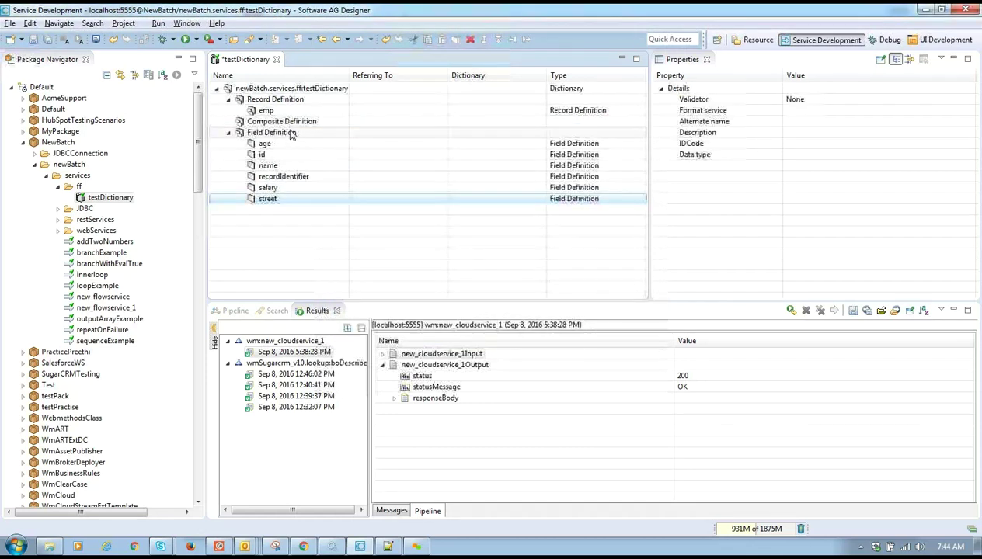
- Add the city and postalCode field definitions
right_click(291, 135)
left_click(320, 170)
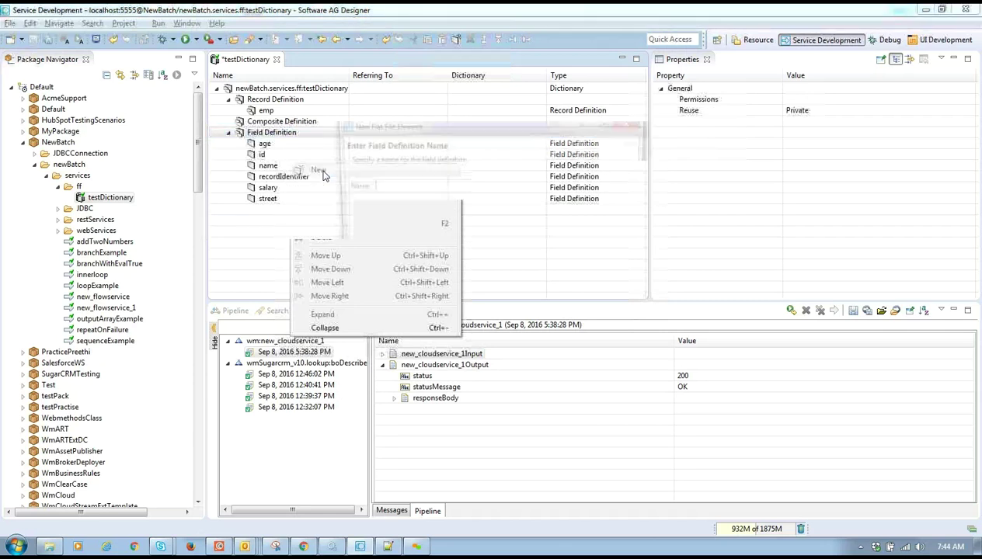
type("city")
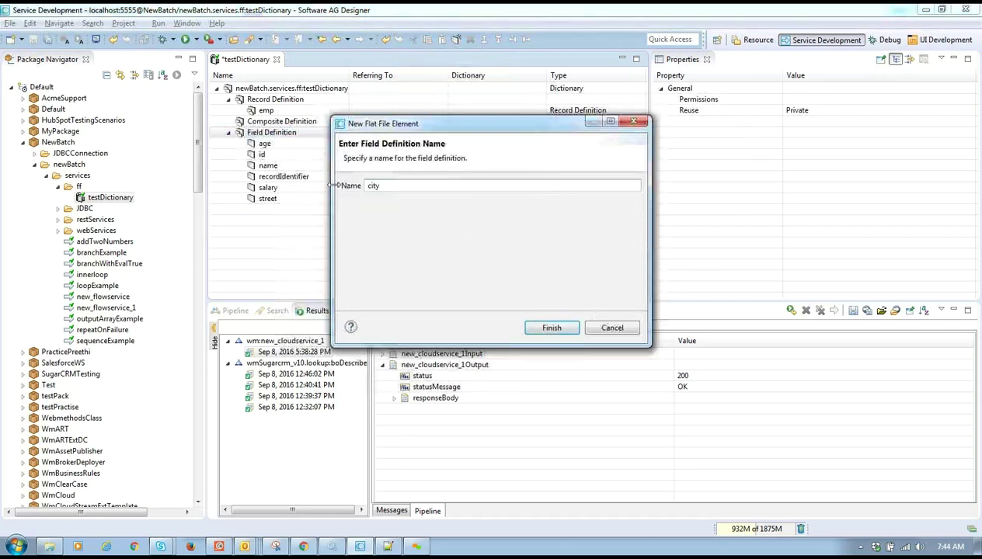
left_click(551, 327)
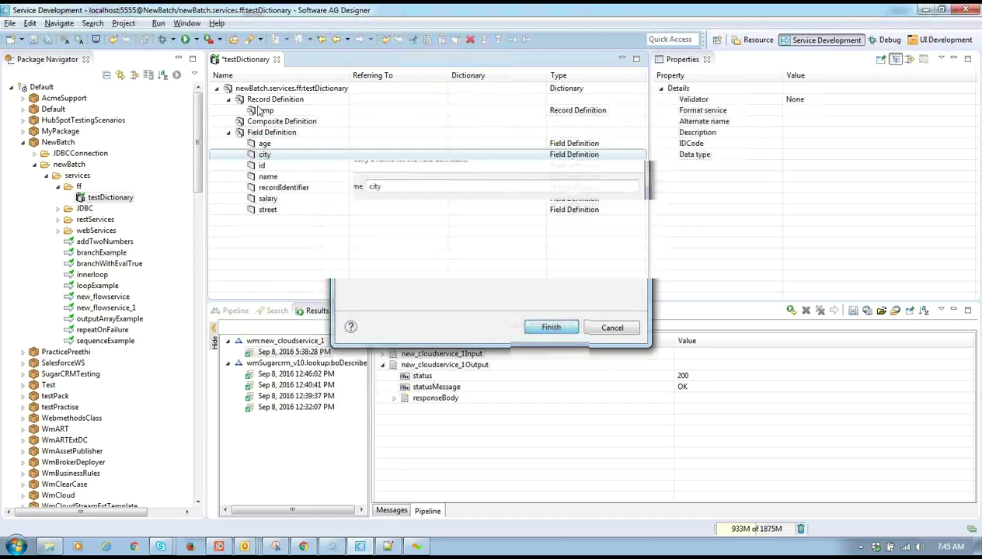
right_click(269, 132)
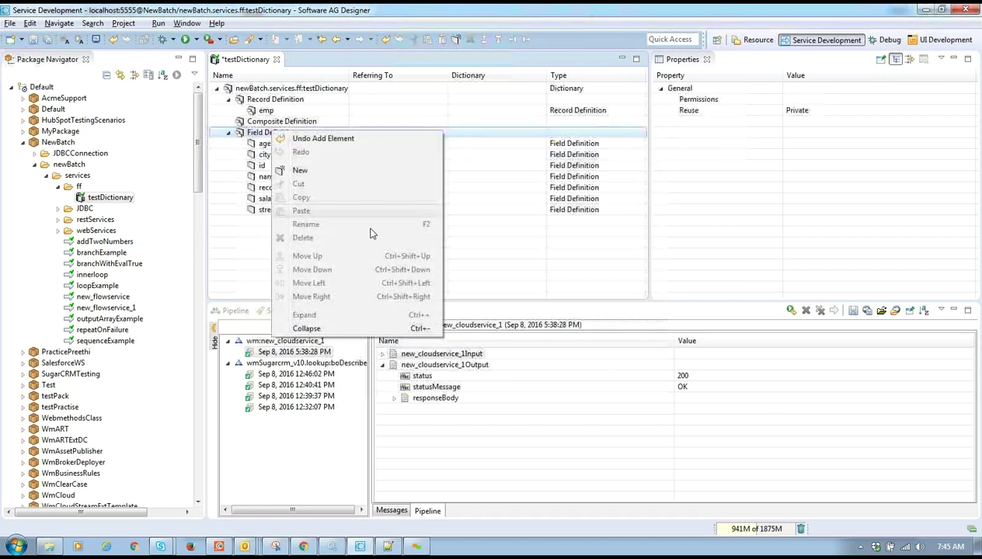
left_click(344, 169)
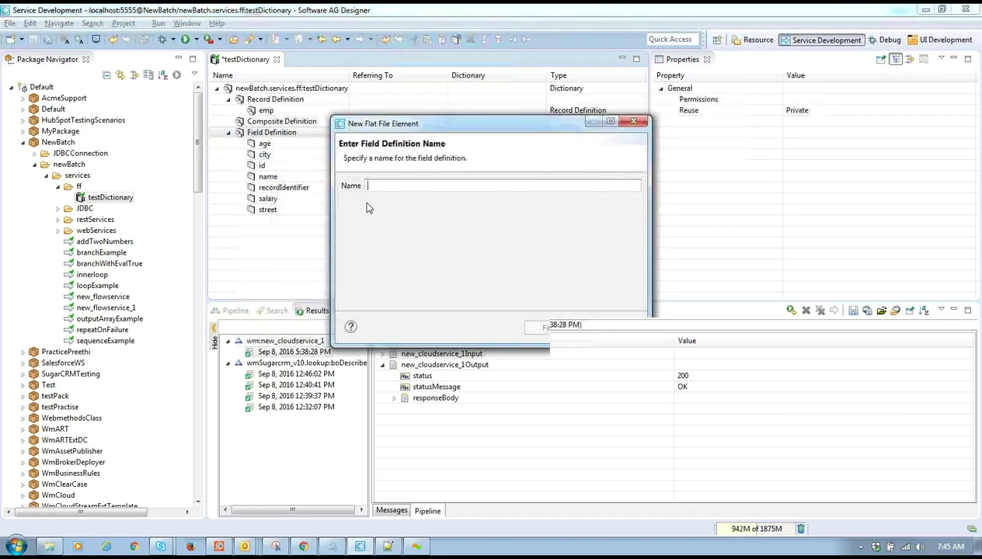
type("postalCode")
left_click(560, 332)
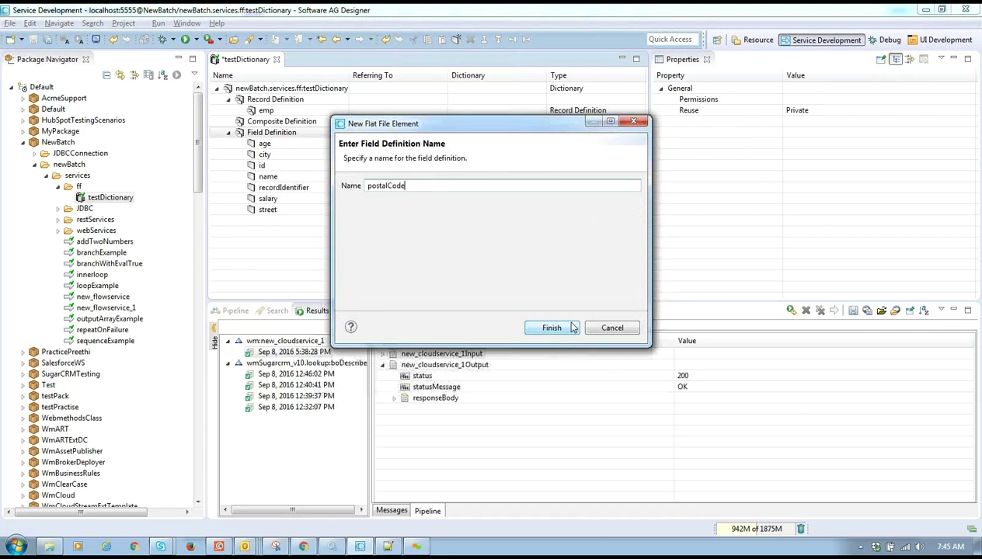
- Add an 'address' entry under Composite Definition and select it for editing
right_click(306, 123)
left_click(364, 160)
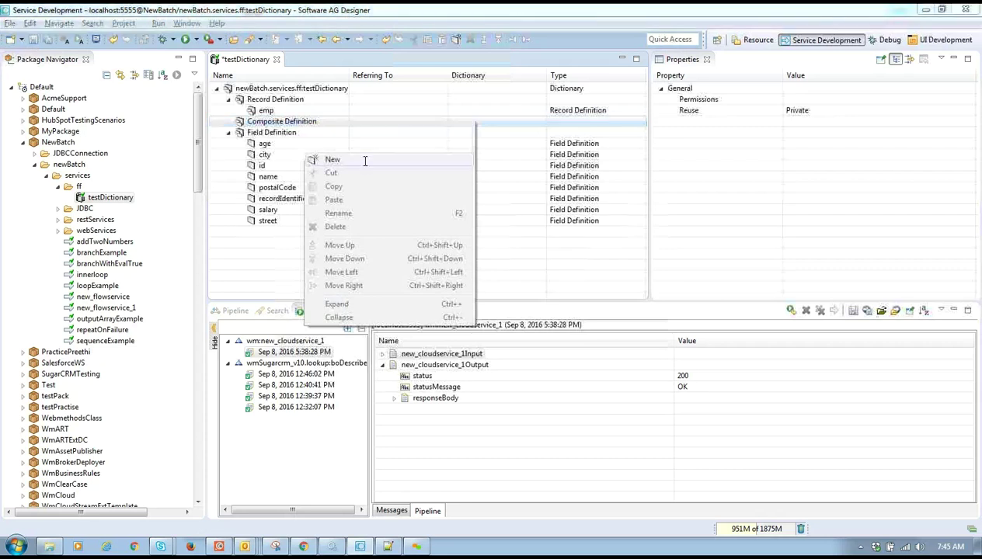
type("address")
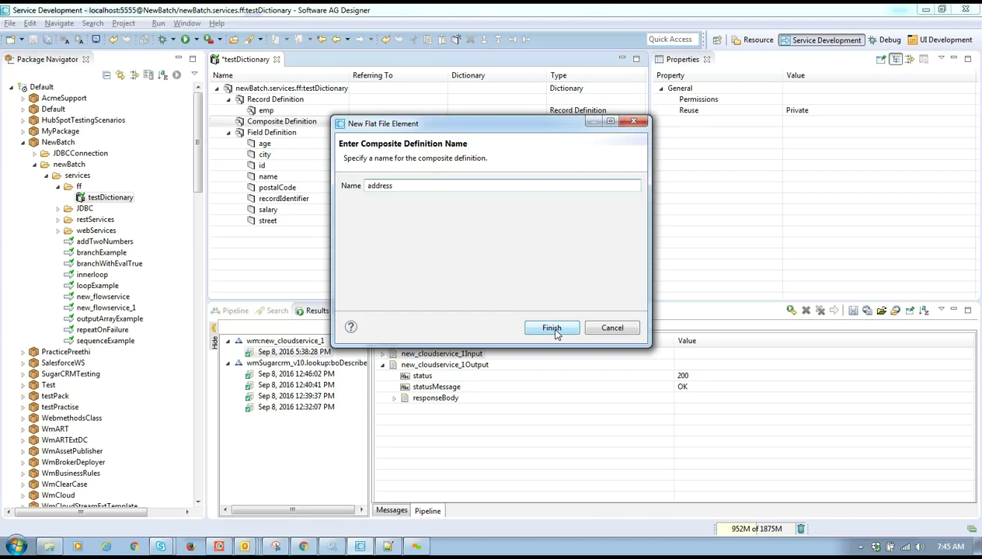
left_click(554, 329)
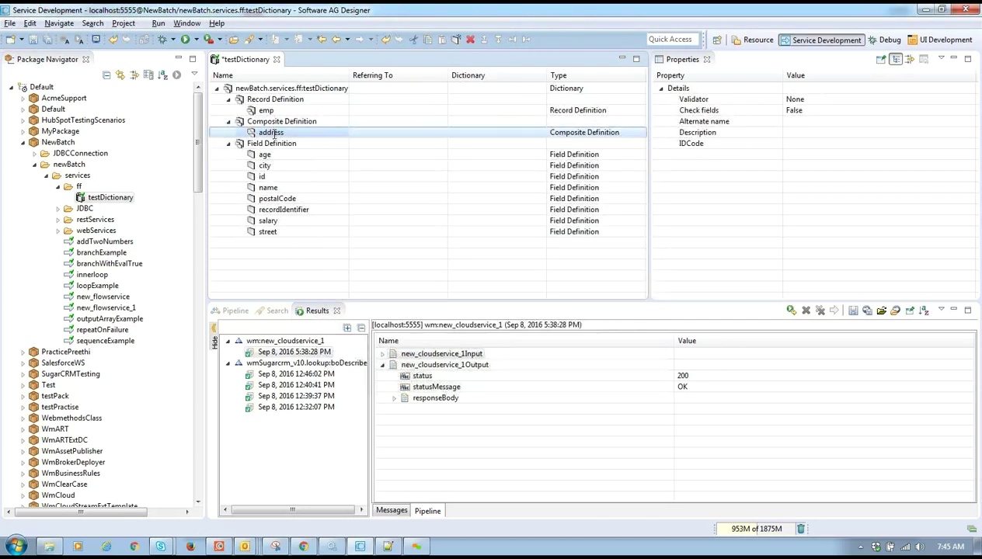
left_click(273, 133)
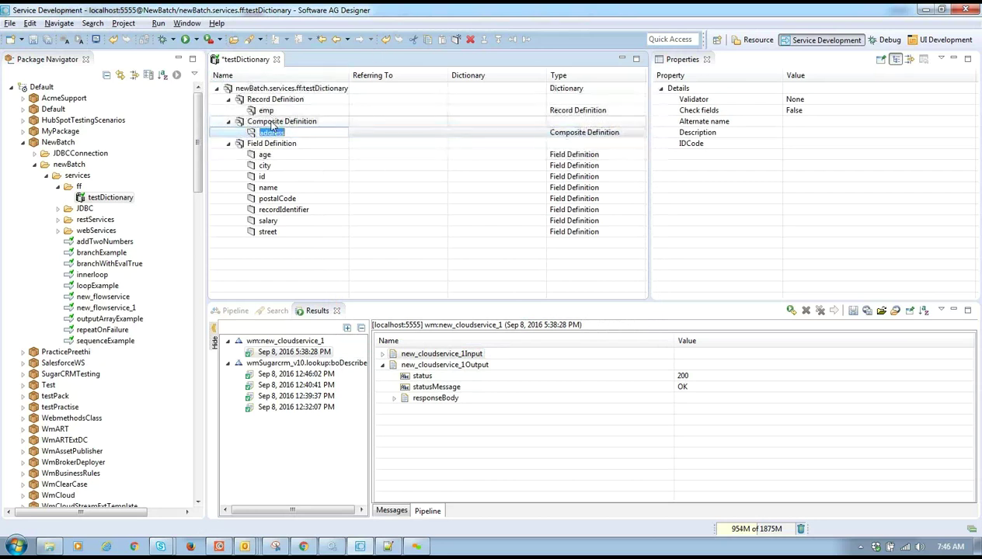
right_click(246, 133)
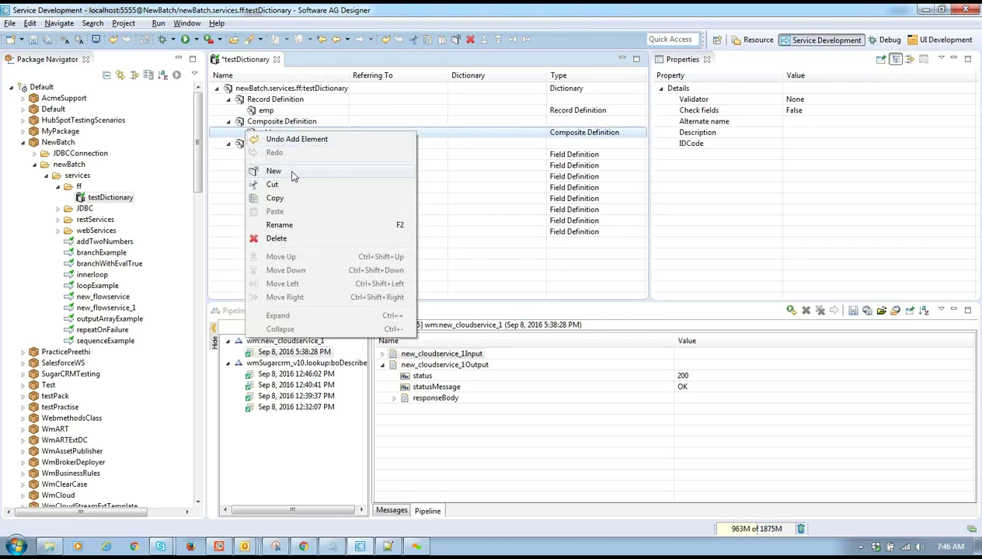
left_click(294, 174)
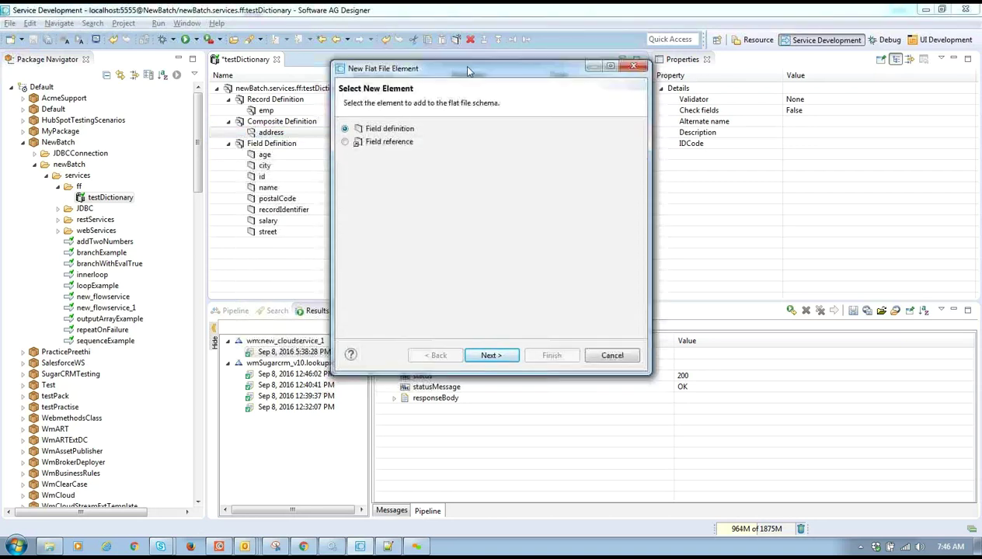
left_click_drag(546, 74, 623, 89)
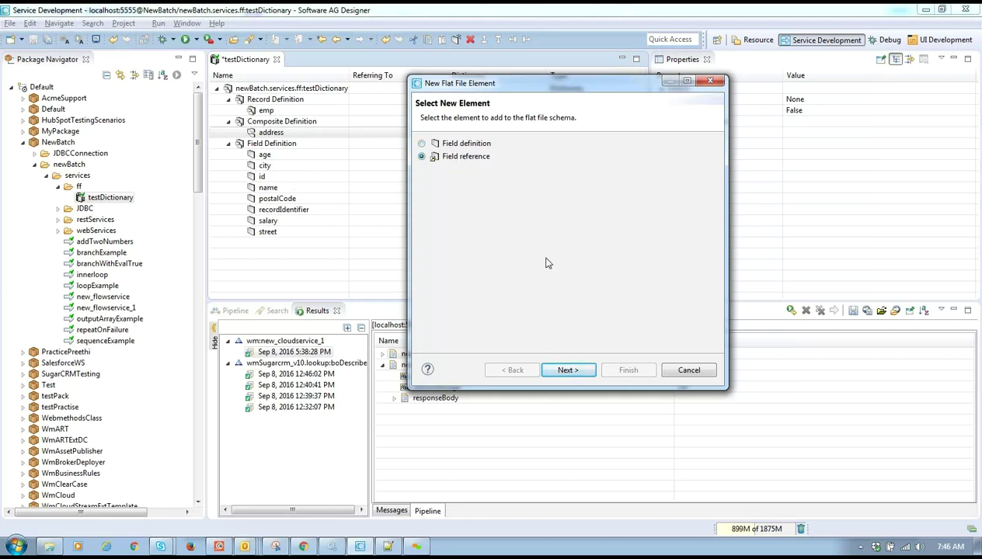
left_click(567, 369)
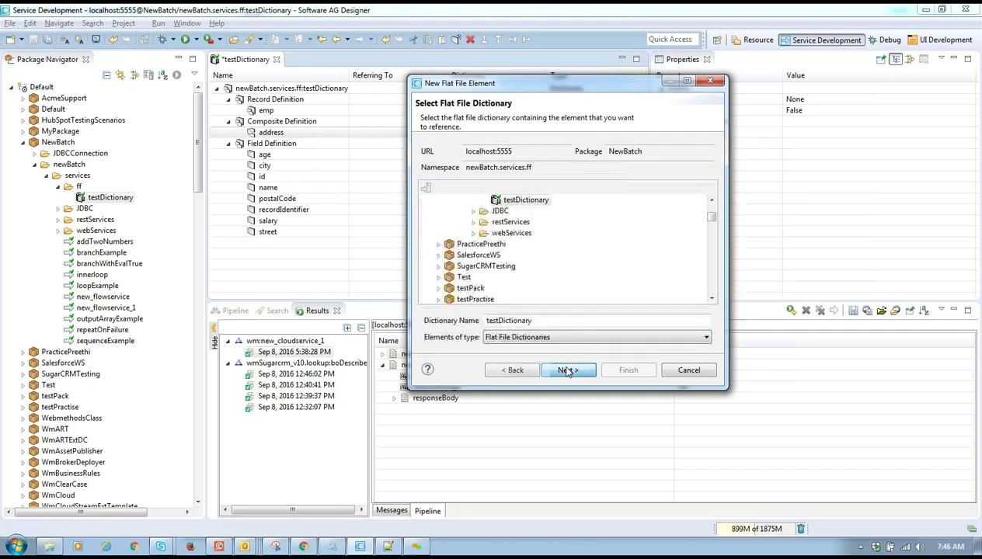
left_click(542, 202)
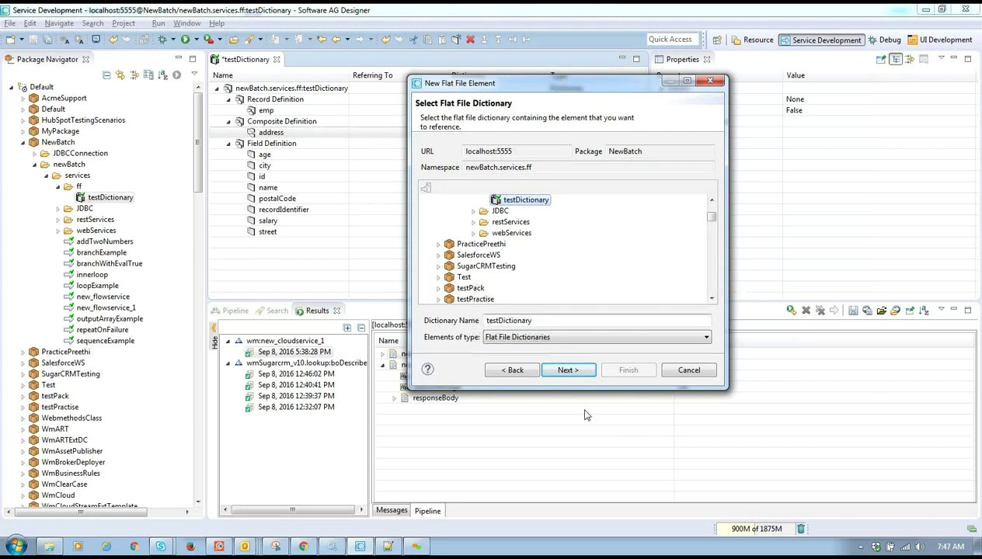
left_click(571, 370)
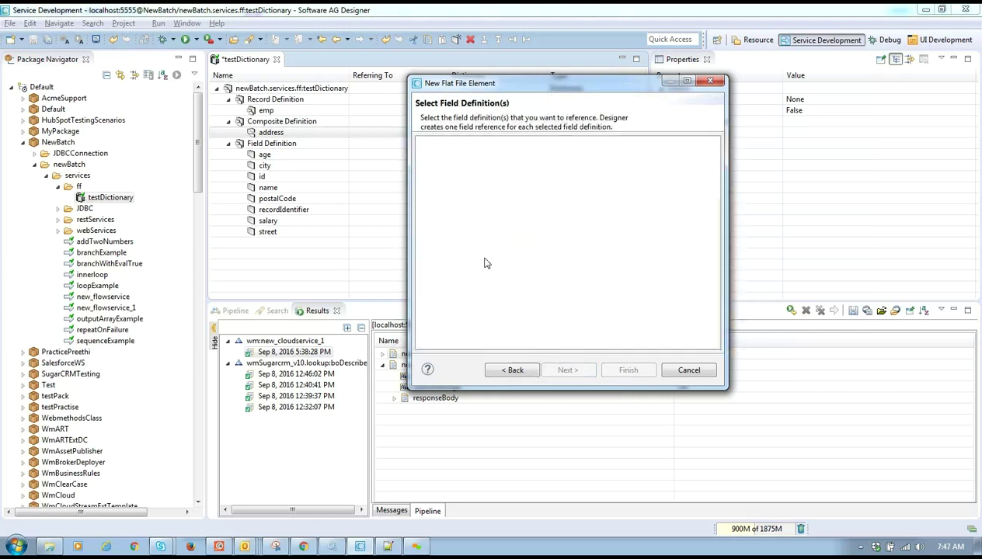
left_click(513, 371)
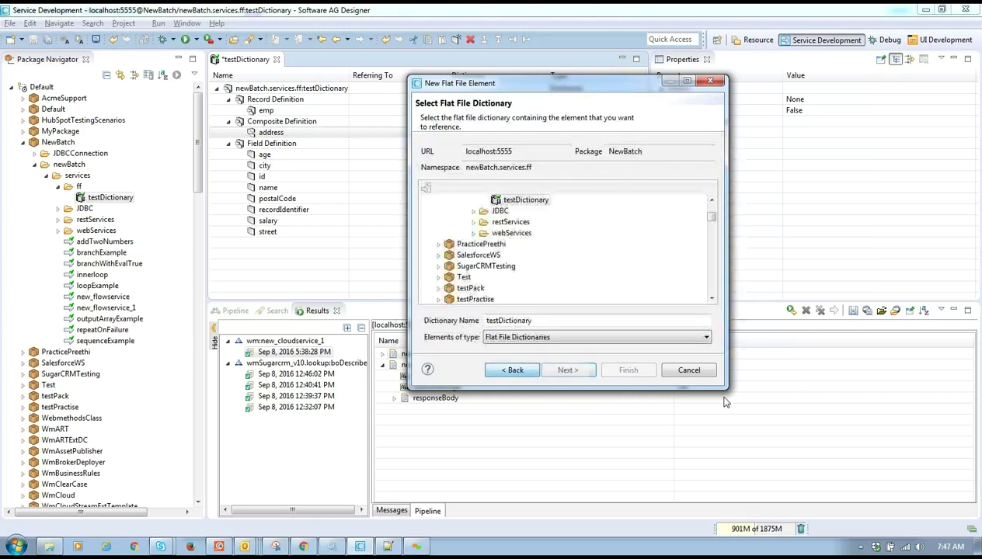
left_click(688, 370)
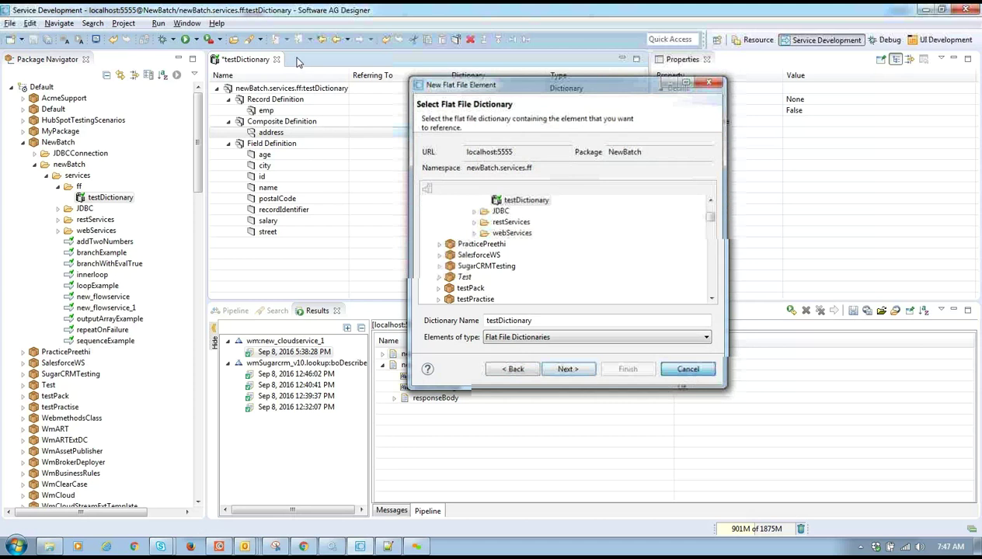
- Save testDictionary and review the warnings: emp has no fields and address has no subfields
left_click(40, 38)
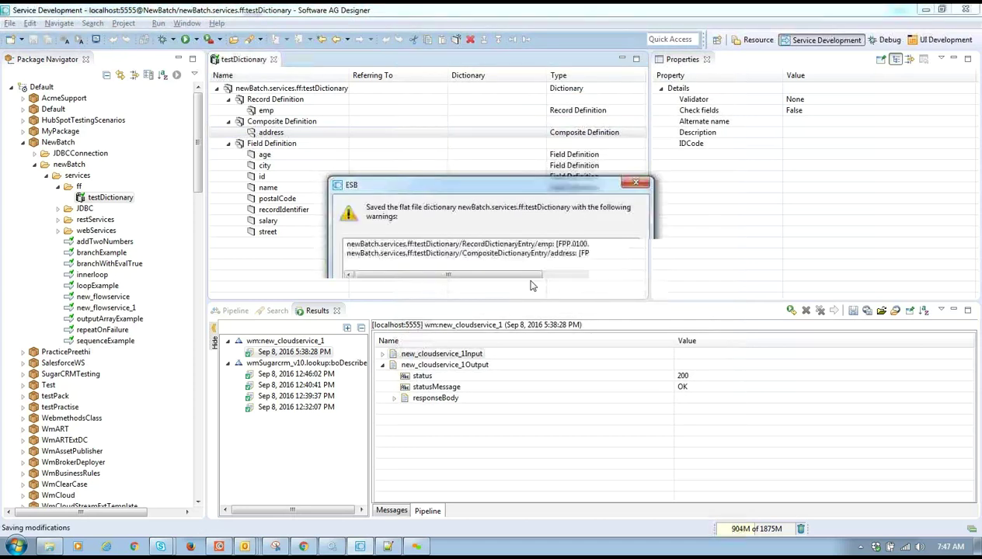
left_click_drag(501, 276, 614, 280)
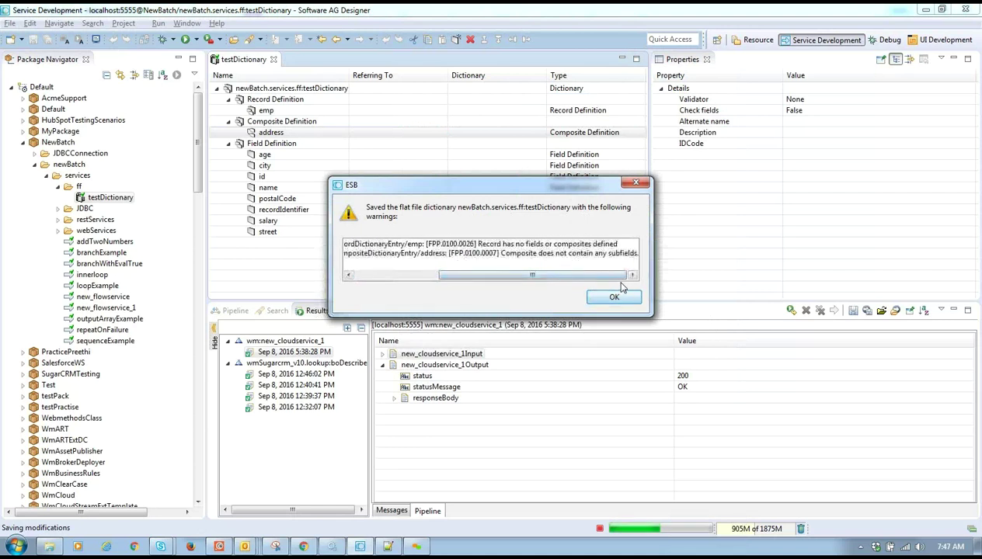
- Dismiss the save warnings and begin a new field reference under the address composite
left_click(614, 299)
right_click(290, 134)
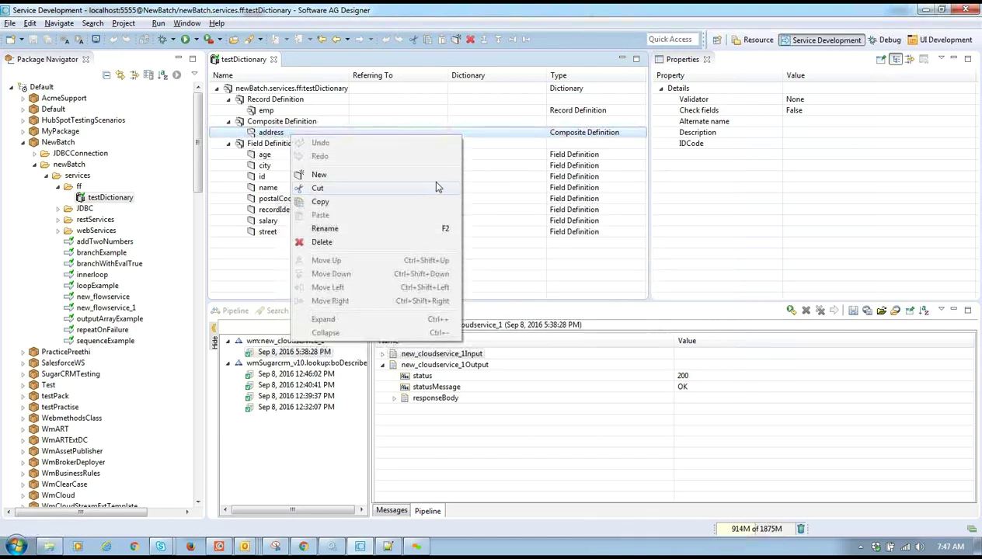
left_click(437, 174)
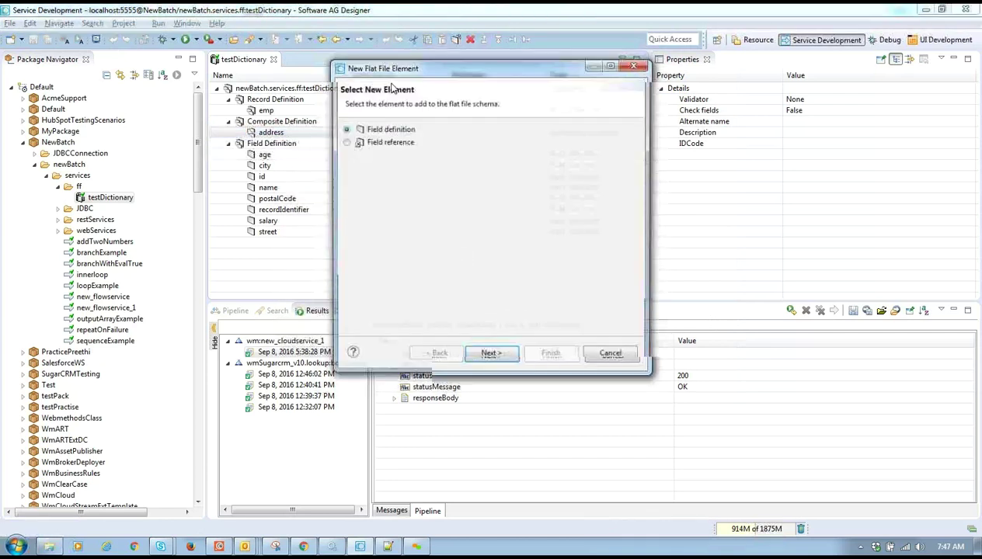
left_click(392, 144)
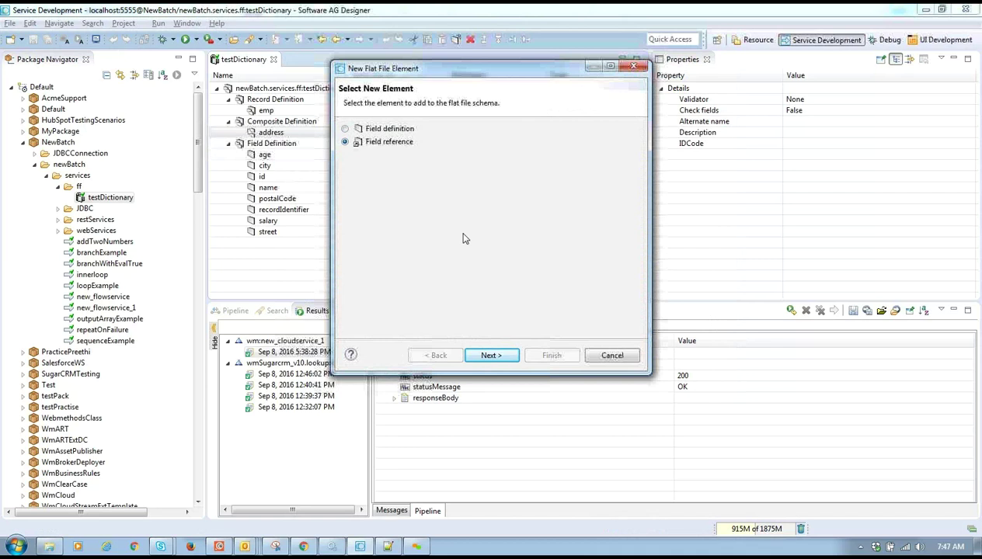
left_click(491, 356)
- Reference testDictionary's street field, view its extractor type options, then bring Notepad++ forward
left_click(449, 185)
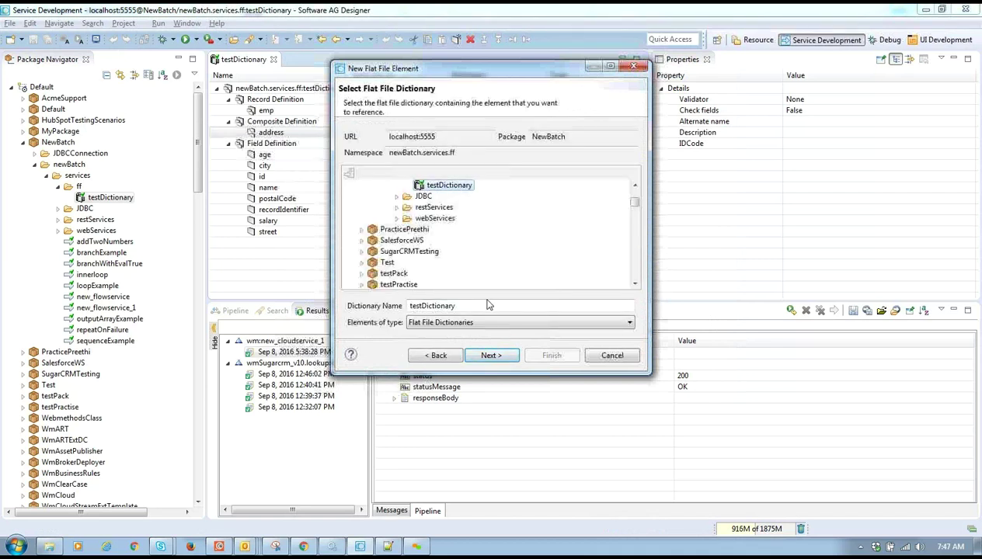
left_click(502, 360)
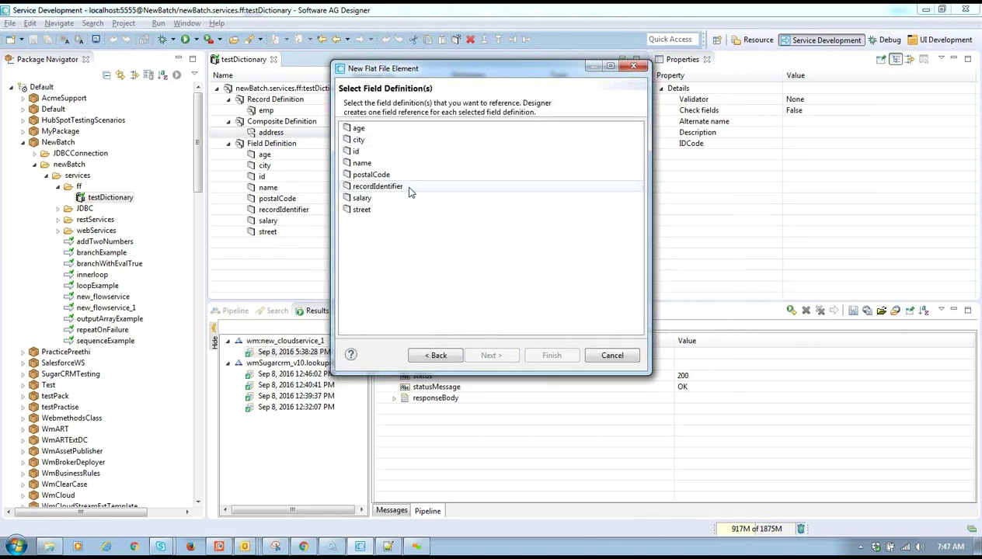
left_click(348, 212)
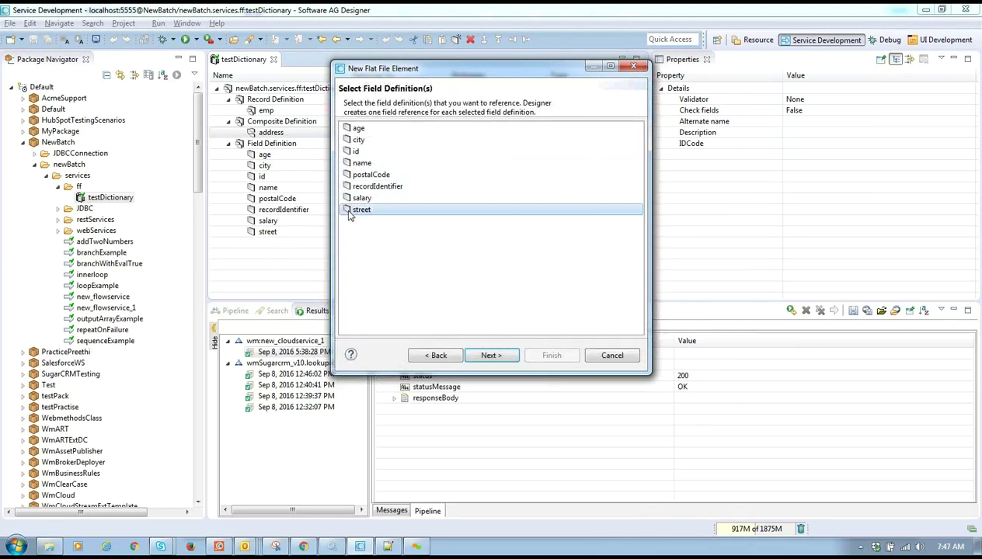
left_click(490, 356)
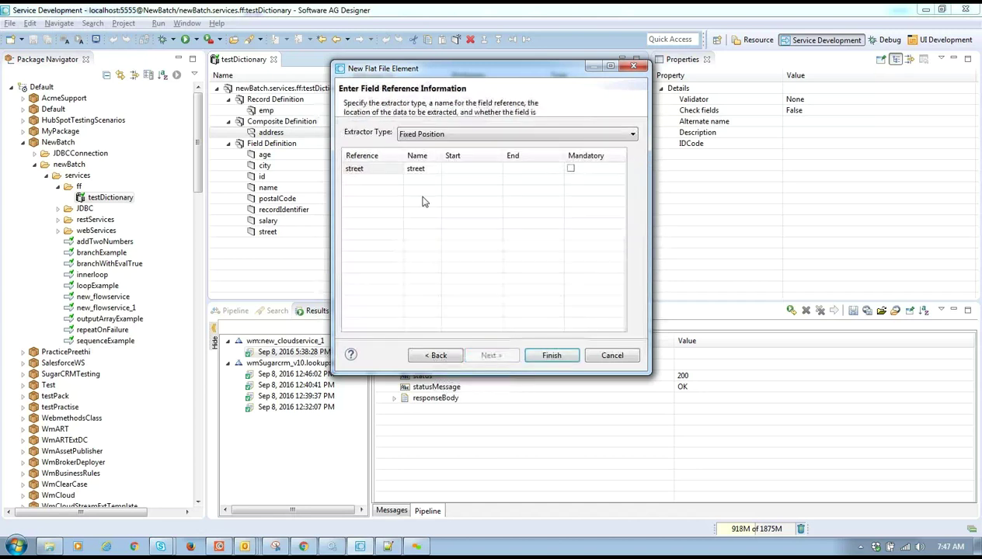
left_click(452, 135)
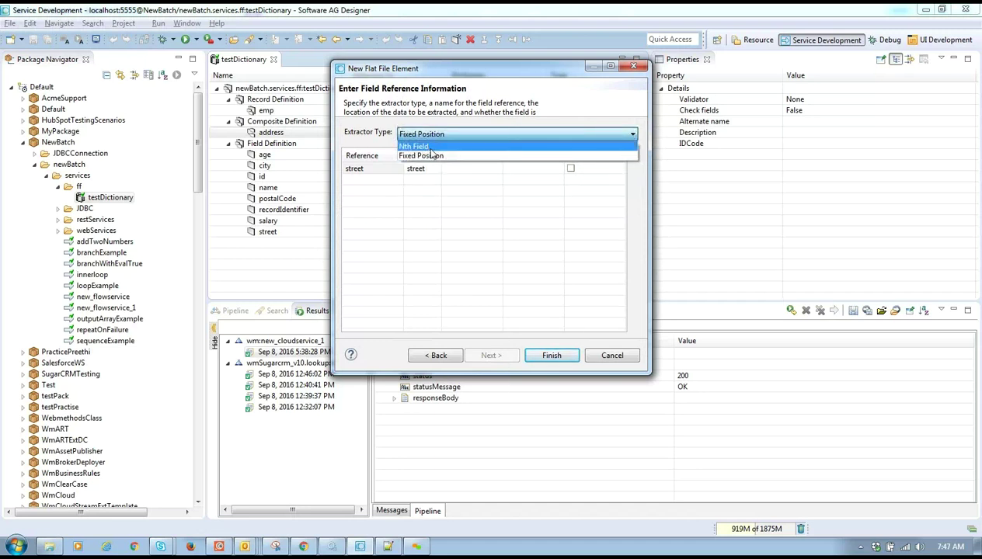
left_click(387, 547)
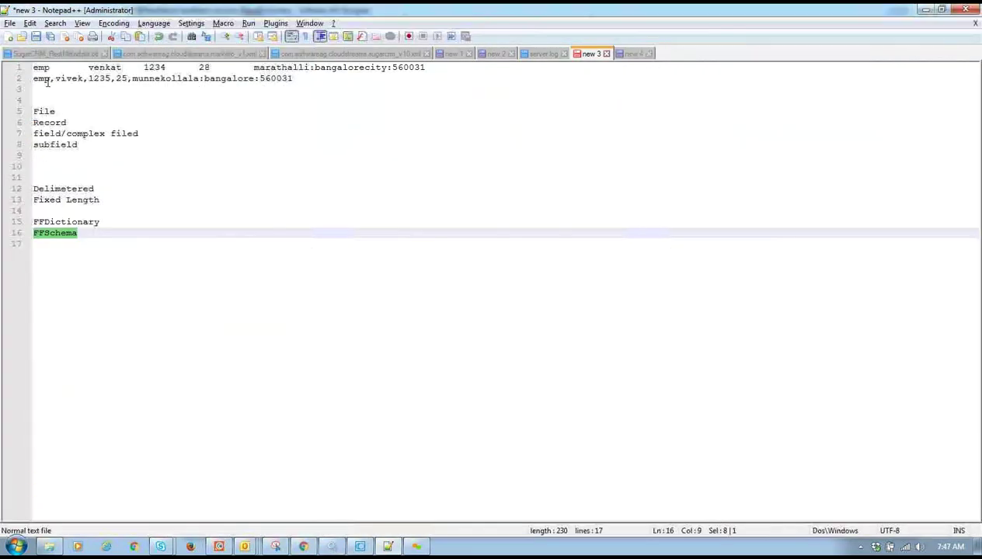
- Check the comma-separated sample employee line in Notepad++ and choose Nth Field extraction for street
left_click_drag(35, 80, 141, 78)
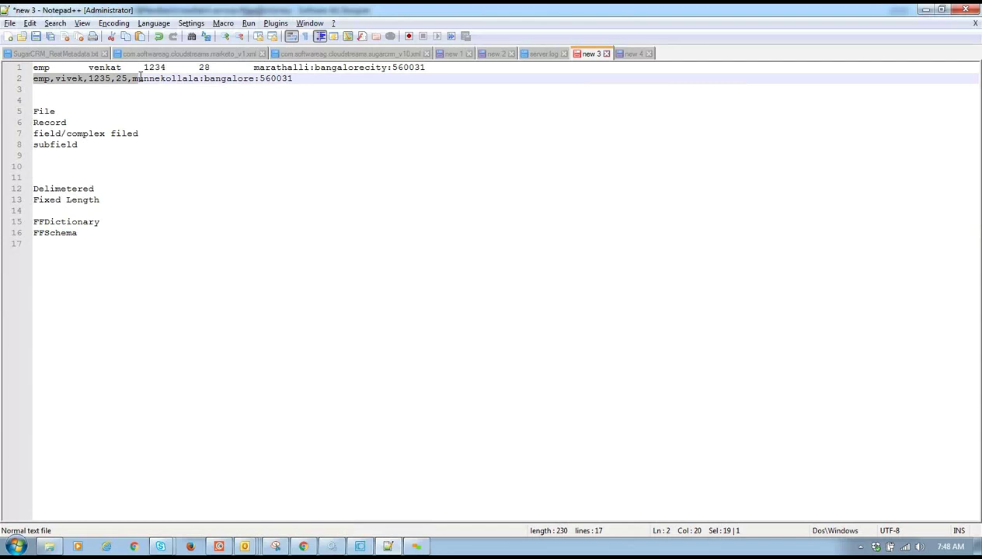
key("alt+Tab")
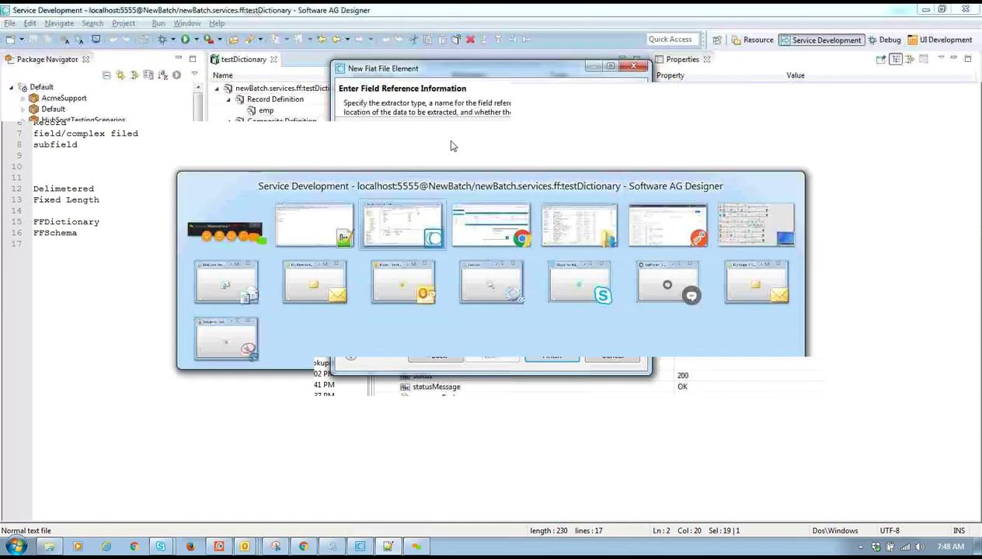
left_click(452, 136)
left_click(431, 149)
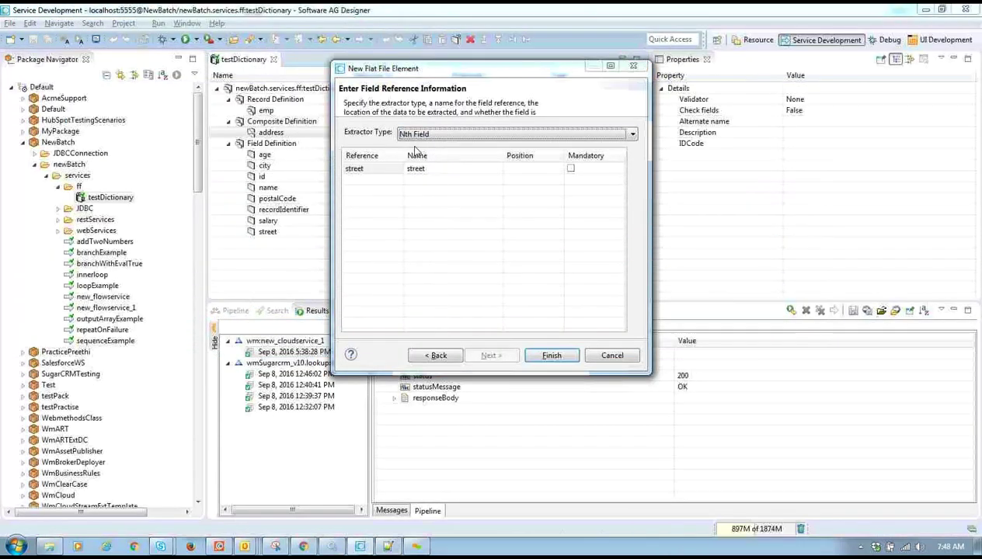
key("alt+Tab")
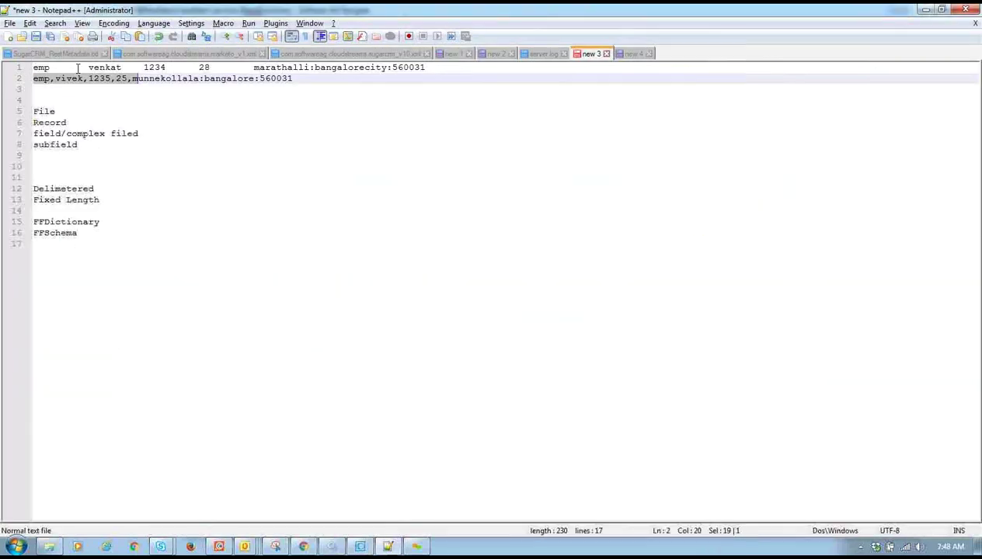
key("alt+Tab")
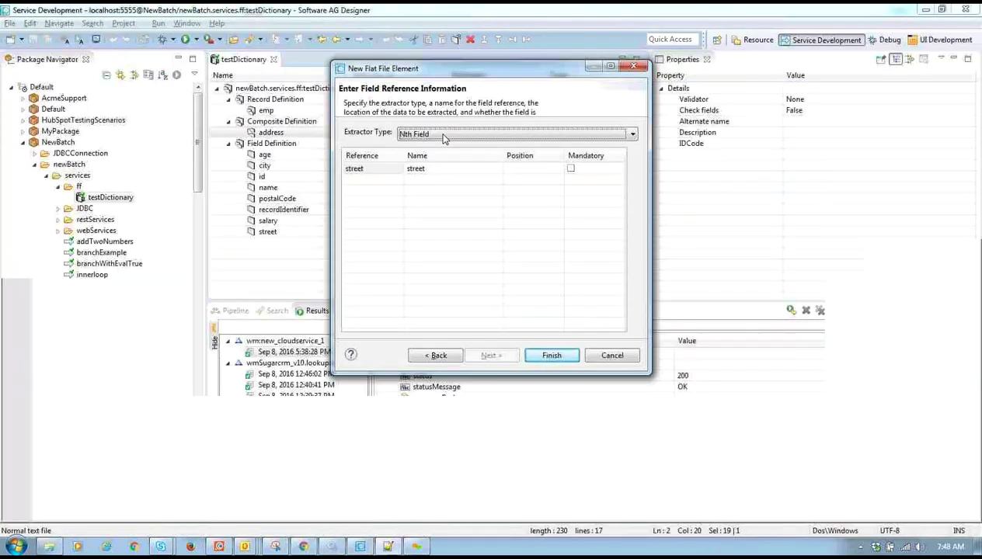
left_click(428, 137)
left_click(425, 146)
- Set the street reference to Nth Field extraction at position 0 and finish adding it
left_click(427, 136)
left_click(436, 157)
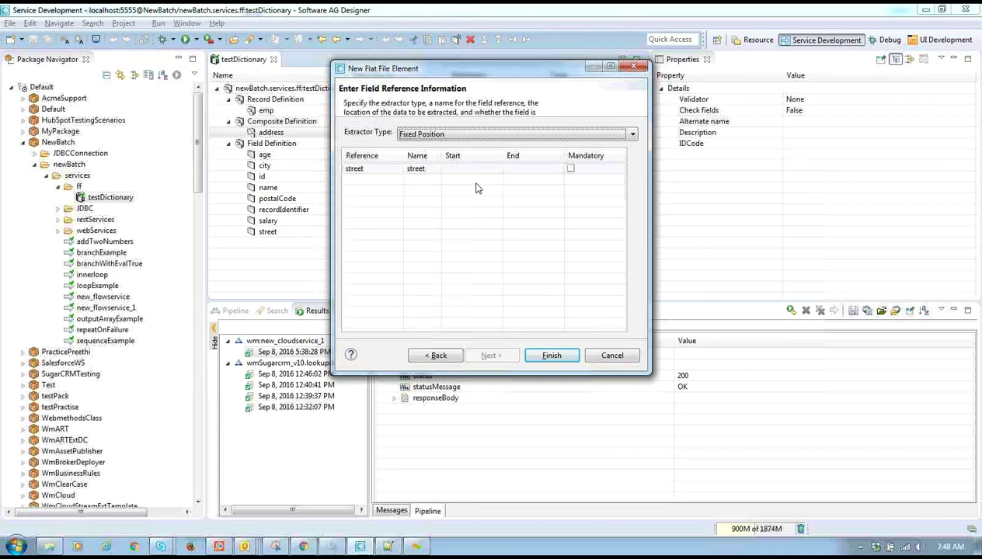
left_click(459, 136)
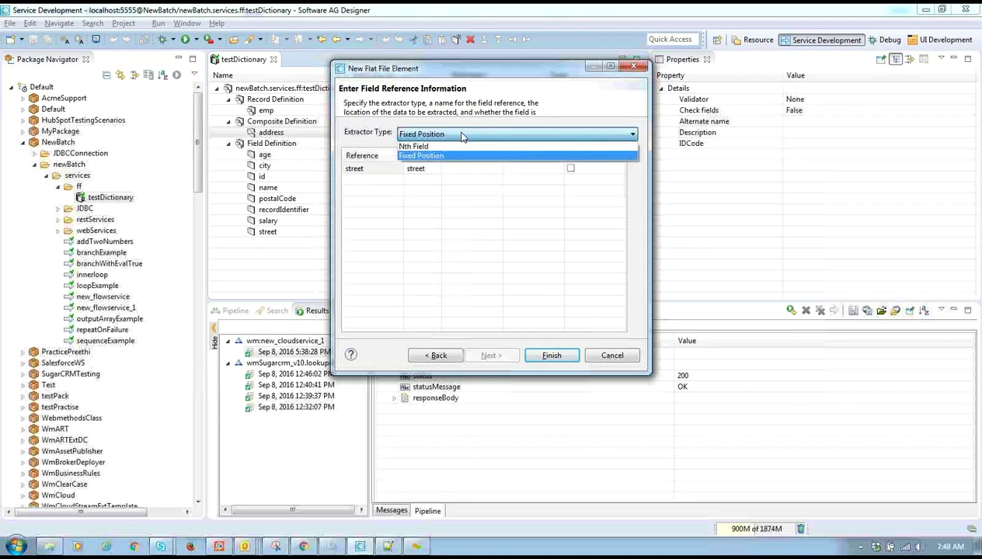
left_click(444, 147)
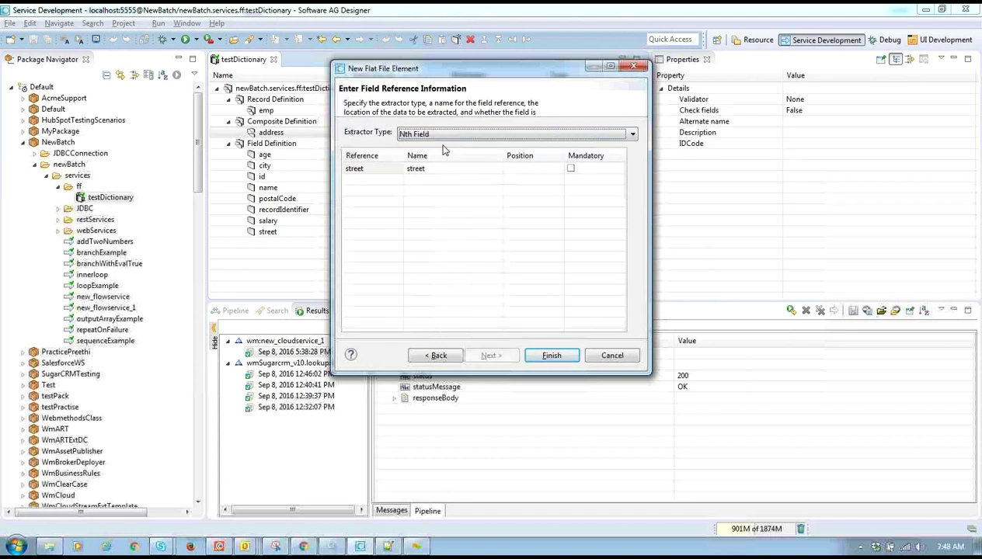
left_click(521, 170)
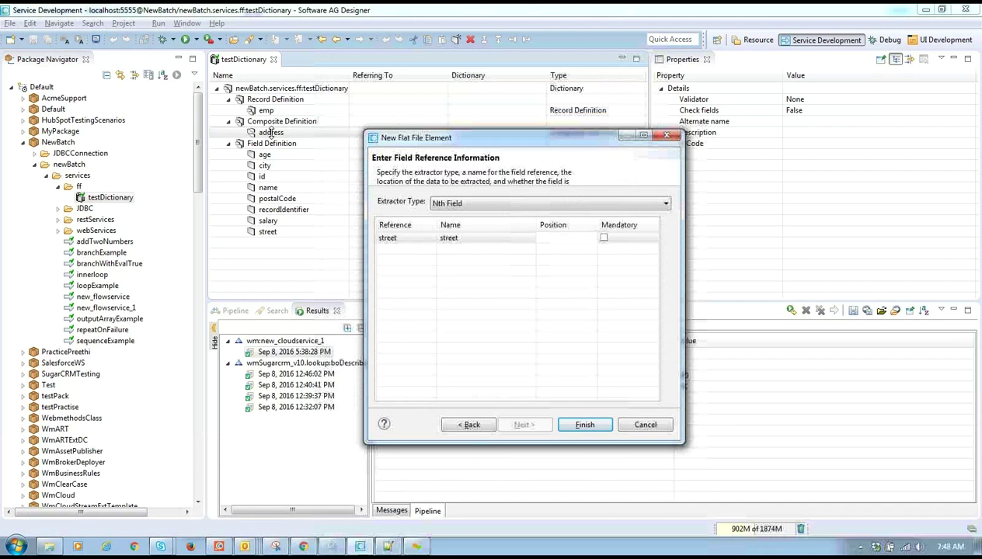
left_click(542, 239)
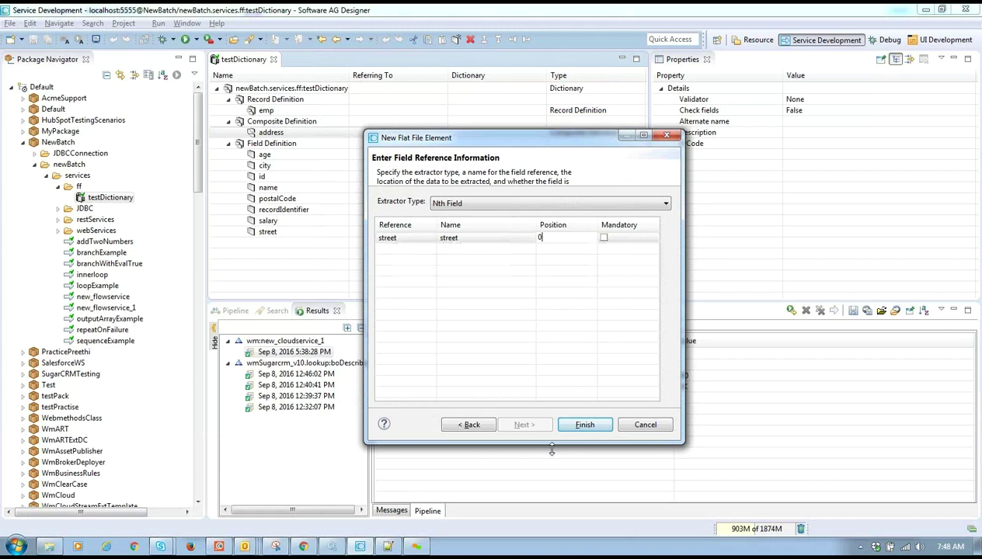
left_click(416, 259)
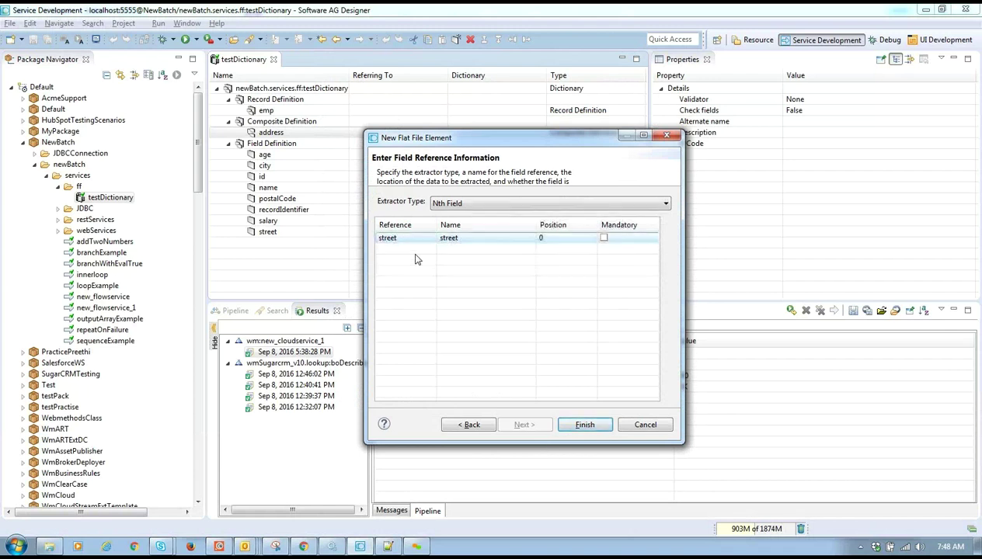
left_click(583, 429)
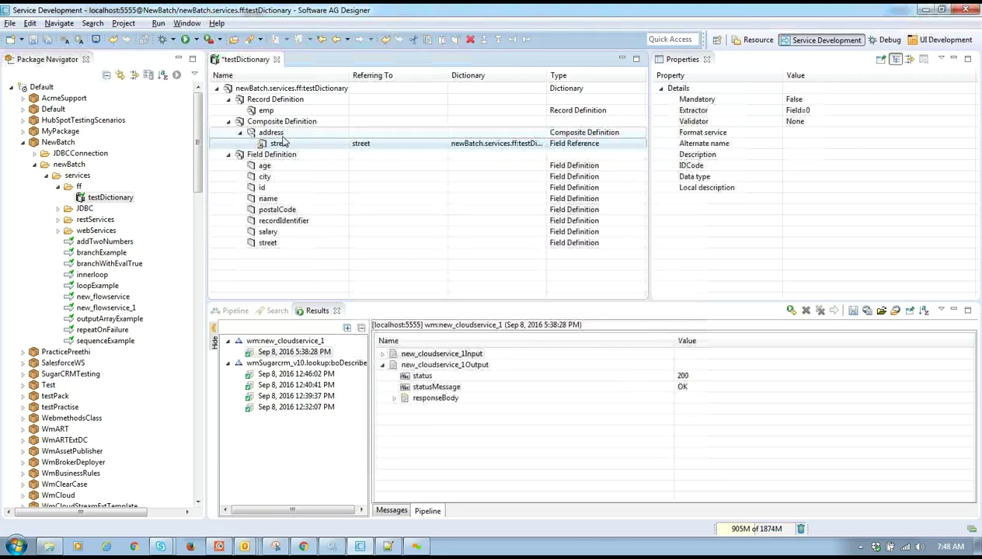
- Start a new field definition under the address composite
right_click(283, 136)
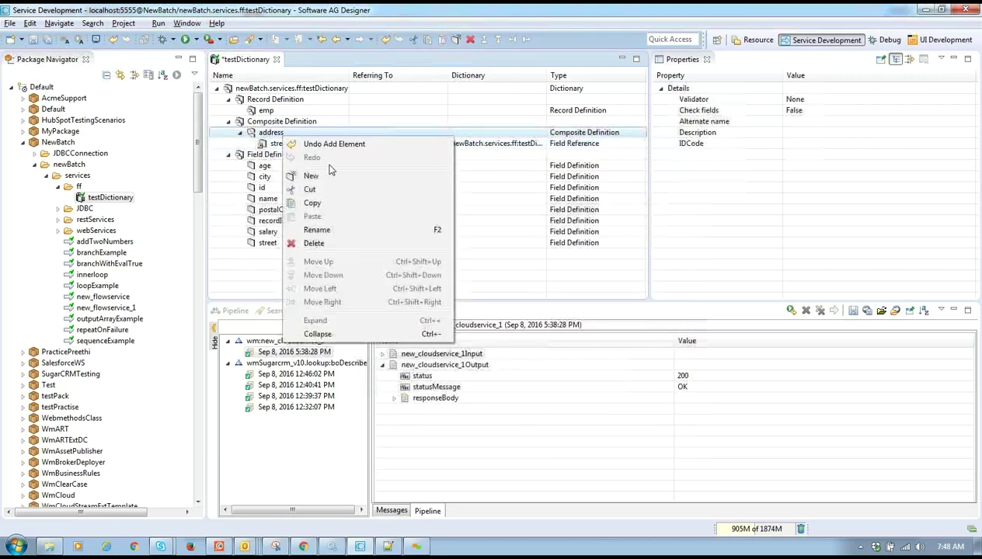
left_click(329, 177)
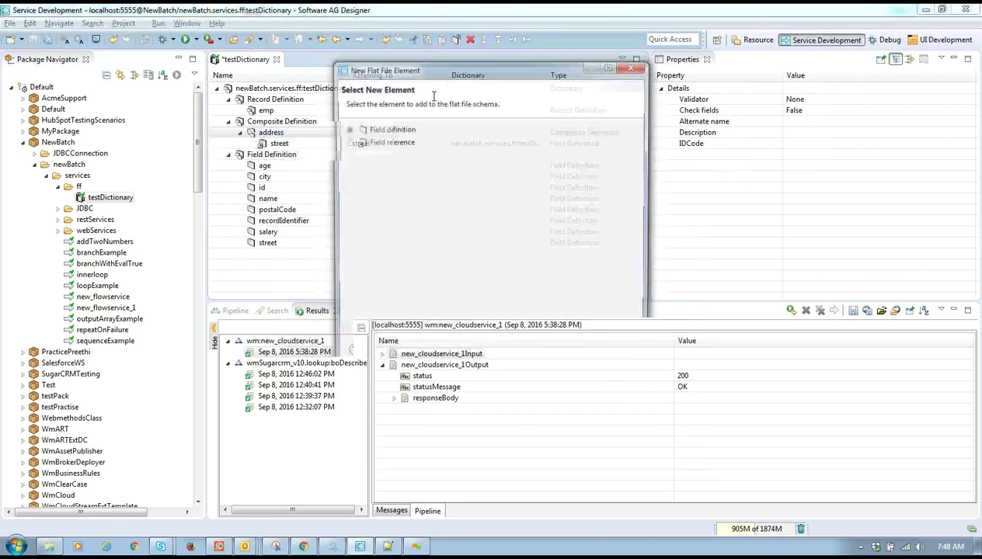
left_click(348, 143)
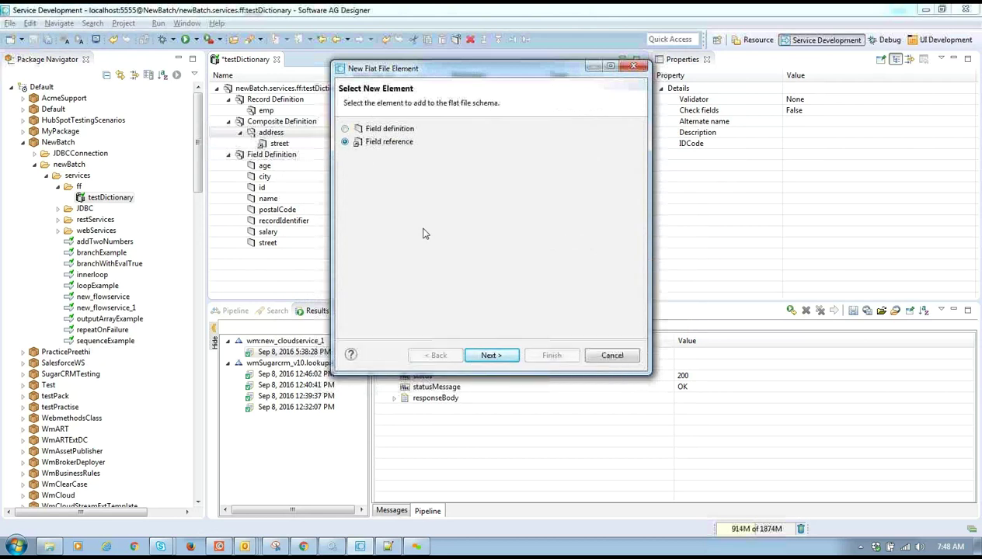
left_click(374, 130)
left_click(494, 356)
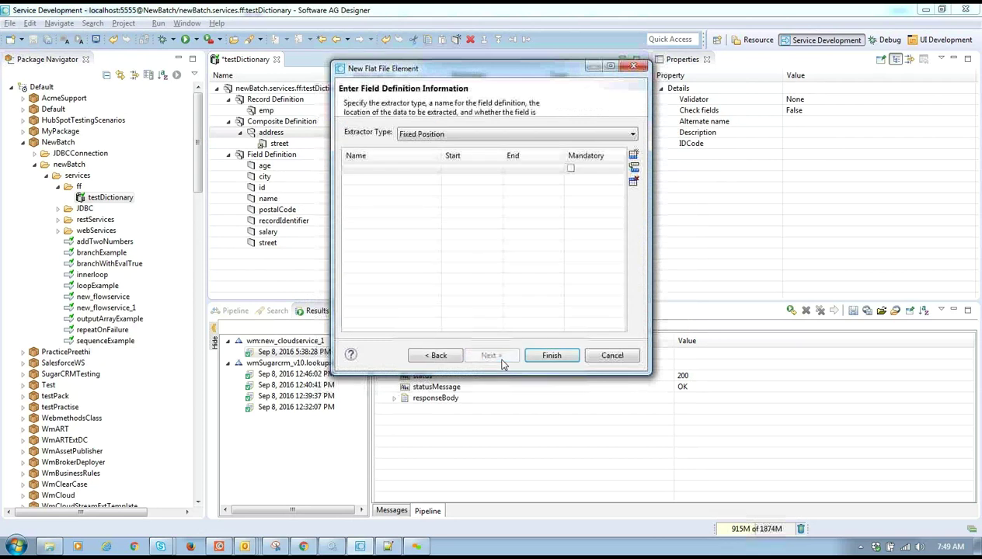
- Name the field city, extracted as Nth Field at position 1, and finish
left_click(378, 167)
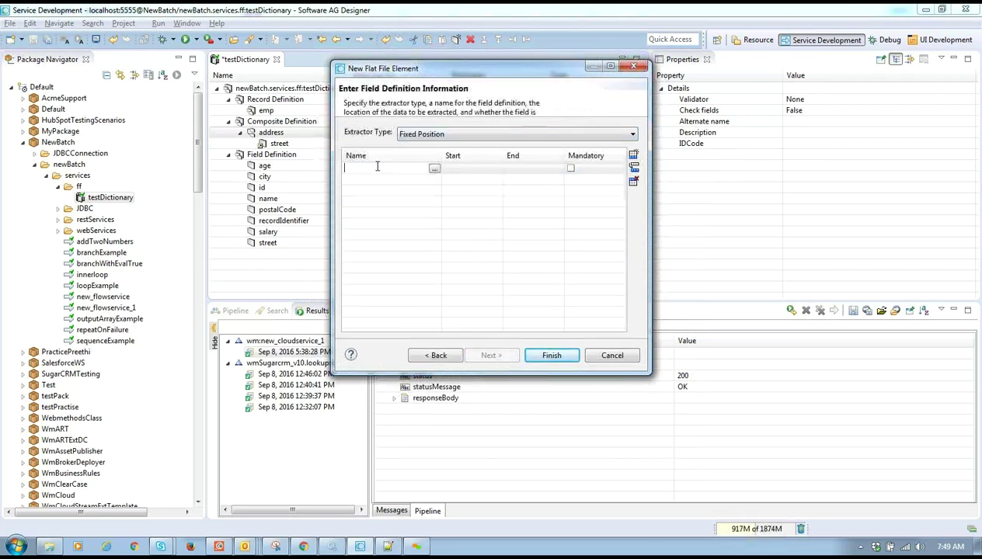
left_click(466, 168)
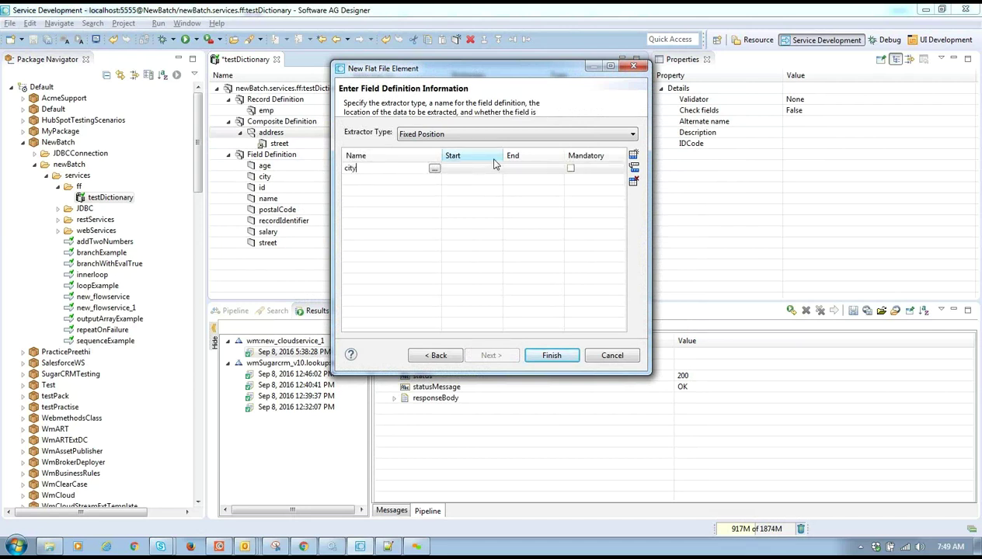
left_click(476, 136)
left_click(467, 146)
left_click(520, 170)
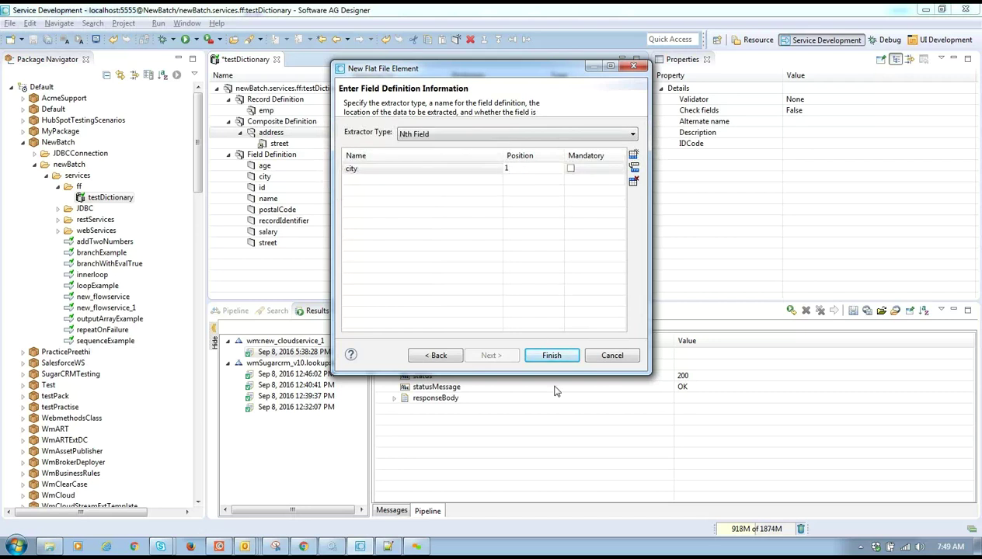
left_click(553, 357)
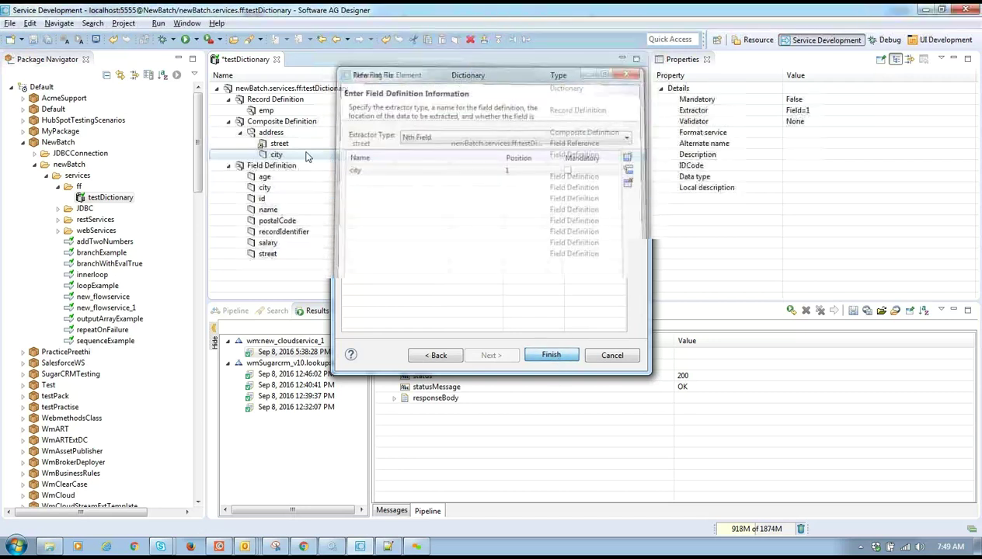
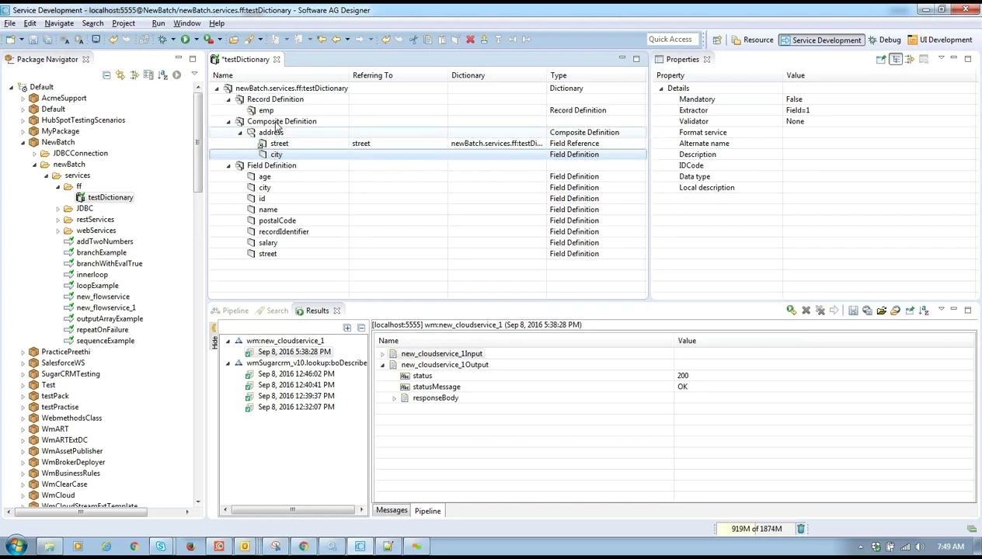
- Create a composite definition named test under Composite Definition in testDictionary
right_click(275, 122)
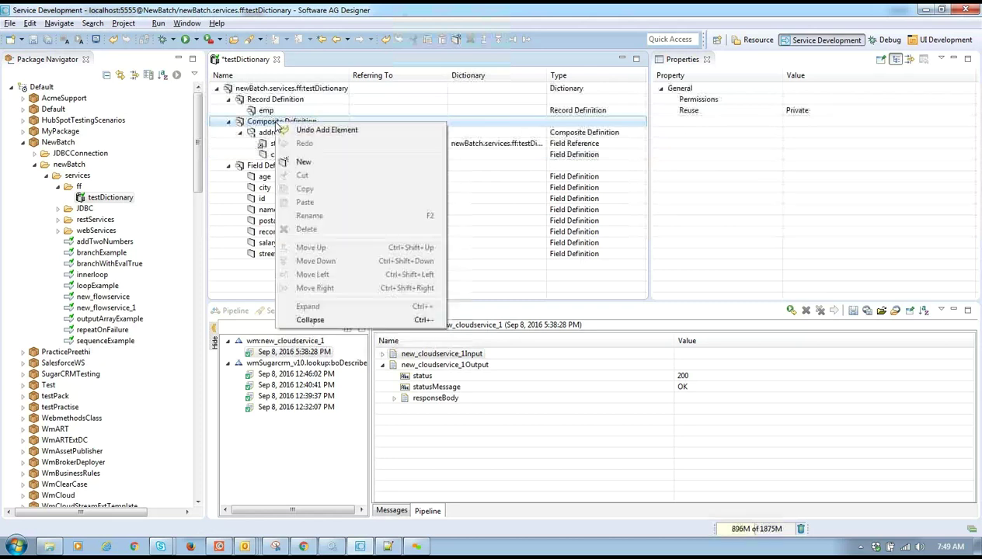
left_click(316, 163)
type("test")
key("Return")
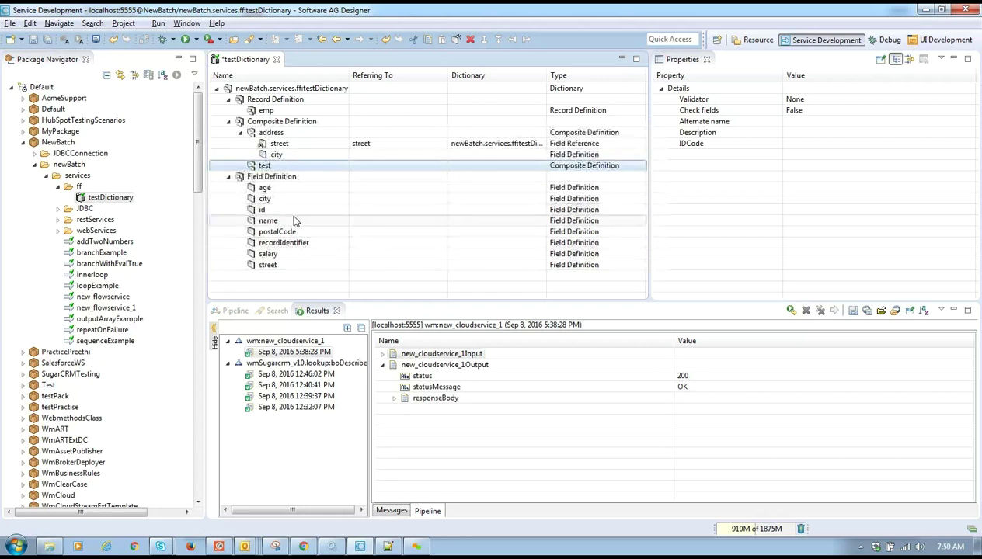
- Start a field reference inside test, selecting the city field under address
right_click(282, 168)
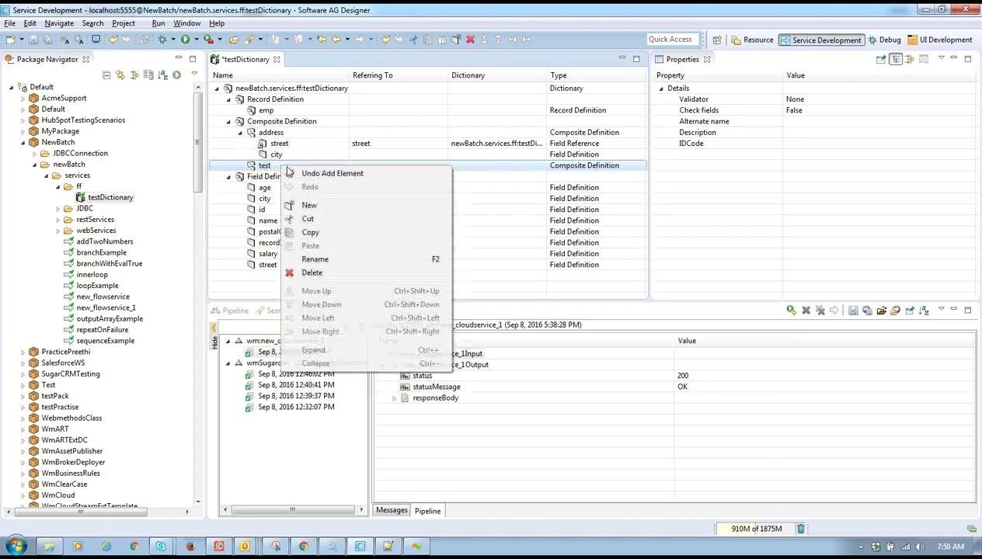
left_click(318, 206)
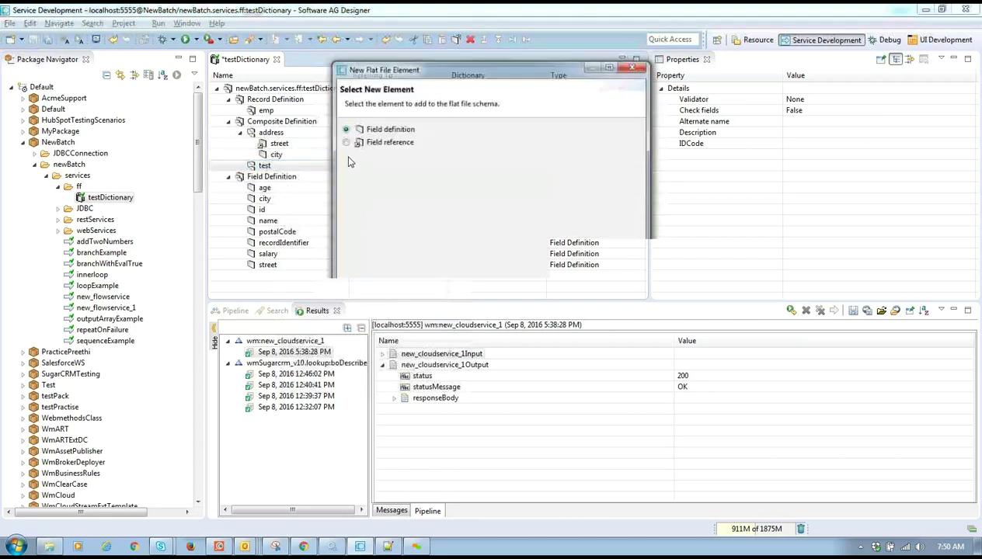
left_click(350, 145)
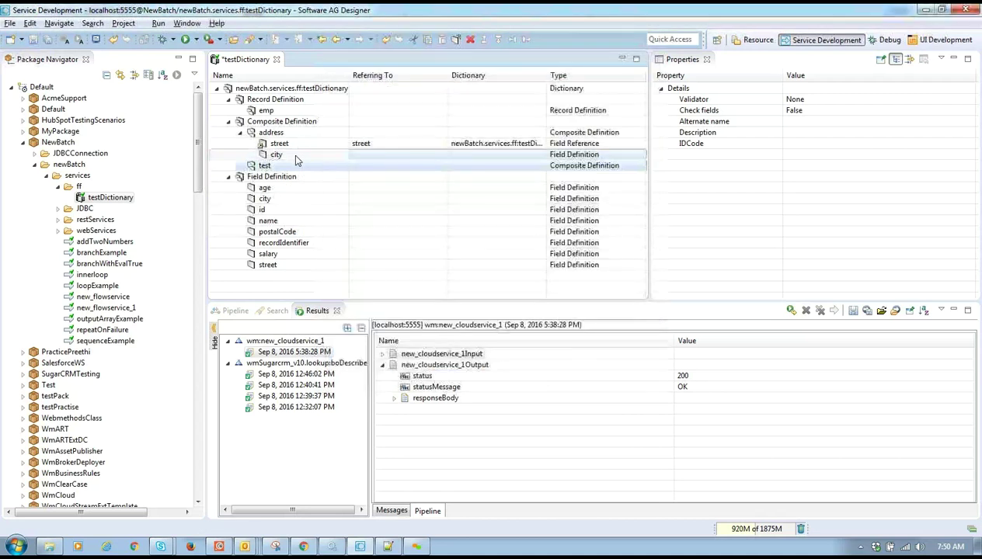
left_click(296, 157)
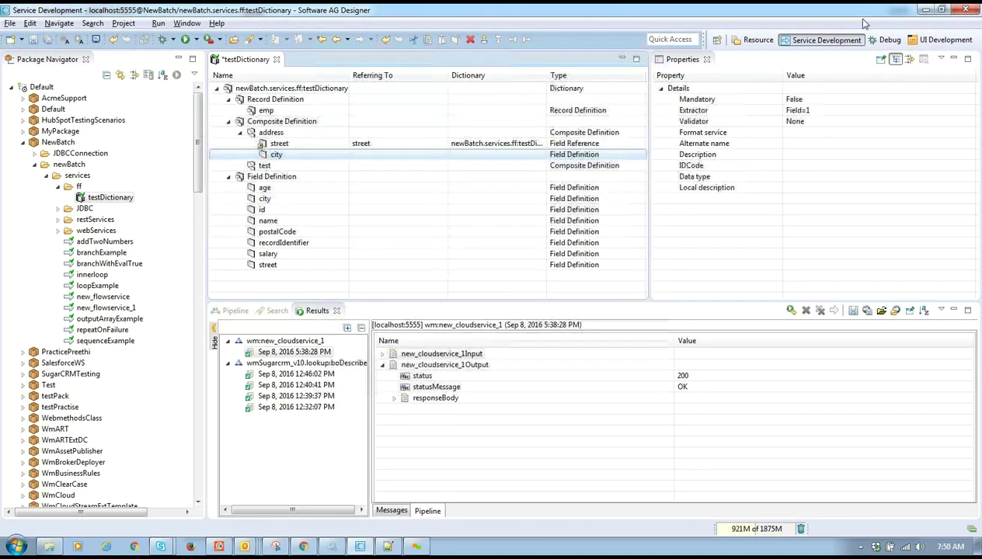
- Rename the city field under address to city1, save the dictionary and dismiss the warnings
left_click(303, 159)
right_click(303, 158)
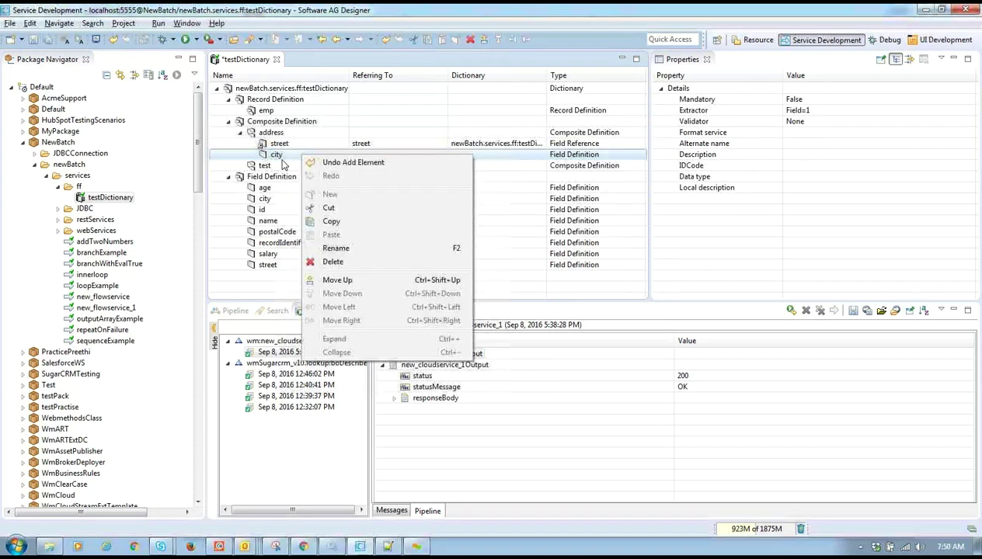
left_click(351, 248)
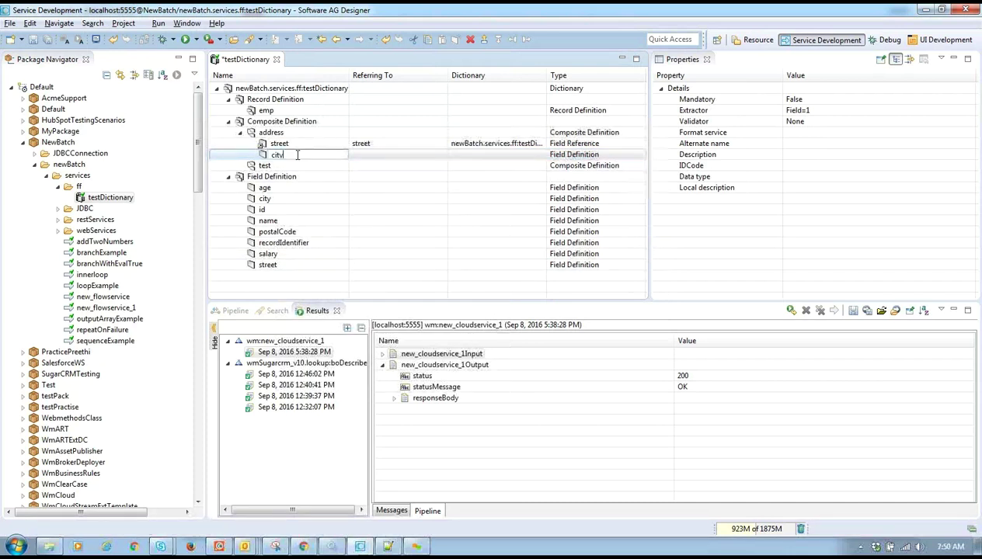
left_click(324, 178)
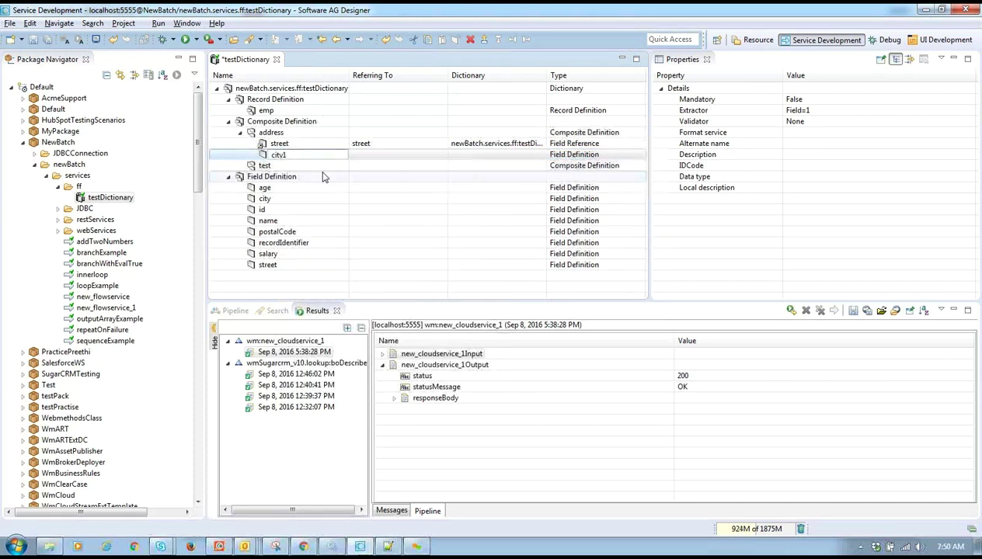
key("ctrl+s")
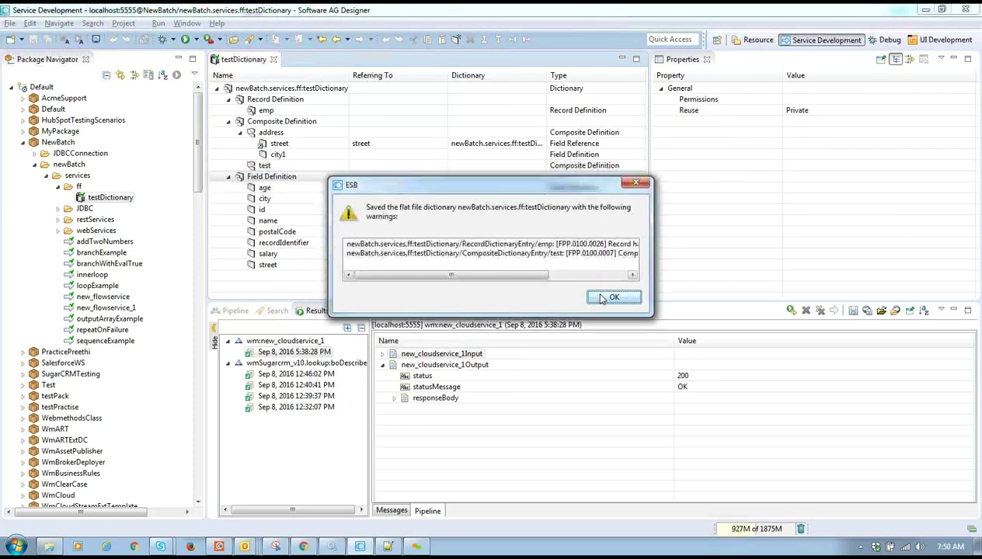
left_click(605, 299)
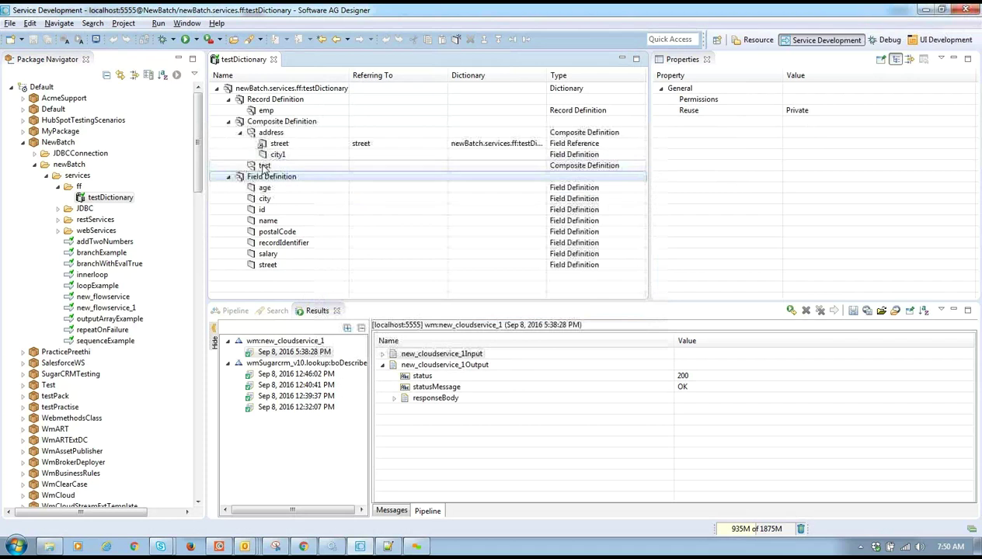
- Begin a field reference inside test, pick recordIdentifier, then abandon the wizard
left_click(264, 166)
right_click(265, 165)
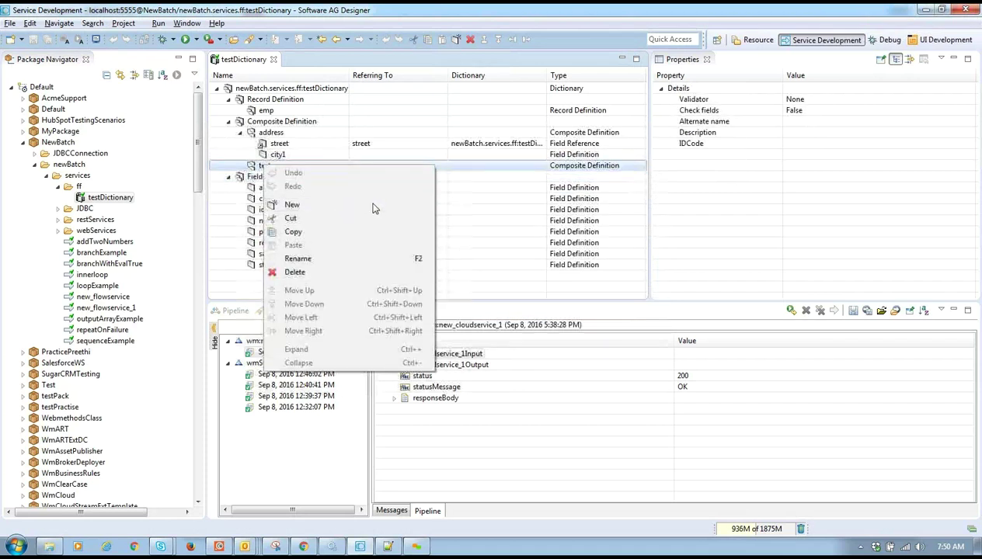
left_click(372, 206)
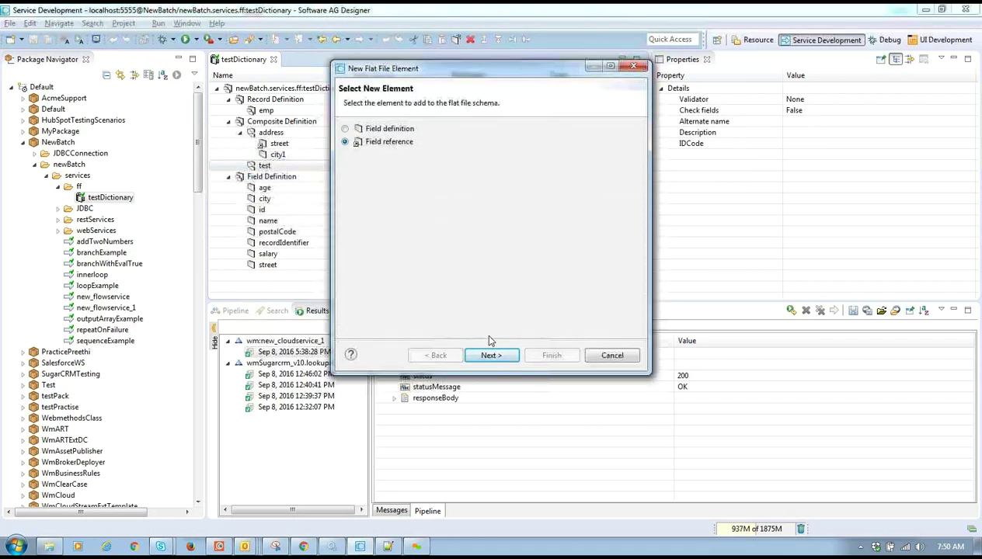
left_click(489, 355)
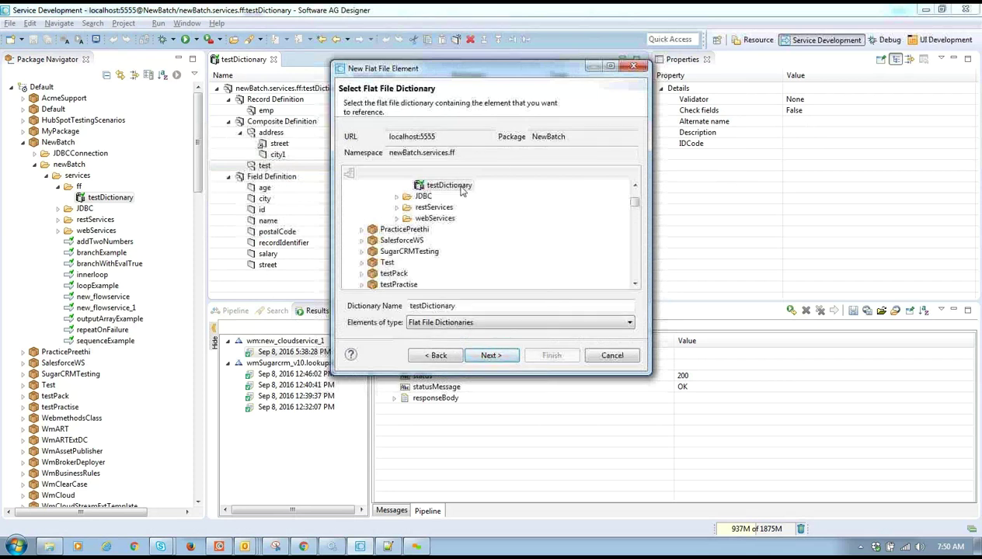
left_click(490, 357)
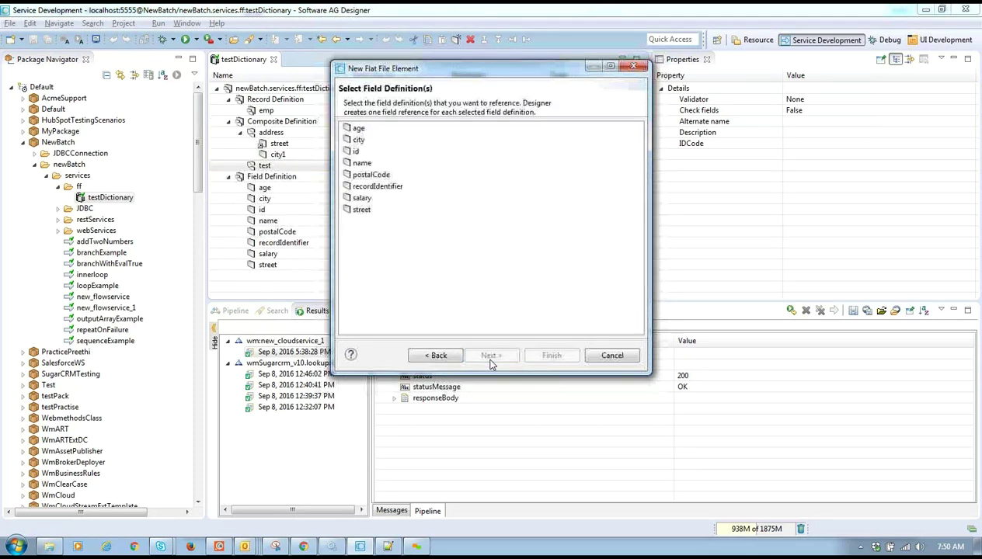
left_click(376, 186)
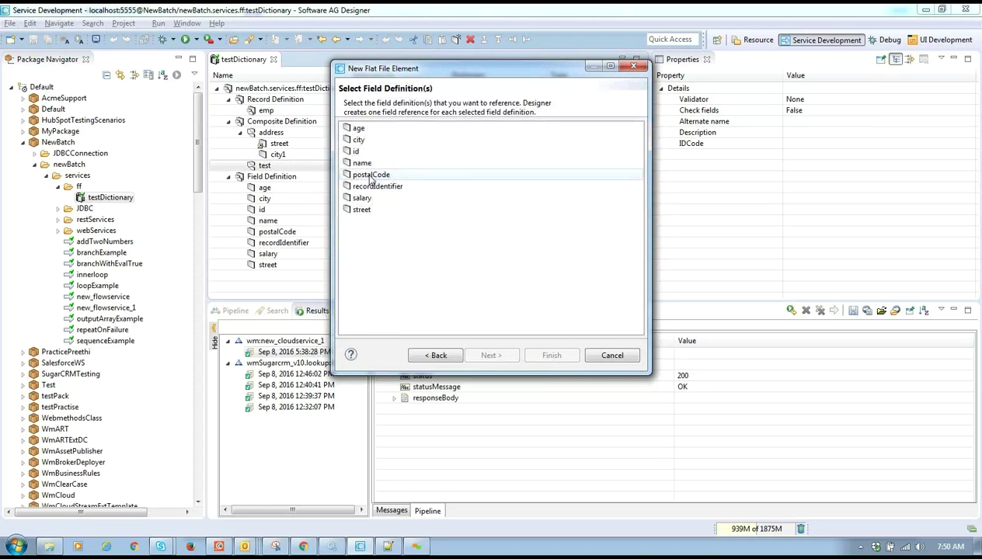
left_click(633, 68)
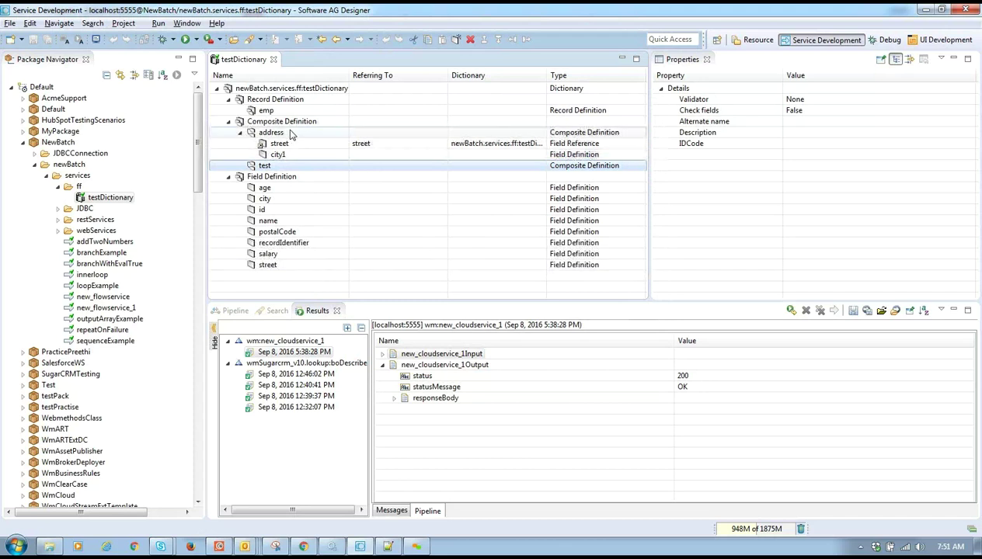
- Delete the city1 field from address
left_click(283, 159)
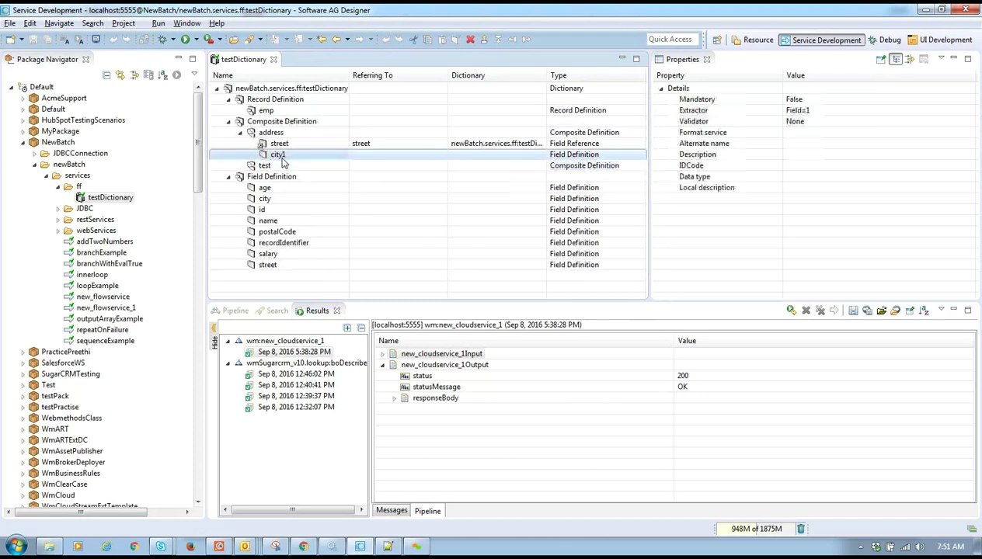
right_click(282, 159)
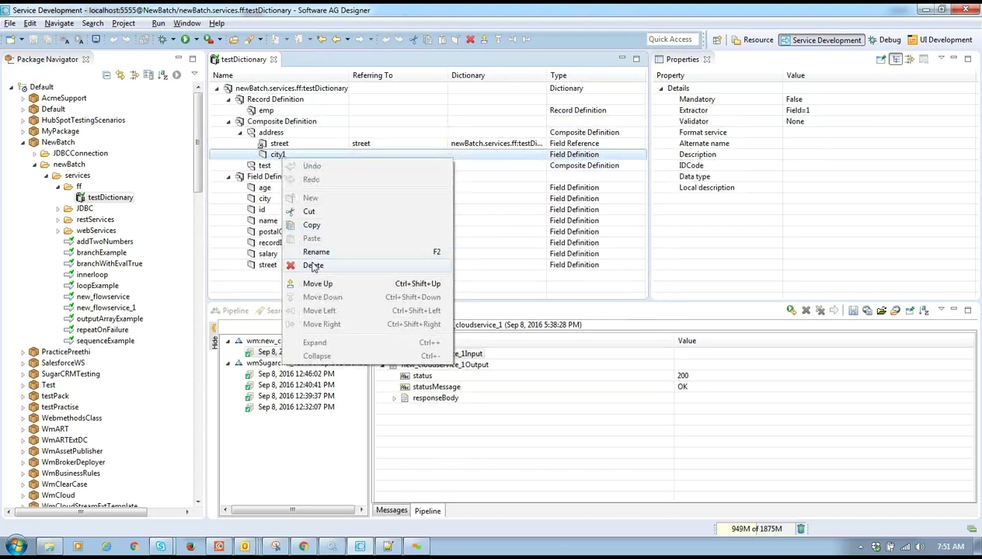
left_click(313, 267)
- Start a field reference under address, selecting city and postalCode from testDictionary
right_click(276, 134)
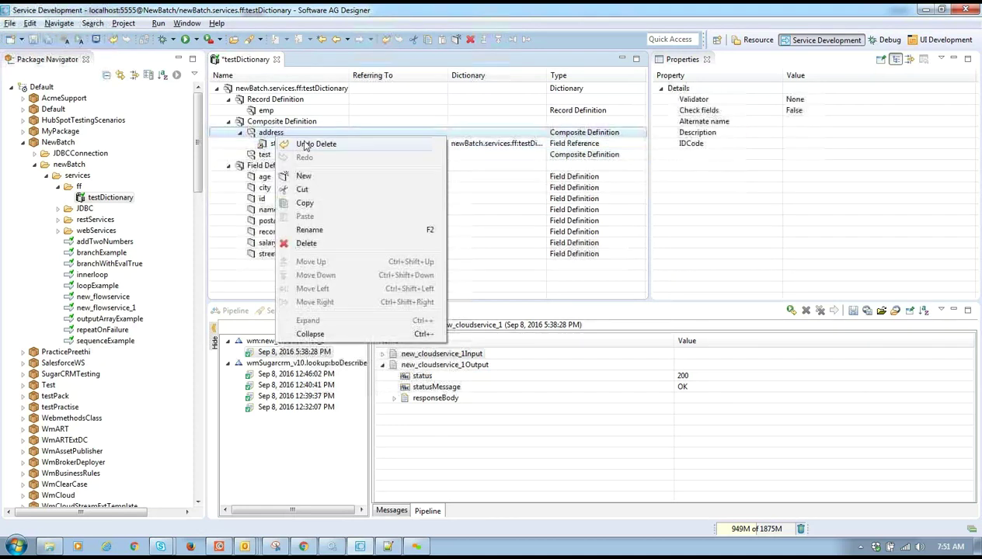
left_click(303, 176)
left_click(393, 145)
left_click(497, 357)
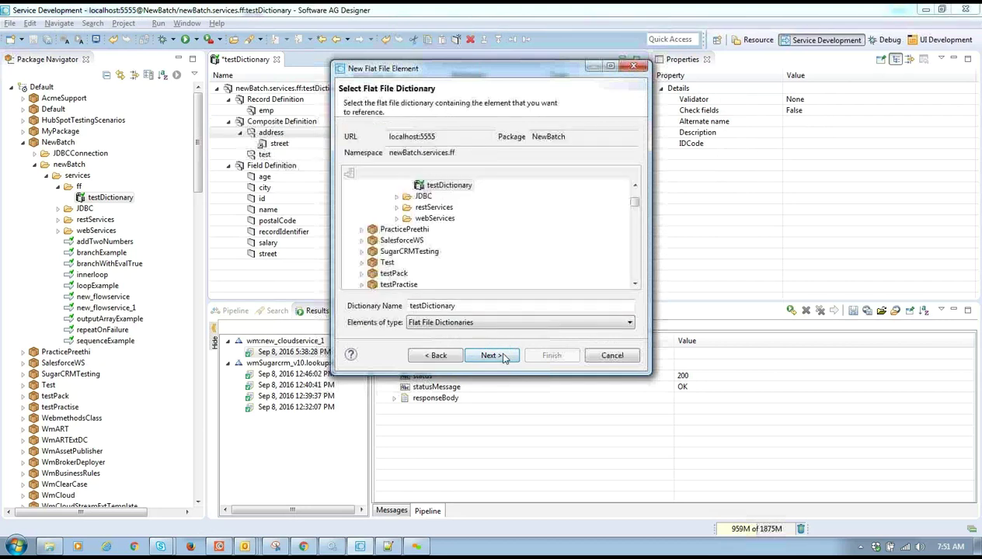
left_click(506, 355)
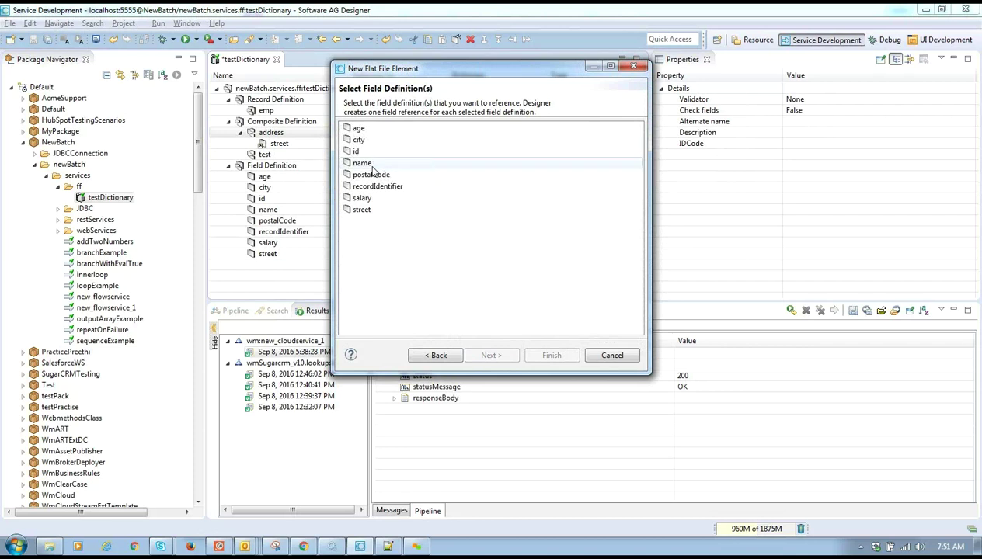
left_click(365, 141)
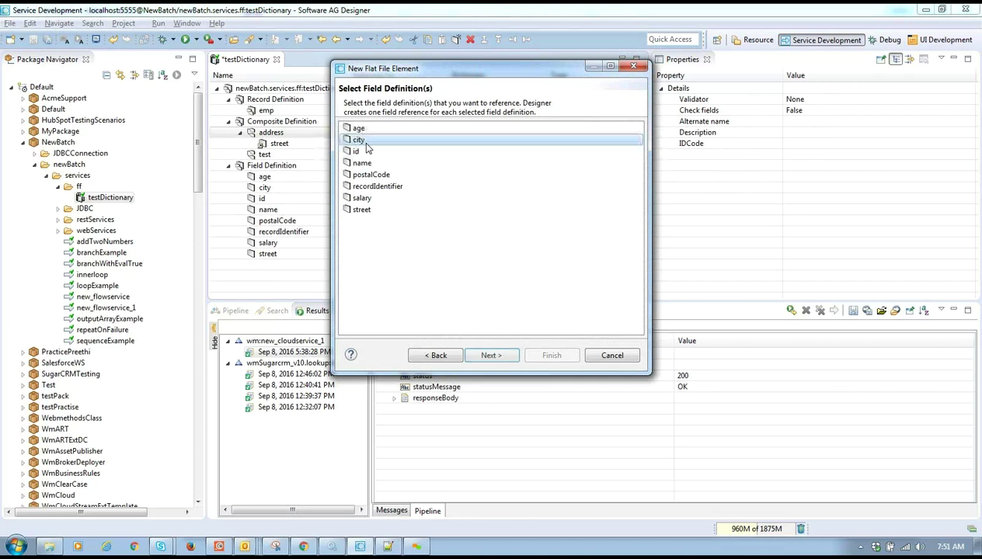
left_click(394, 176, "ctrl")
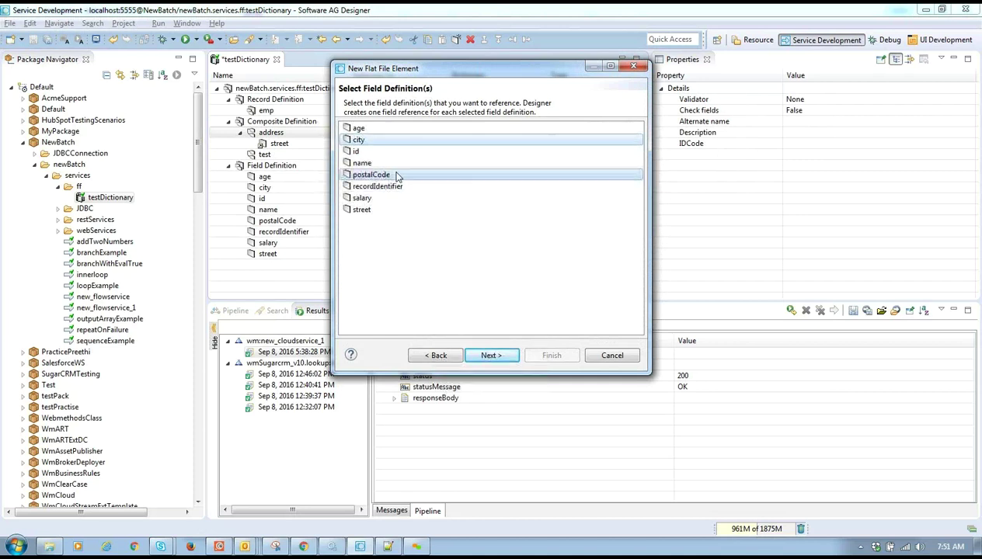
left_click(502, 355)
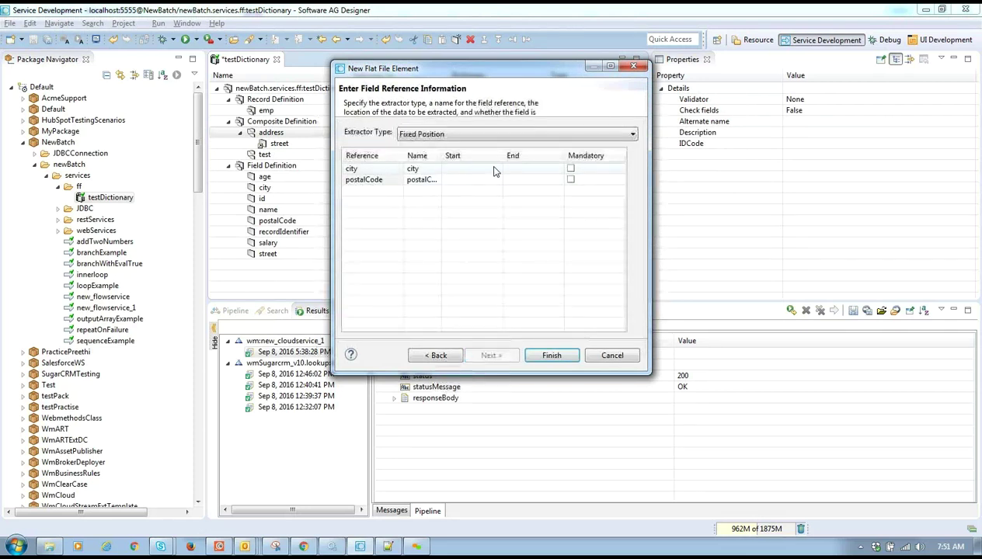
- Use Nth Field extraction with city at position 1 and postalCode at position 2, then finish
left_click(505, 169)
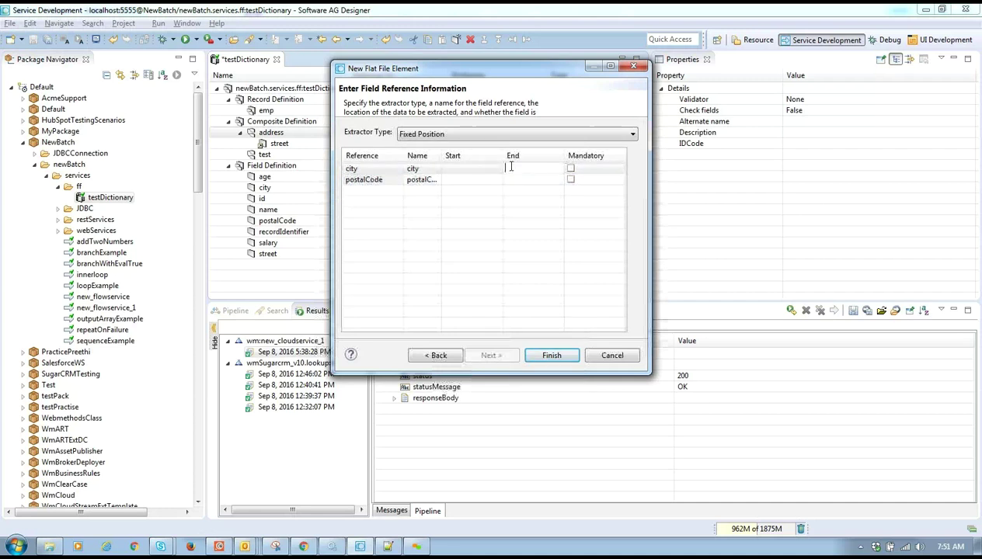
left_click(466, 135)
left_click(470, 145)
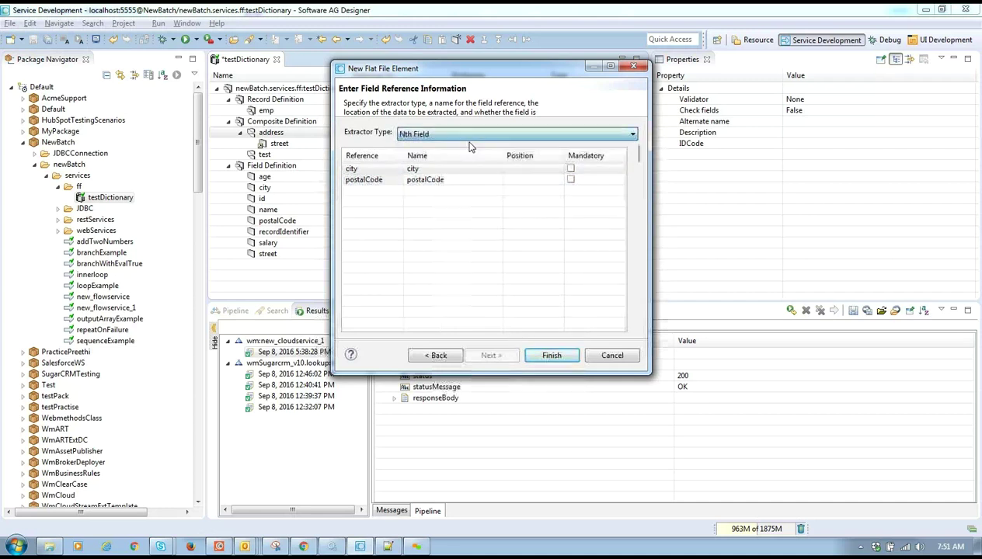
left_click(519, 167)
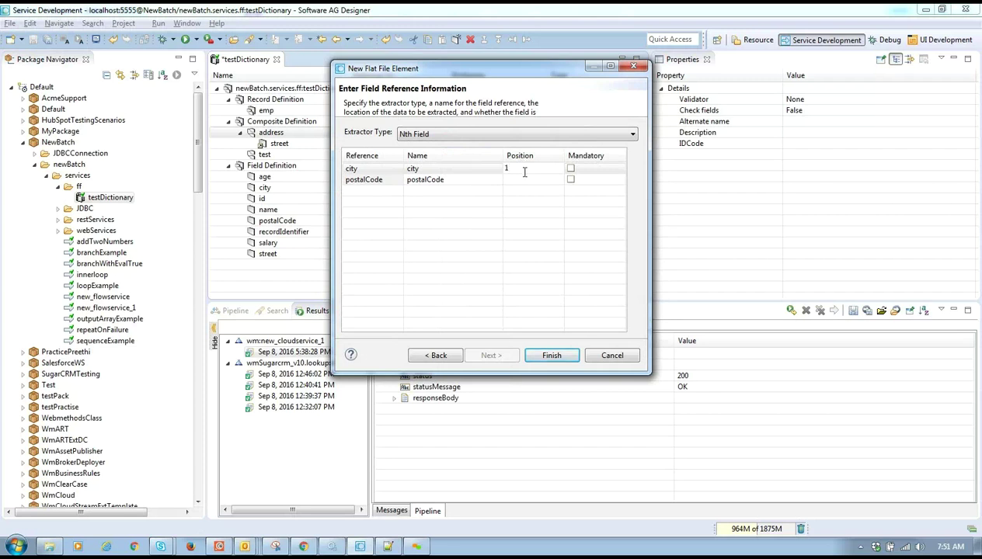
left_click(489, 180)
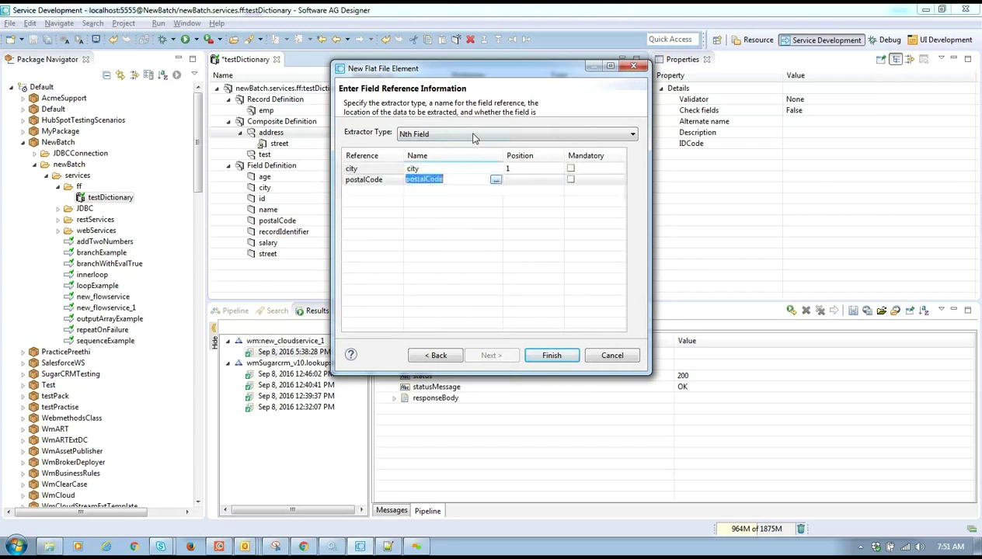
left_click(473, 137)
left_click(472, 136)
left_click(520, 179)
type("2")
left_click(550, 355)
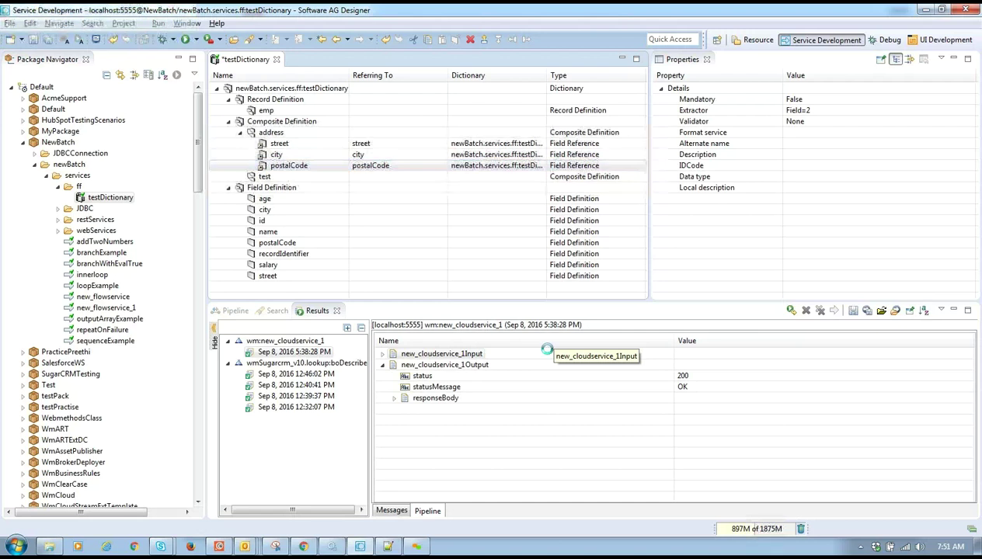
- Save the dictionary past its warnings and delete the test composite definition
key("ctrl+s")
left_click(611, 299)
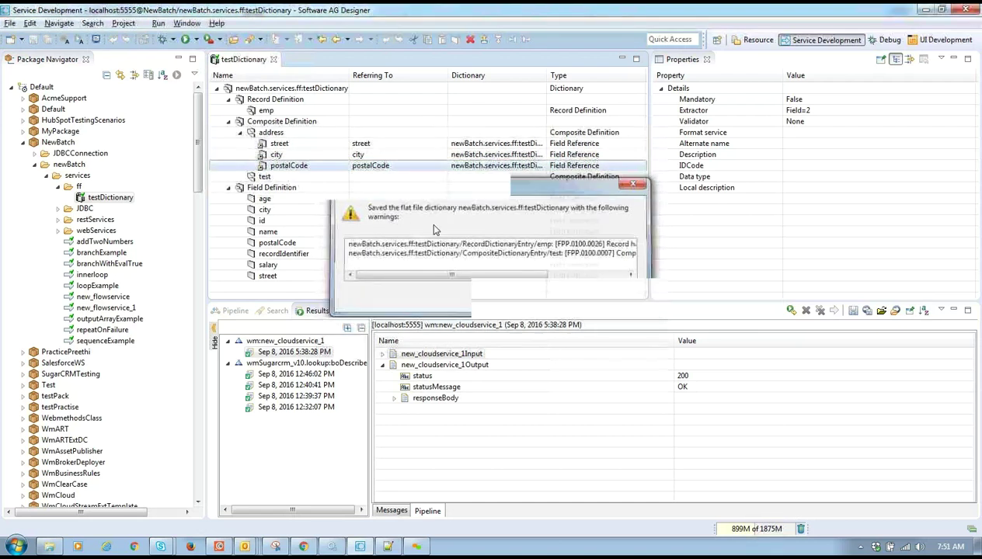
left_click(268, 178)
right_click(272, 182)
left_click(303, 289)
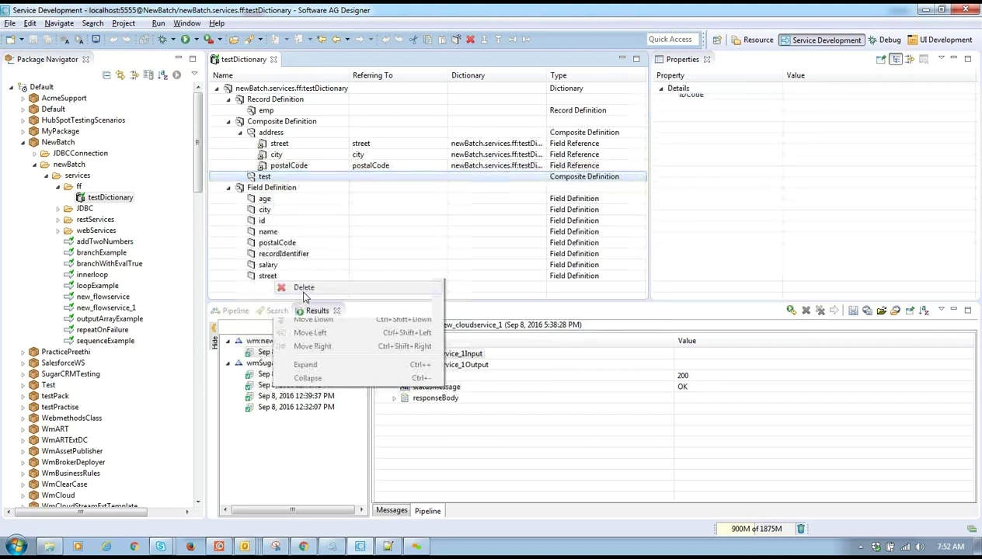
- Start a new element under emp, briefly trying a field definition before going back
left_click(266, 111)
right_click(266, 110)
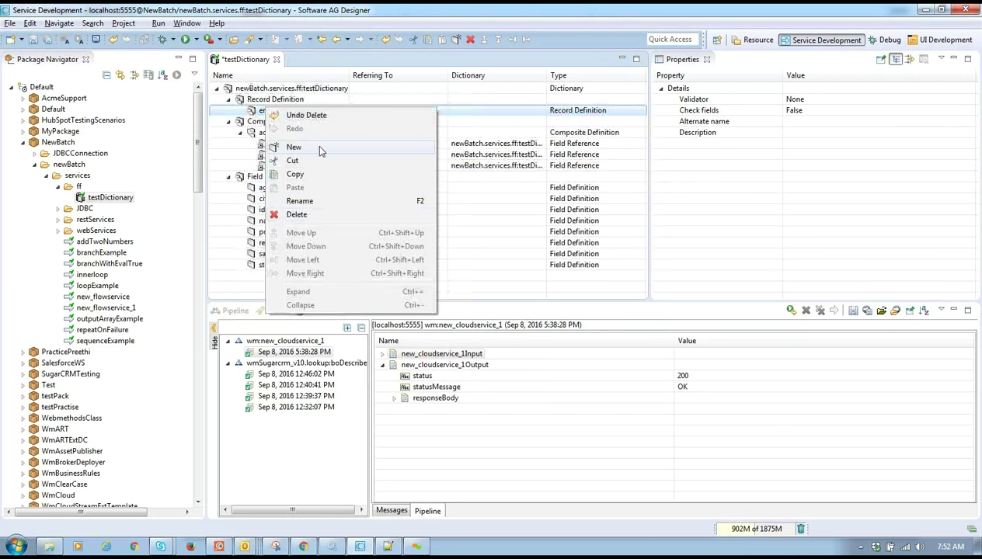
left_click(316, 148)
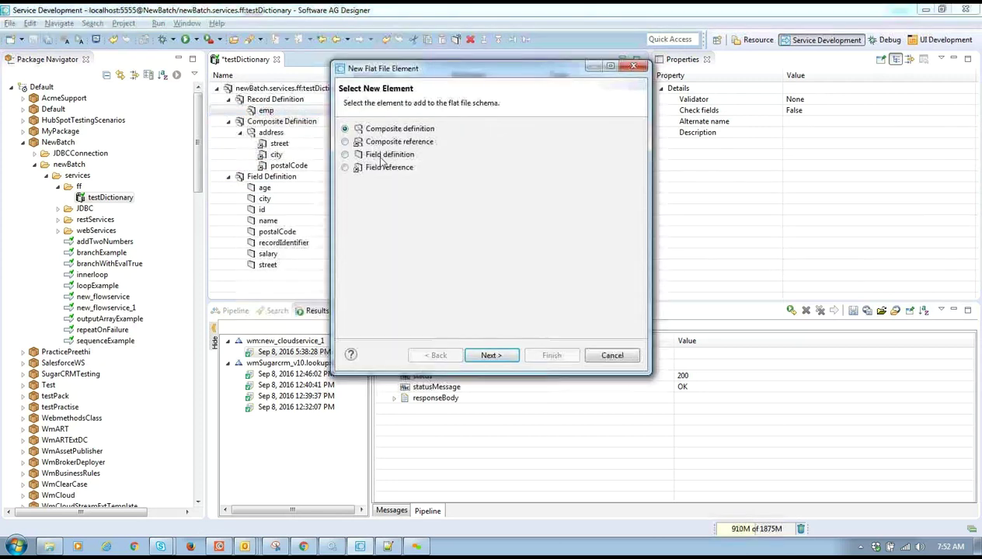
left_click_drag(417, 70, 514, 158)
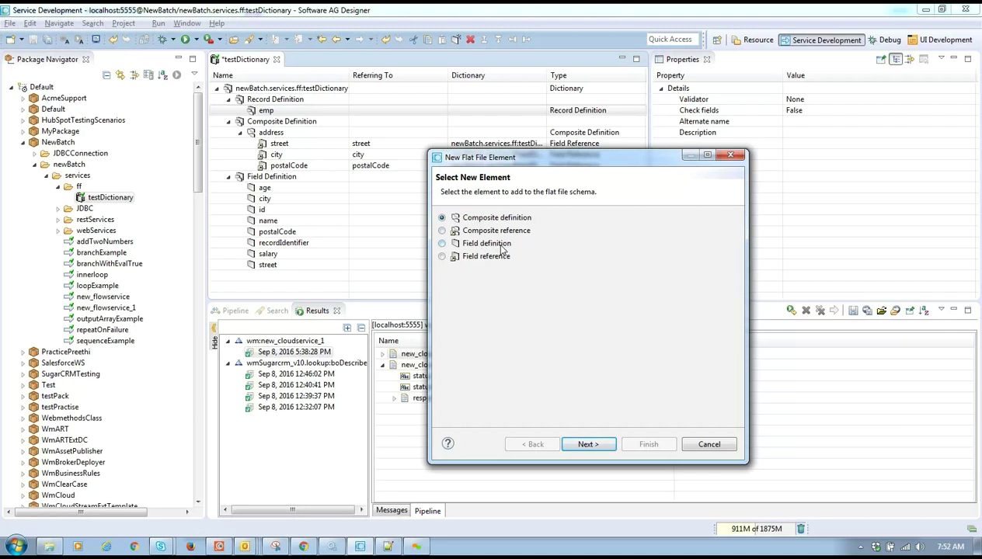
left_click(501, 247)
left_click(586, 444)
left_click(569, 223)
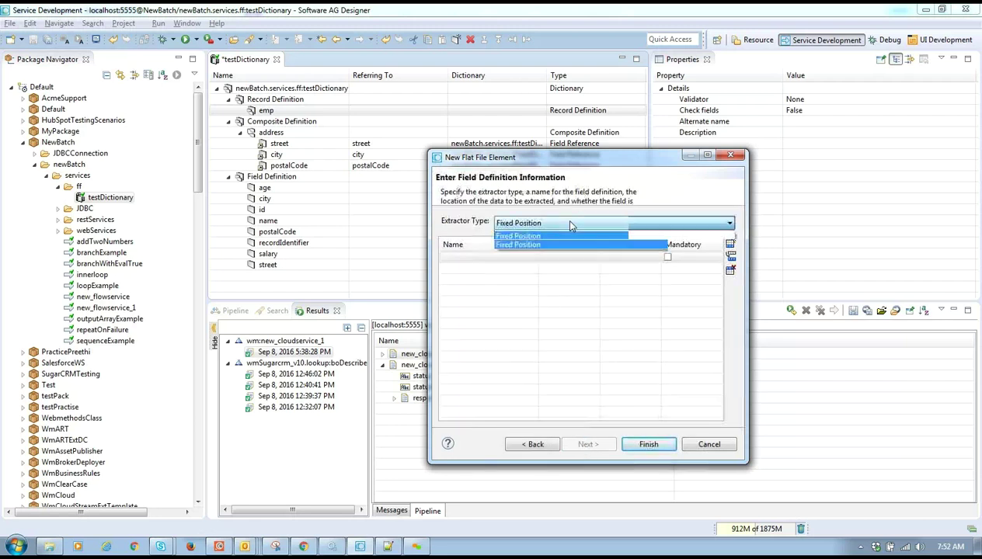
left_click(570, 245)
left_click(531, 443)
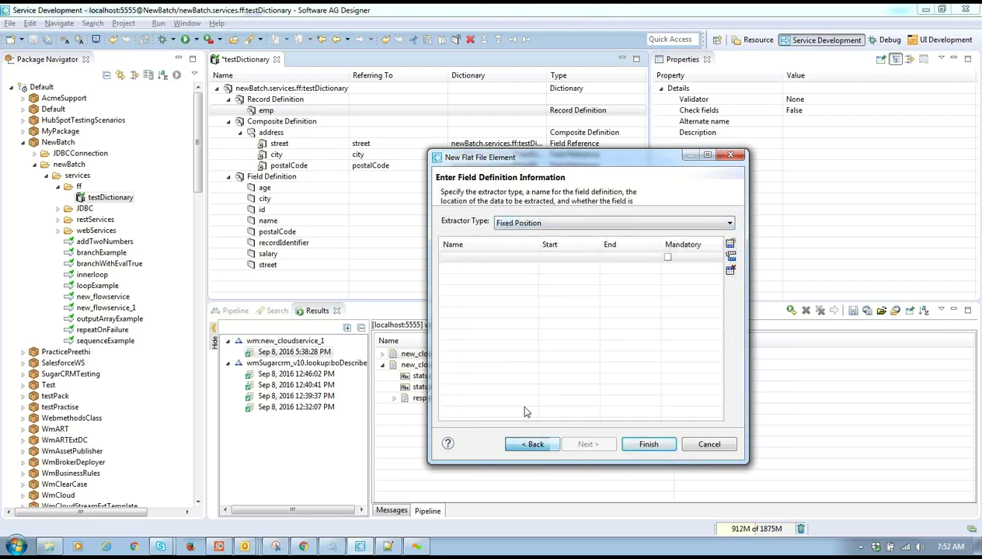
- Choose field reference from testDictionary and multi-select name, age, salary and recordIdentifier
left_click(489, 257)
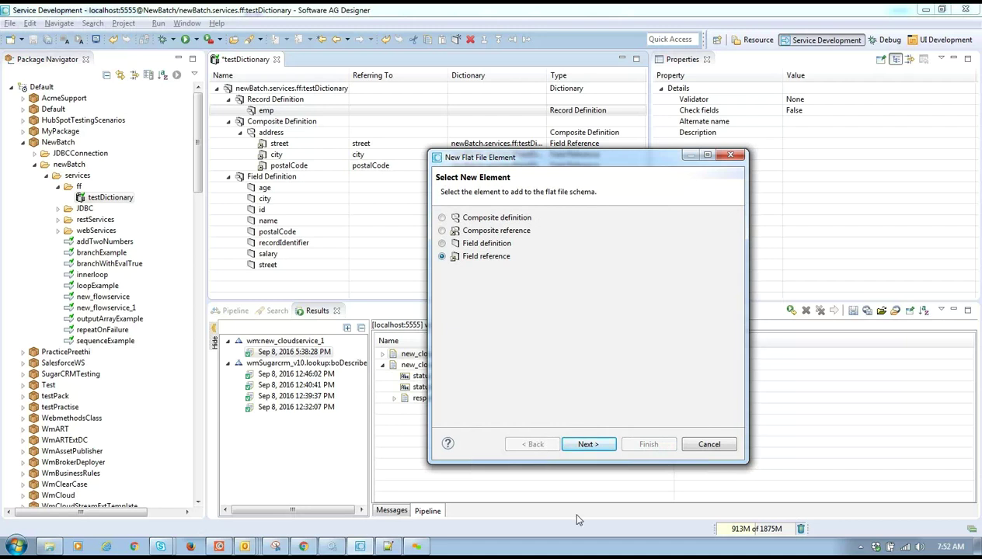
left_click(589, 444)
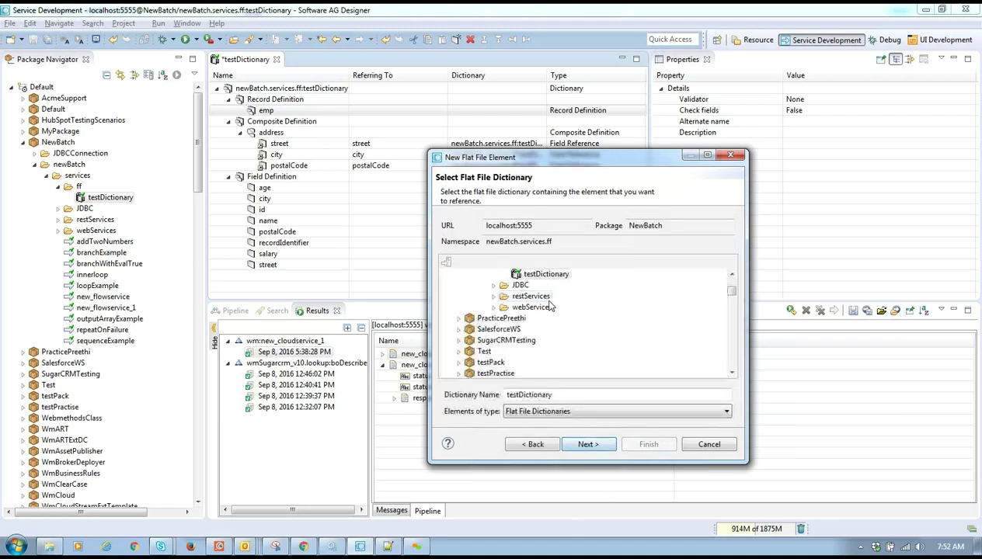
left_click(588, 444)
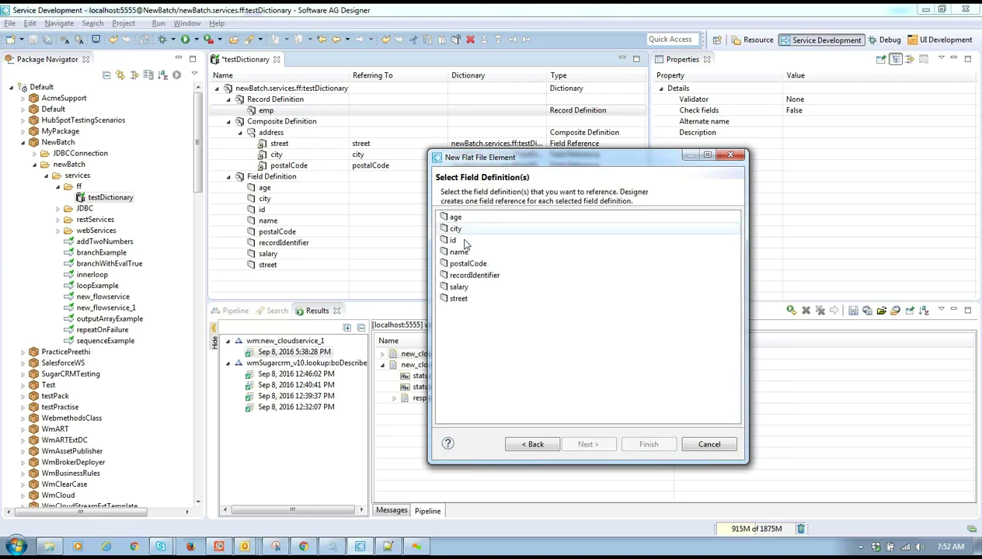
left_click(466, 252)
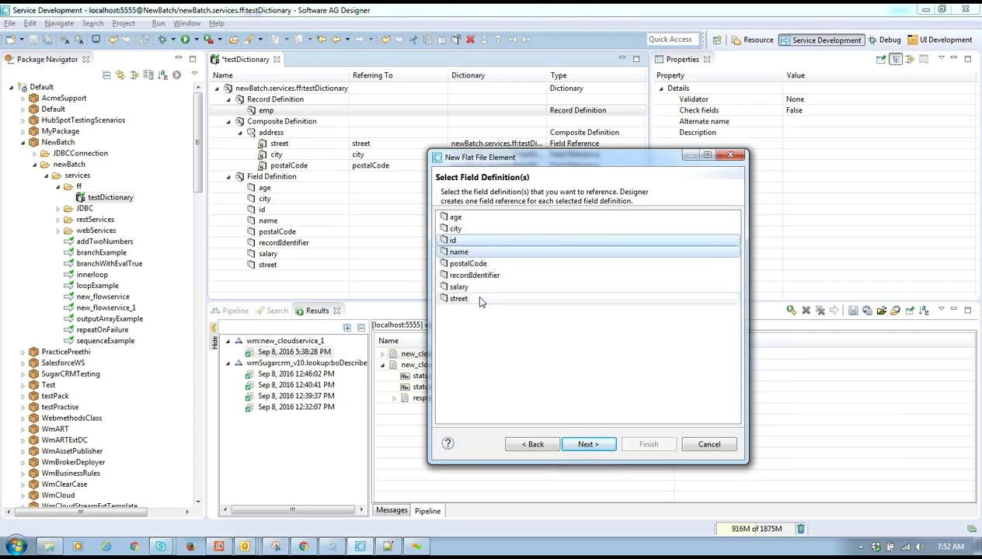
left_click(455, 216, "ctrl")
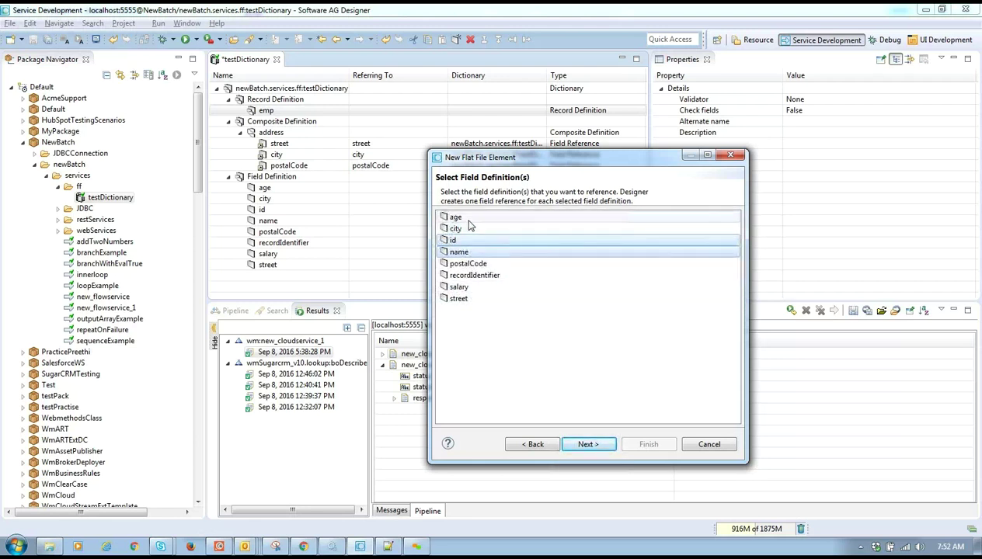
left_click(465, 287, "ctrl")
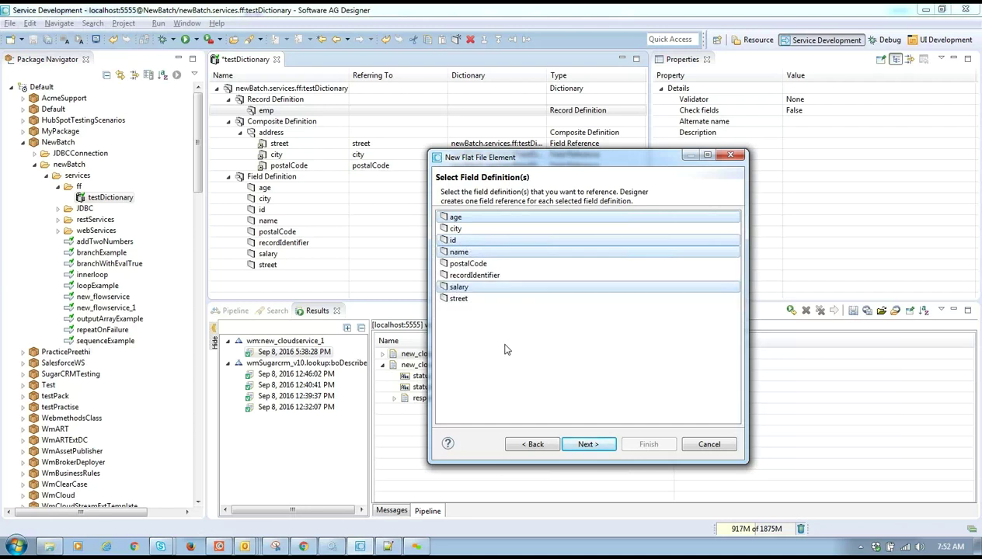
left_click(486, 276, "ctrl")
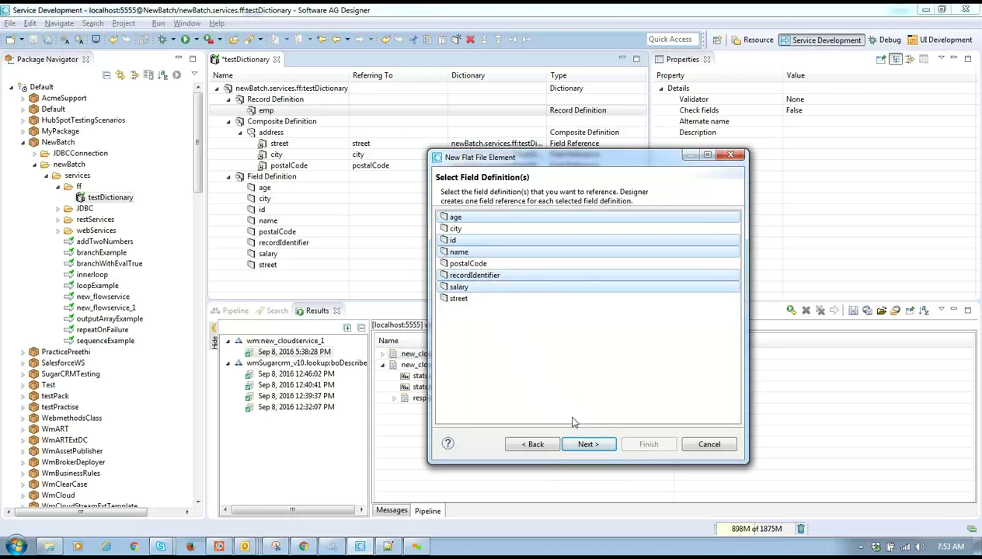
- Change the emp field references' extractor type from Fixed Position to Nth Field
left_click(606, 445)
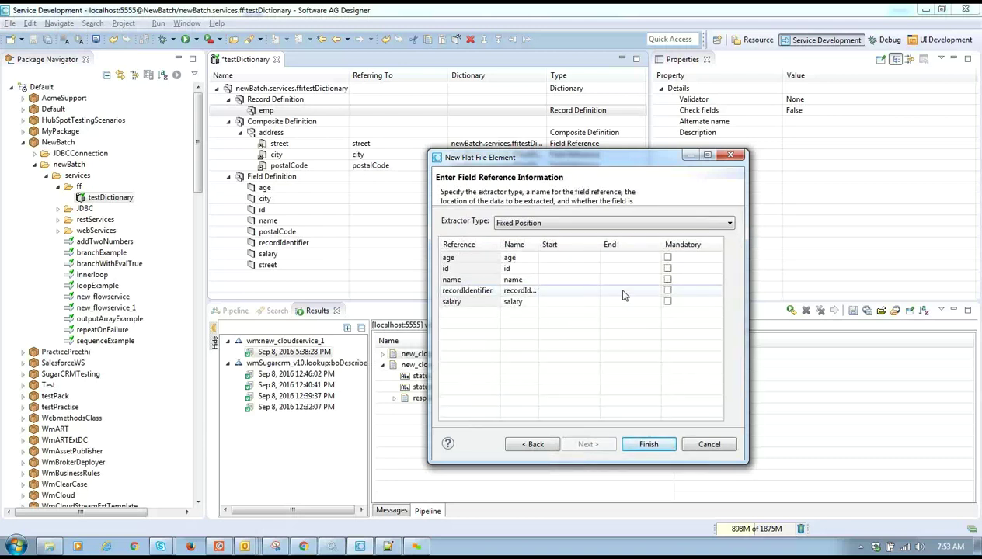
left_click(552, 223)
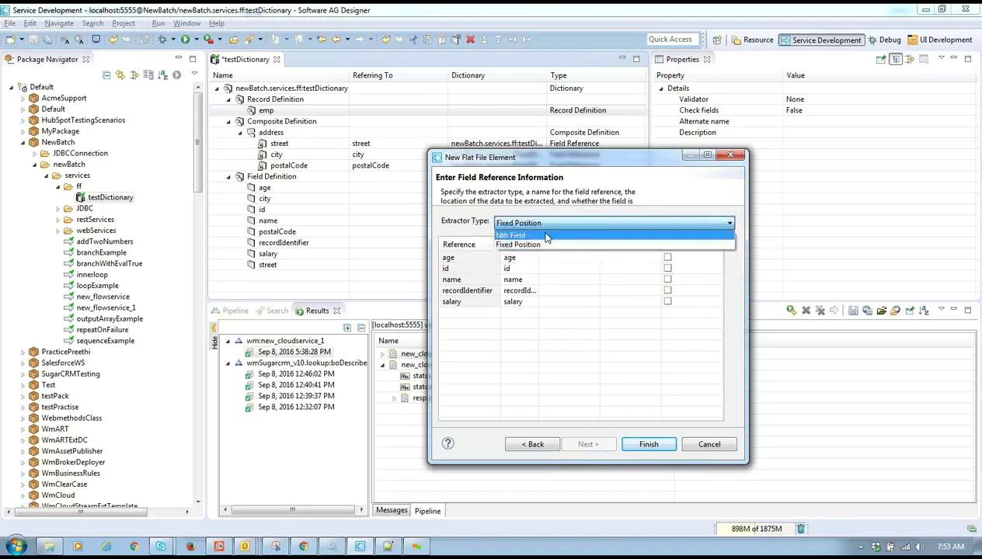
left_click(547, 235)
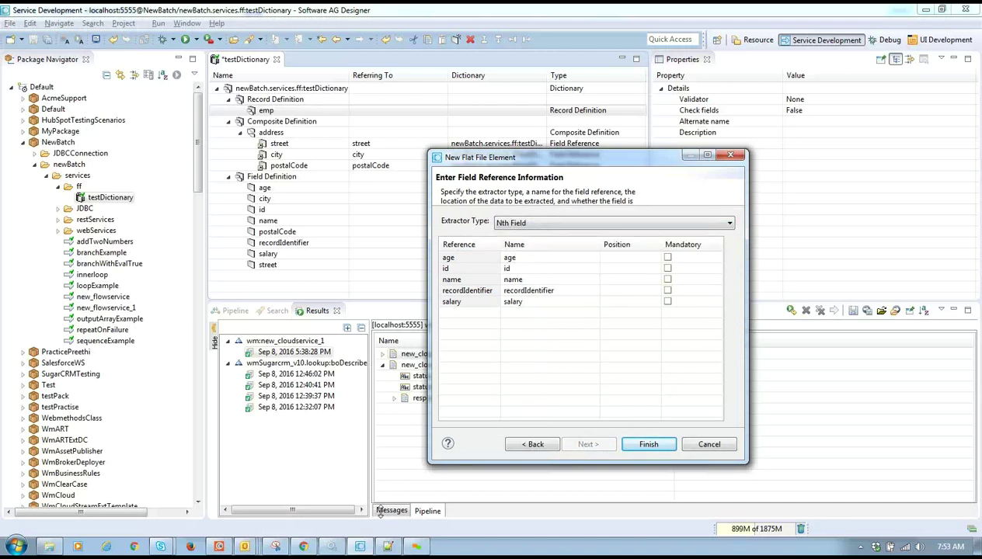
left_click(388, 546)
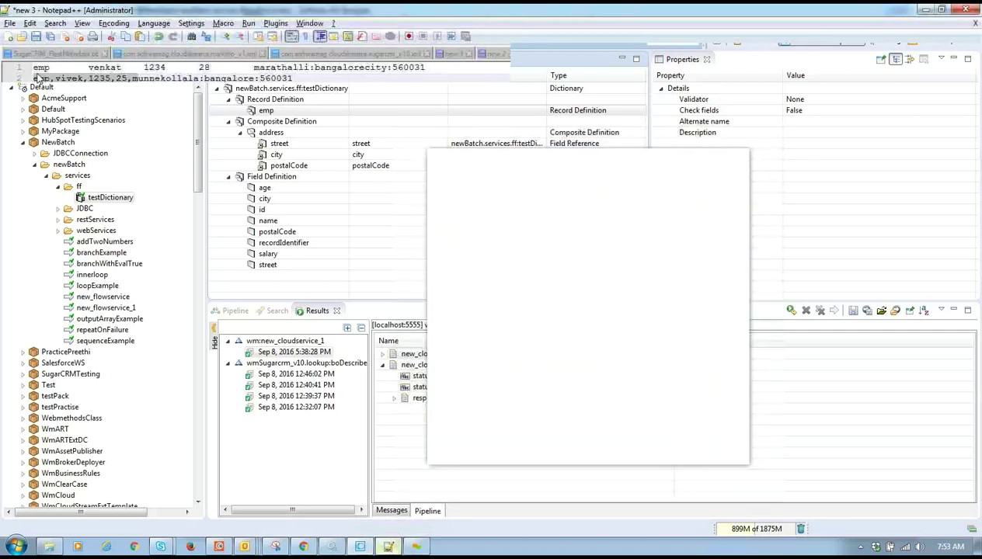
- In Notepad++, inspect the emp line and the comma-separated student records in new 4
double_click(41, 68)
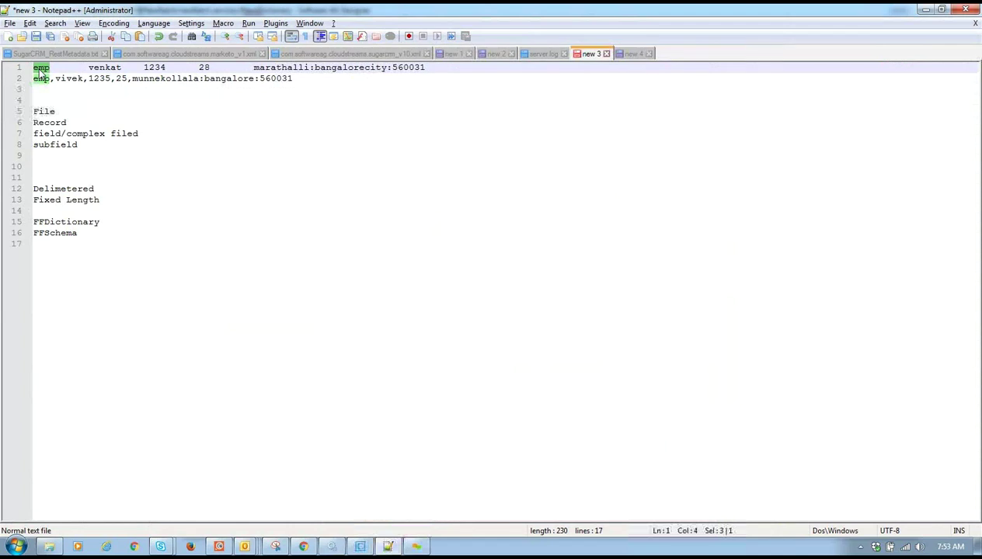
left_click(633, 53)
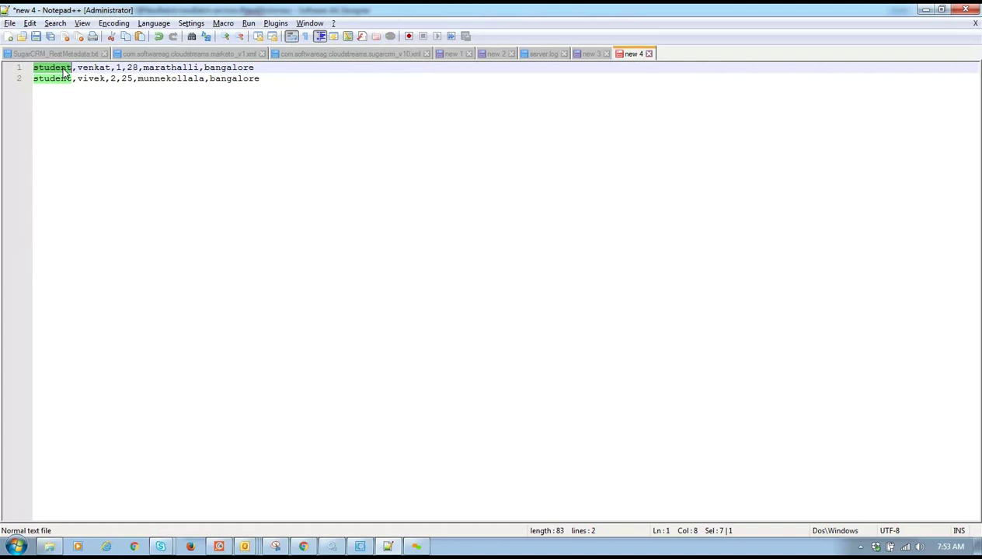
left_click(263, 70)
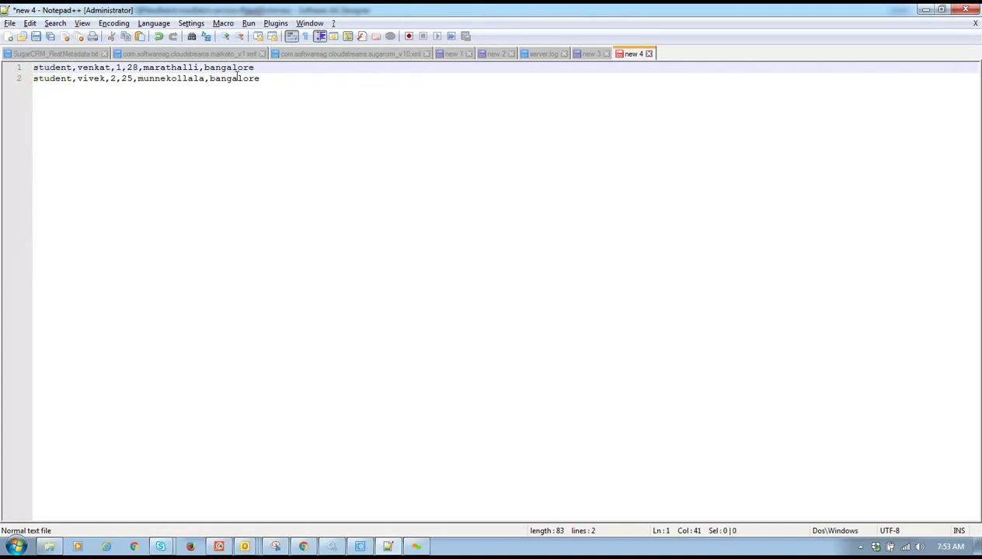
double_click(47, 78)
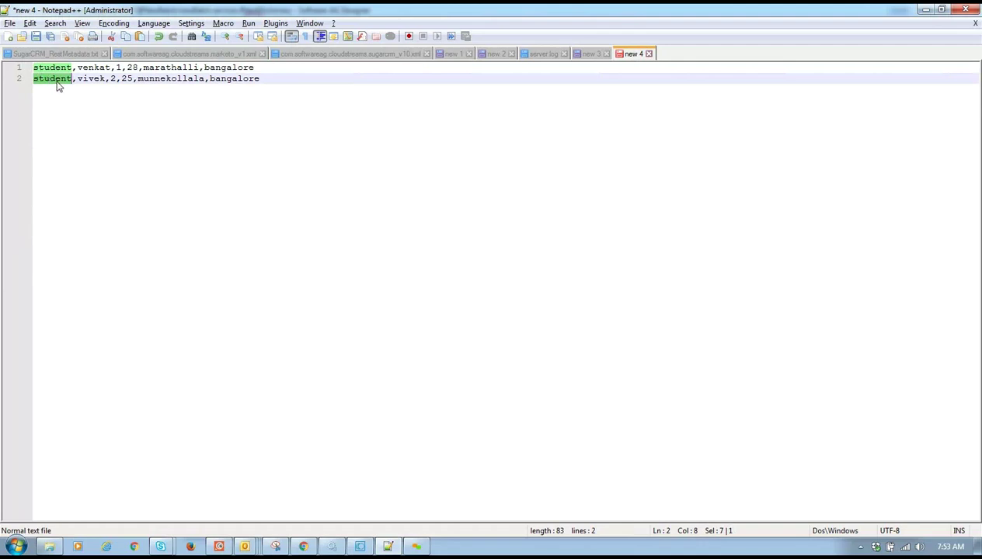
double_click(55, 78)
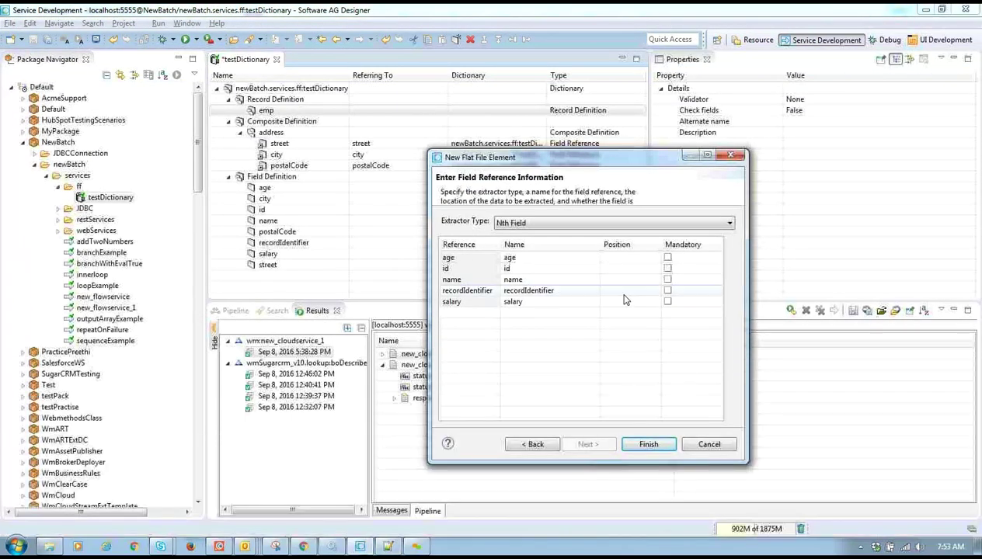
- Set field positions: recordIdentifier 0, name 1, age 3 and salary 4
left_click(623, 290)
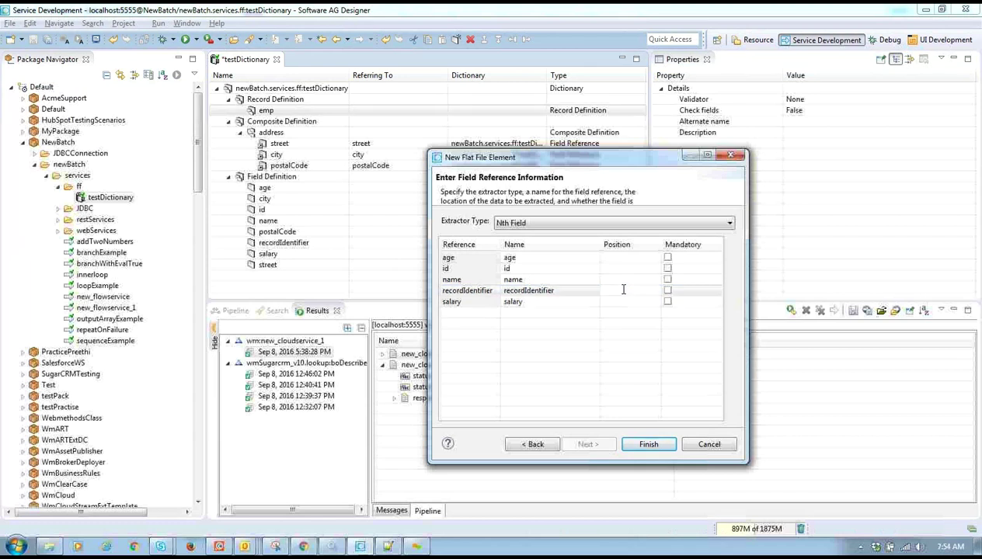
type("0")
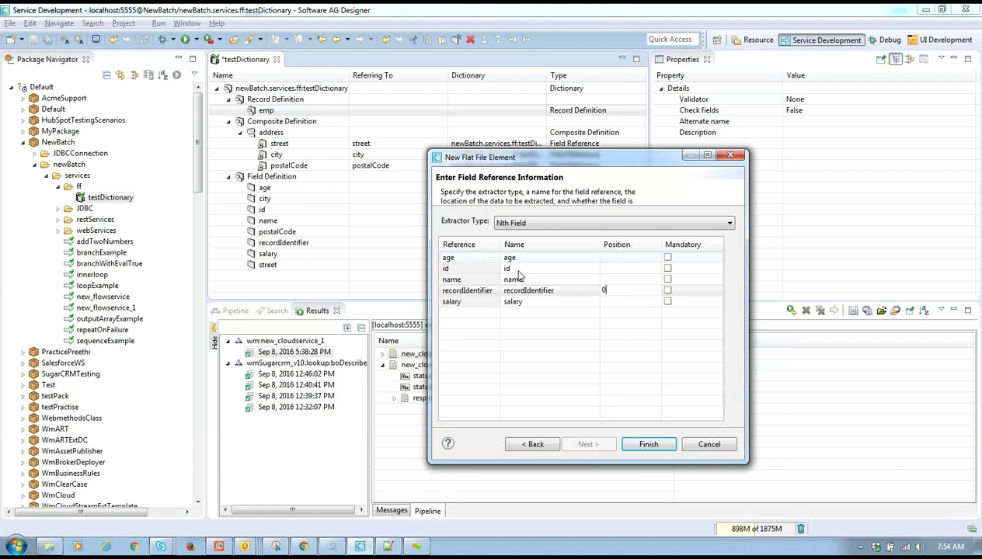
left_click(620, 280)
left_click(448, 281)
left_click(614, 270)
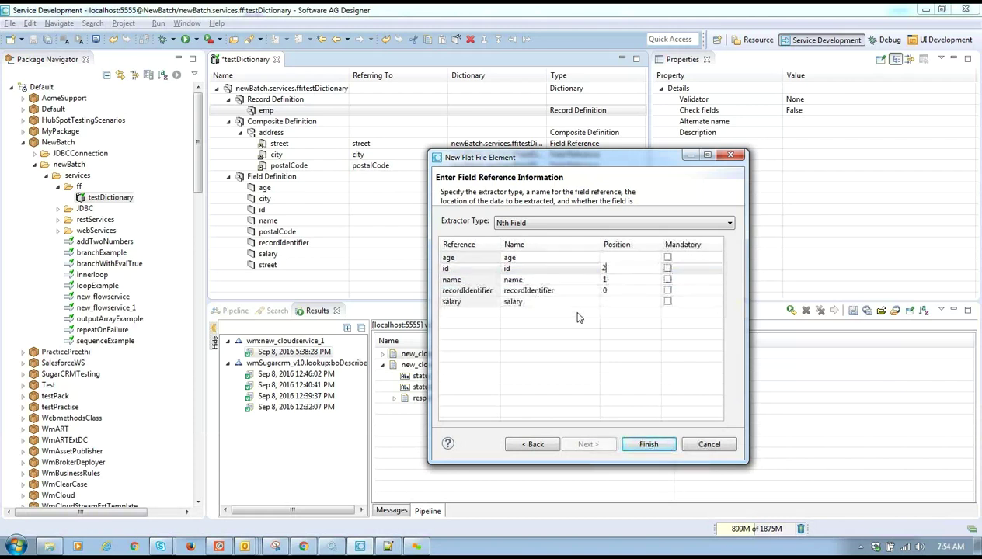
left_click(609, 259)
type("3")
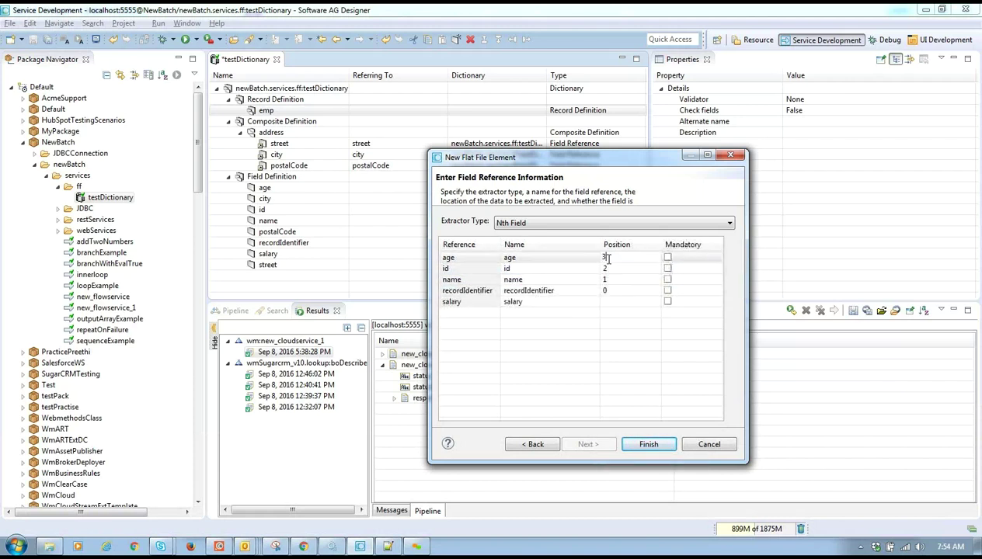
left_click(613, 302)
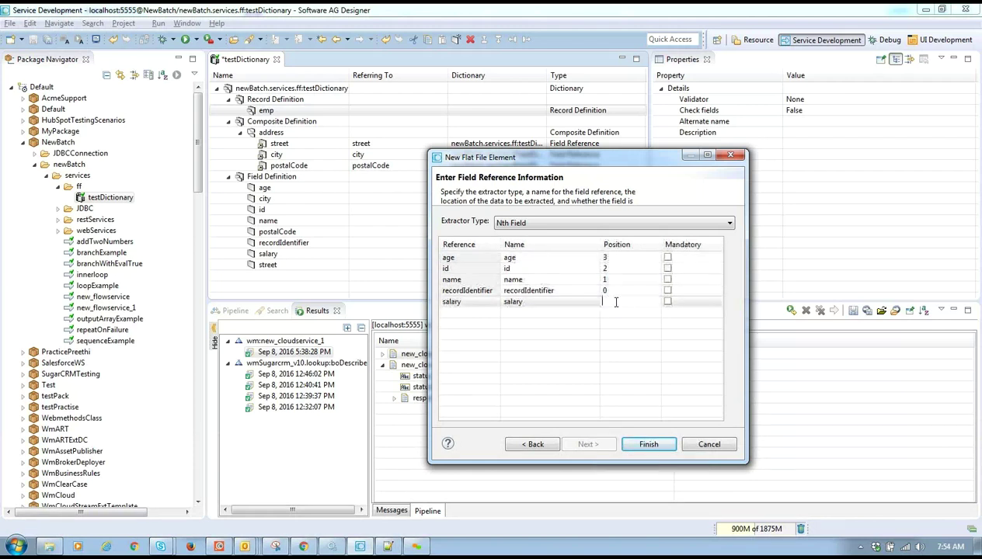
type("4")
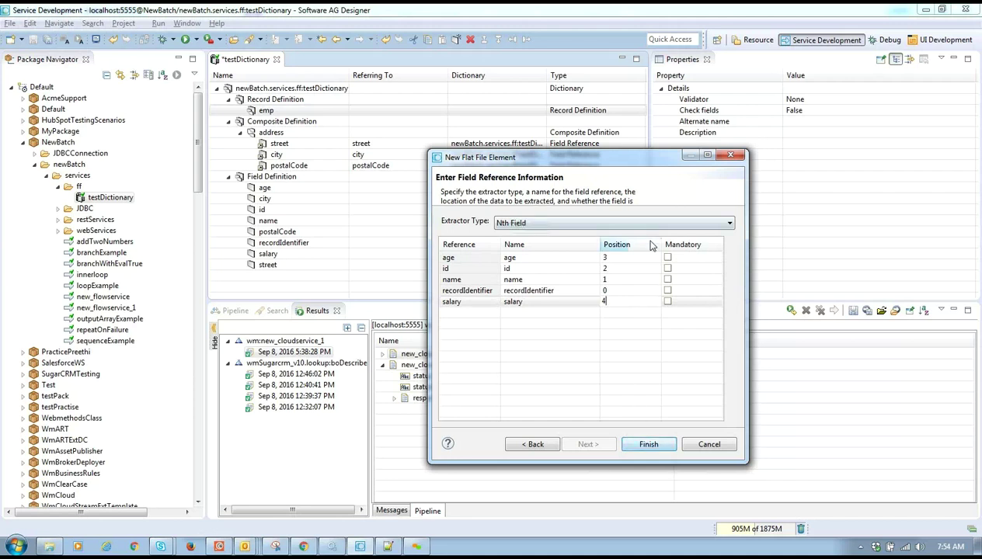
- Mark id and name mandatory and finish adding the emp field references
left_click(668, 268)
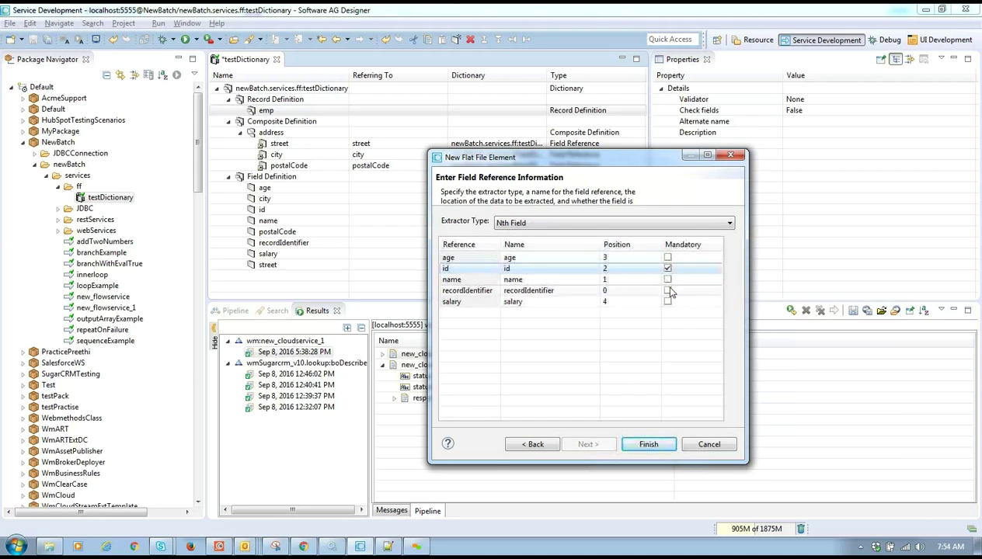
left_click(667, 279)
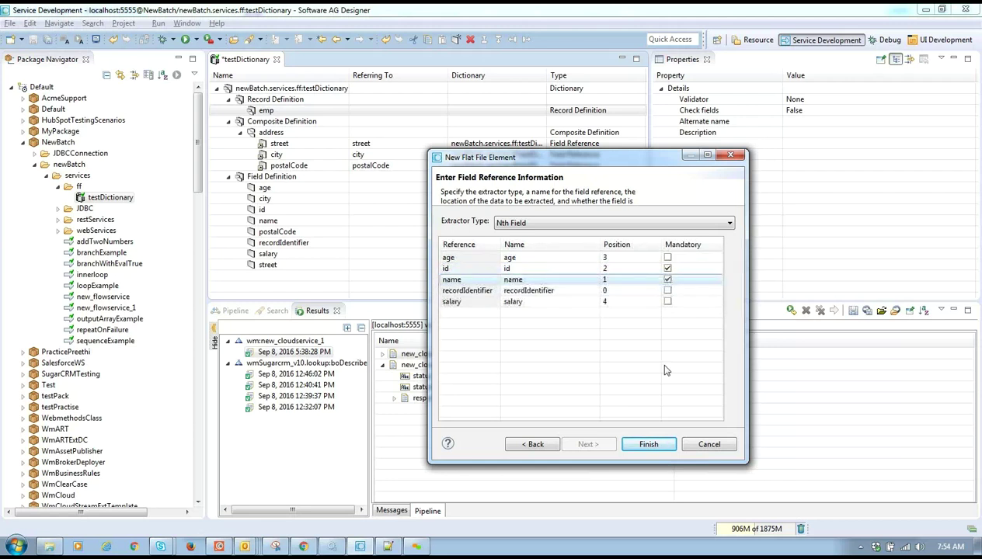
left_click(644, 455)
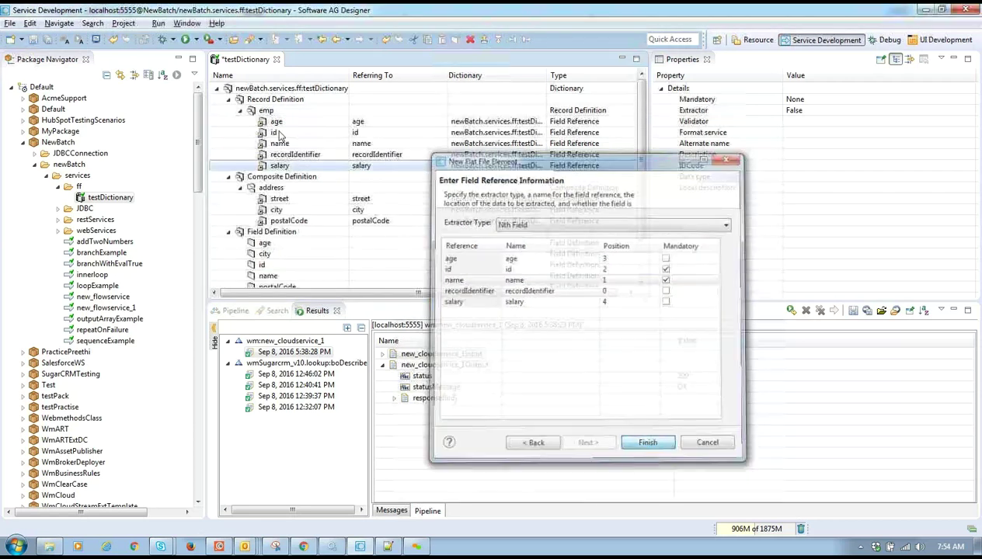
left_click(266, 111)
- Add an address composite reference from testDictionary to emp at Nth Field position 5
right_click(266, 111)
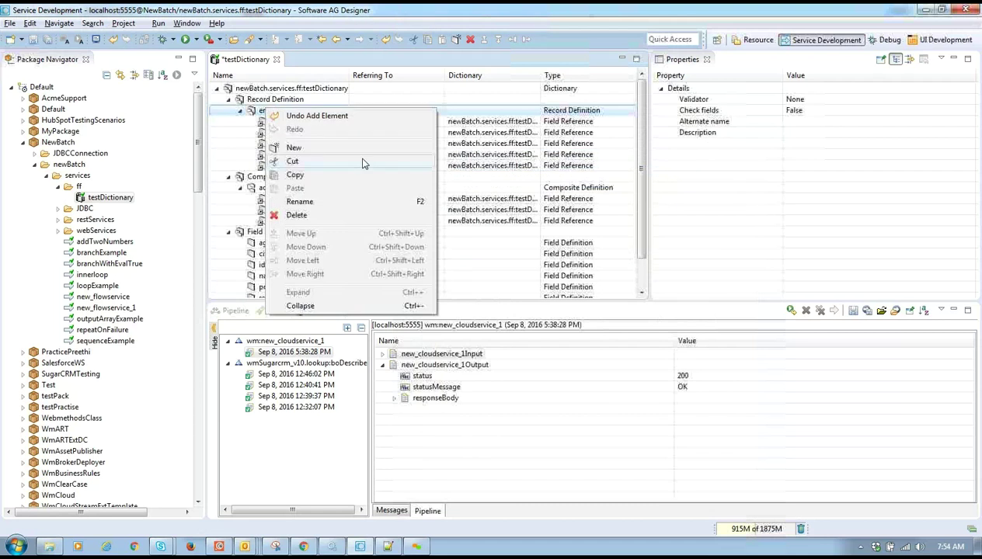
left_click(360, 148)
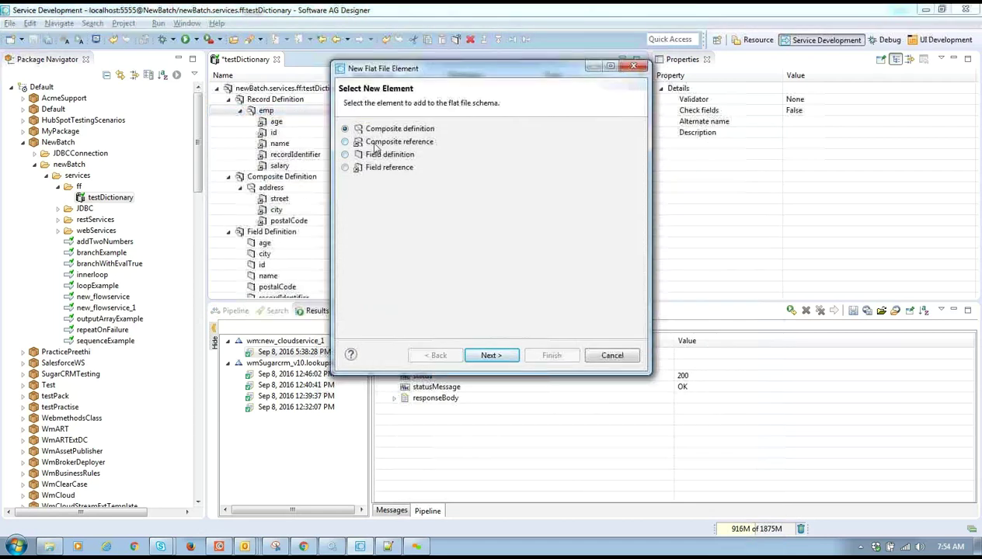
left_click(375, 145)
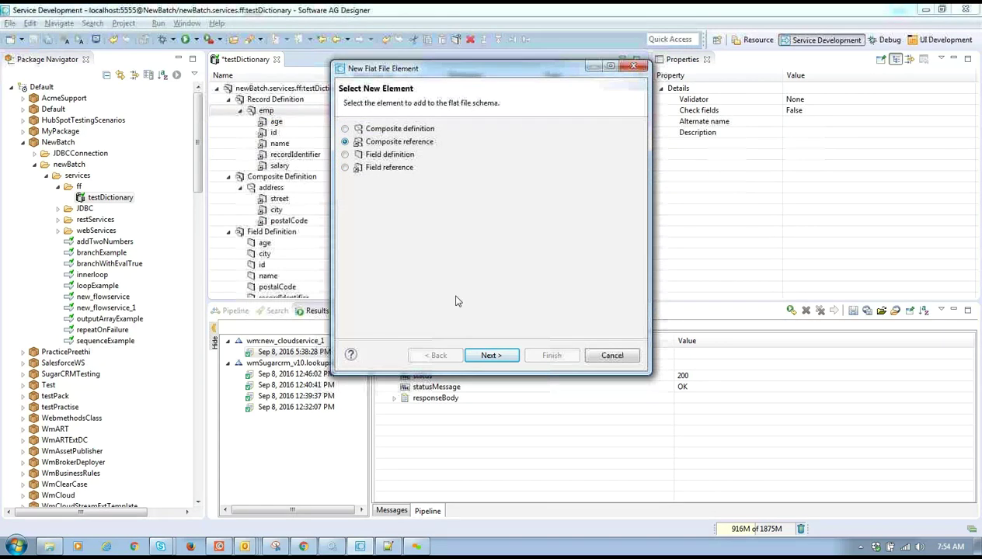
left_click(491, 355)
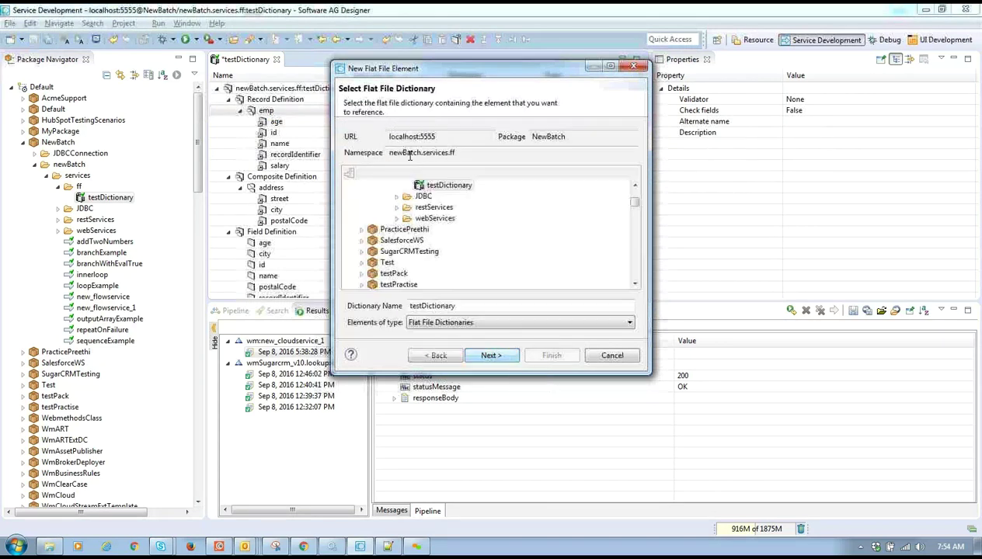
left_click(501, 357)
left_click(365, 128)
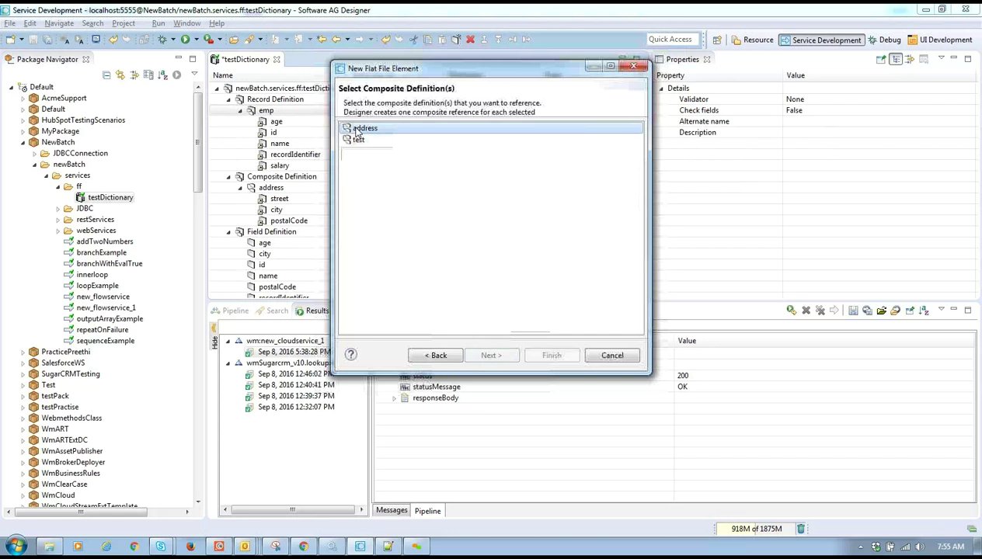
left_click(491, 355)
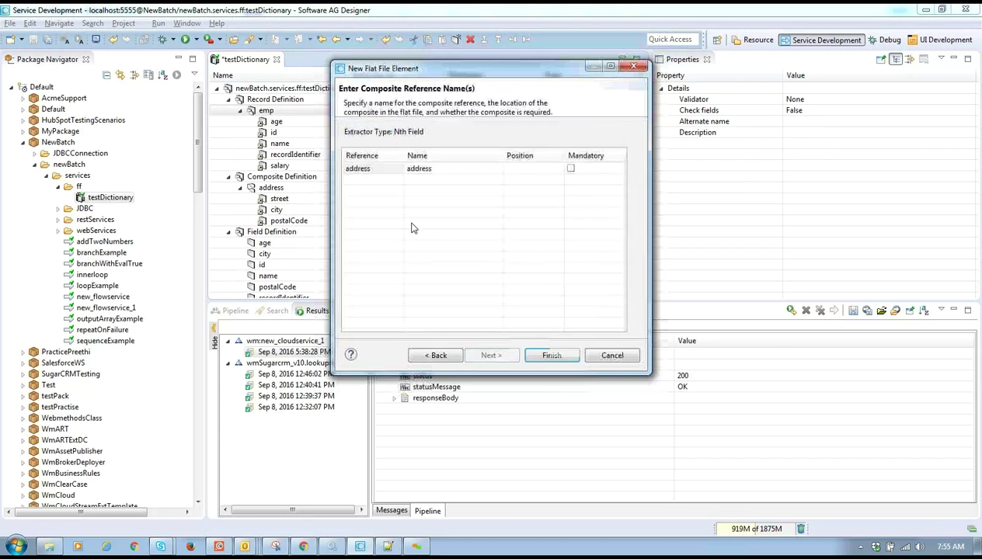
left_click(531, 168)
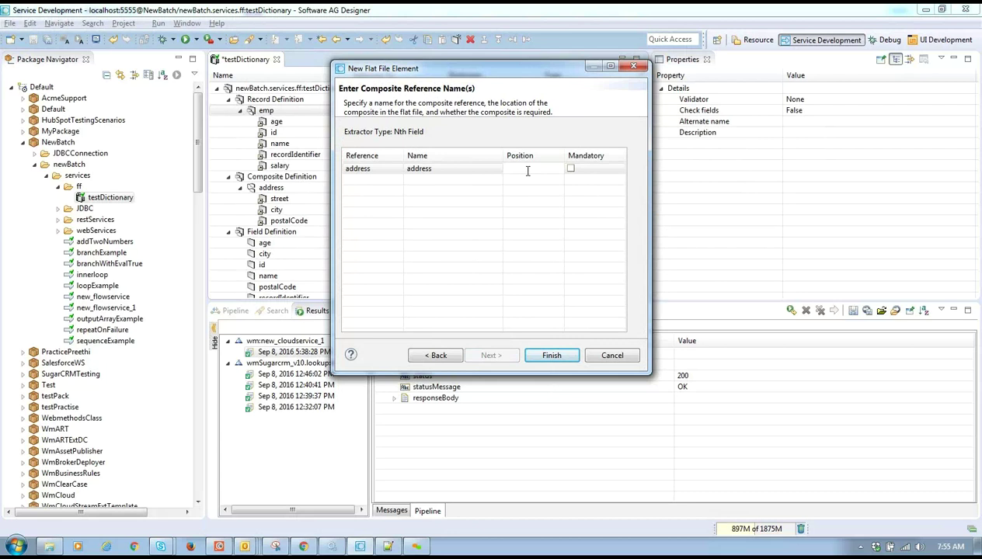
type("5")
left_click(563, 360)
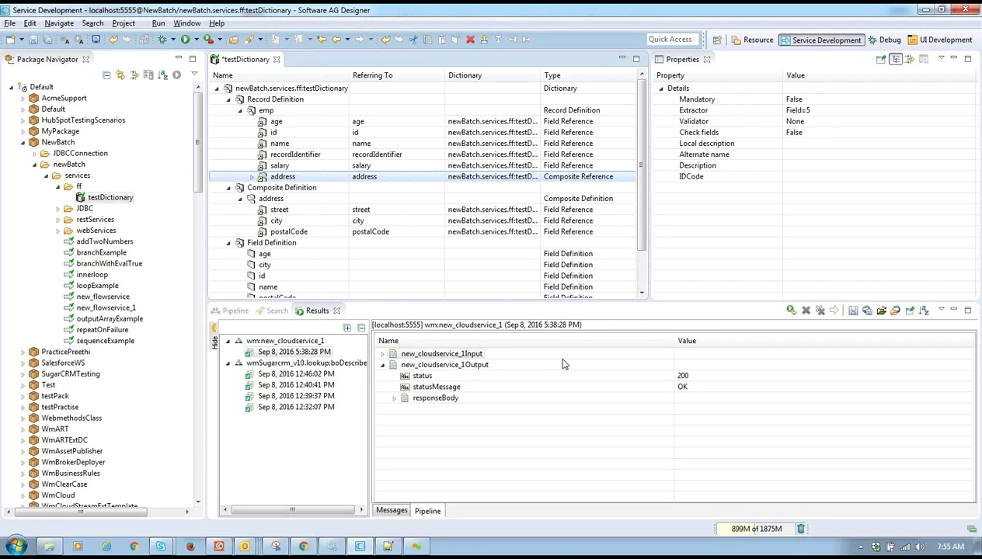
- Save testDictionary and review name's Validator, Format service, Description and Data type properties
key("ctrl+s")
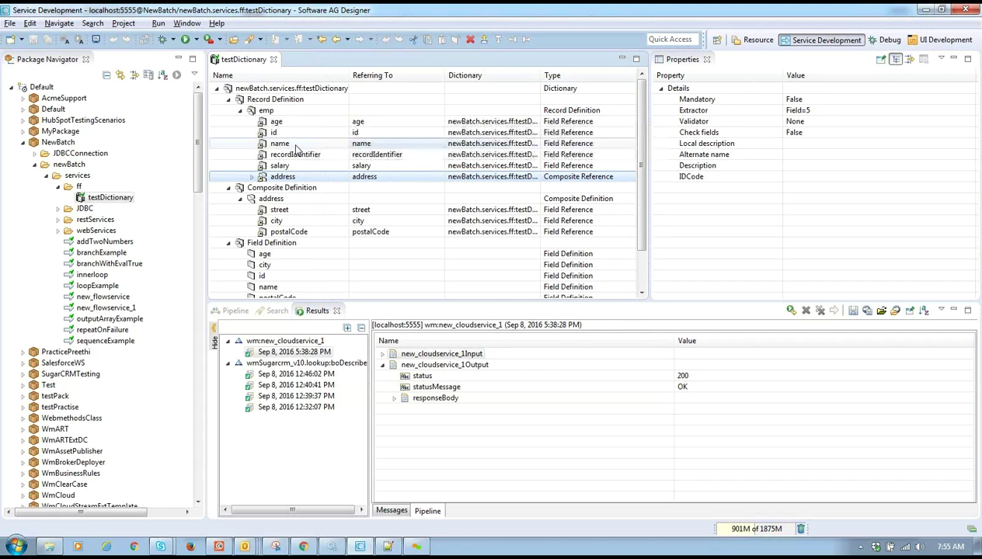
left_click(294, 145)
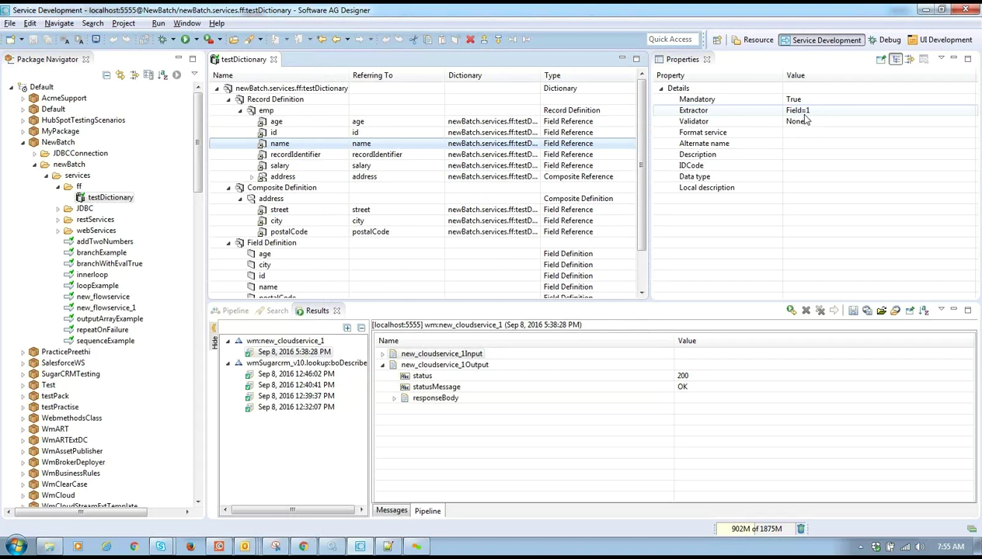
left_click(843, 123)
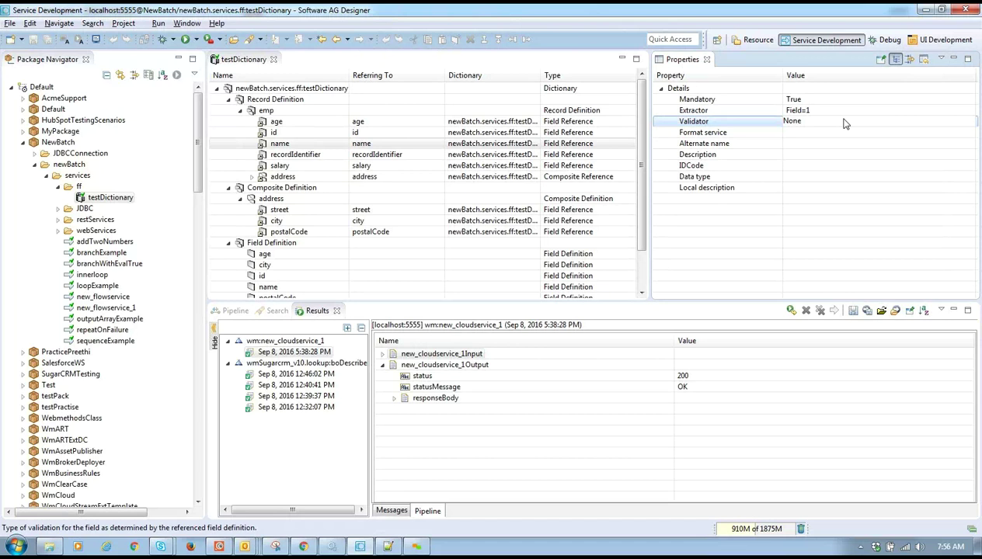
left_click(780, 135)
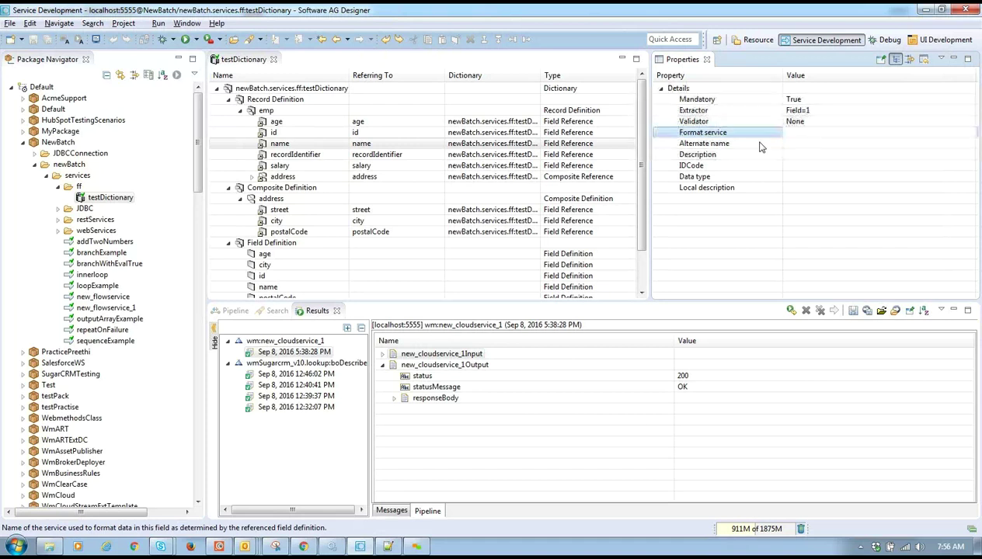
left_click(791, 132)
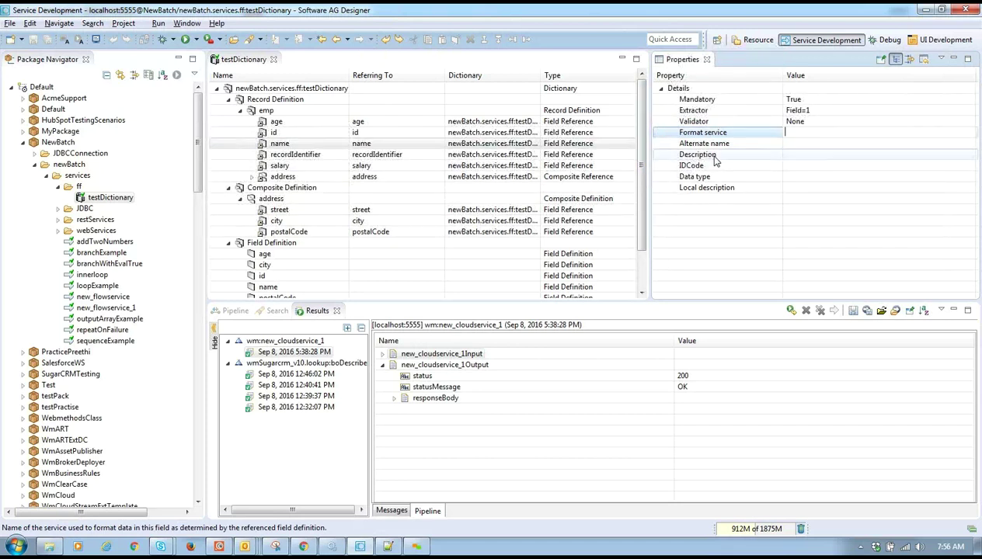
left_click(795, 159)
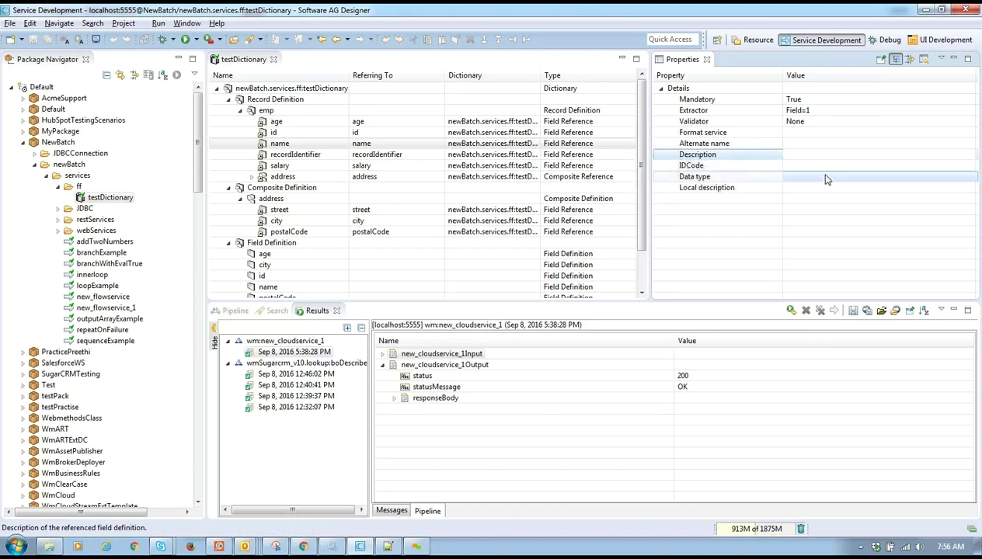
left_click(826, 178)
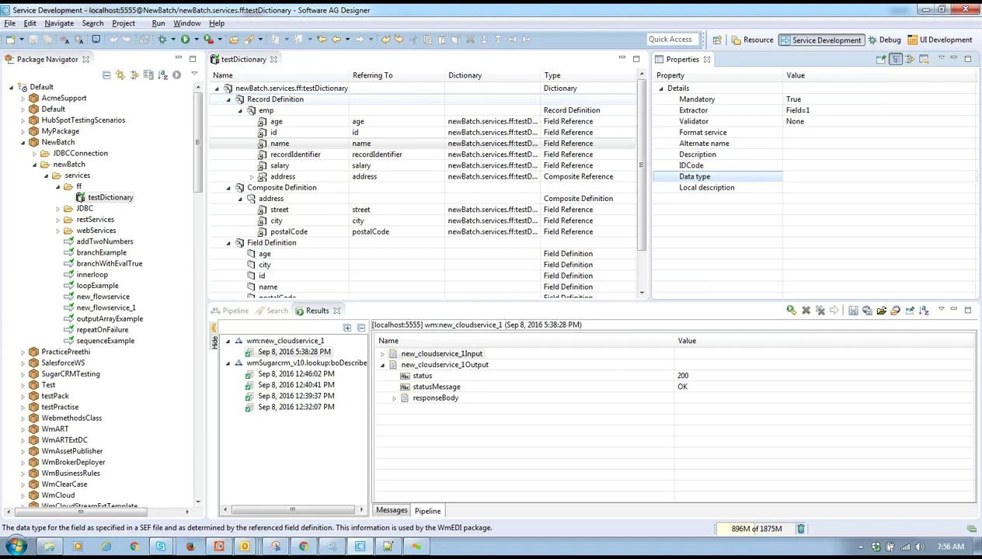
left_click(218, 88)
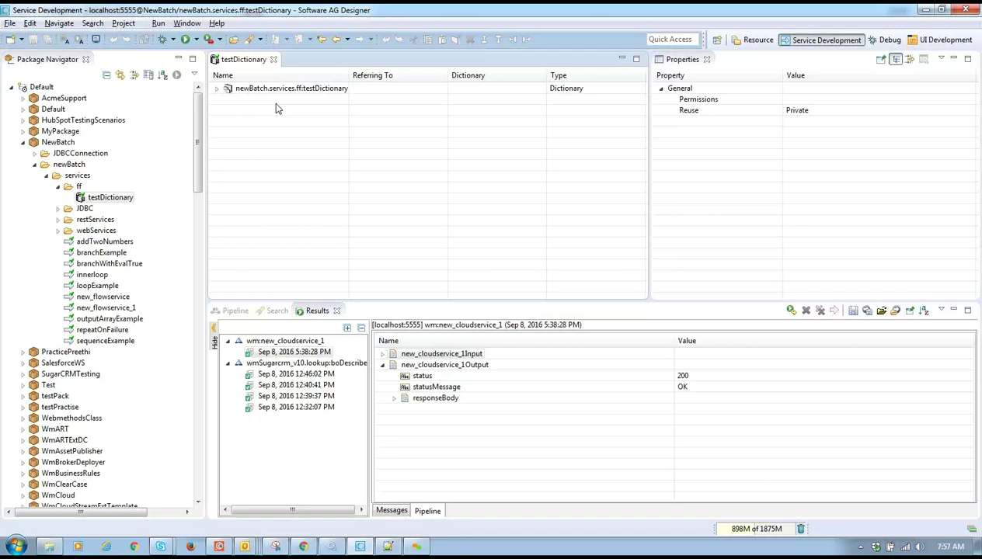
- Create a flat file schema named empShema in the ff folder
right_click(69, 188)
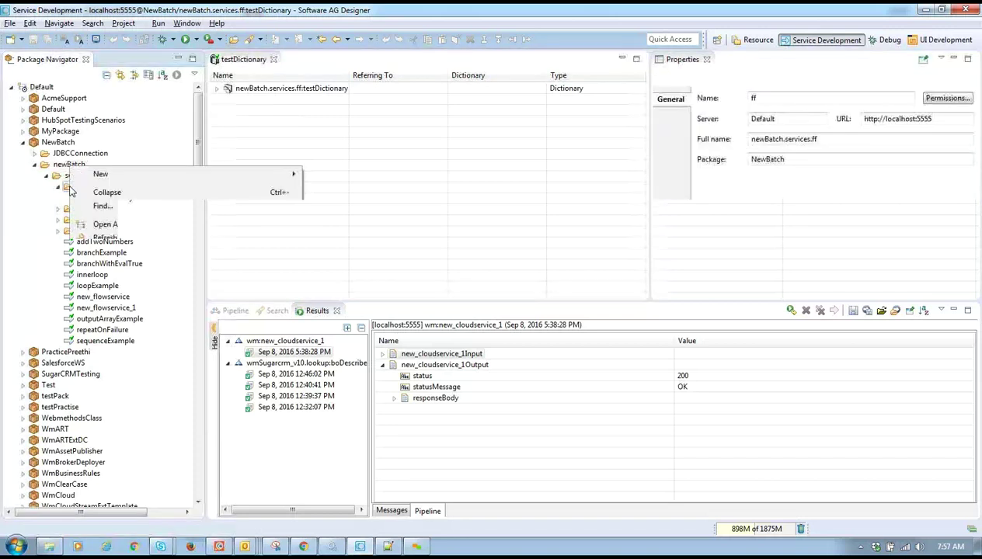
mouse_move(233, 174)
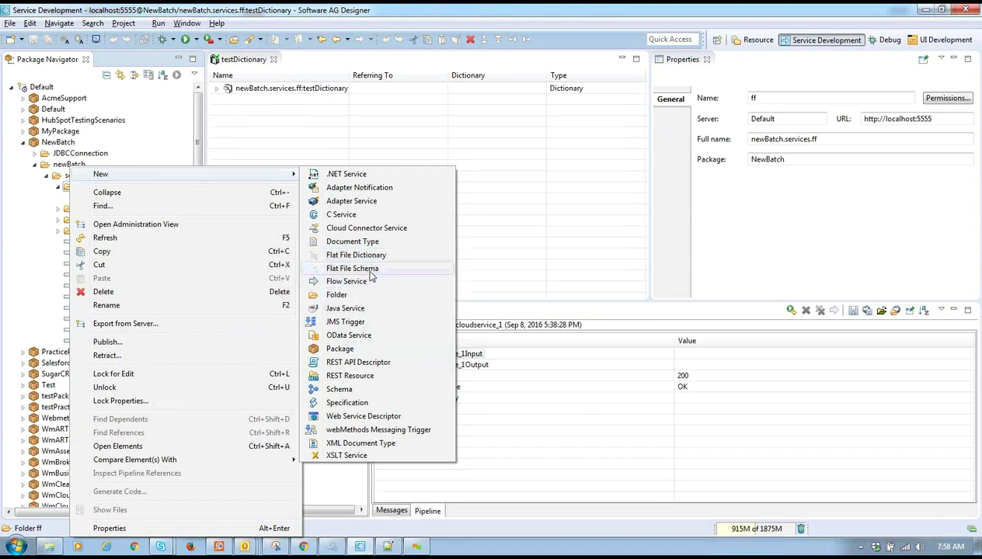
left_click(370, 269)
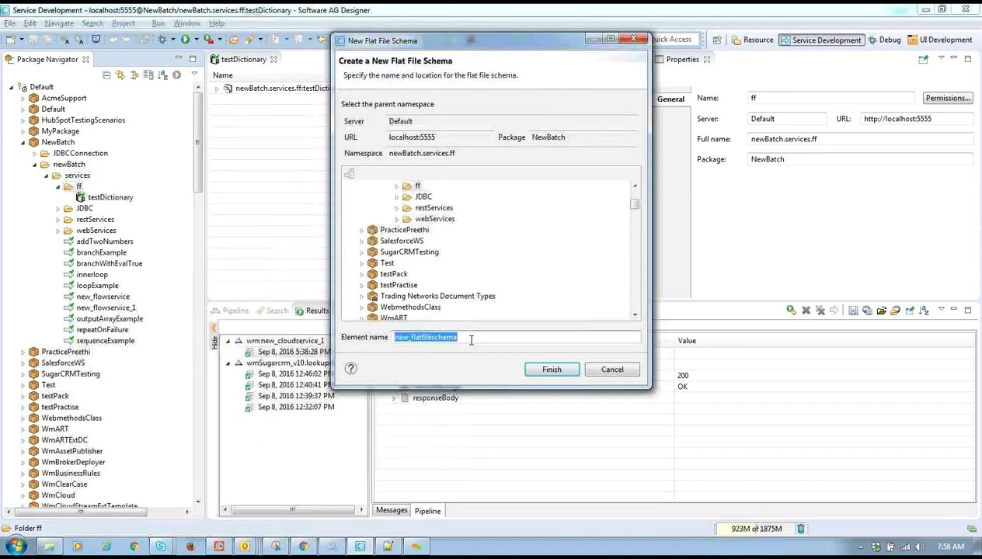
type("test")
key("BackSpace")
key("BackSpace")
key("BackSpace")
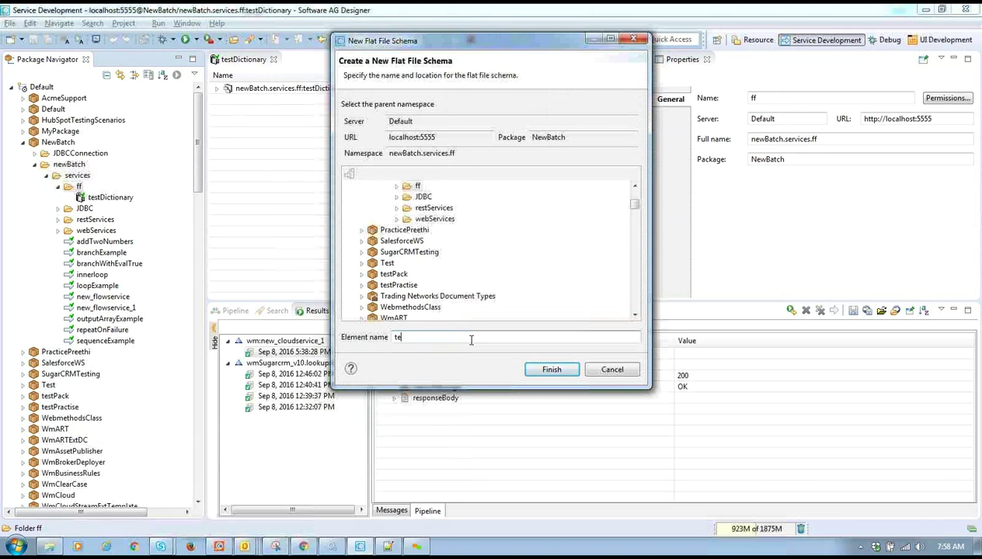
key("BackSpace")
type("empS")
key("BackSpace")
type("Shema")
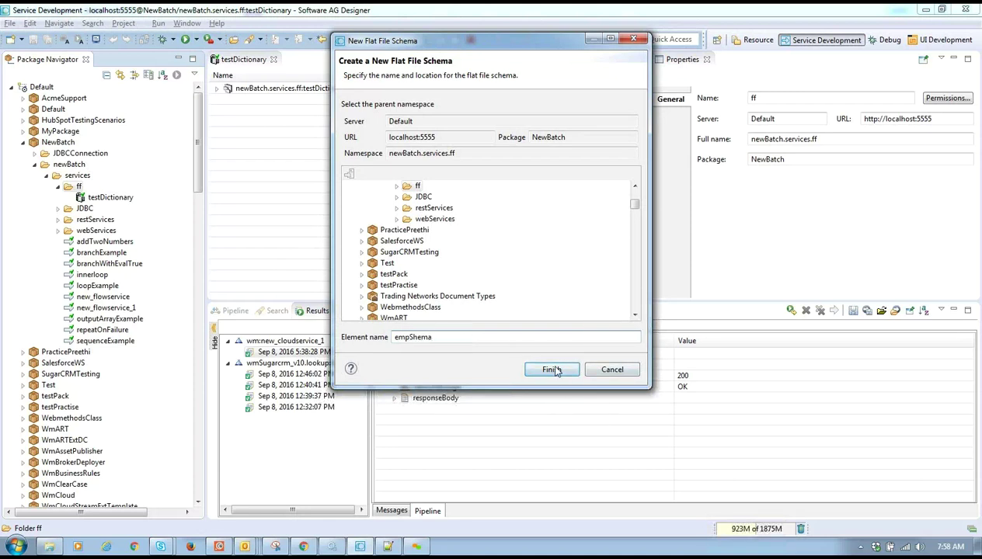
left_click(554, 371)
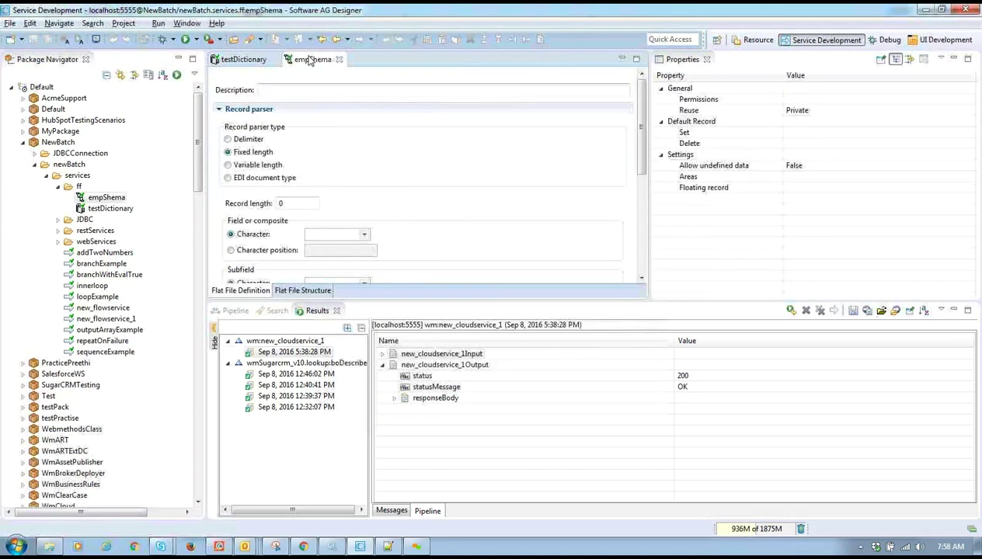
- Maximize the empShema editor and set its record parser type to Delimiter
double_click(309, 60)
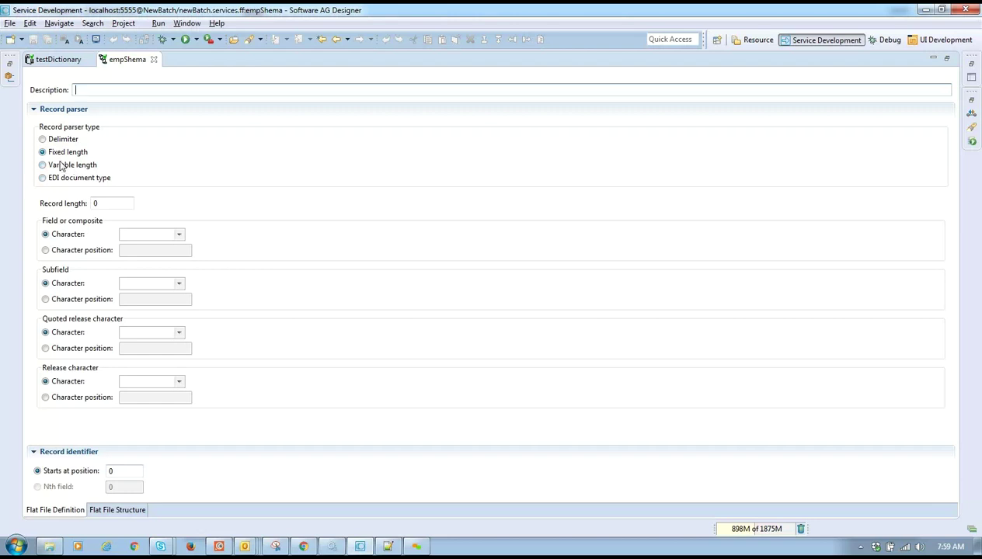
left_click(57, 166)
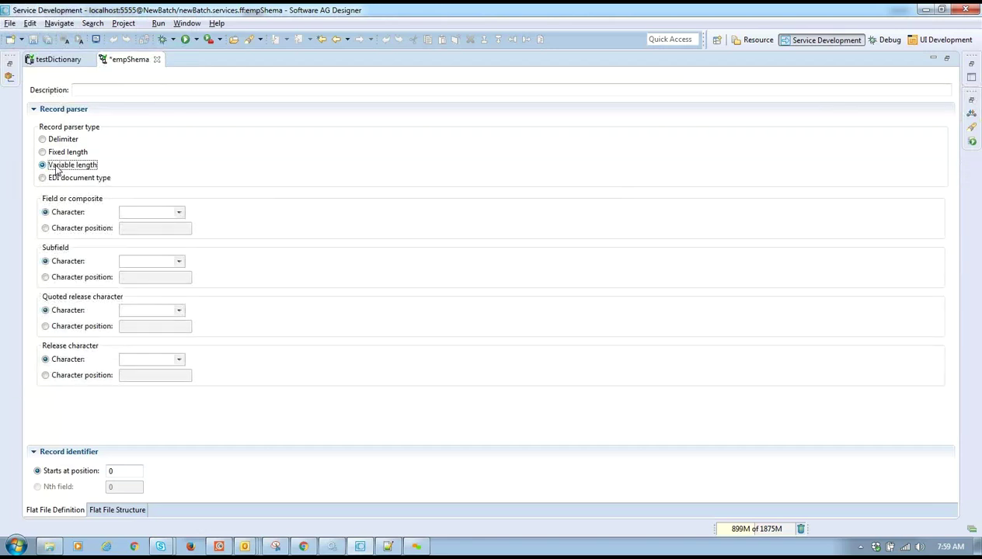
left_click(62, 154)
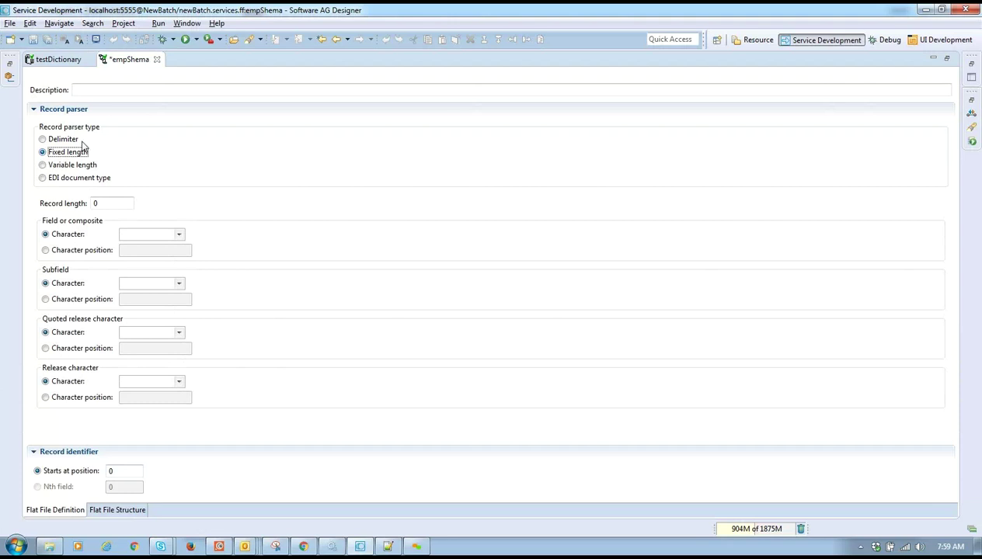
left_click(67, 142)
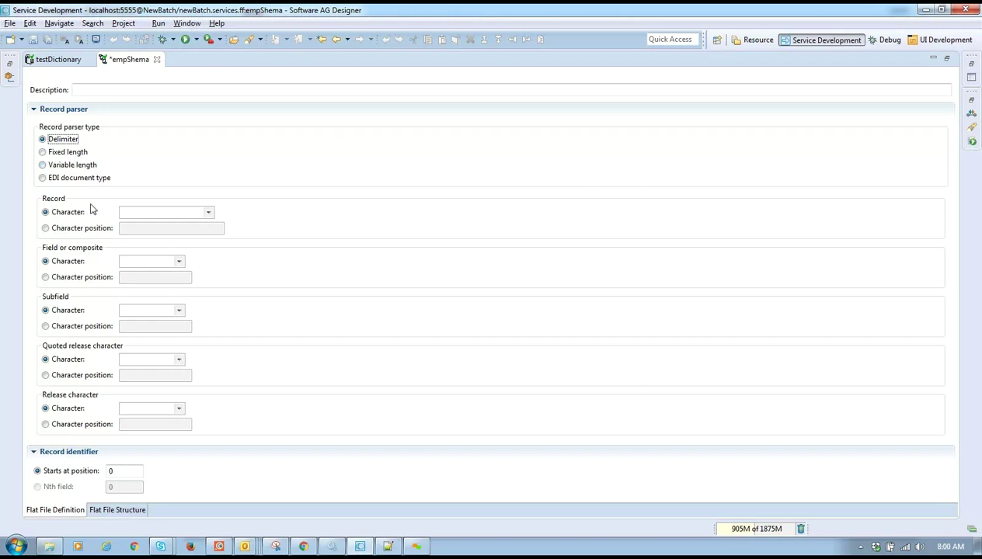
- Choose newline as record delimiter, ',' as field delimiter and ':' as subfield delimiter
left_click(130, 211)
left_click(208, 212)
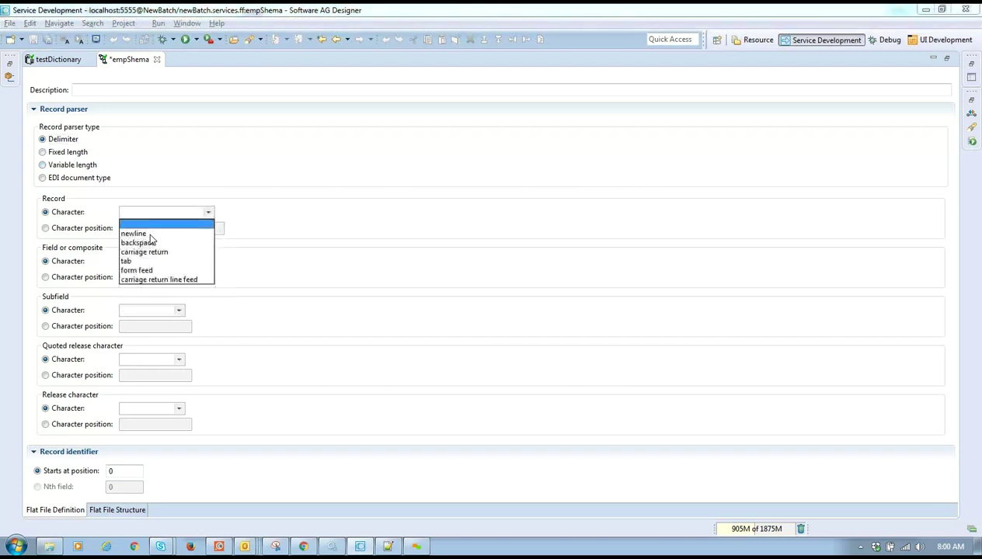
left_click(151, 235)
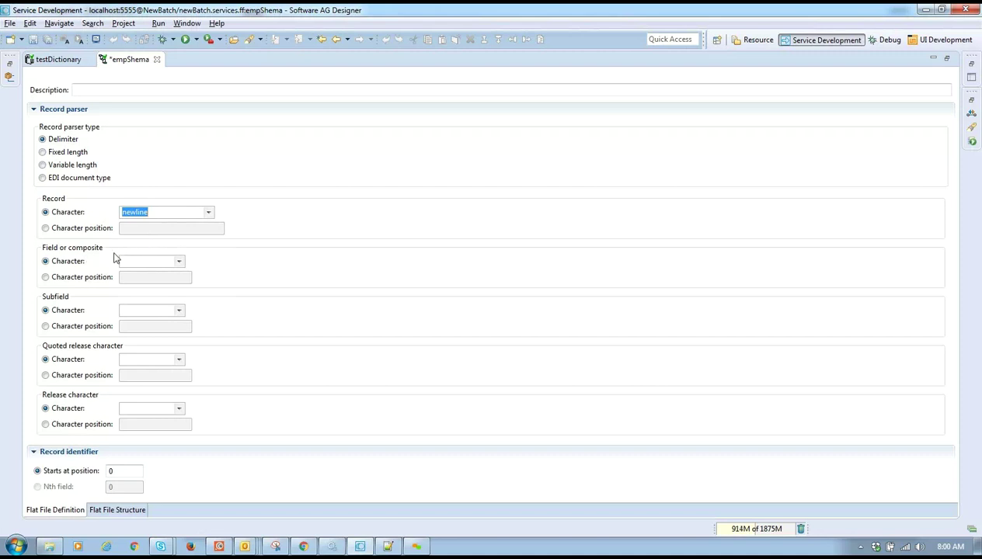
left_click(147, 260)
type(",")
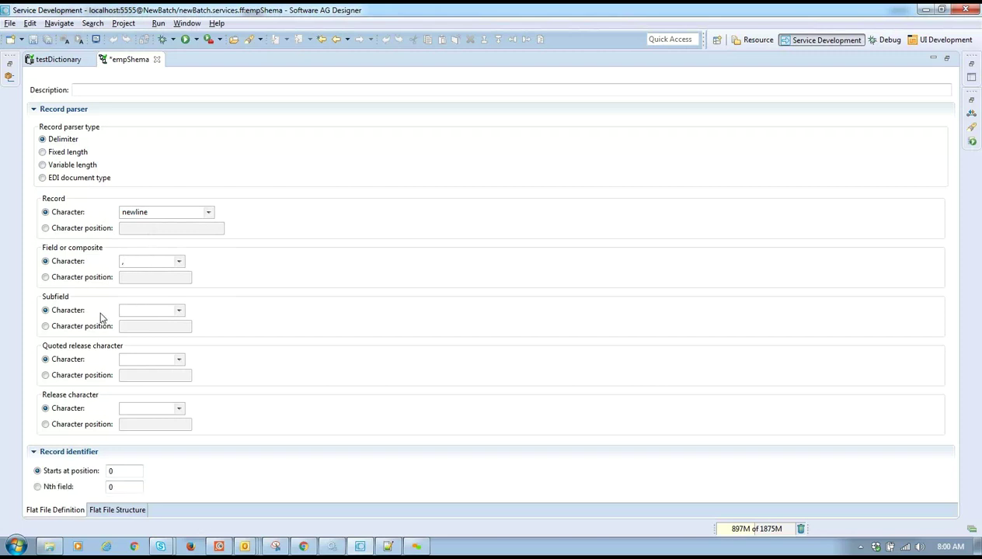
left_click(134, 311)
type(":")
left_click(129, 359)
left_click(387, 545)
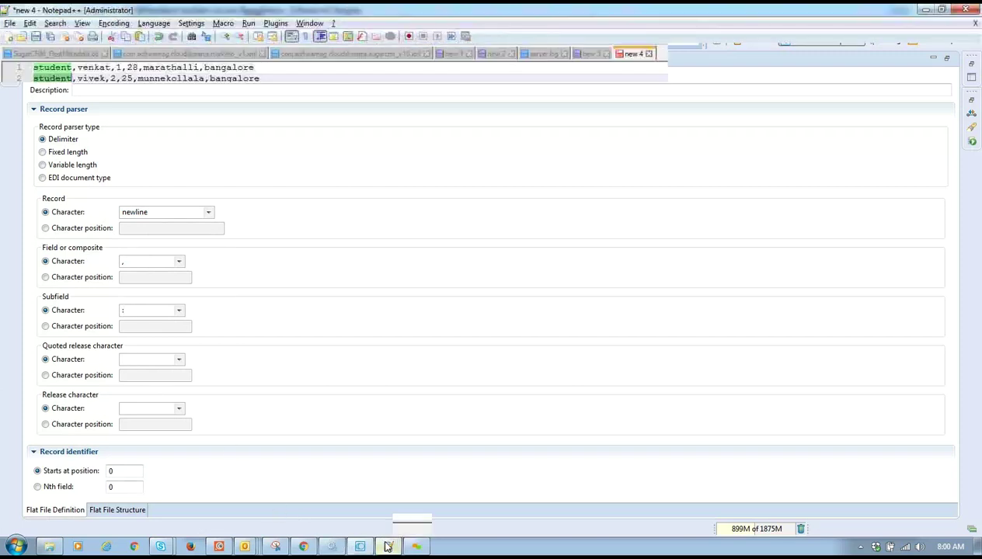
left_click(110, 68)
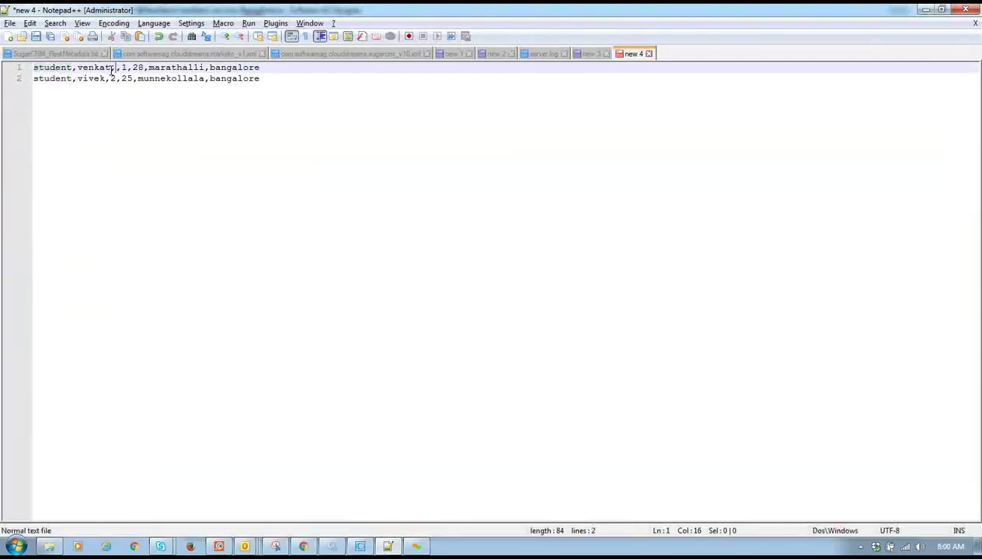
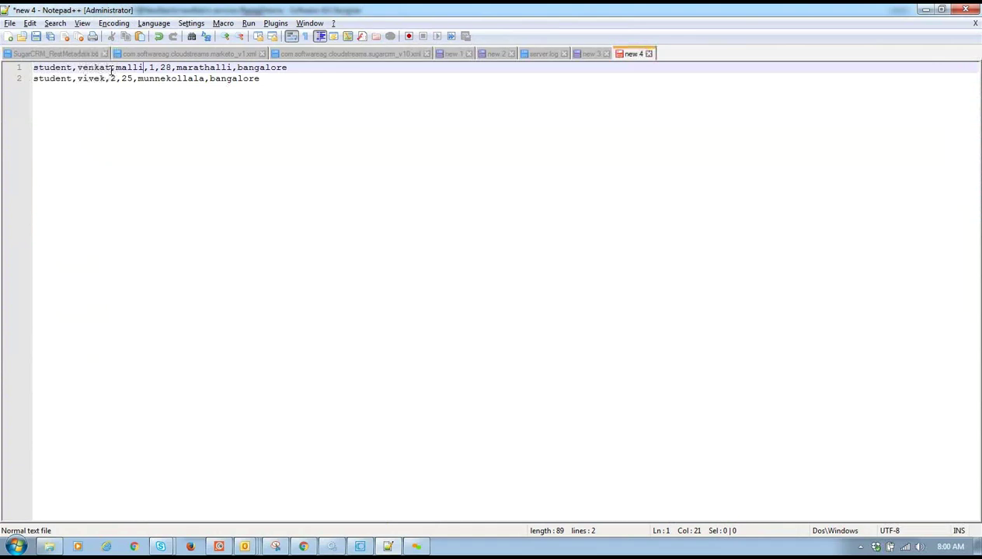
left_click(79, 67)
key("shift+Right")
key("shift+Right")
key("shift+Right")
key("shift+Right")
key("shift+Right")
key("shift+Right")
key("shift+Right")
key("shift+Right")
key("shift+Right")
key("shift+Right")
key("shift+Right")
key("shift+Right")
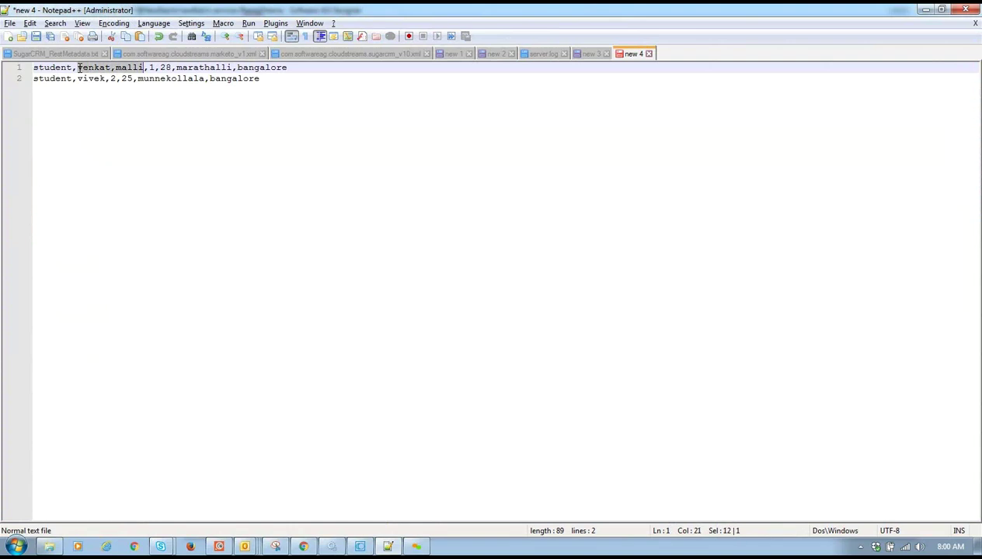
key("shift+Right")
key("shift+Left")
left_click(114, 68)
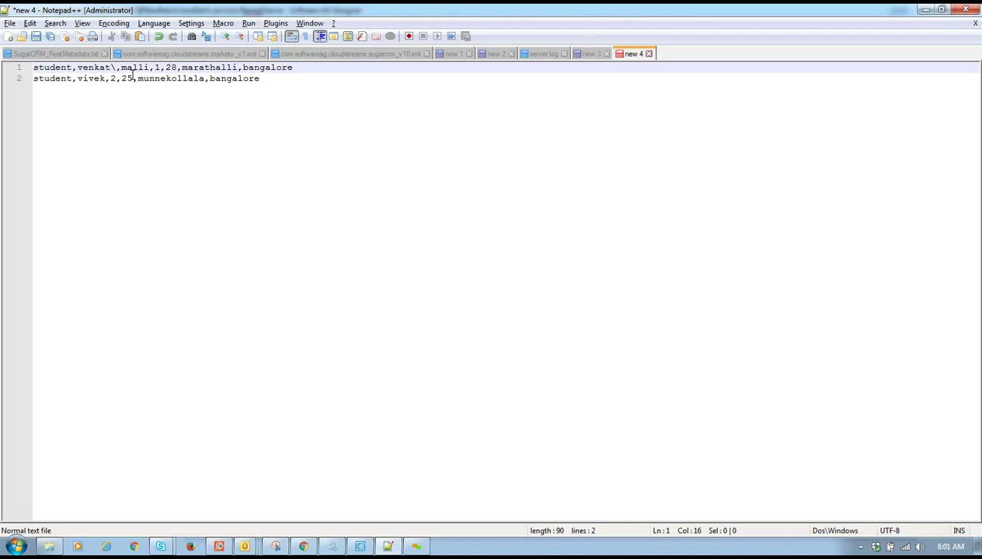
key("alt+Tab")
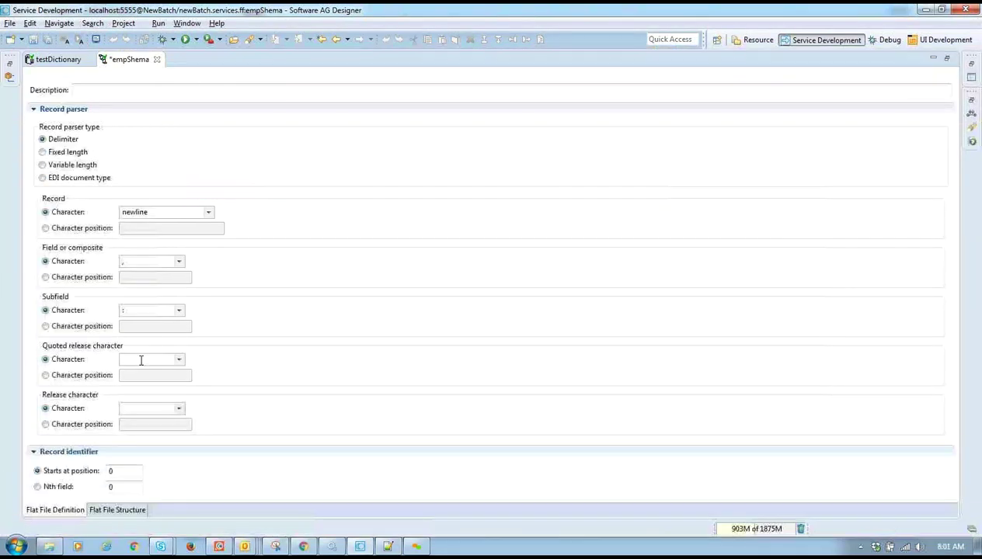
- Append "rtetrwsef" to line 1, escaping the opening quote with a backslash
left_click(389, 548)
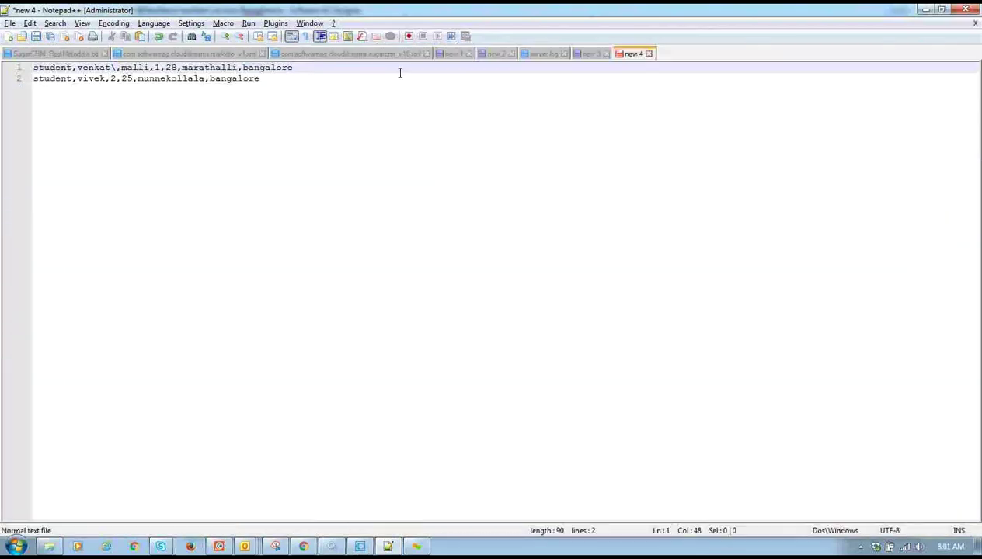
type("\"rtetrwsef")
left_click_drag(361, 69, 307, 75)
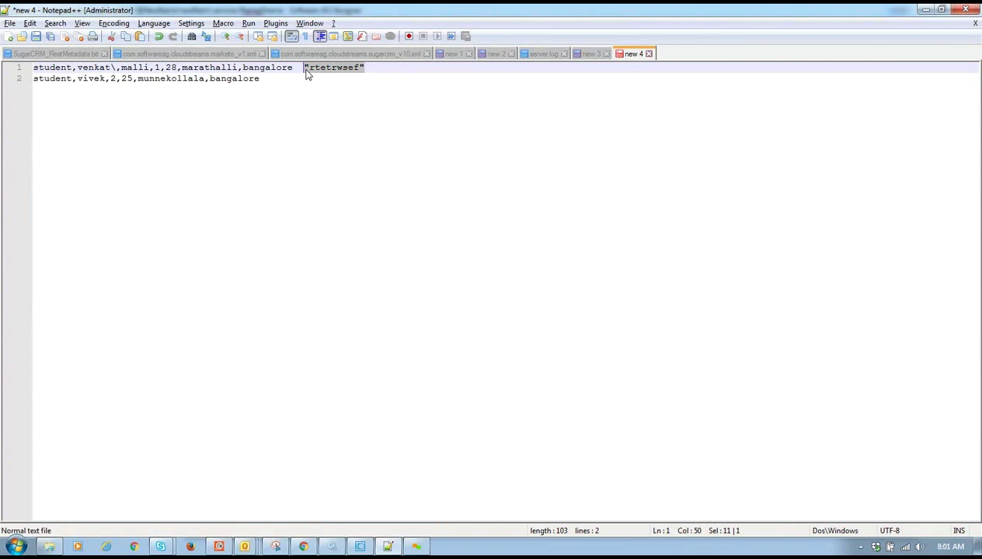
left_click(303, 69)
type("\\")
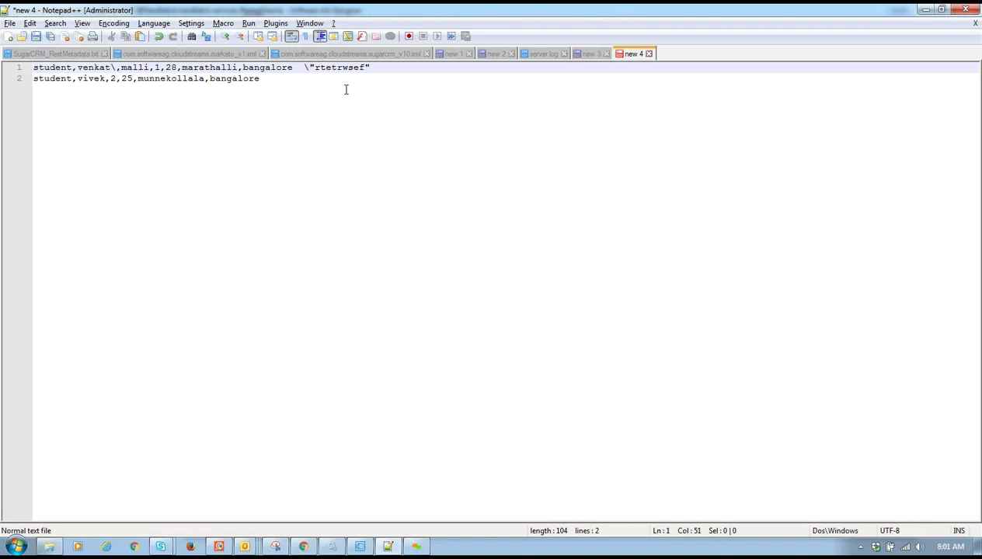
type("\\")
left_click_drag(380, 68, 367, 68)
key("alt+Tab")
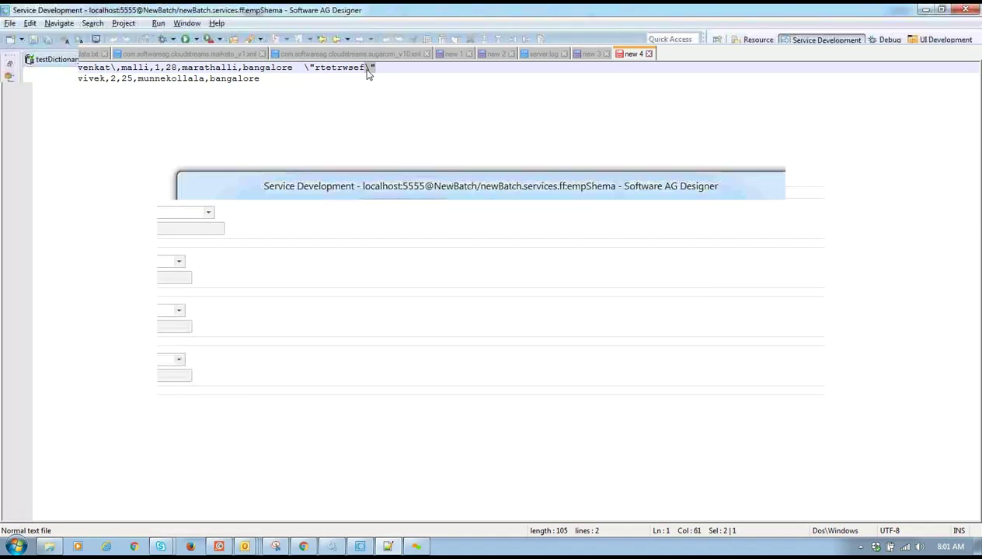
- Use '\' as the quoted release character, identify records by Nth field, and save empShema past the warning
left_click(132, 362)
type("\\")
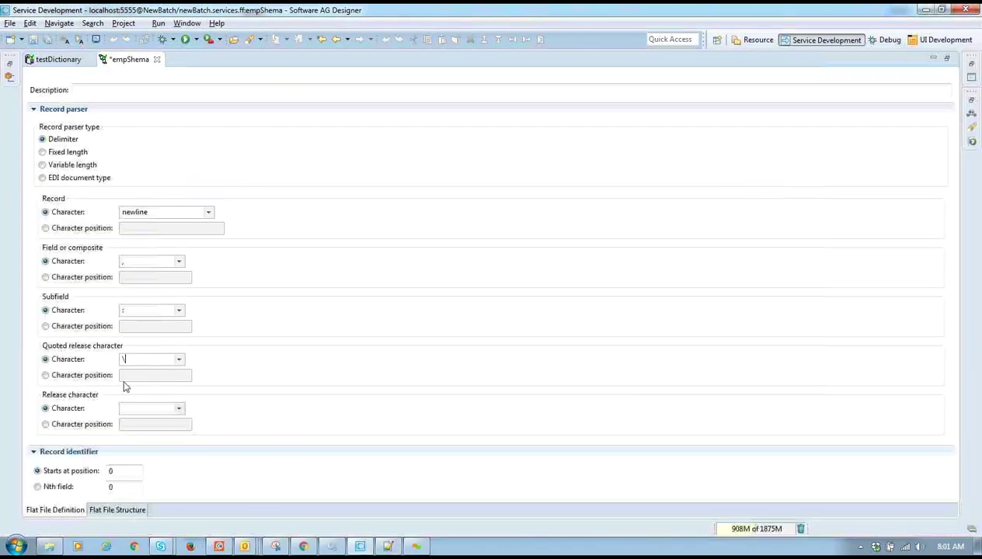
type("\\")
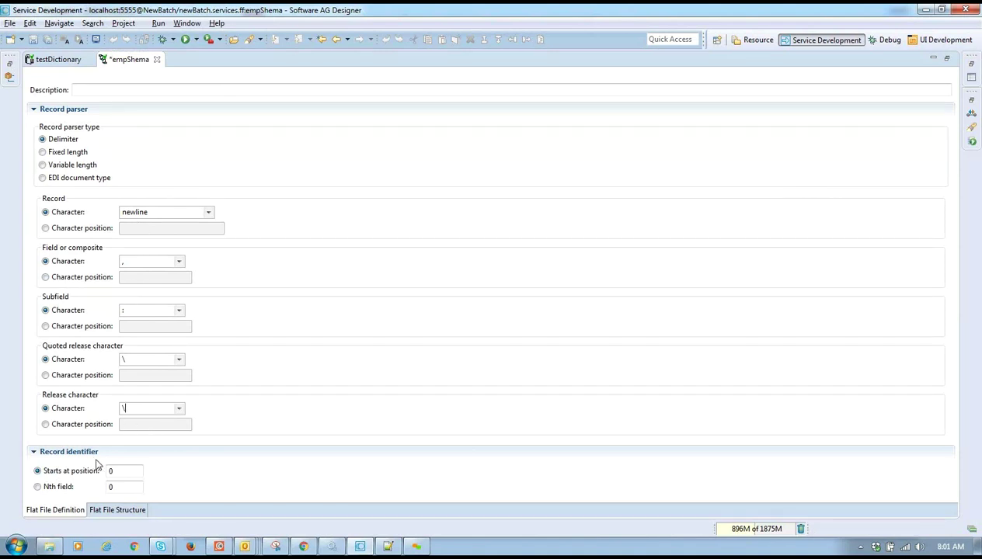
left_click(53, 486)
key("ctrl+s")
left_click(614, 296)
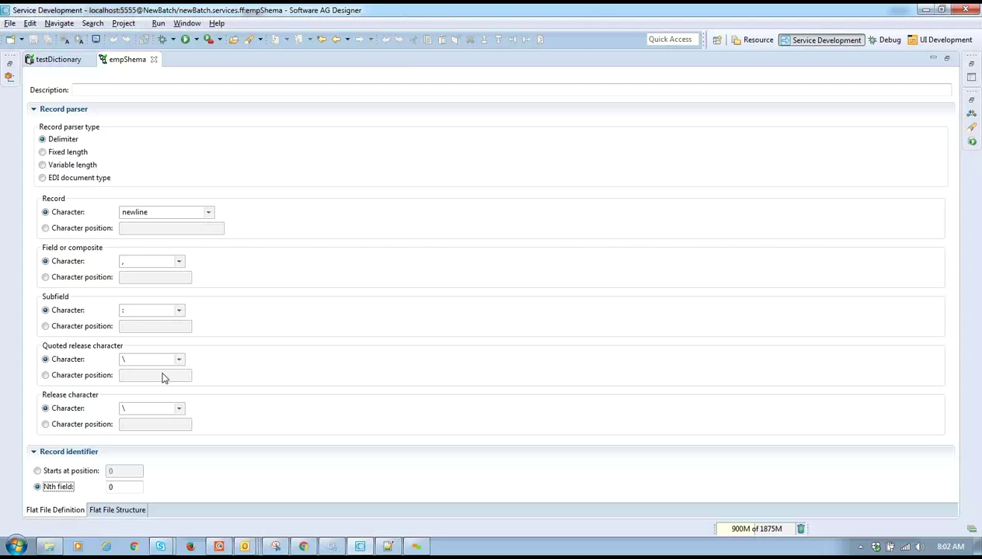
- View empShema's Flat File Structure tab, then return to the delimiter settings
left_click(107, 510)
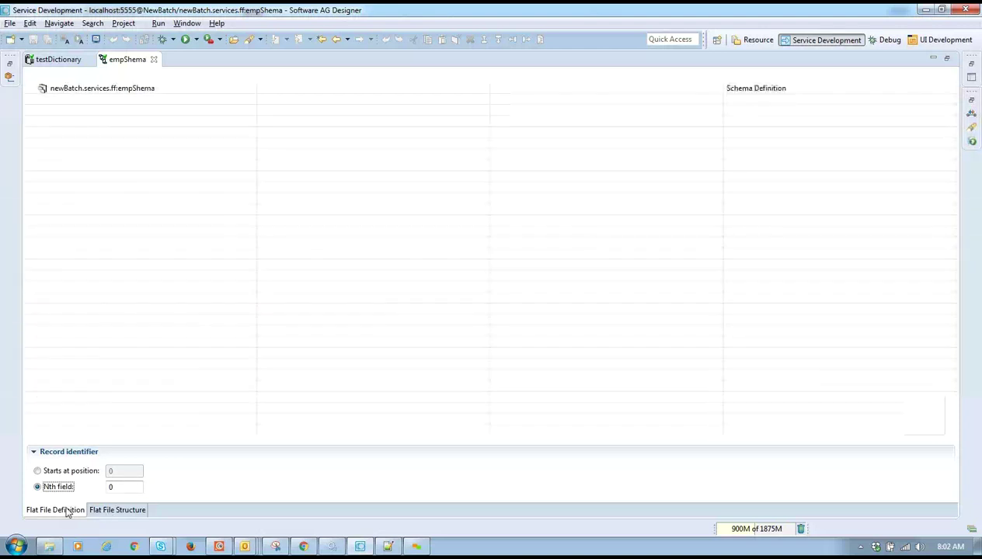
left_click(67, 511)
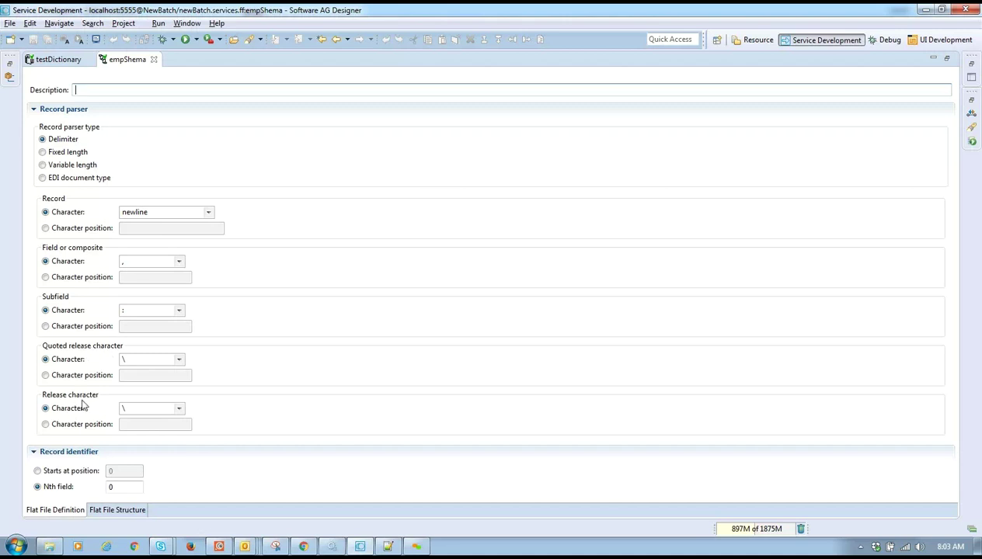
mouse_move(245, 546)
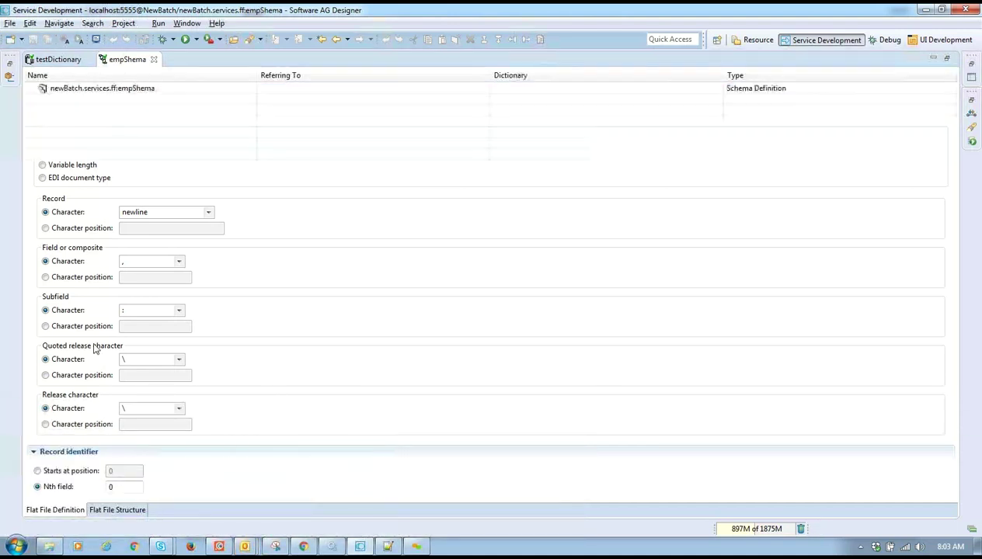
right_click(141, 93)
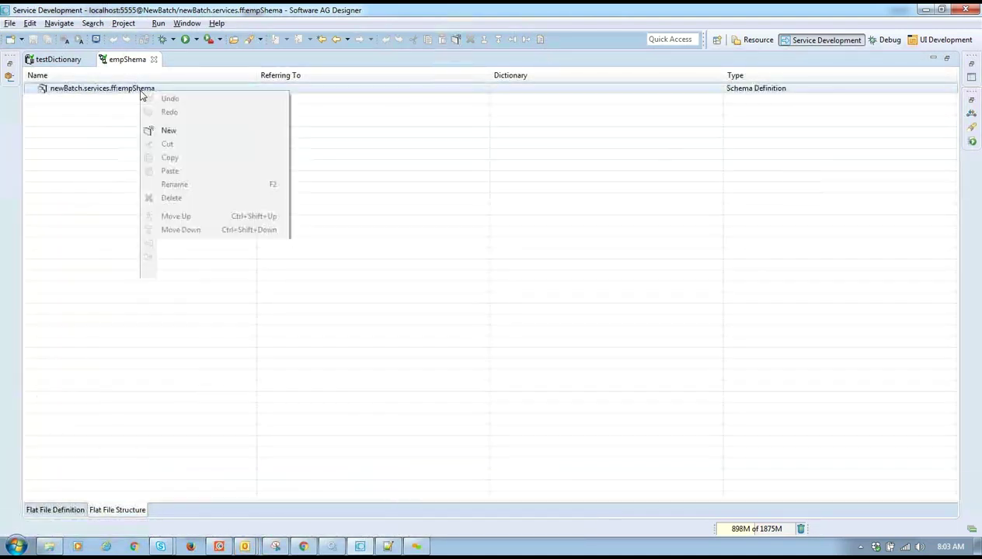
left_click(166, 130)
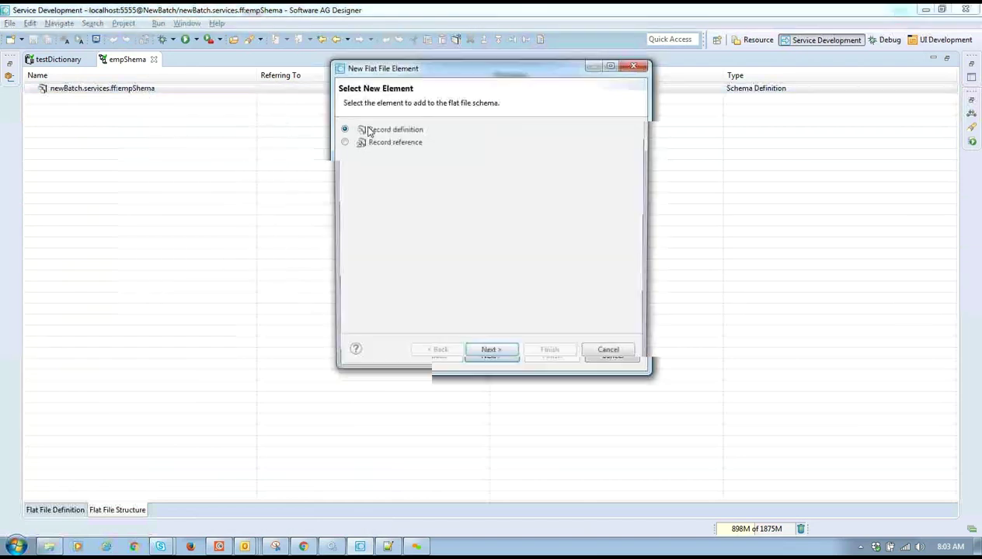
left_click(490, 357)
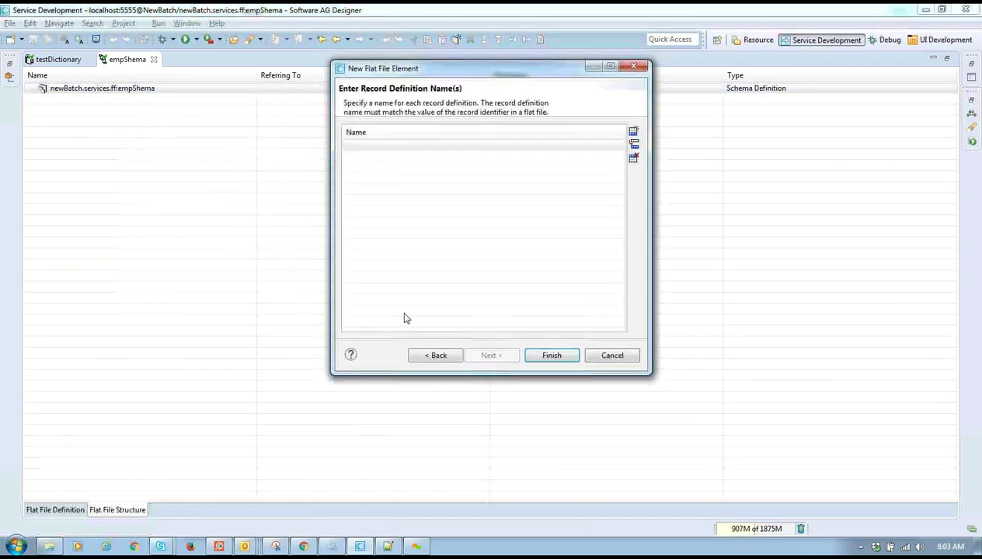
left_click(433, 354)
left_click(381, 144)
left_click(508, 357)
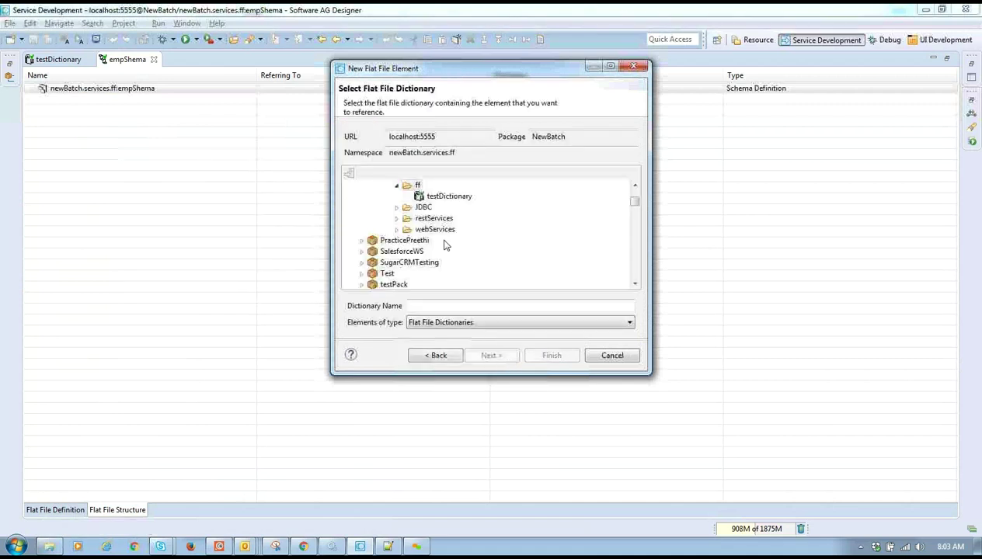
left_click(443, 197)
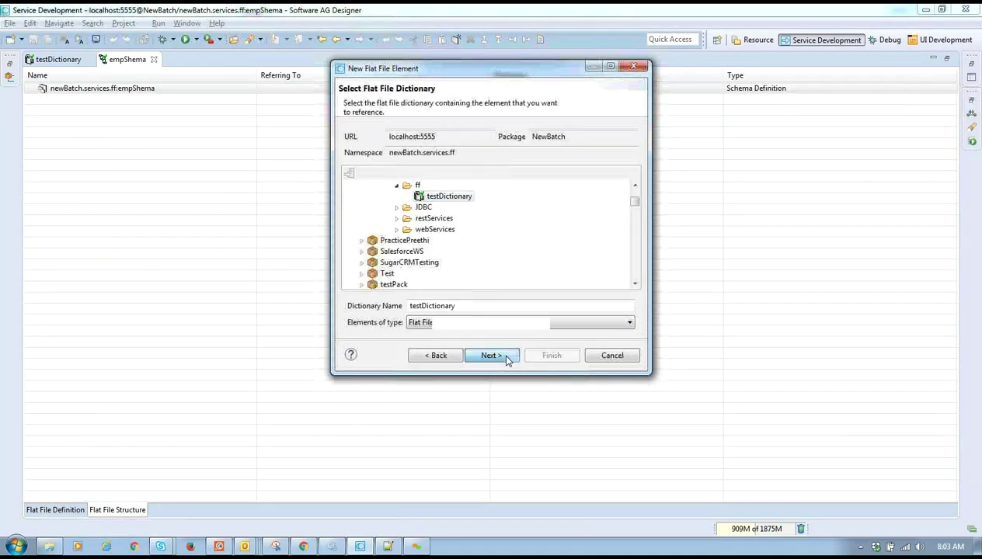
left_click(506, 358)
double_click(364, 131)
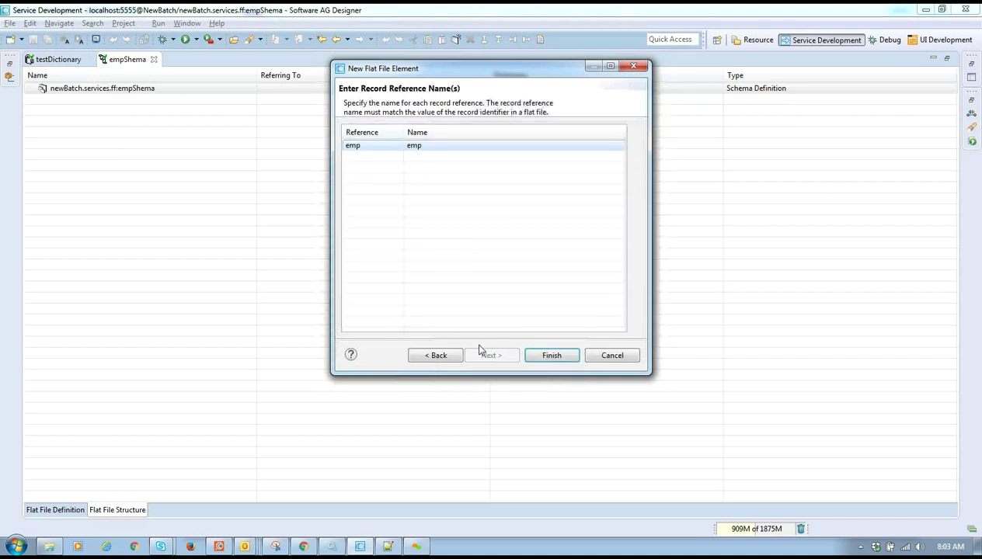
left_click(552, 355)
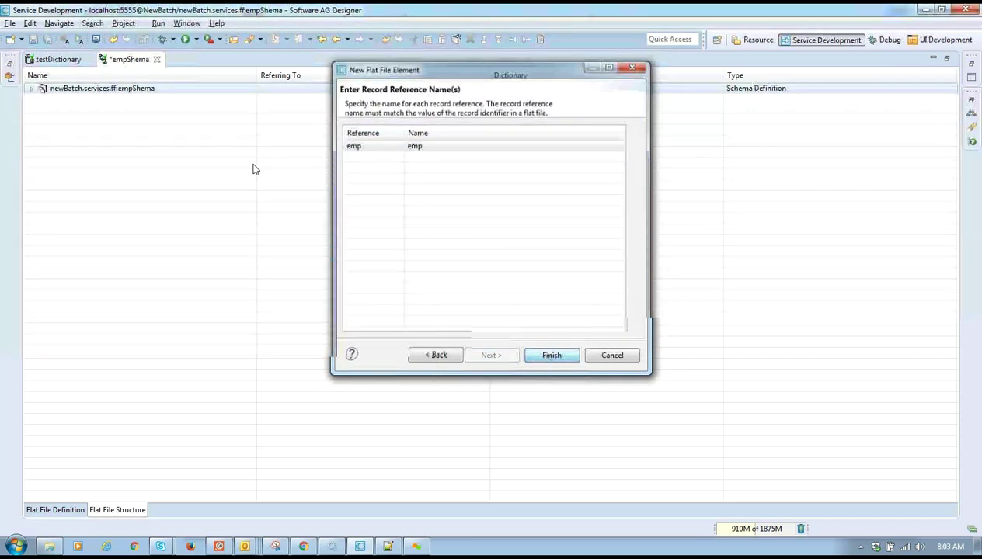
left_click(45, 101)
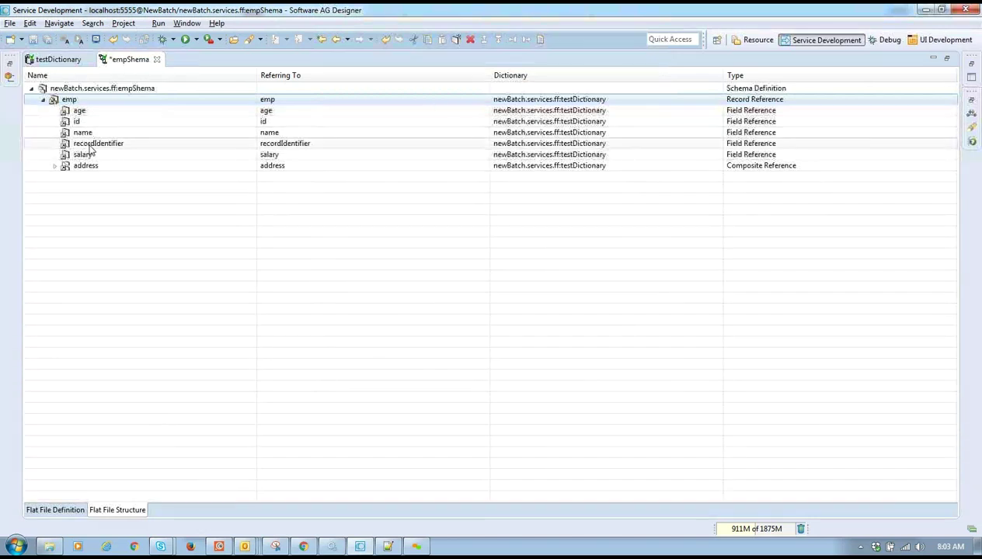
key("ctrl+s")
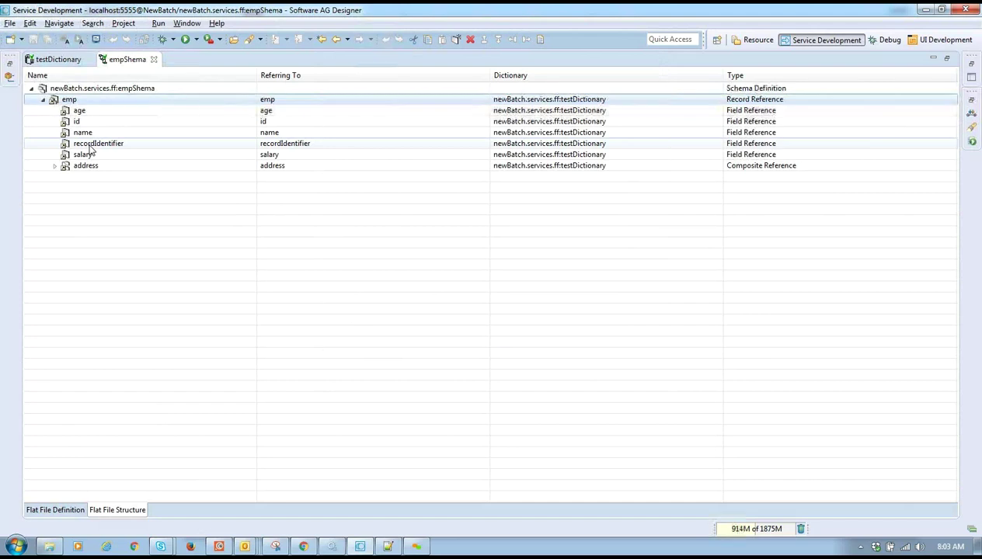
left_click(121, 61)
double_click(120, 61)
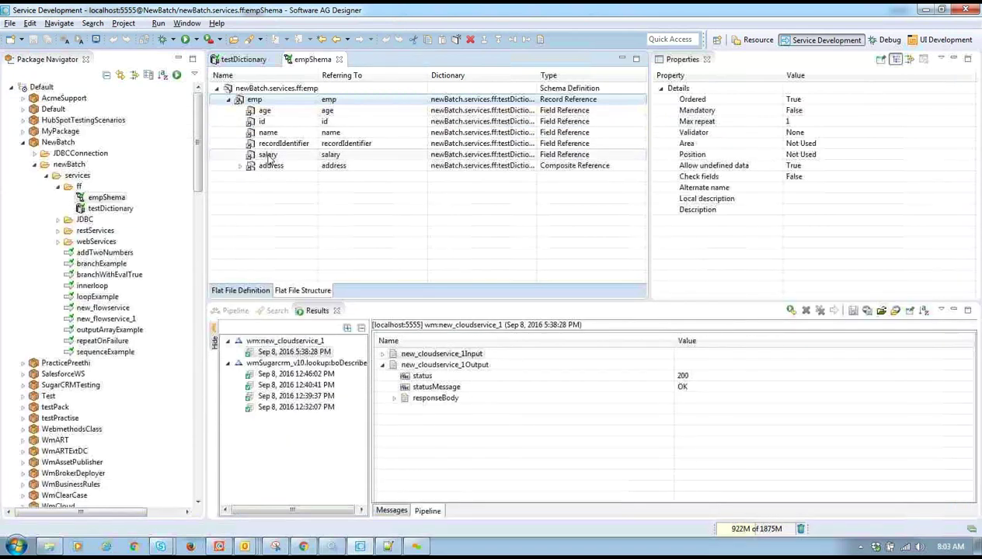
left_click(286, 145)
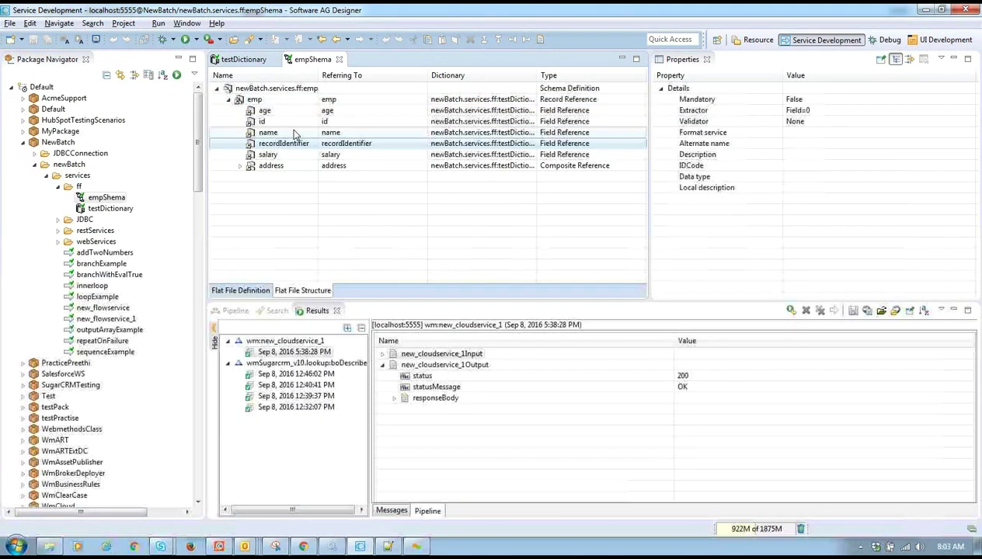
left_click(293, 133)
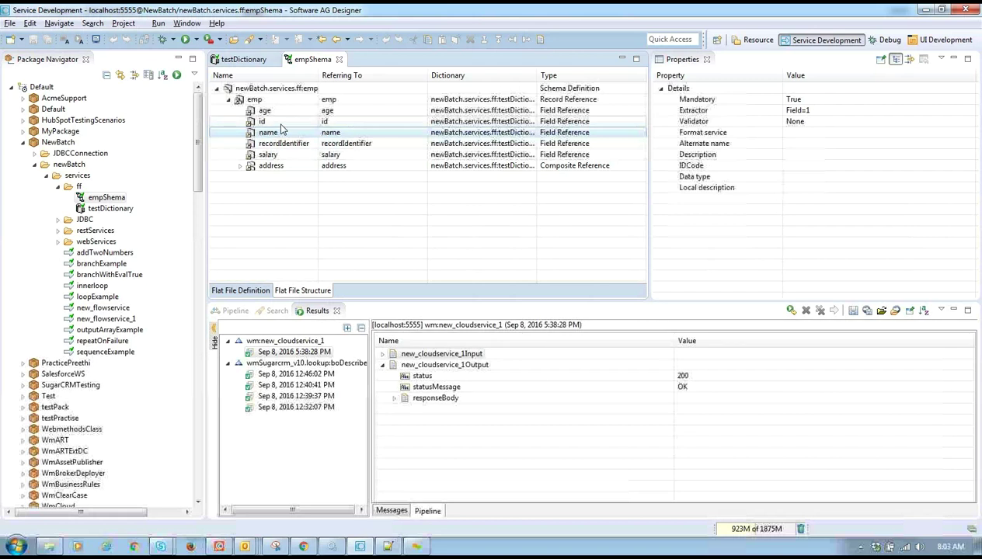
left_click(281, 122)
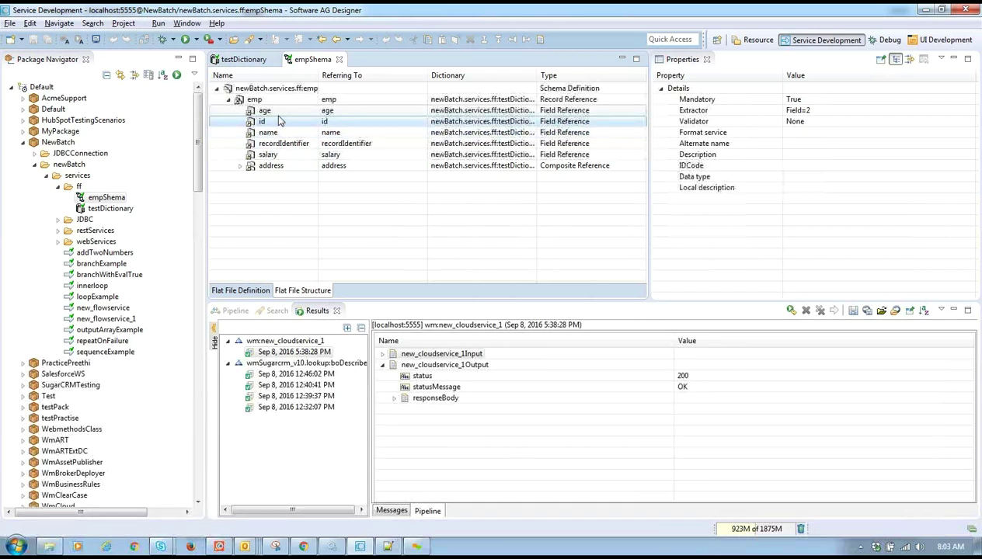
left_click(272, 114)
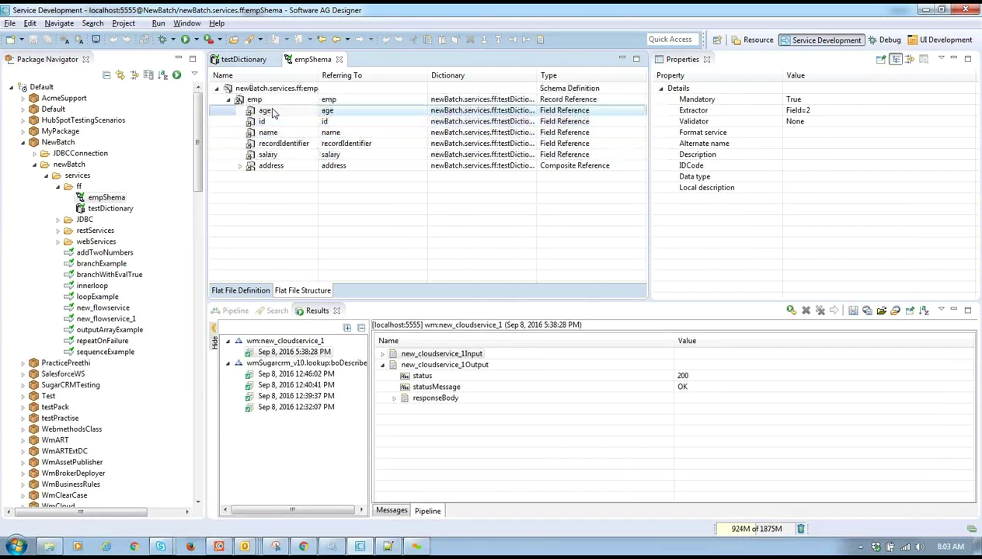
left_click(285, 157)
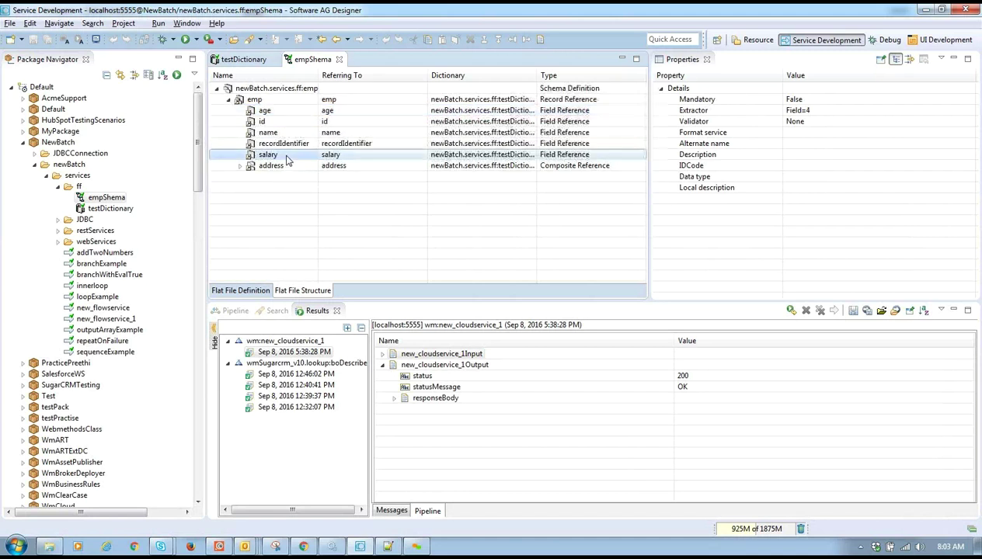
left_click(281, 166)
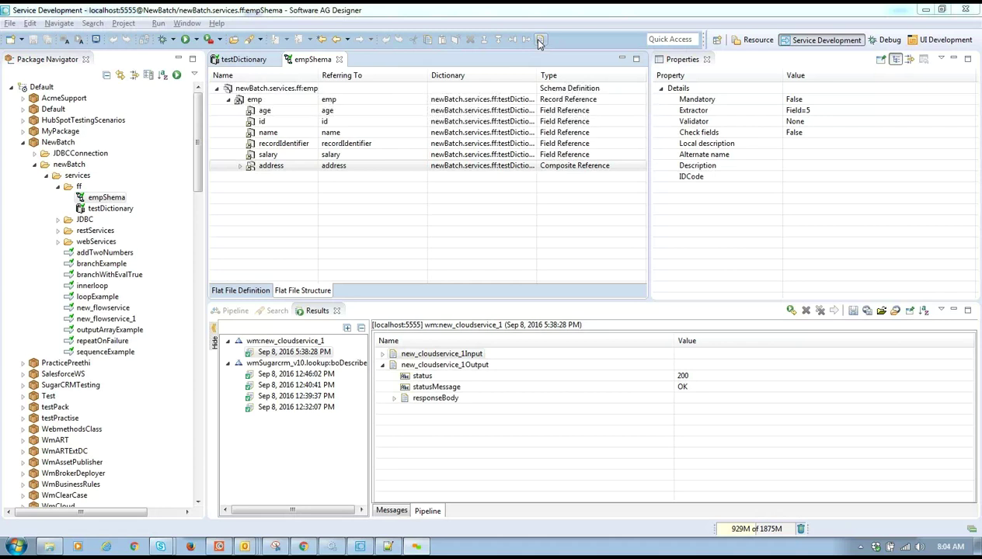
- Generate the empShemaDT document type and reveal it under newBatch > services > ff
left_click(540, 41)
scroll(142, 202, "down", 8)
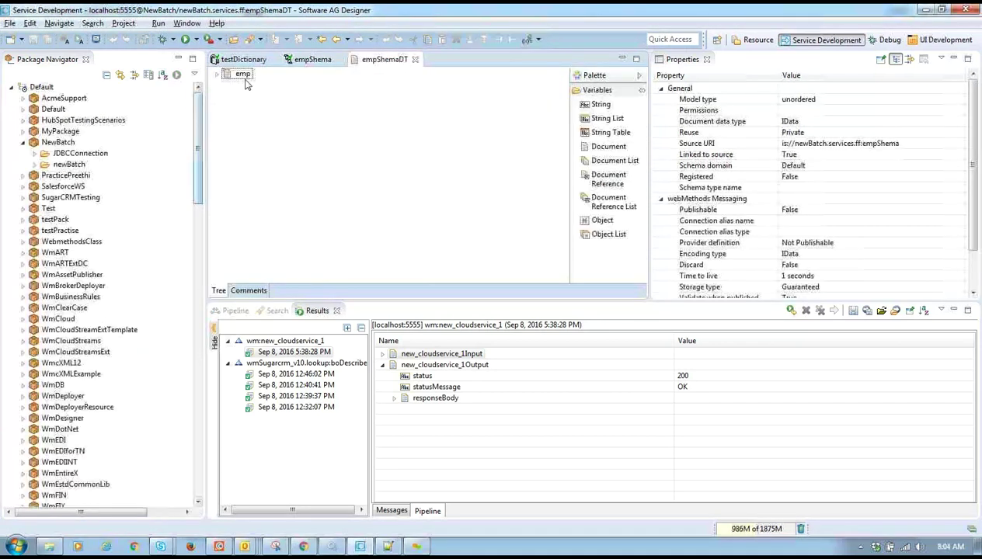
left_click(34, 165)
left_click(46, 175)
left_click(58, 188)
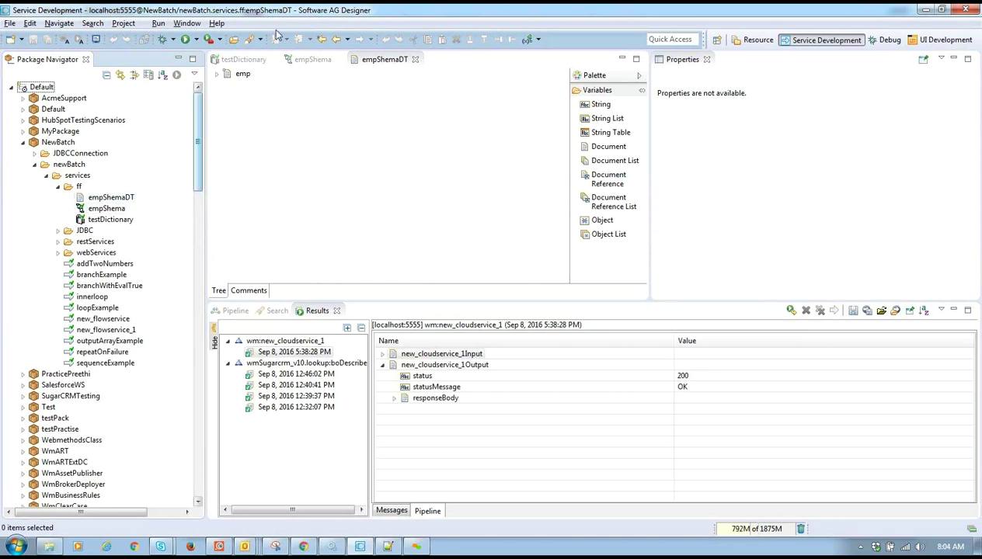
- Expand emp in empShemaDT to review its fields, then close the empShemaDT tab
left_click(217, 74)
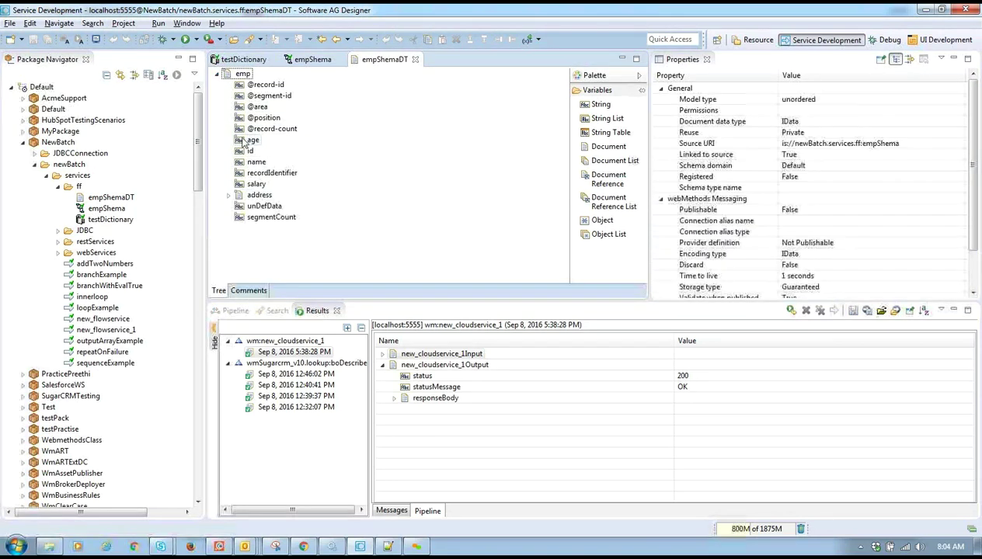
left_click(242, 74)
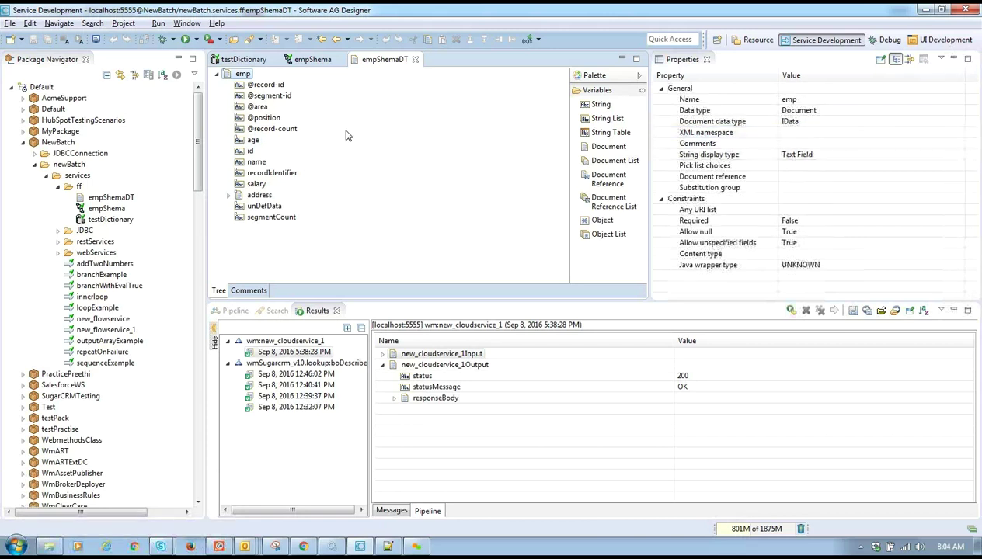
left_click(415, 60)
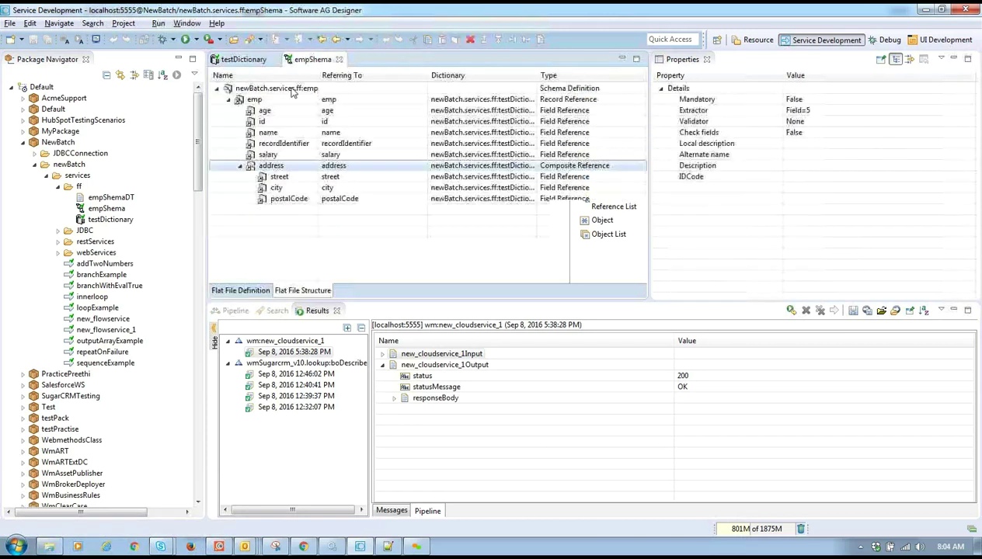
- Set the emp record's Max repeat to Unlimited, then try 100 and save
left_click(262, 103)
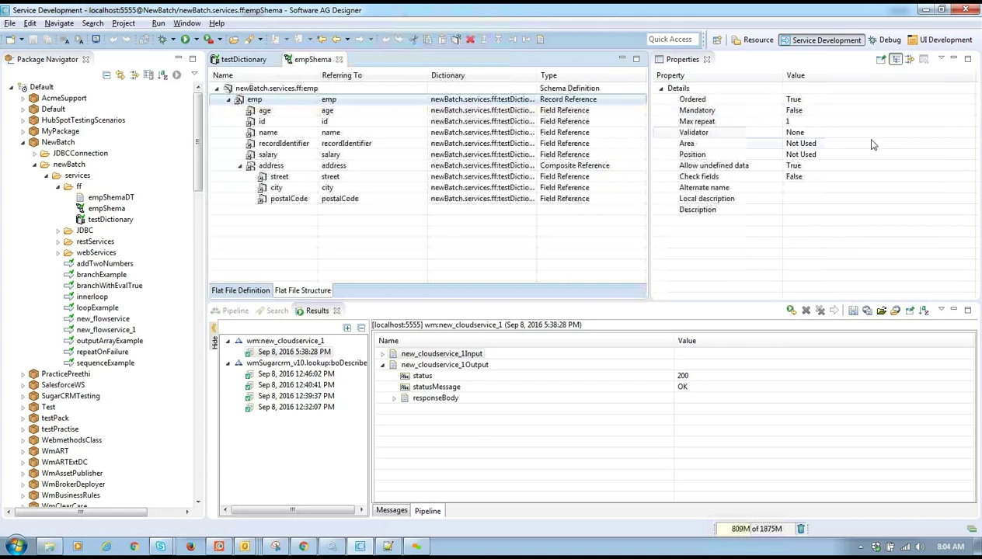
left_click(790, 123)
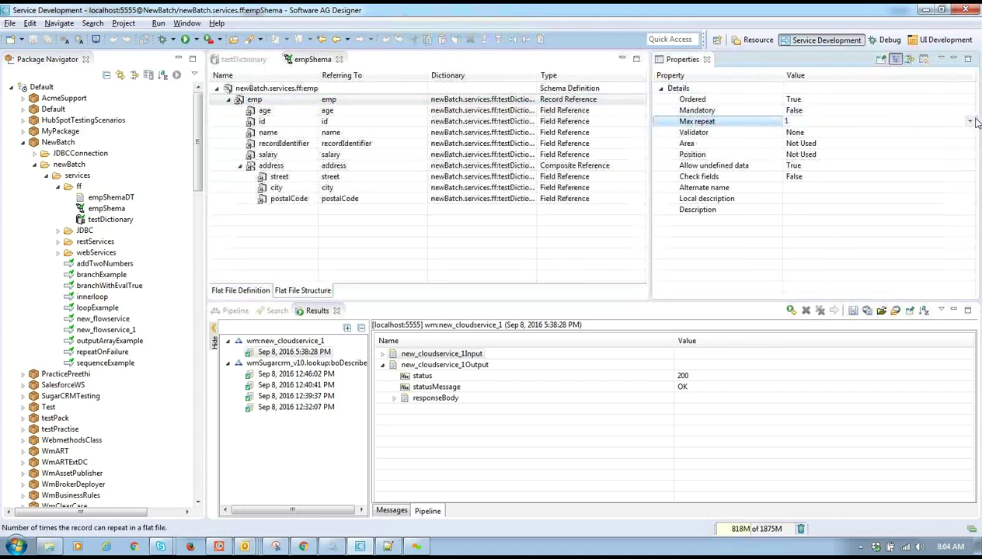
left_click(969, 122)
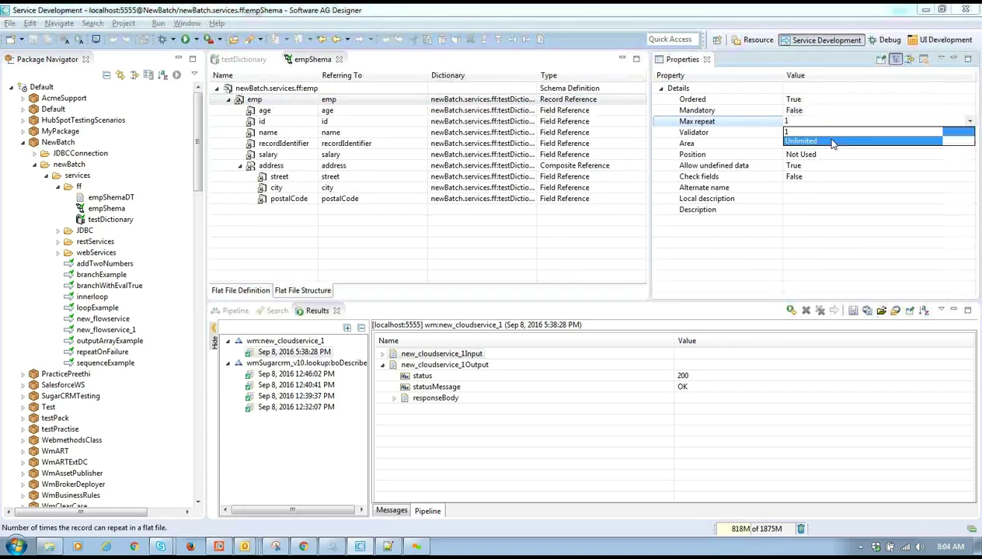
left_click(822, 140)
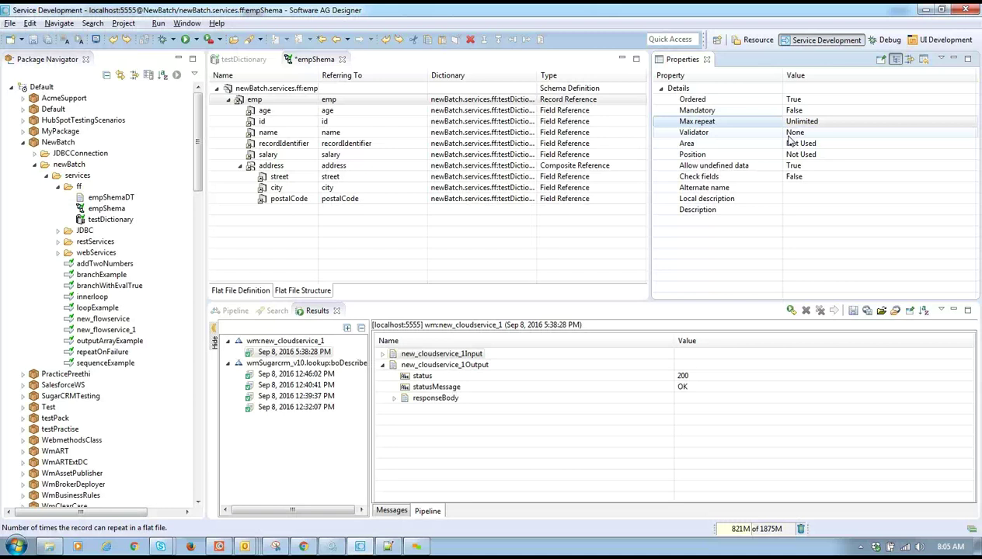
left_click(812, 121)
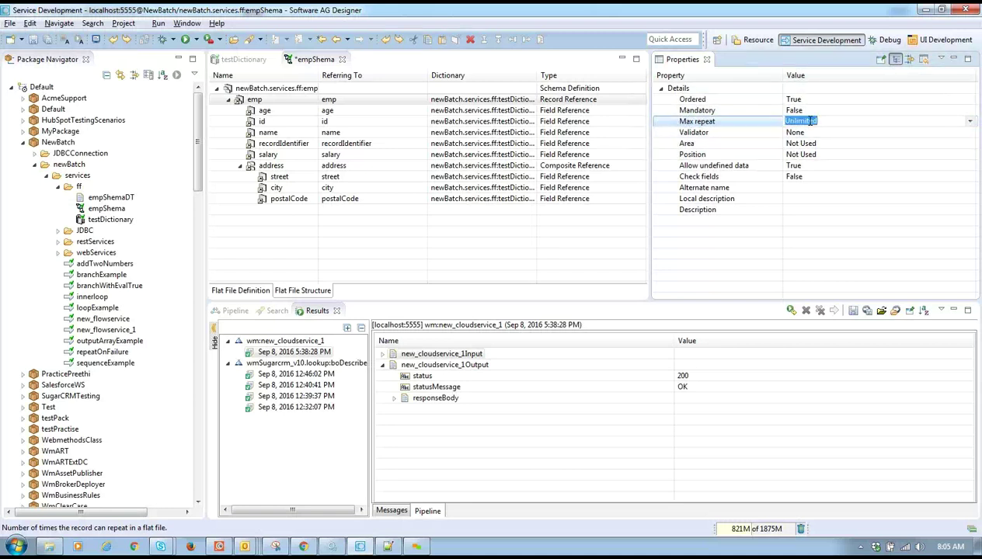
type("100")
left_click(584, 257)
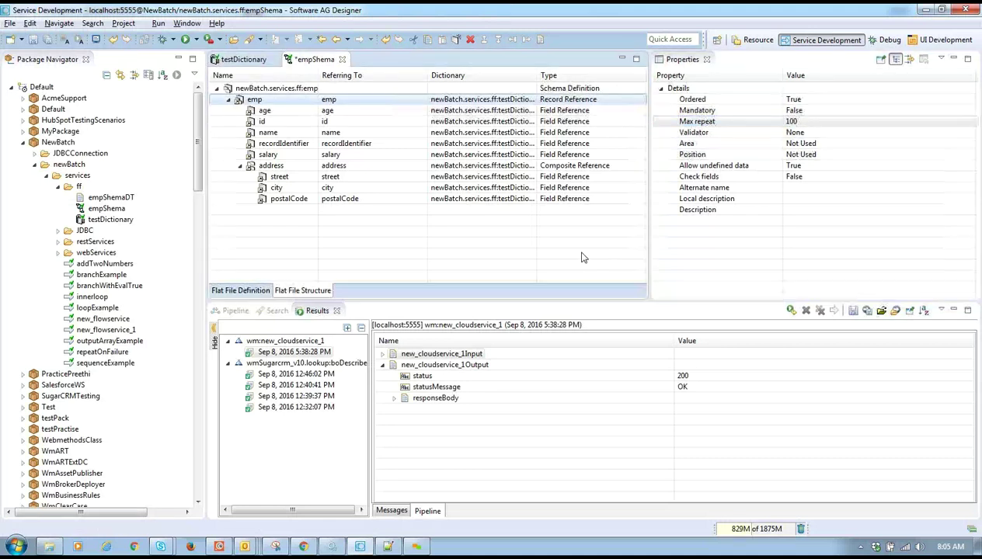
key("ctrl+s")
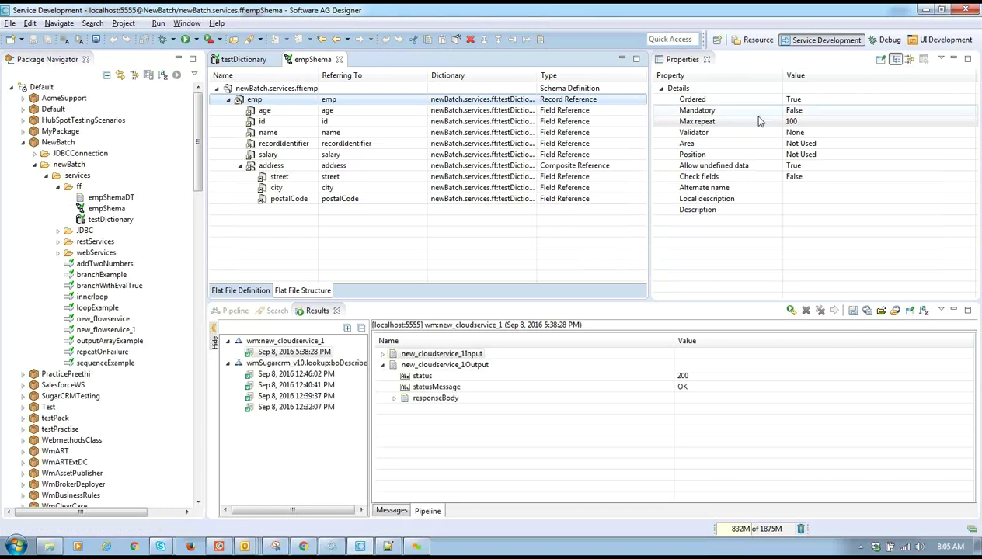
- Change emp's Max repeat back to Unlimited and save empShema
left_click(790, 121)
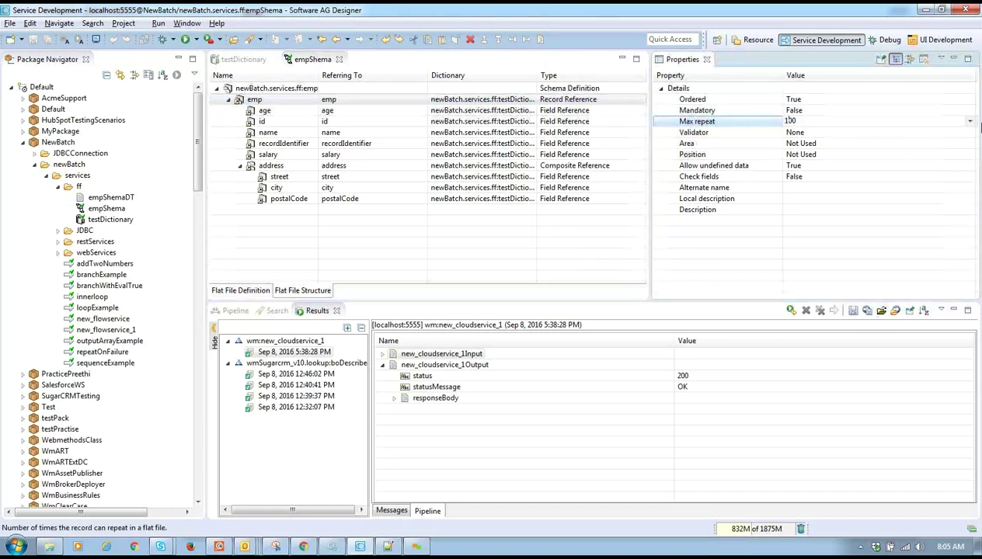
left_click(958, 120)
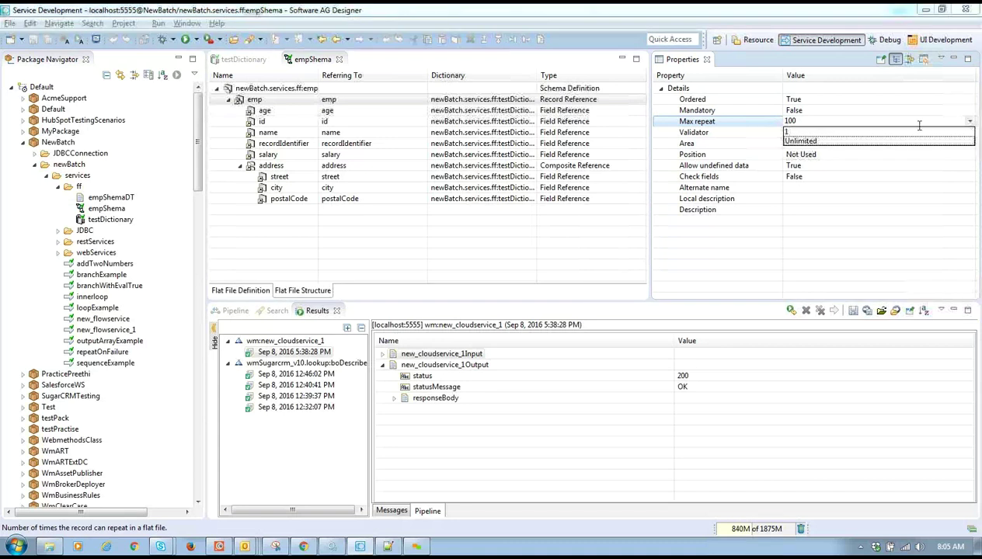
left_click(800, 140)
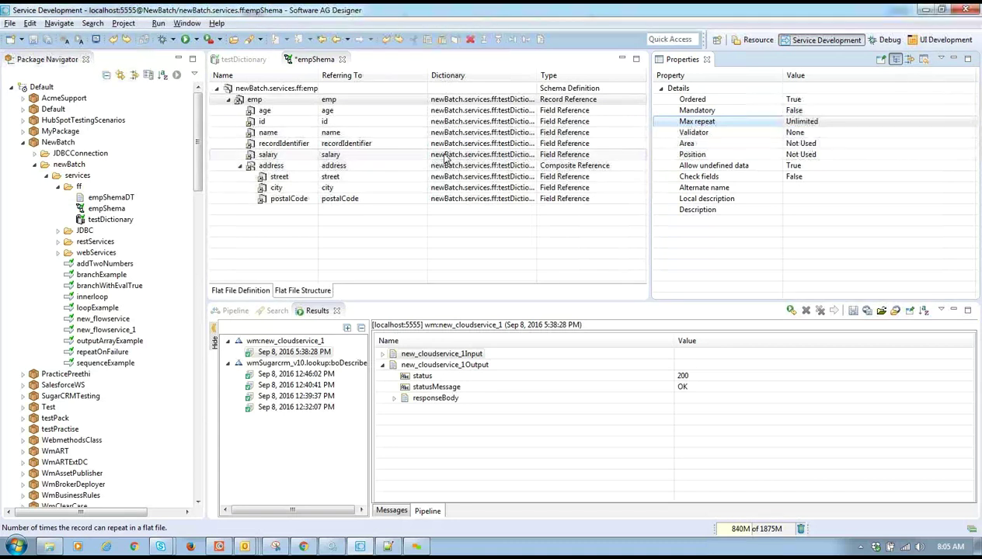
key("ctrl+s")
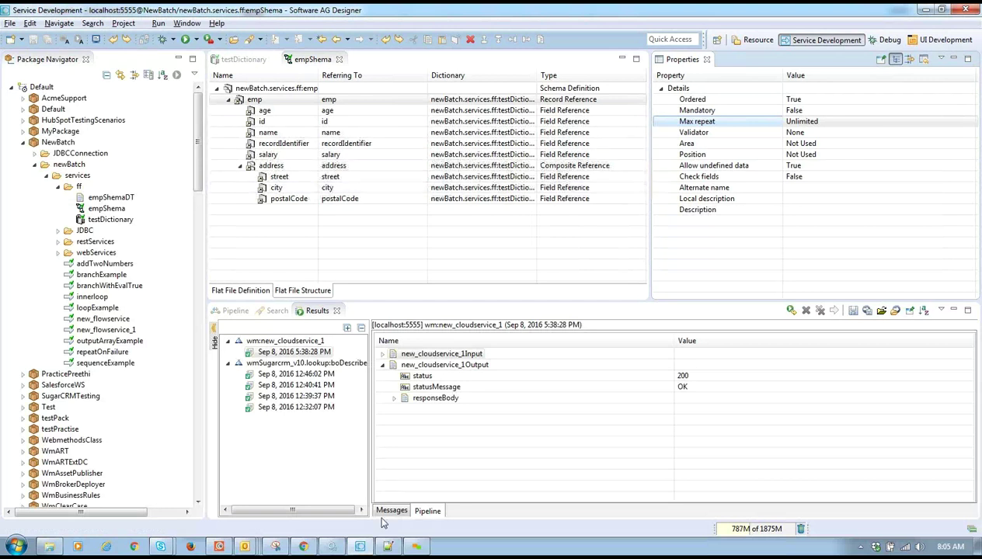
left_click(390, 547)
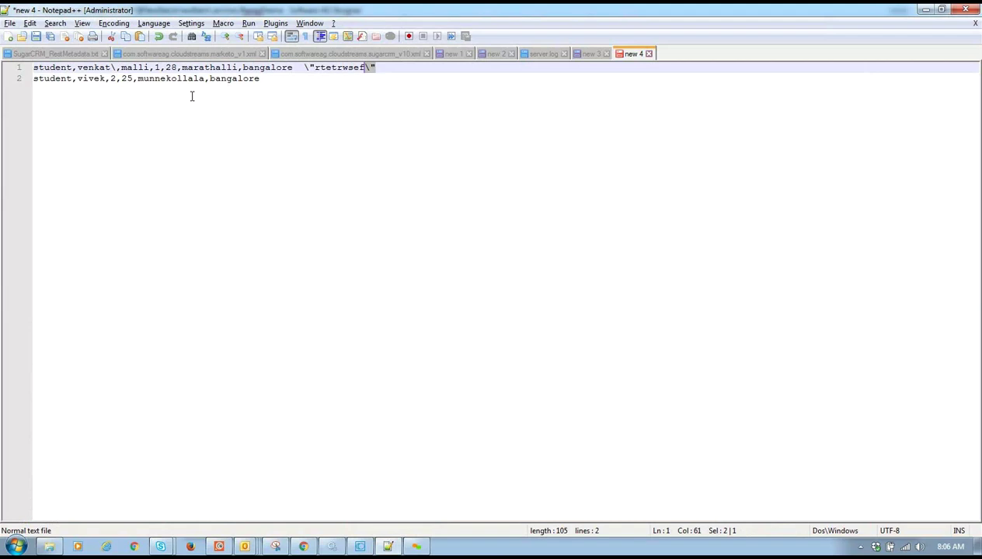
left_click(362, 547)
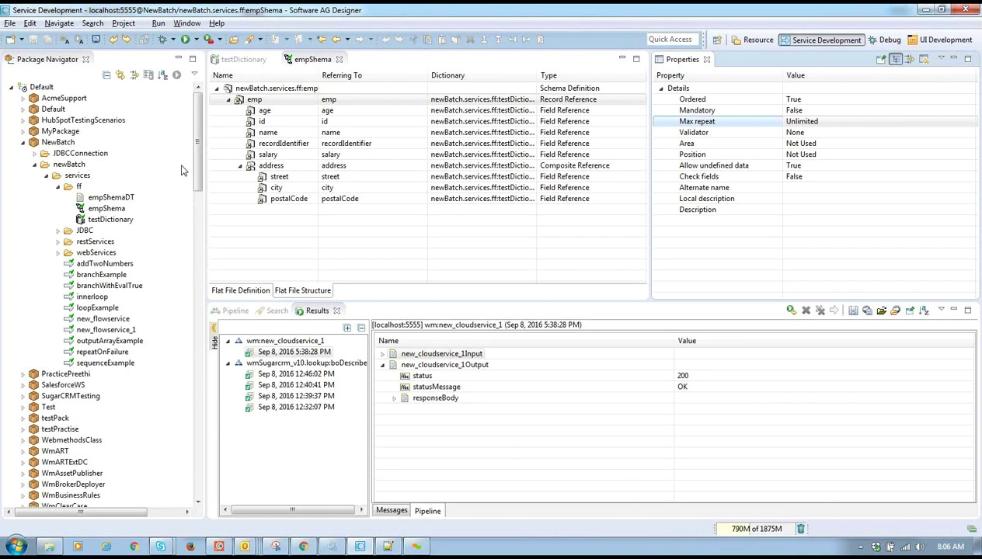
- Expand WmFlatFile > pub > flatFile and inspect the convertToValues and convertToString services
left_click_drag(197, 160, 199, 254)
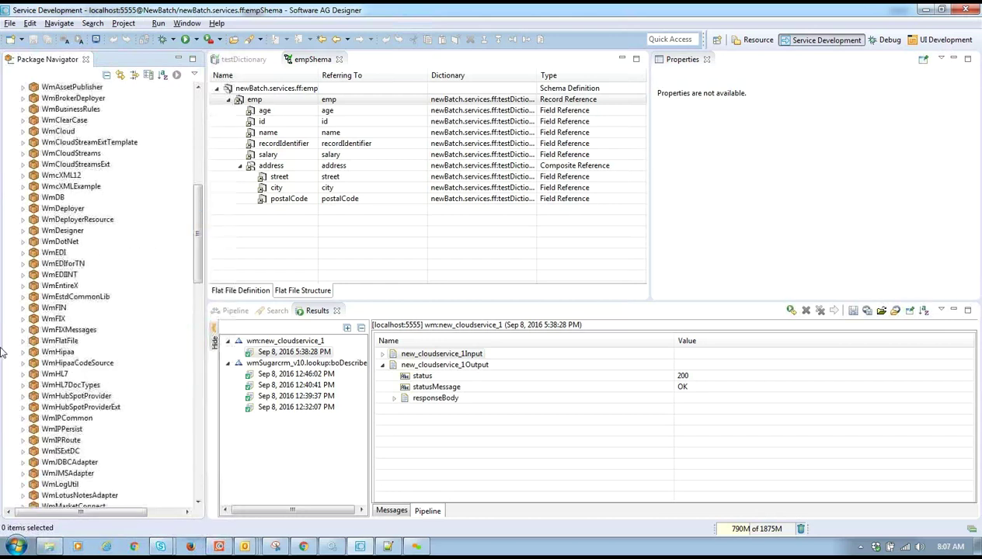
left_click(23, 341)
left_click(47, 353)
left_click(35, 352)
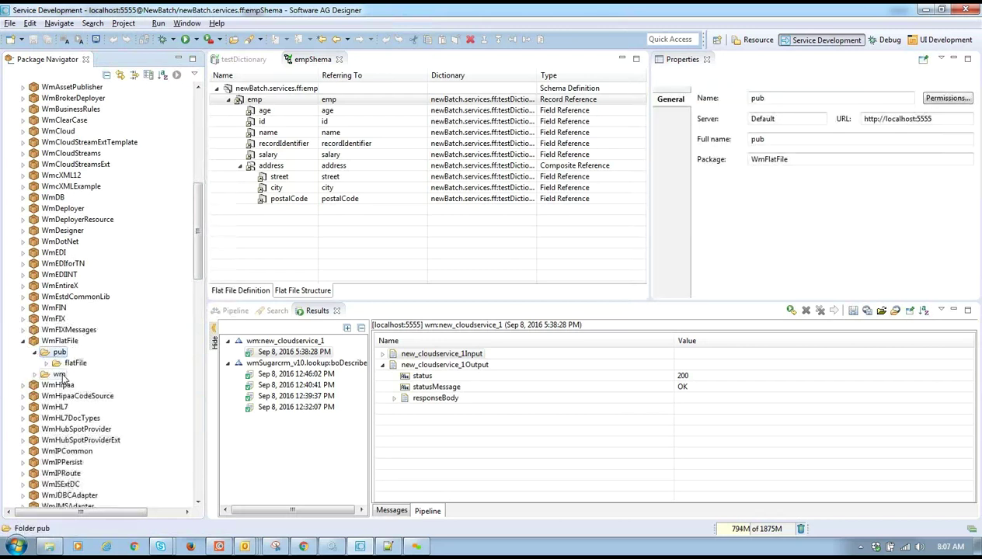
left_click(46, 363)
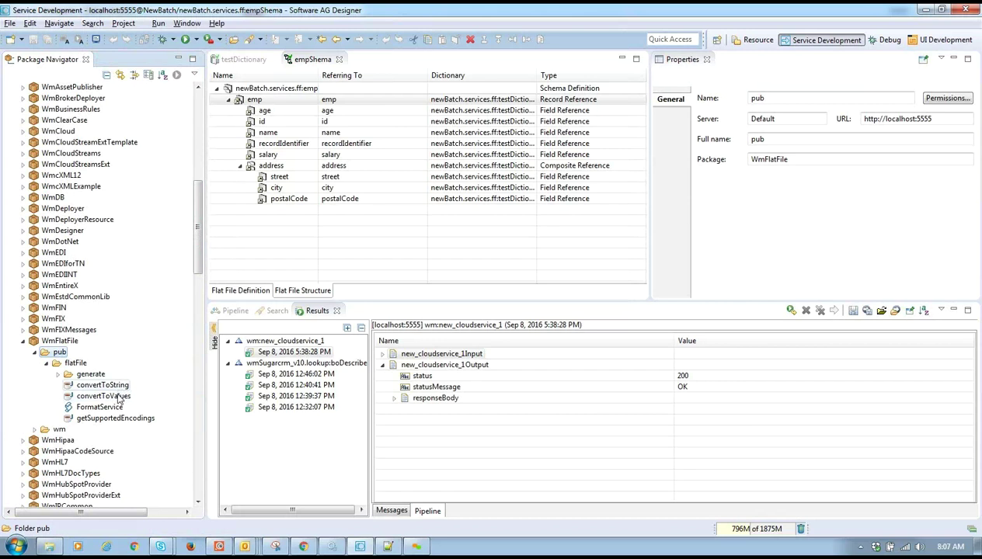
left_click(103, 397)
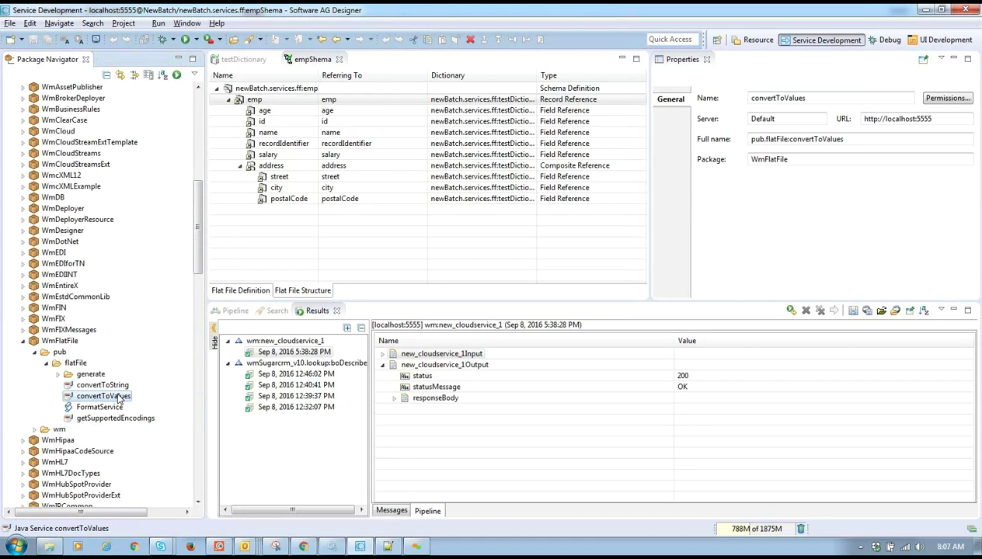
left_click(104, 386)
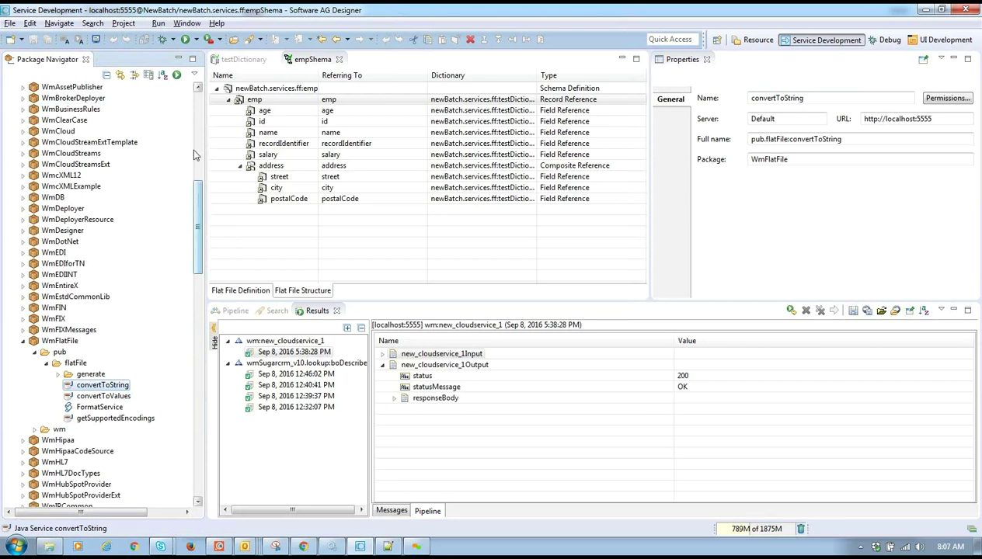
- Scroll back to the ff folder under NewBatch and open its New context submenu
left_click_drag(196, 154, 197, 108)
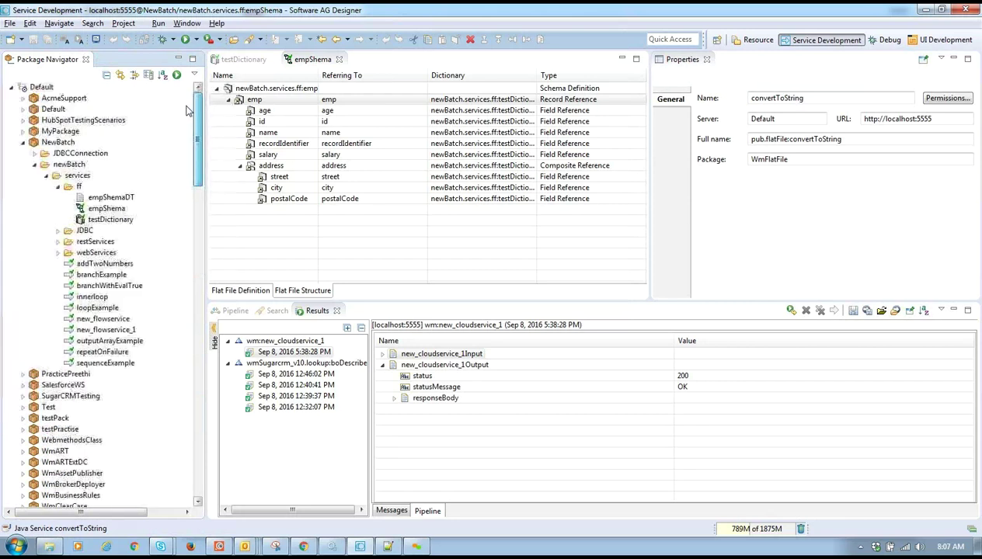
right_click(78, 188)
left_click(314, 179)
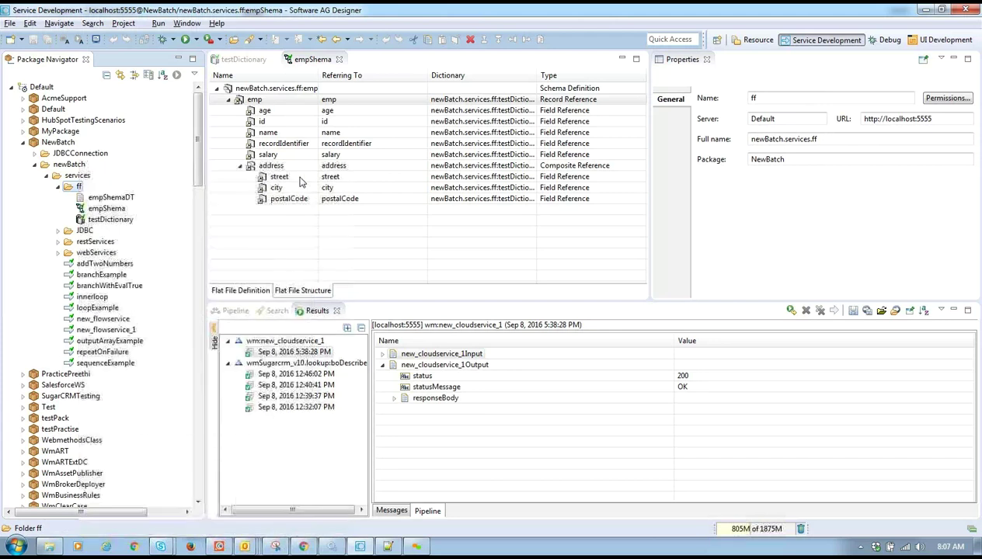
right_click(77, 190)
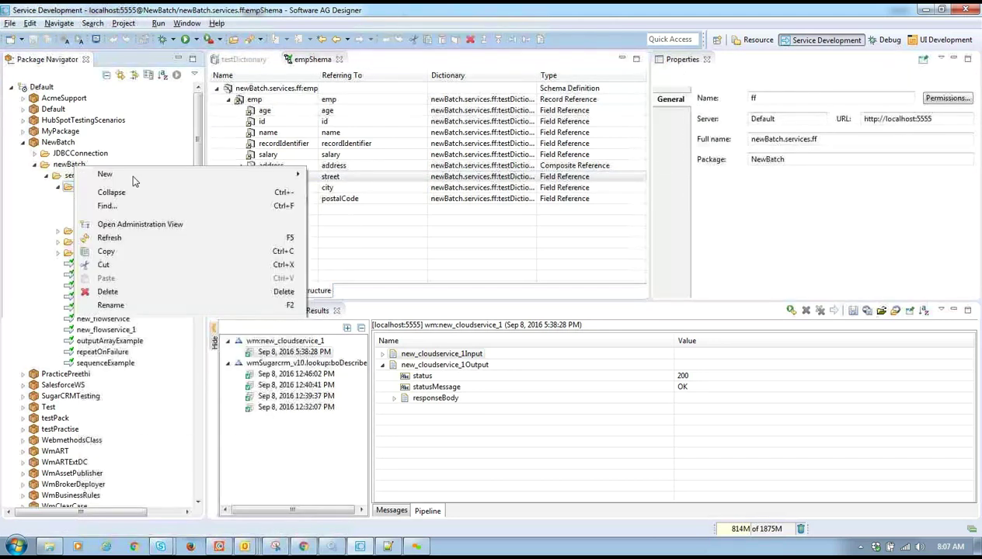
mouse_move(151, 175)
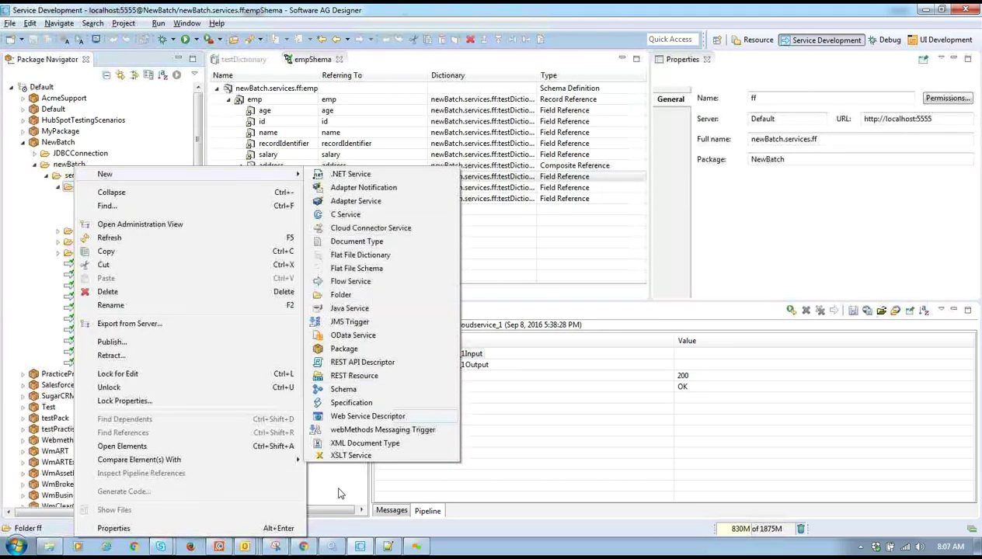
mouse_move(303, 546)
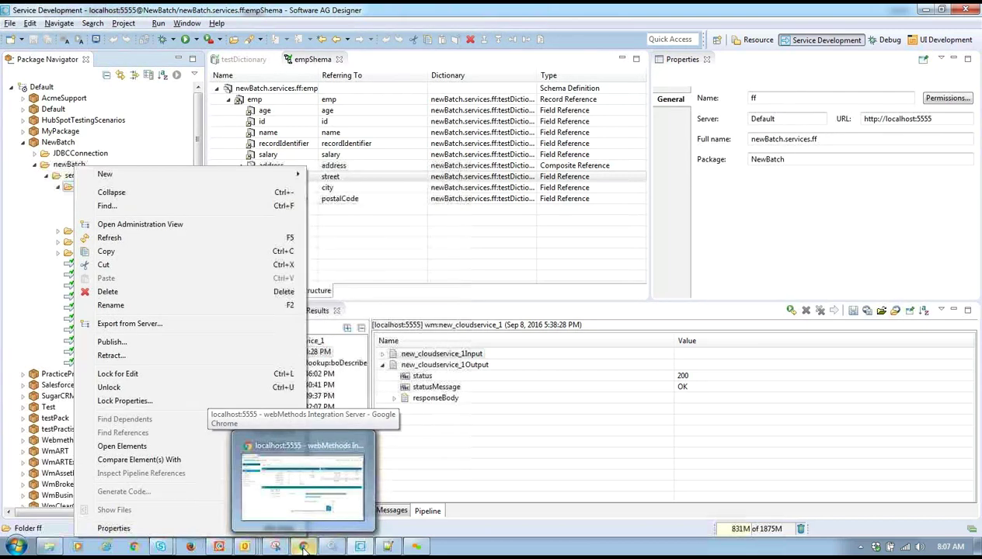
- Browse Explorer to C:\SoftwareAG\IntegrationServer\instances\default\pipeline and show its full path
left_click(50, 548)
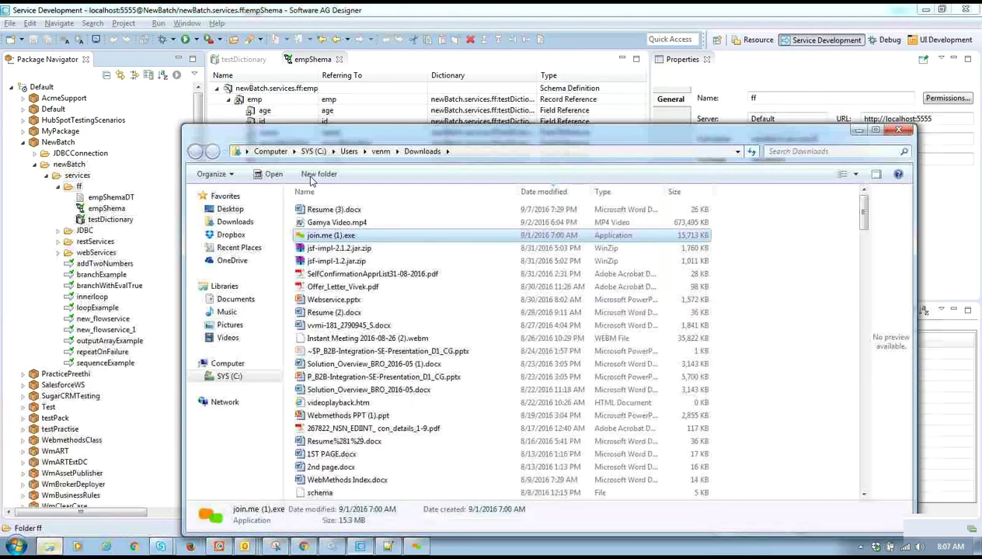
left_click(318, 152)
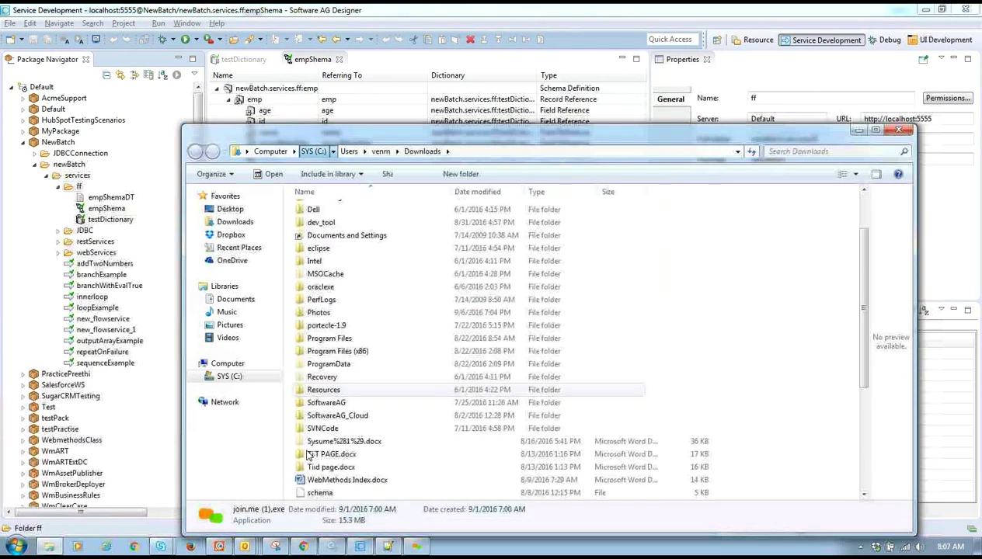
left_click(358, 405)
double_click(358, 405)
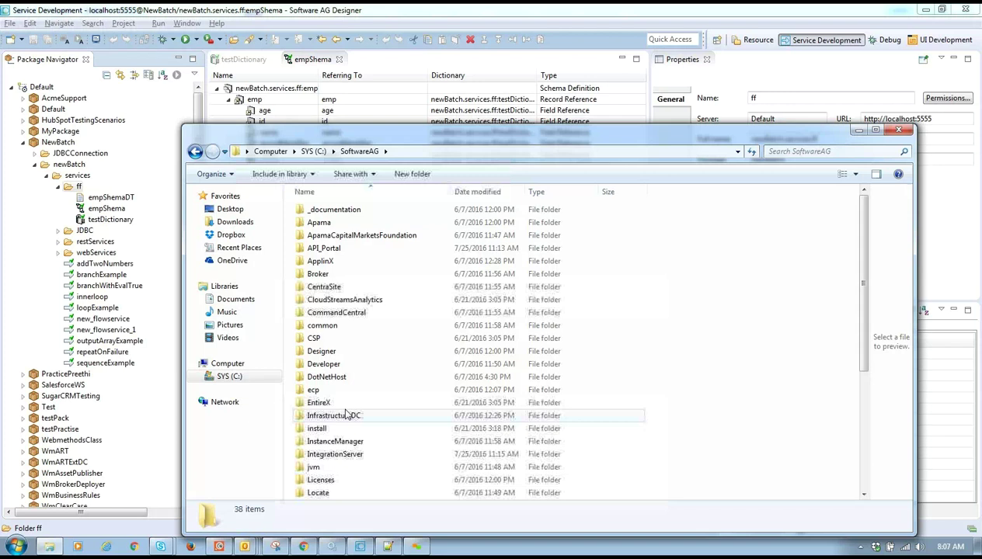
left_click(330, 429)
double_click(335, 455)
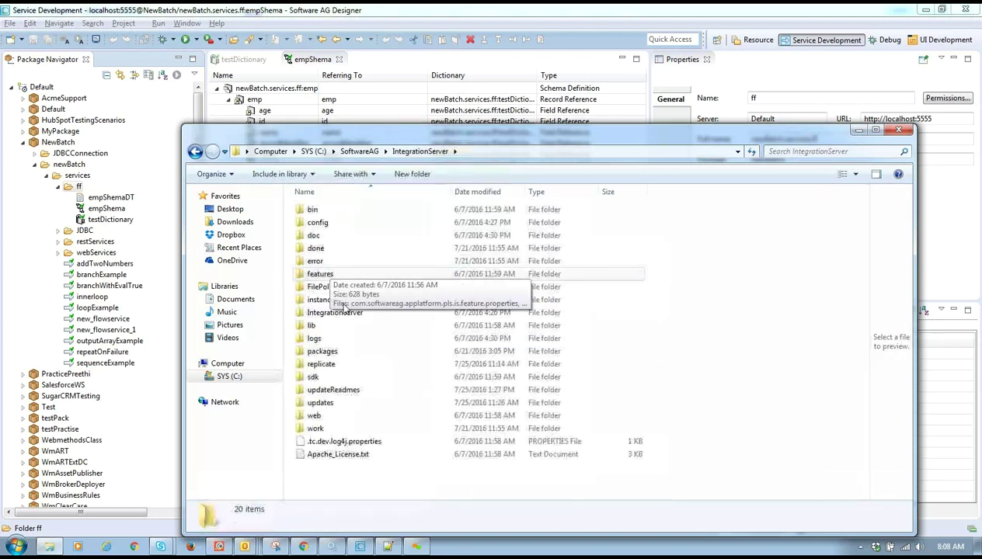
double_click(325, 300)
left_click(326, 211)
double_click(327, 212)
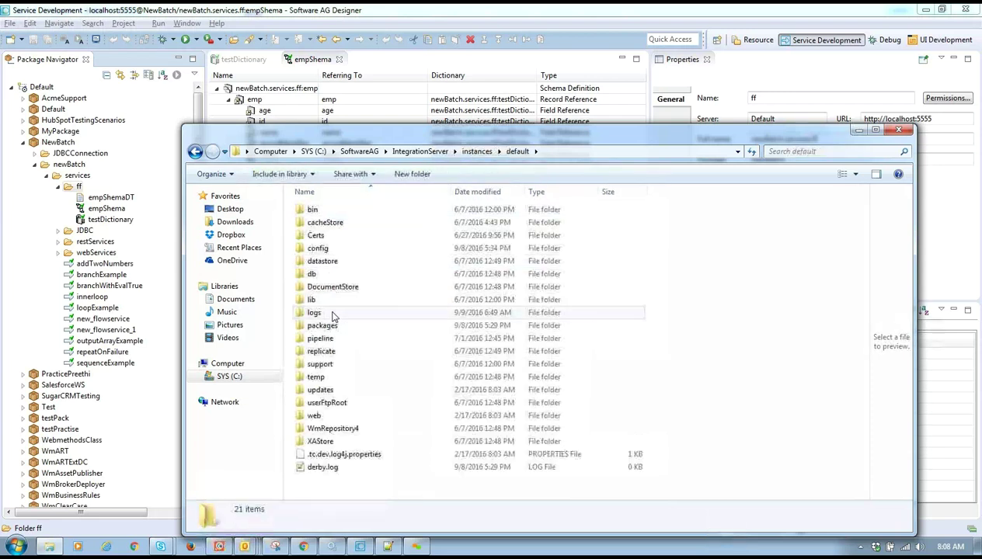
double_click(342, 337)
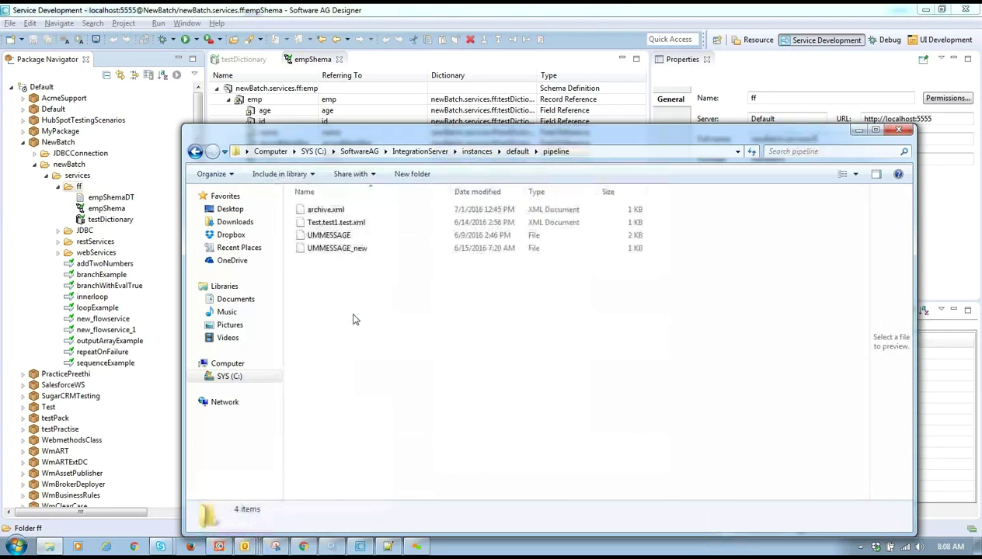
left_click(587, 153)
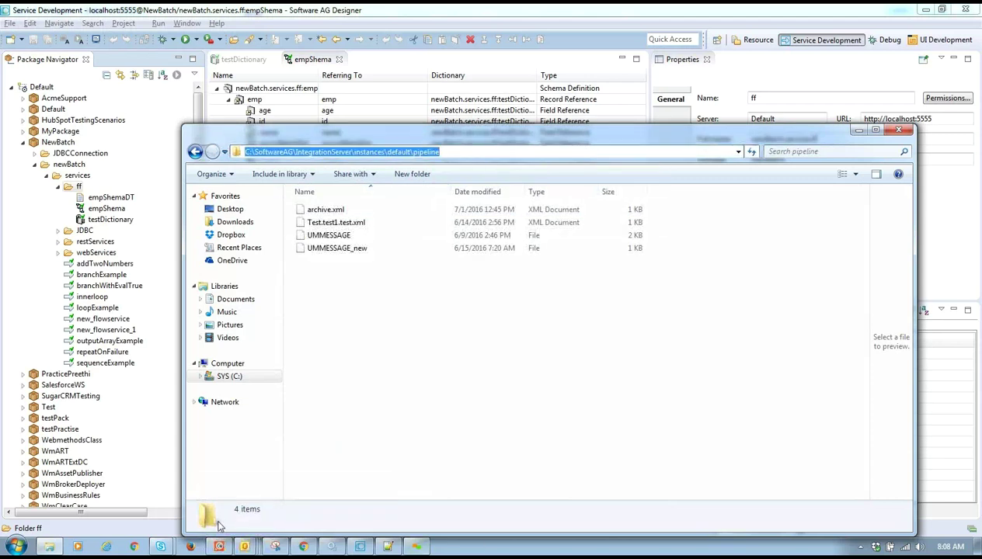
left_click(361, 547)
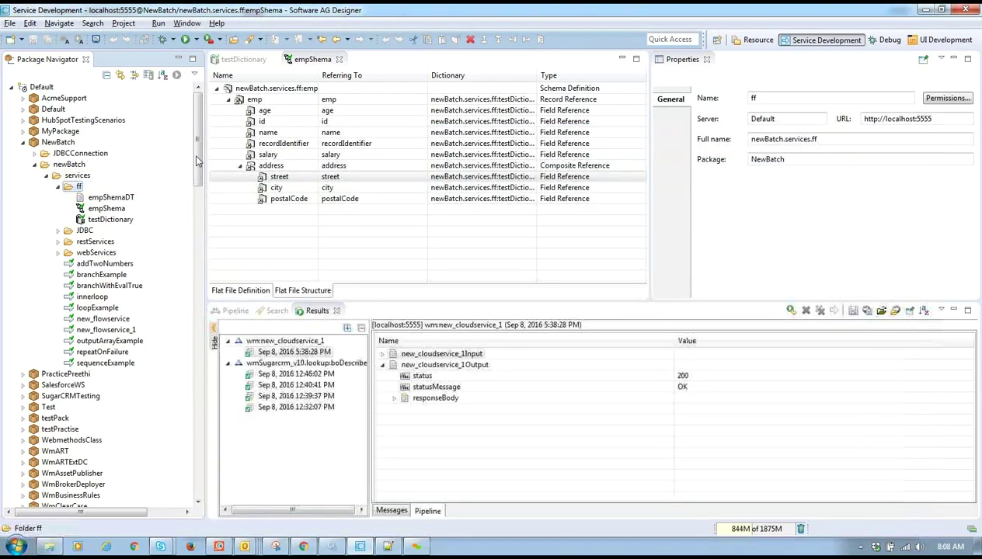
- Open WmPublic's pub.file:stringToFile service and view its Input/Output fields
scroll(235, 383, "down", 15)
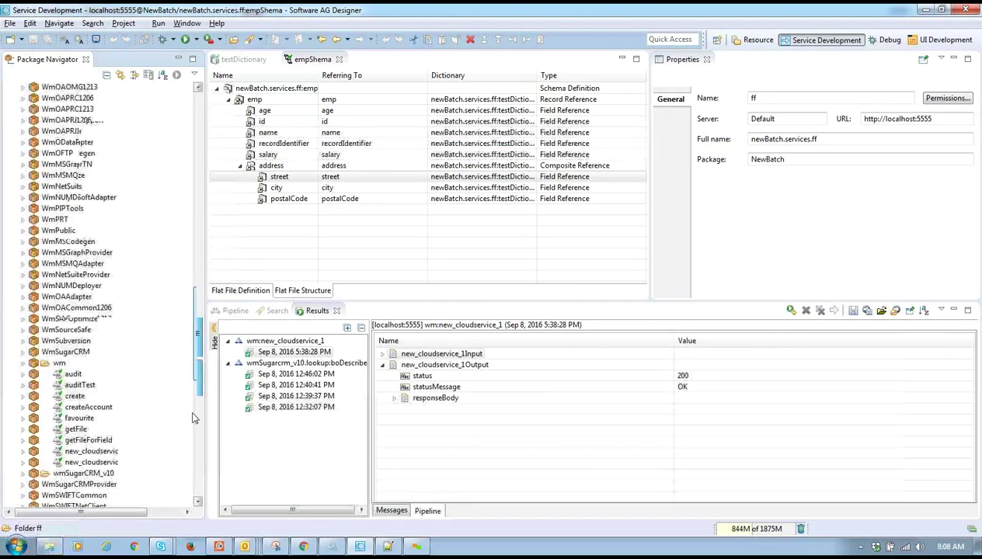
left_click(22, 297)
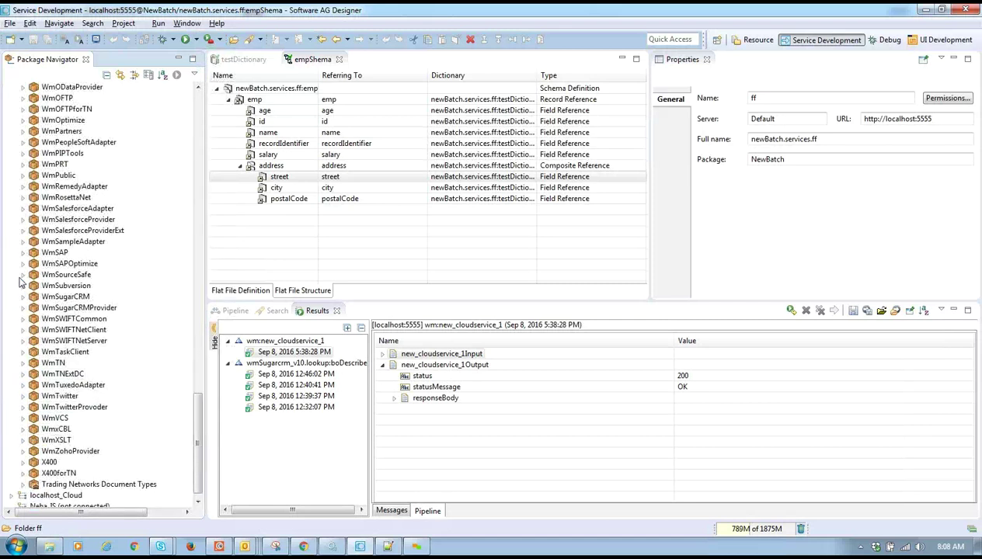
left_click(24, 175)
left_click(34, 188)
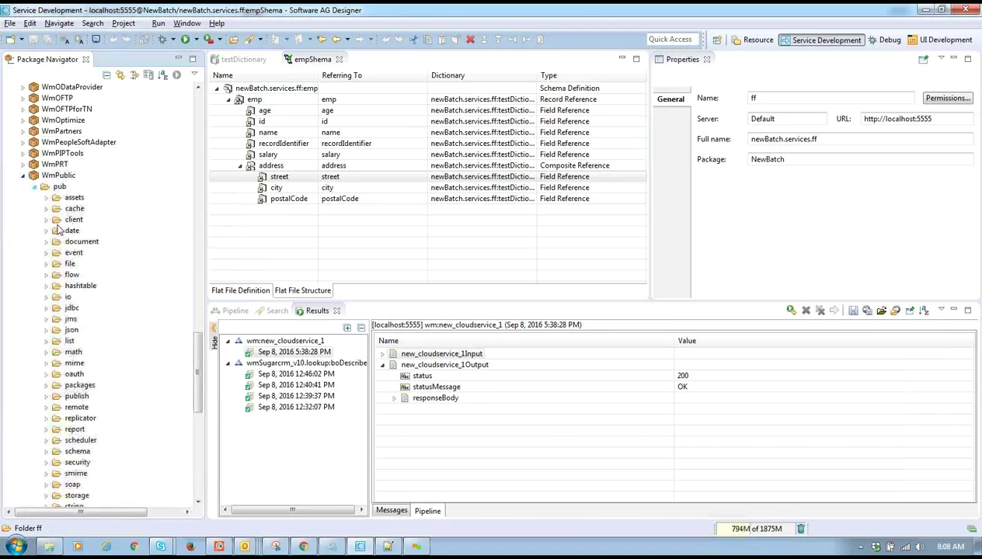
left_click(46, 265)
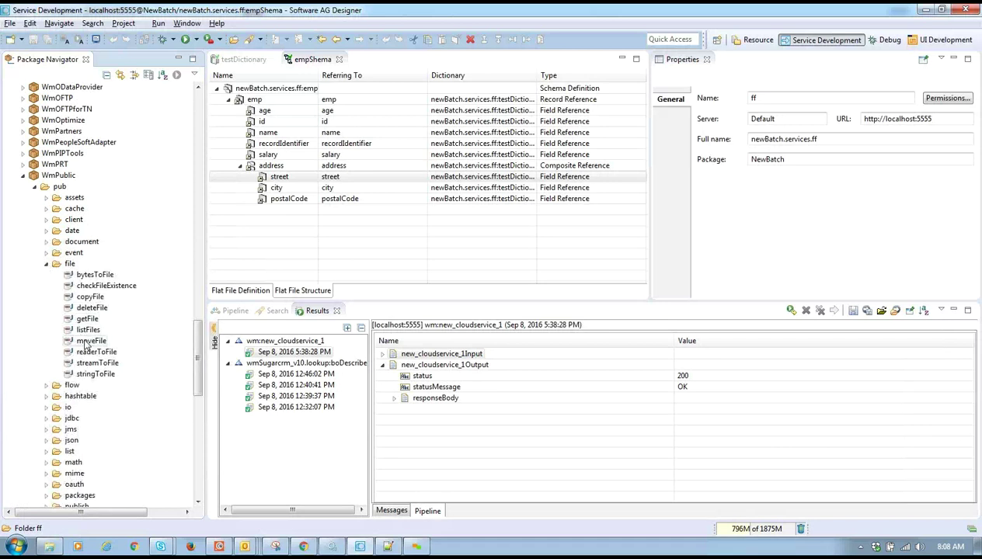
double_click(97, 374)
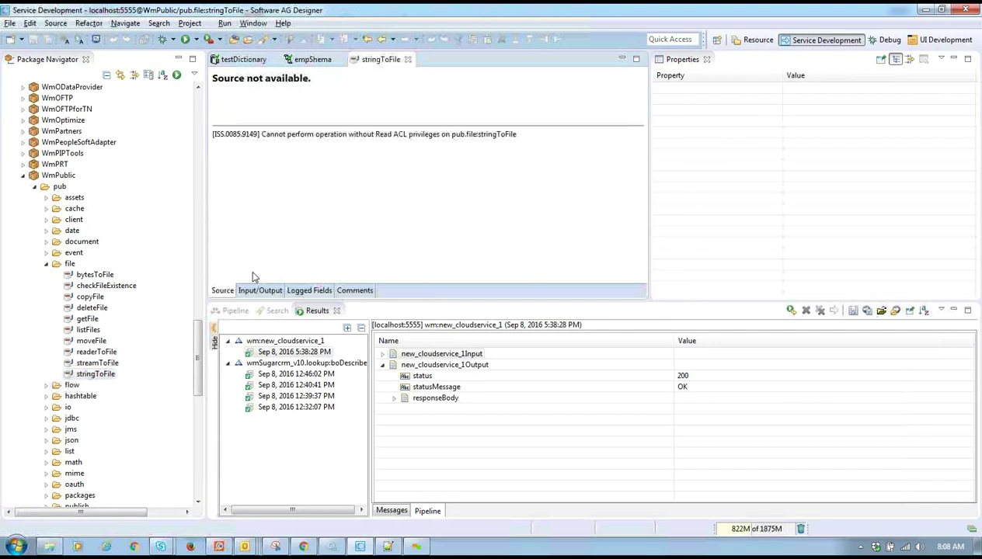
left_click(258, 291)
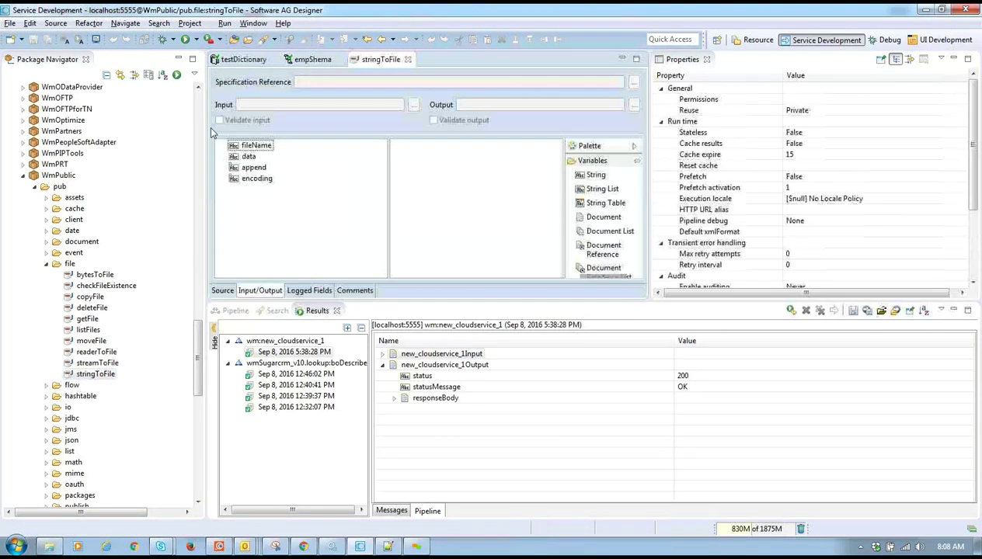
left_click(196, 39)
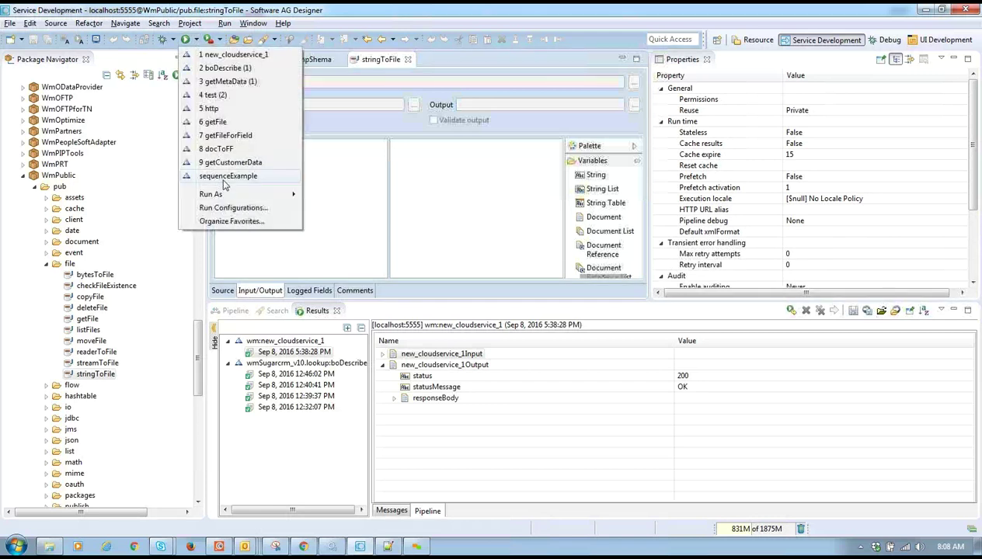
- Run stringToFile with fileName C:\SoftwareAG\IntegrationServer\instances\default\pipeline\test.txt
mouse_move(247, 195)
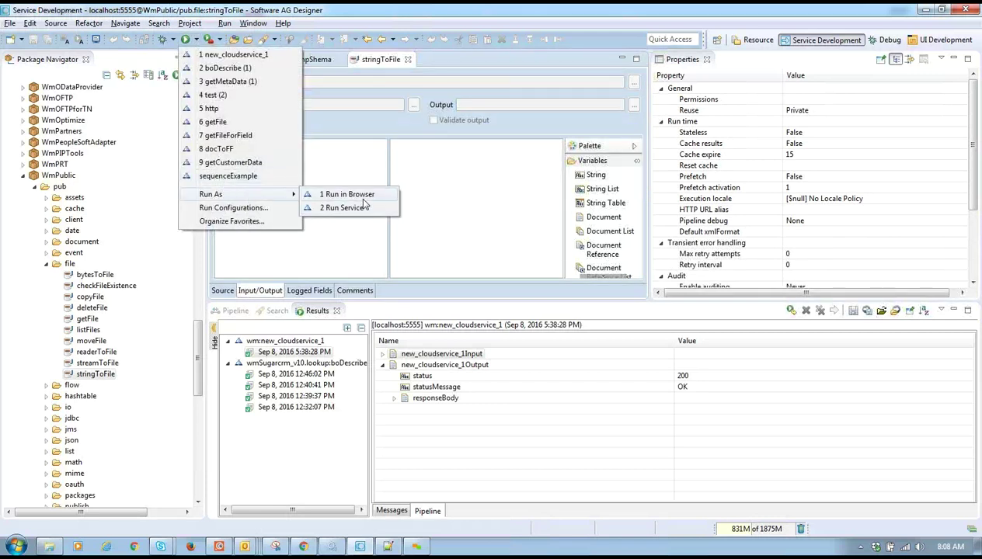
left_click(341, 207)
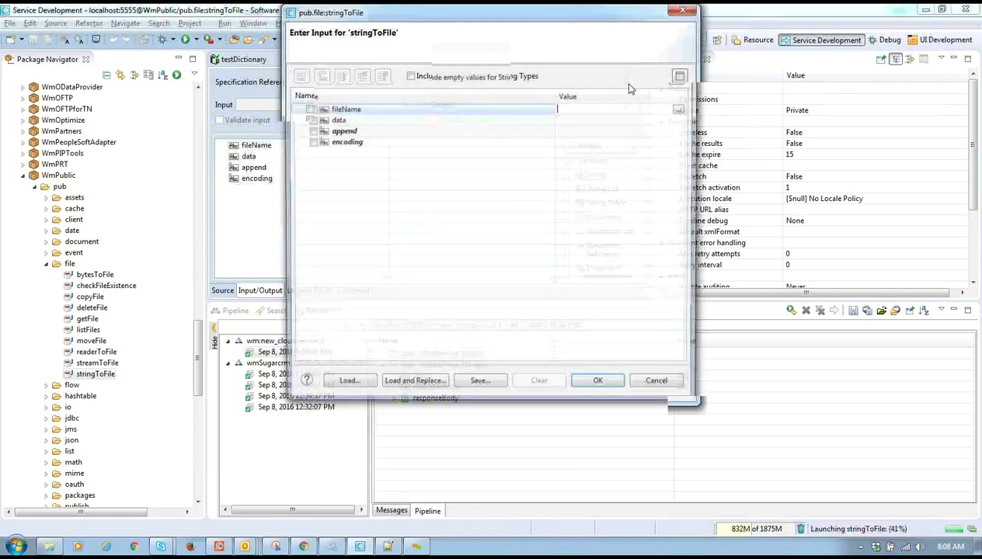
type("fault\\pipeline\\te")
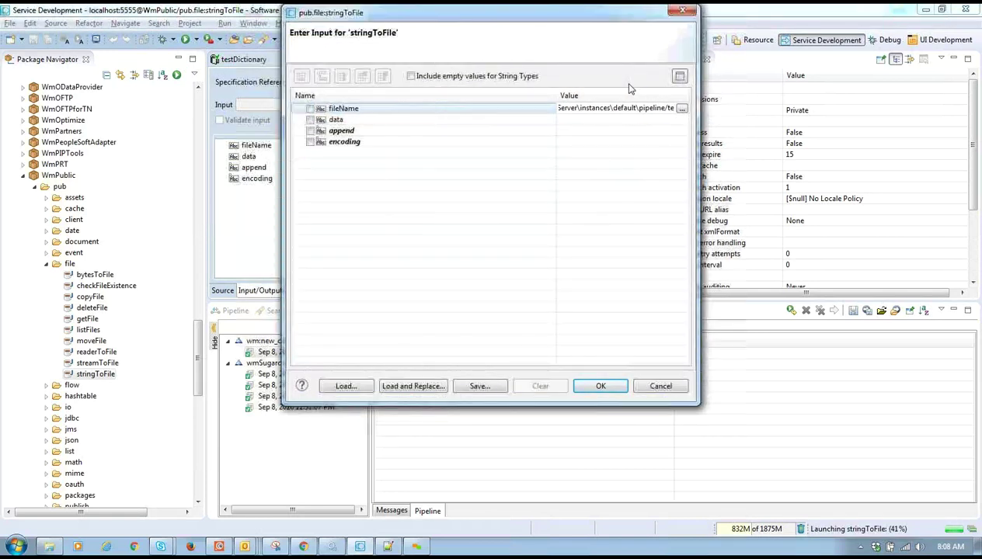
key("BackSpace")
type("st.txt")
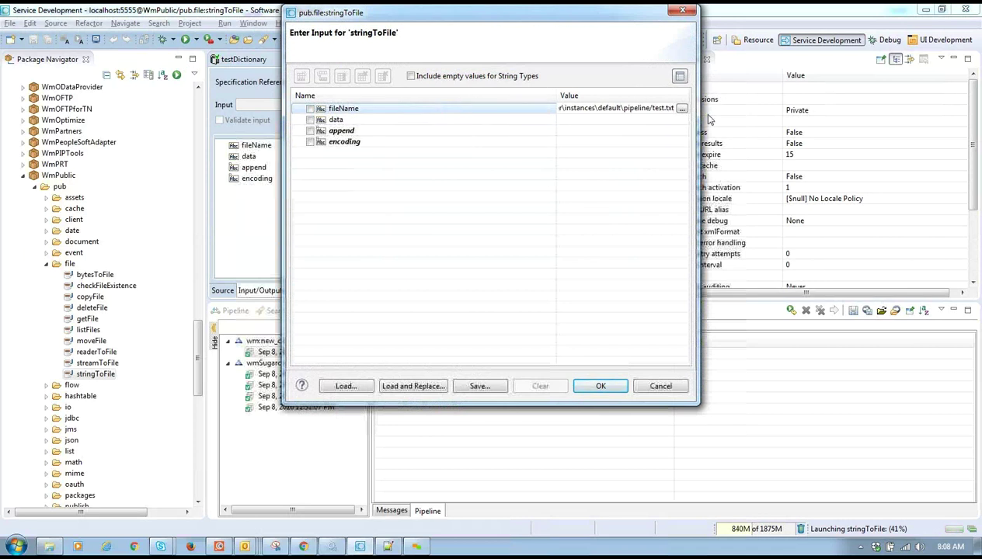
left_click(645, 119)
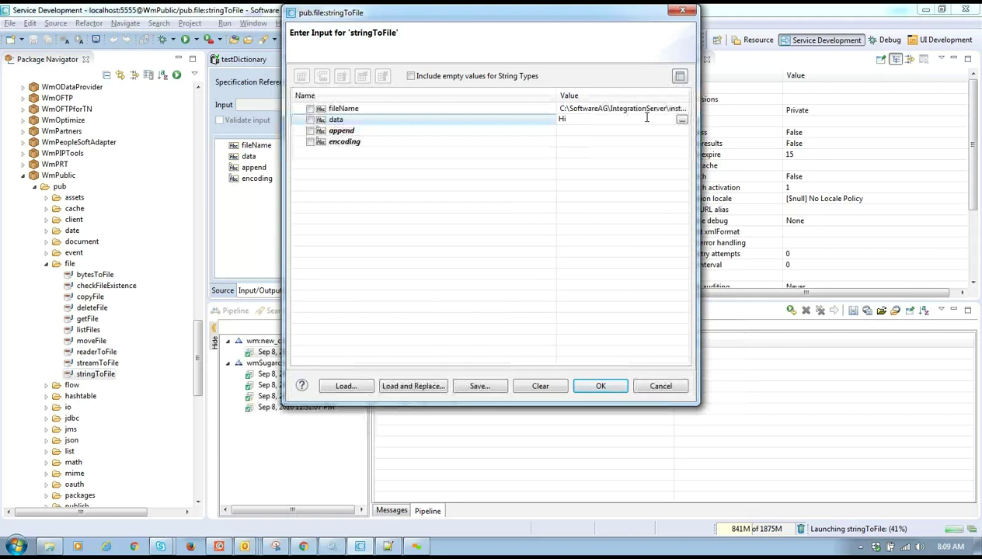
- Enter 'Checking' as the data value in the larger editor and run the service
left_click(681, 120)
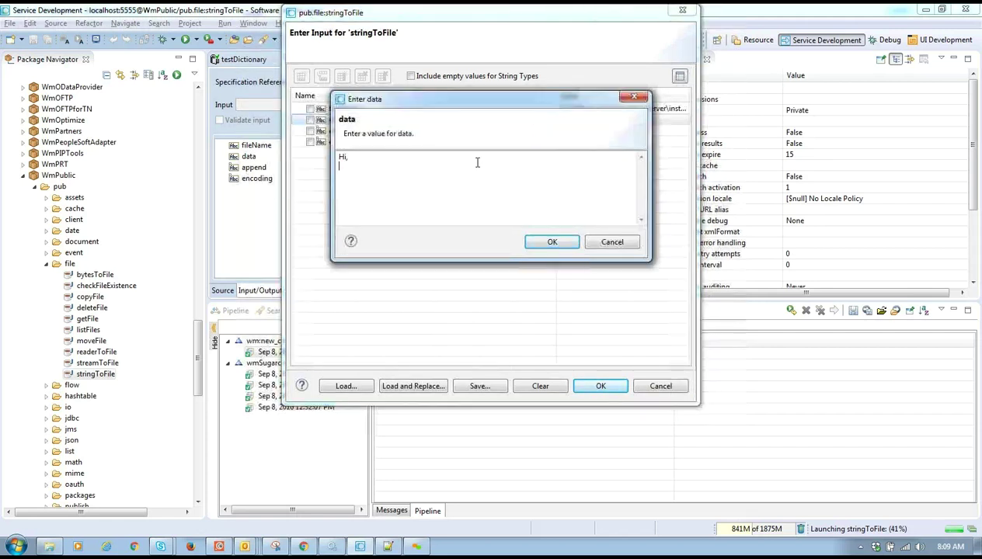
type("Checking to create a new file in IS")
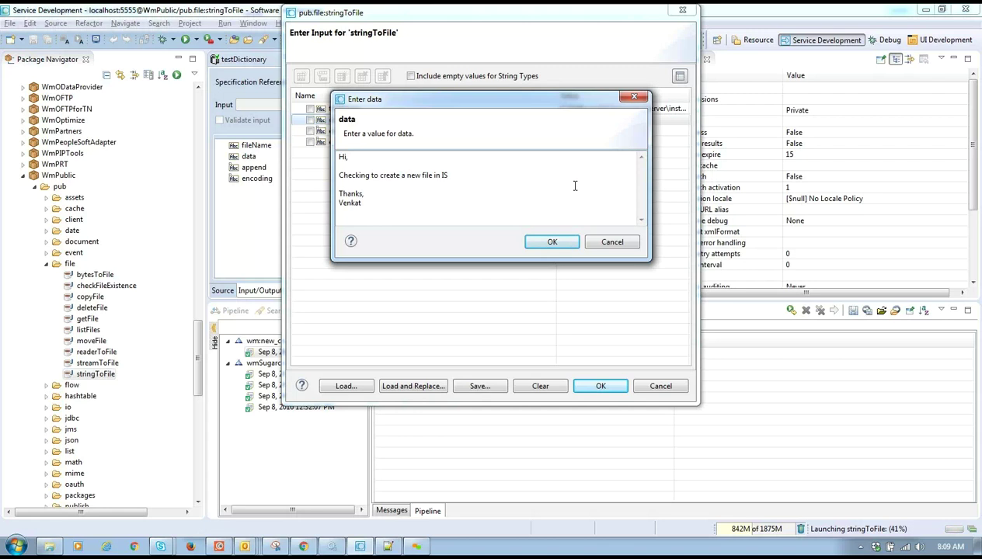
left_click(549, 241)
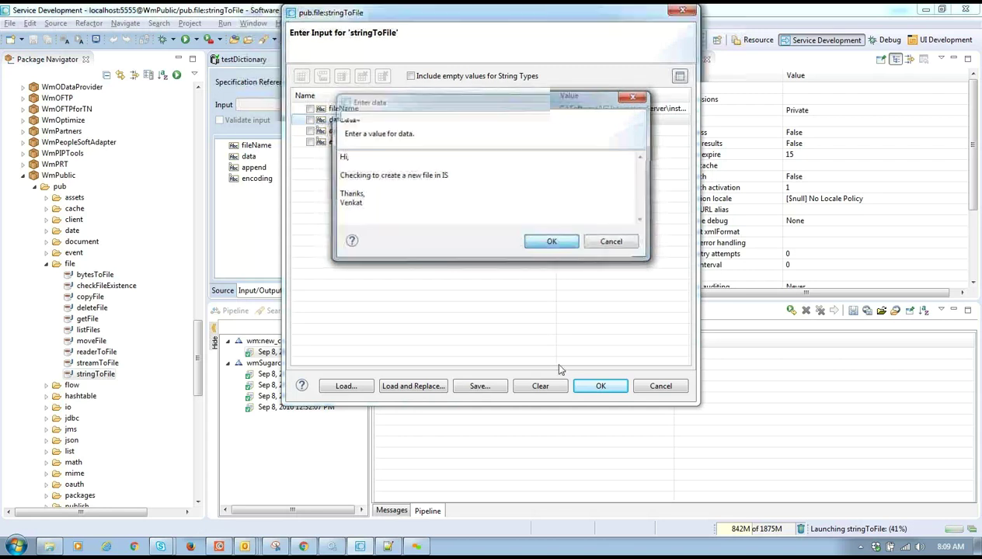
left_click(607, 384)
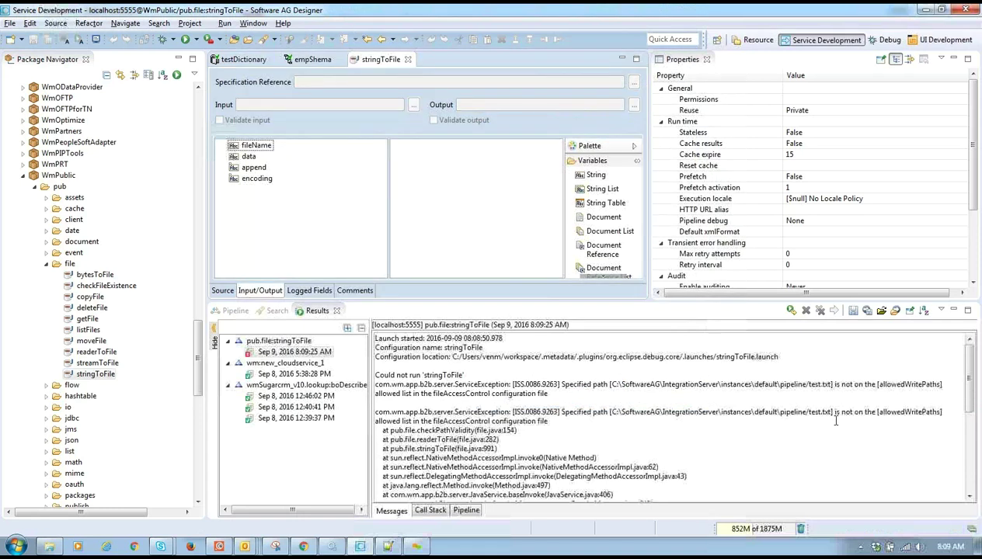
- Highlight allowedWritePaths and fileAccessControl in the error, then bring up Explorer on the pipeline folder
double_click(892, 384)
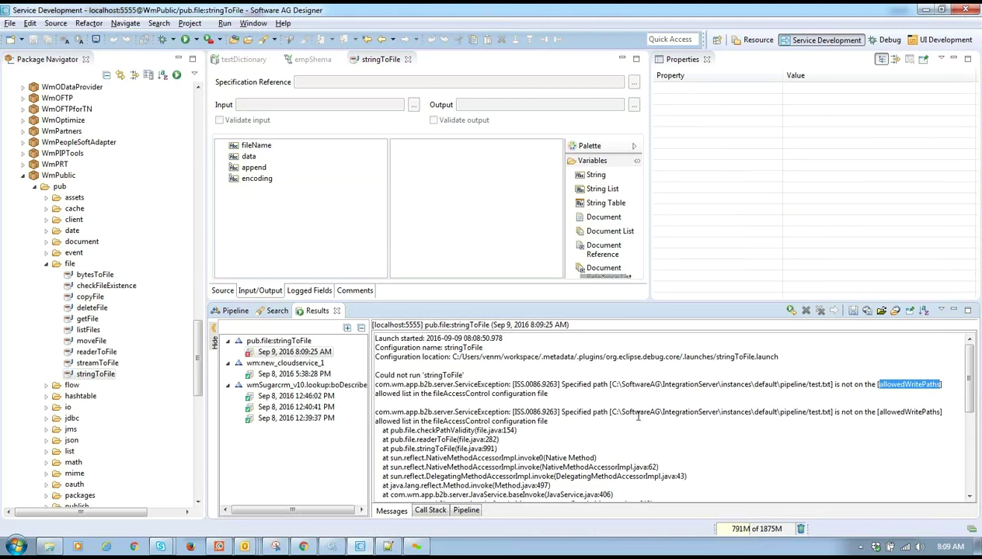
double_click(445, 394)
key("ctrl+c")
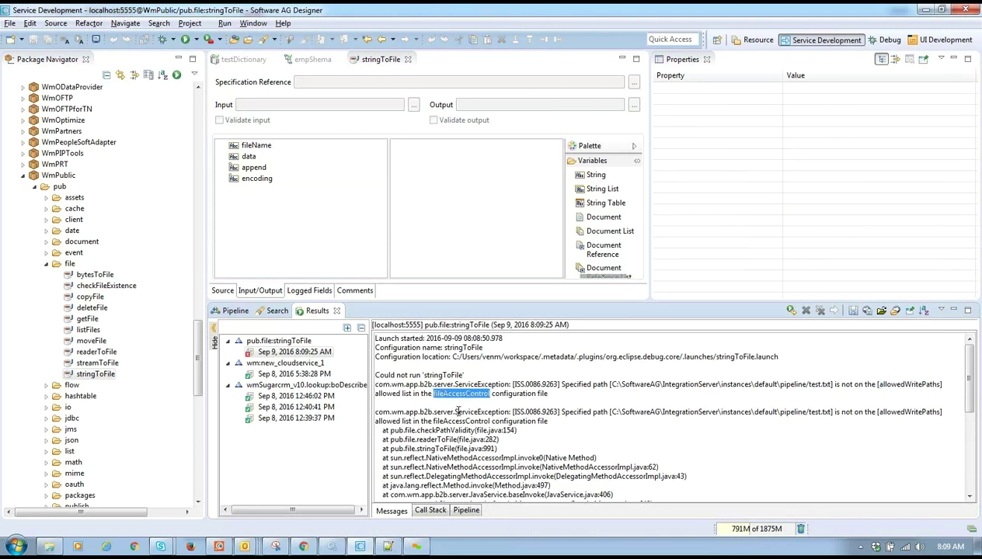
left_click(49, 546)
key("alt+Tab")
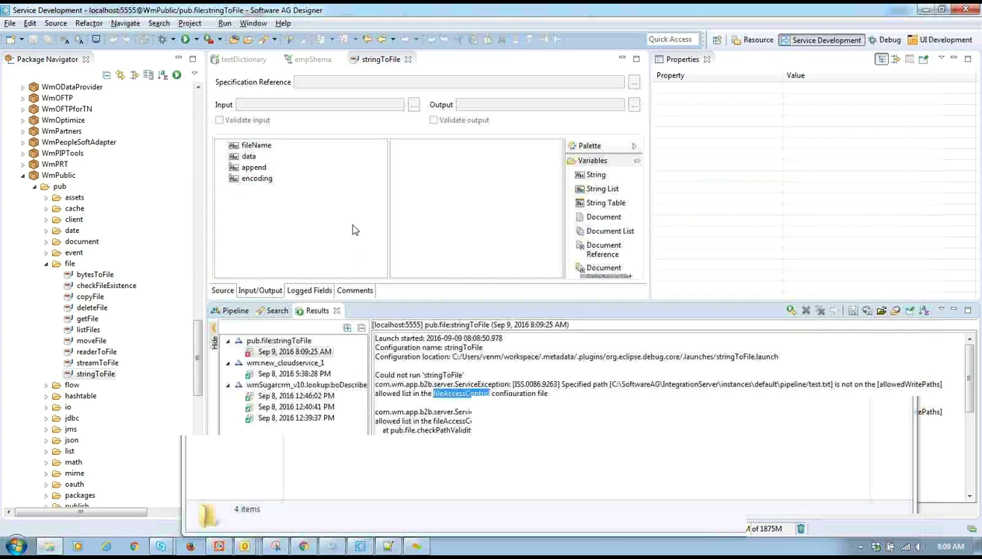
- Go up to the default instance folder and browse the .cnf files in its config folder
key("alt+Tab")
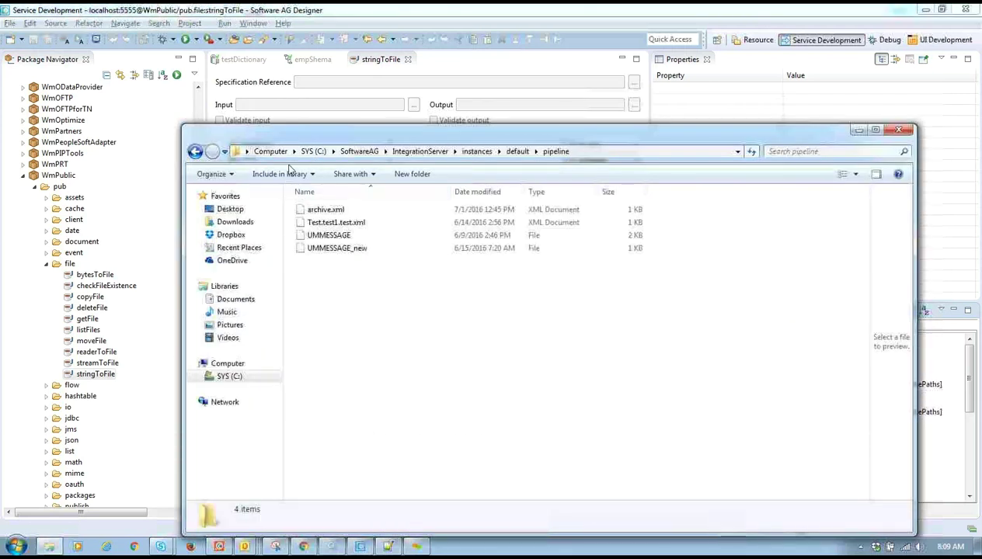
key("alt+Tab")
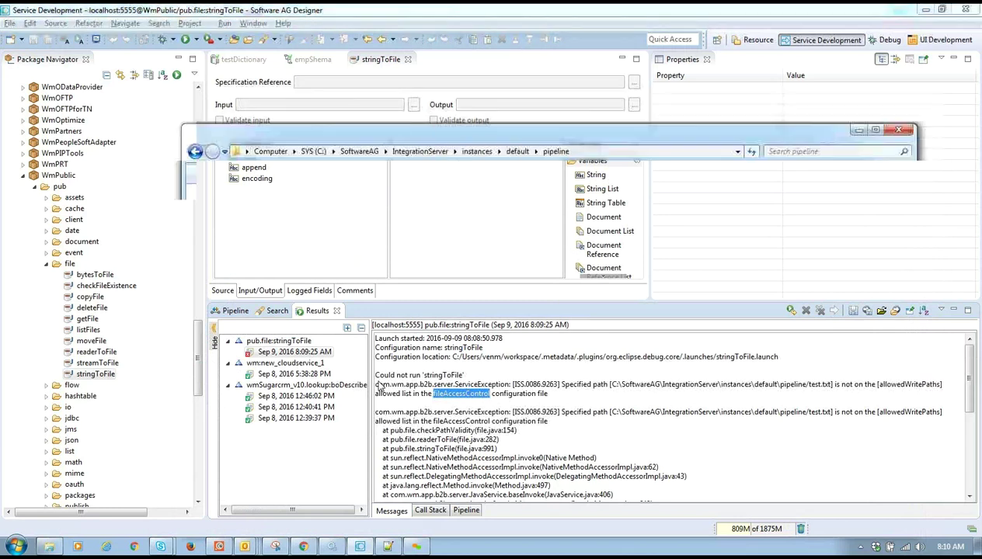
left_click(514, 152)
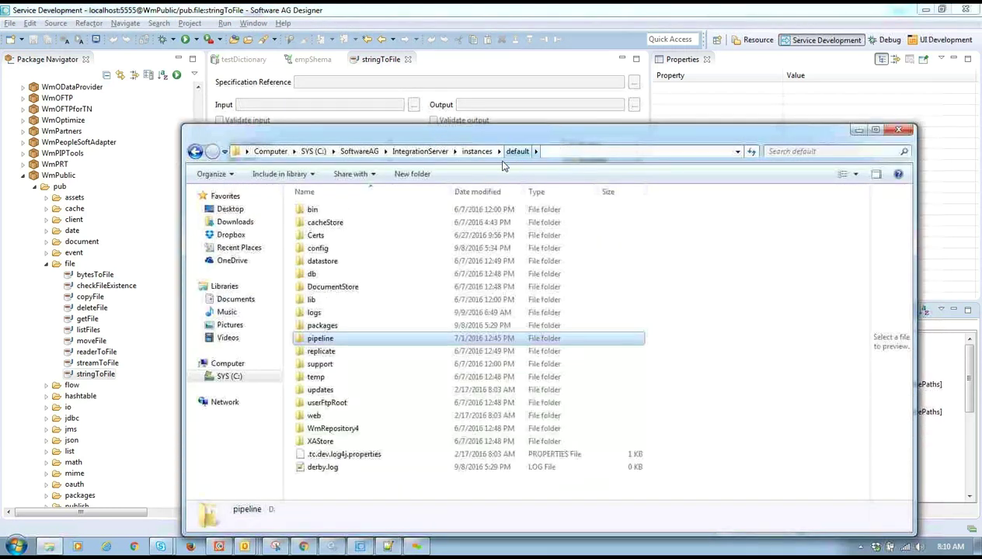
double_click(362, 248)
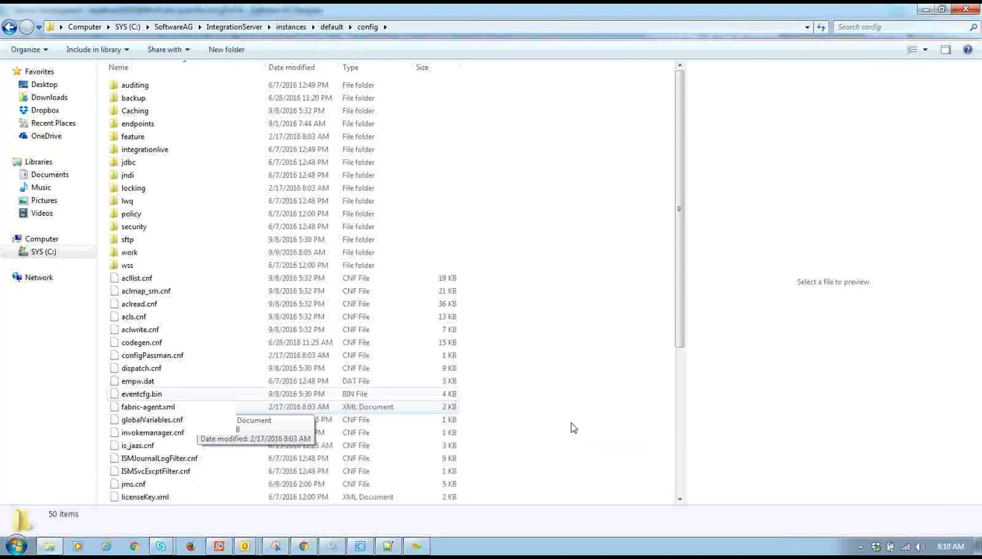
left_click_drag(676, 301, 652, 467)
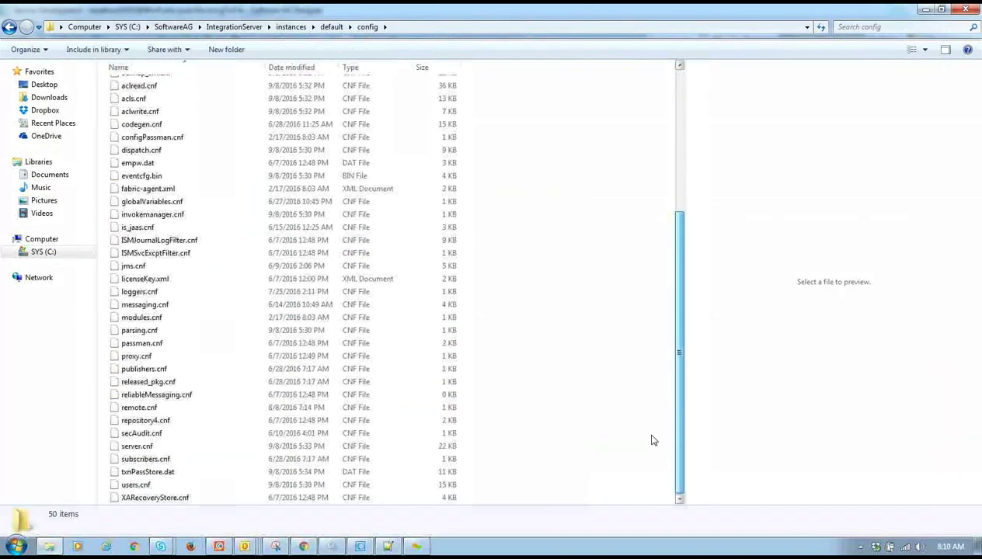
scroll(653, 435, "up", 3)
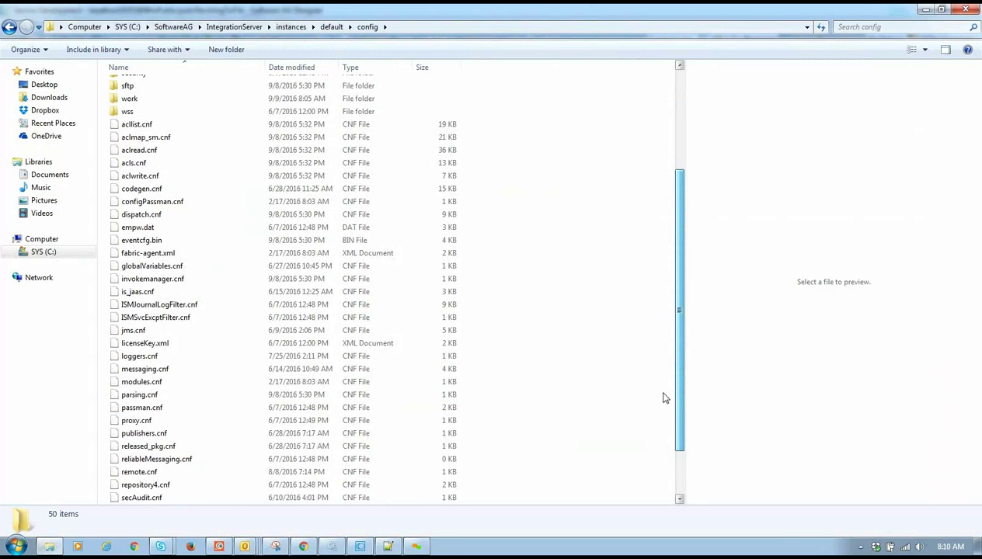
scroll(664, 393, "up", 2)
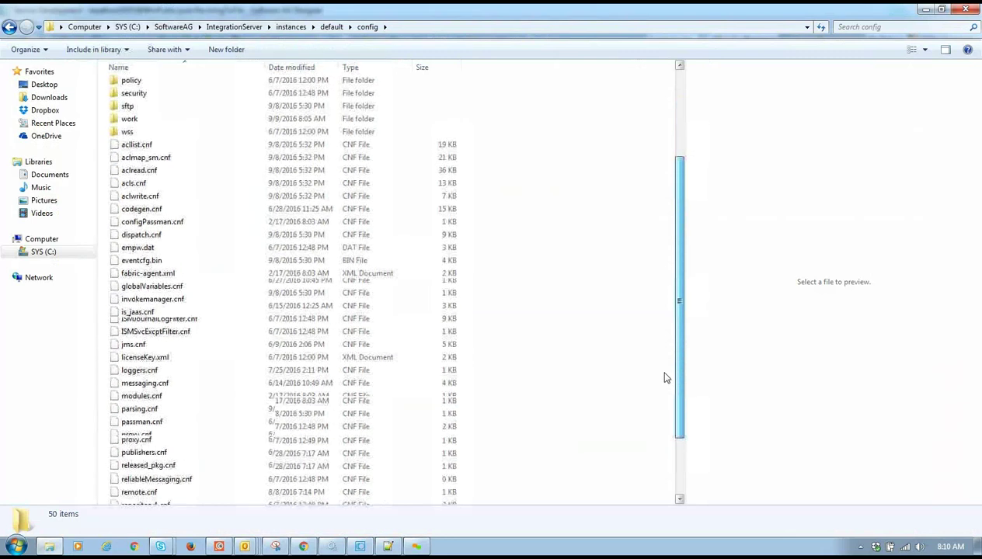
scroll(664, 378, "up", 3)
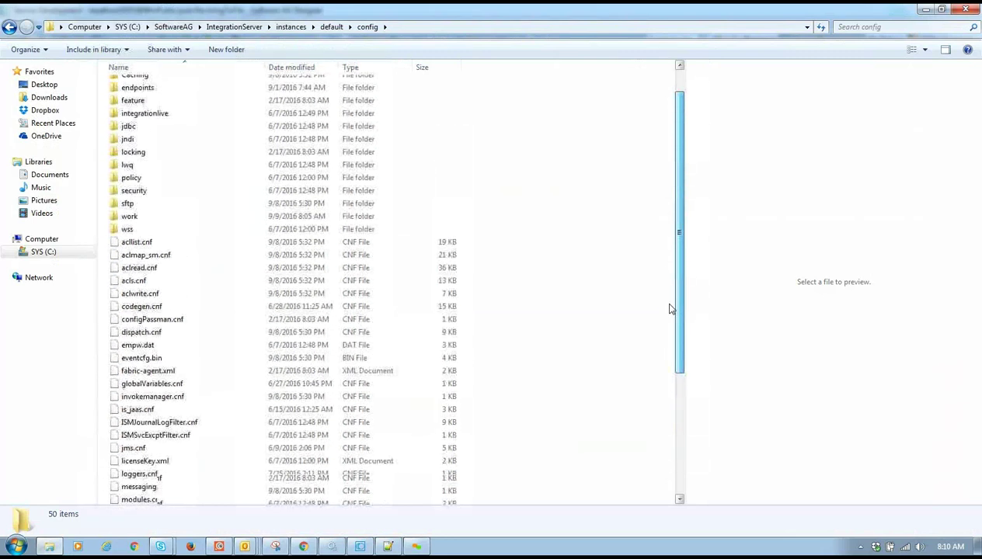
- Search the config folder for fileAccessControl, find nothing, and move up to IntegrationServer
left_click(854, 28)
key("ctrl+v")
key("Return")
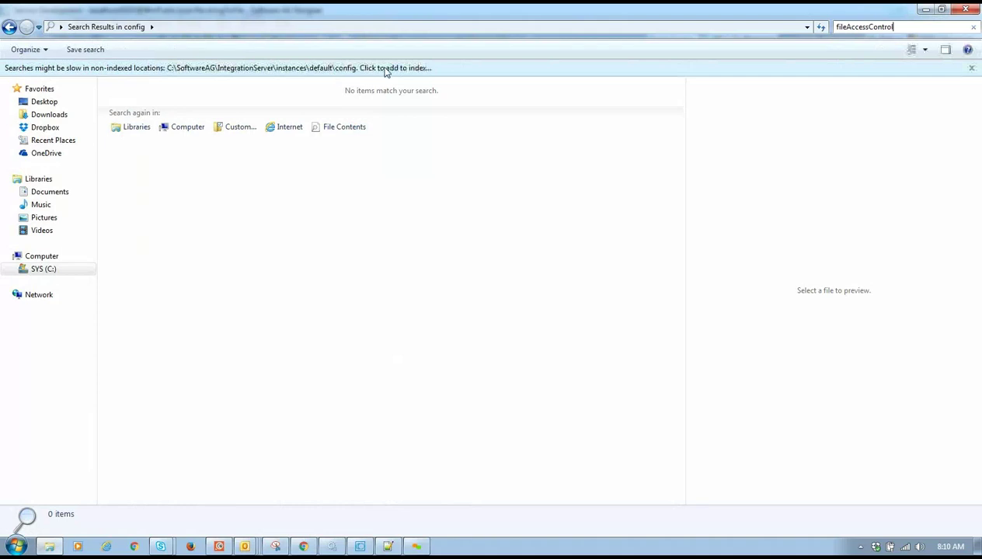
left_click(9, 27)
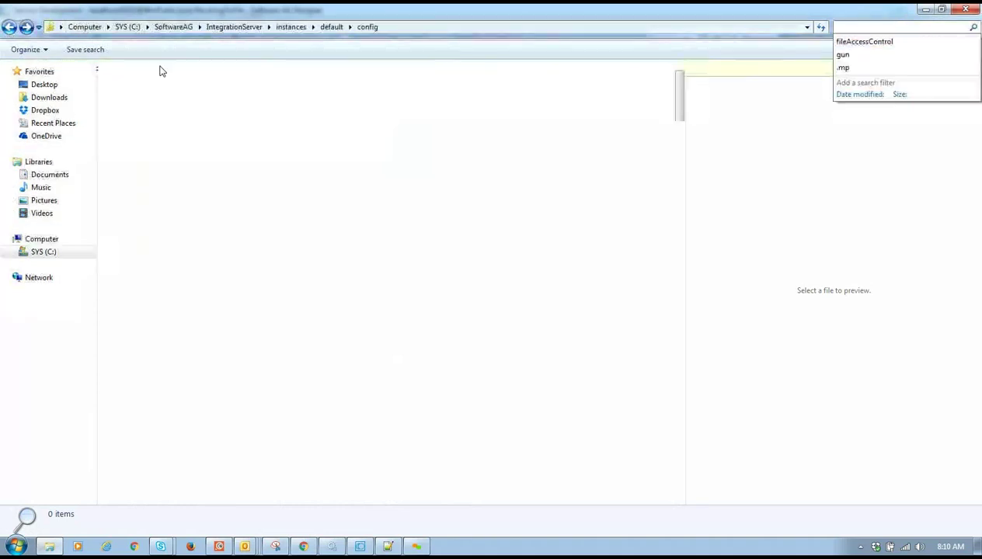
left_click(329, 28)
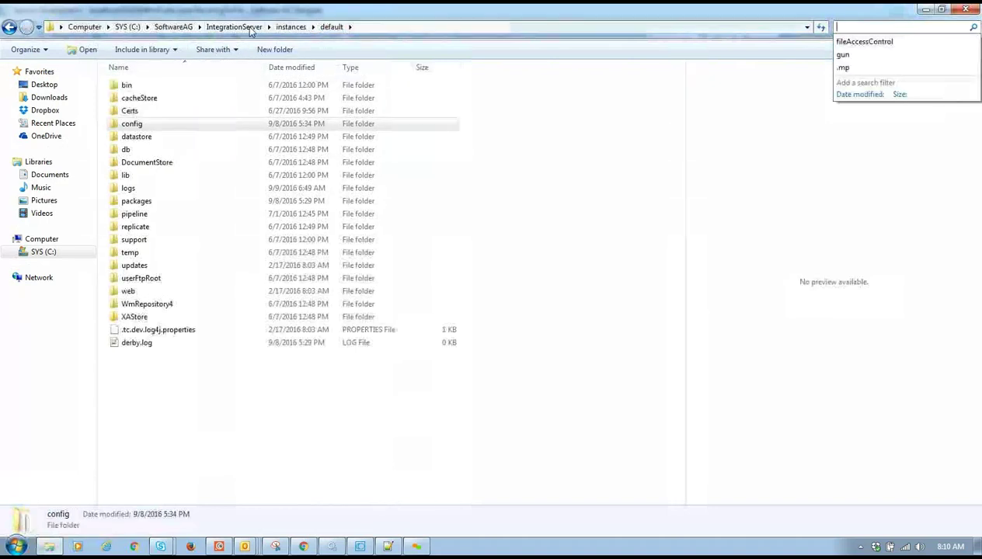
key("alt+Up")
key("alt+Up")
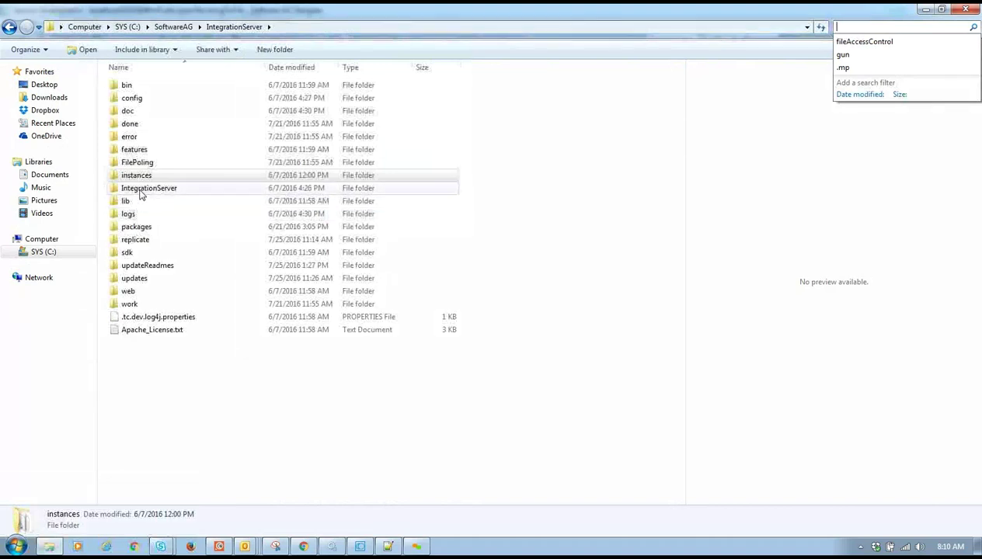
double_click(140, 99)
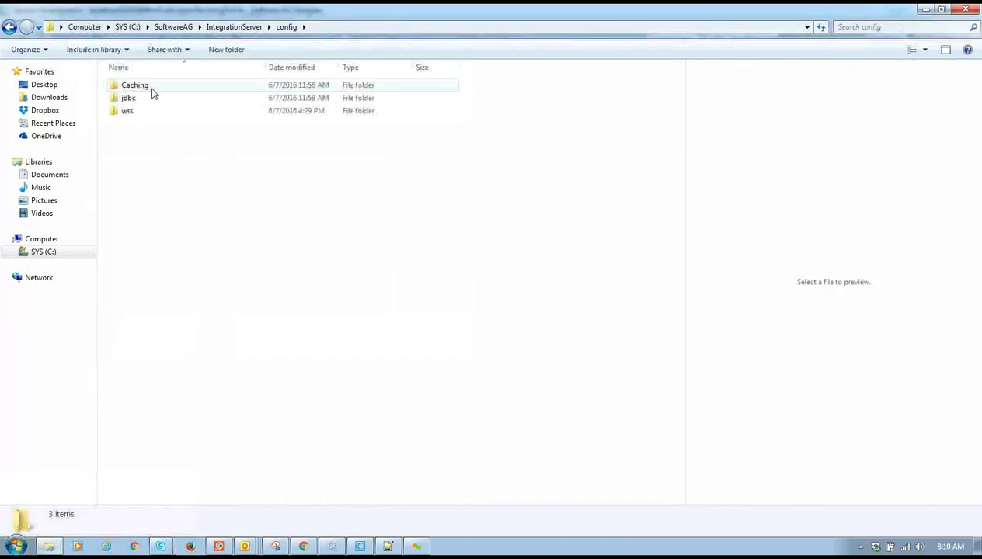
key("BackSpace")
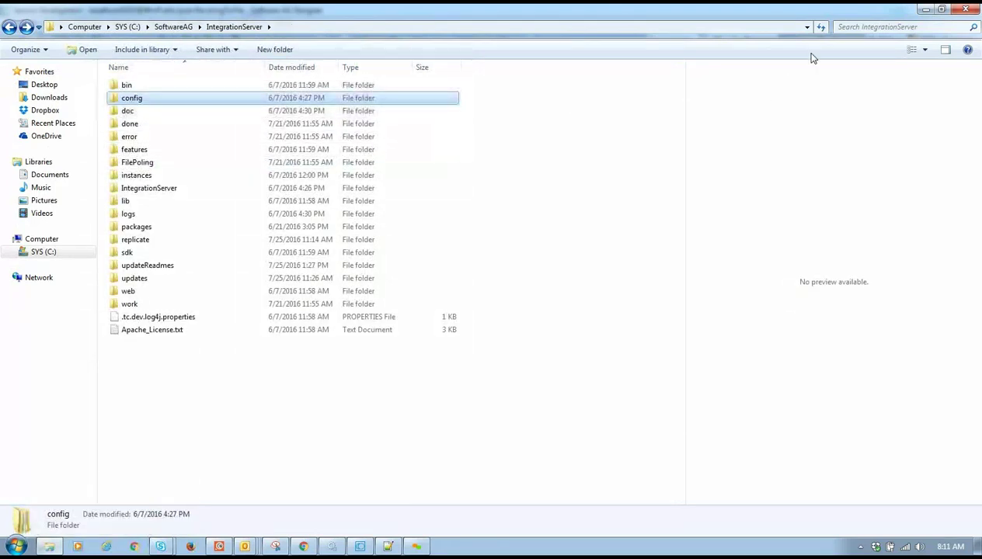
- Search IntegrationServer for fileAccessControl and bring up the context menu of WmPublic's fileAccessControl.cnf
left_click(877, 26)
key("ctrl+v")
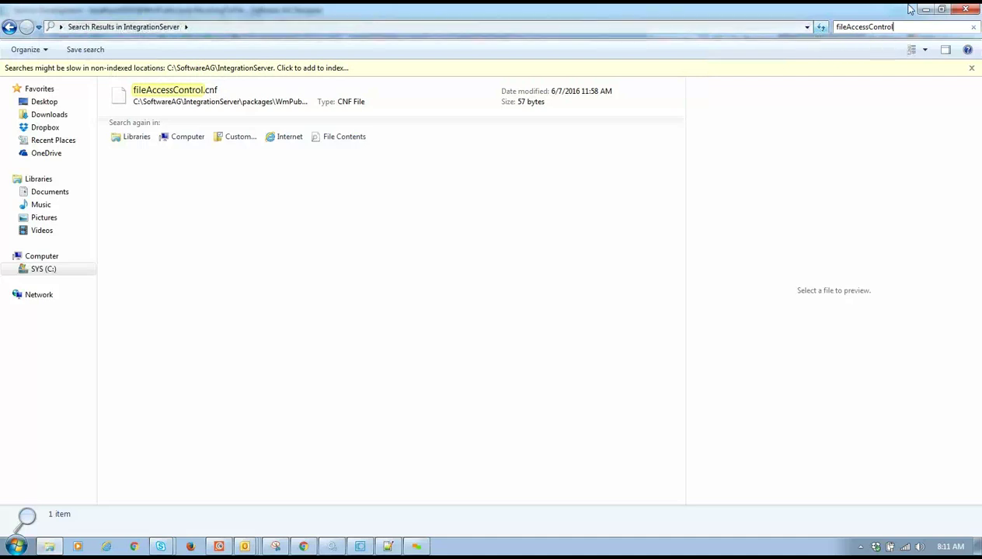
double_click(238, 105)
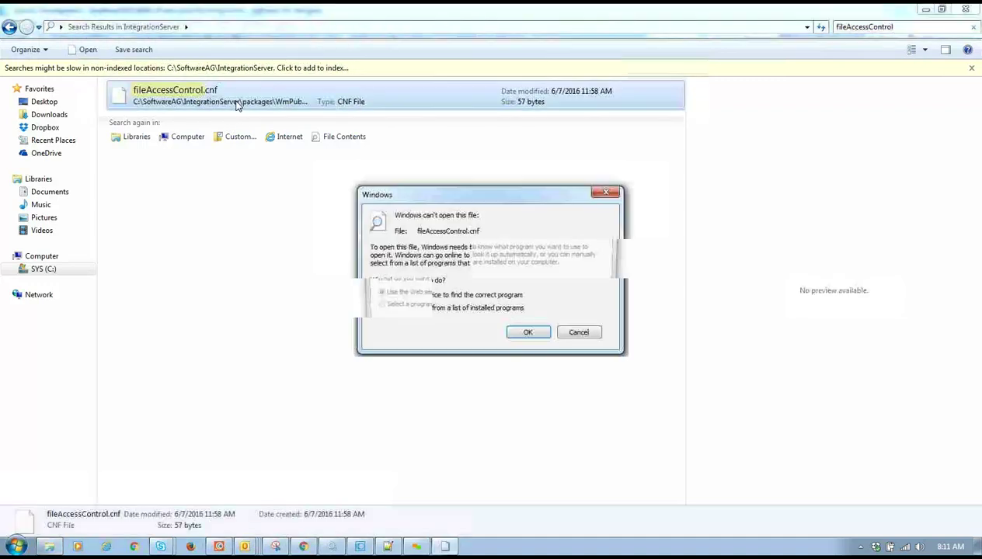
left_click(579, 334)
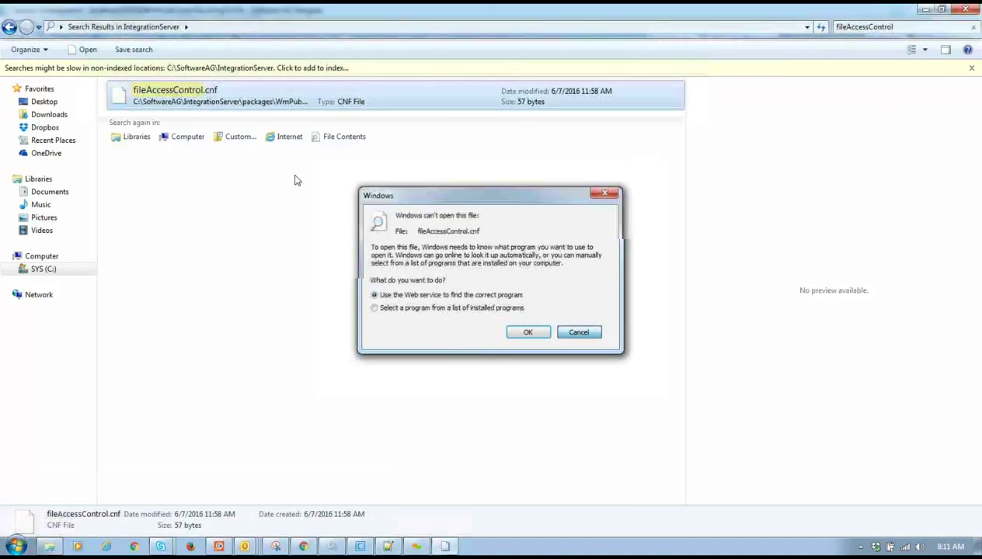
right_click(358, 106)
mouse_move(393, 170)
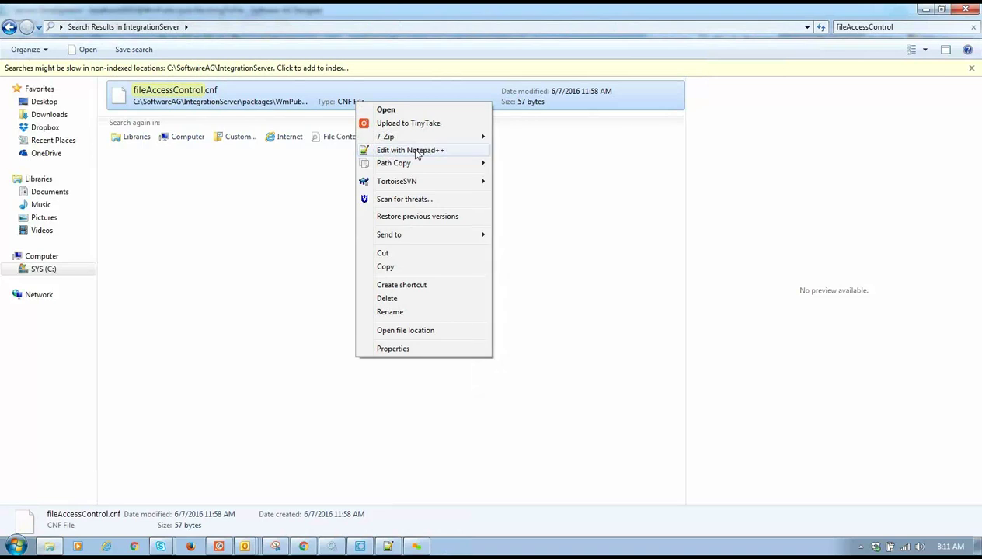
- Open fileAccessControl.cnf in Notepad++ and copy the C:\CoudIntegration folder path from Explorer
left_click(412, 150)
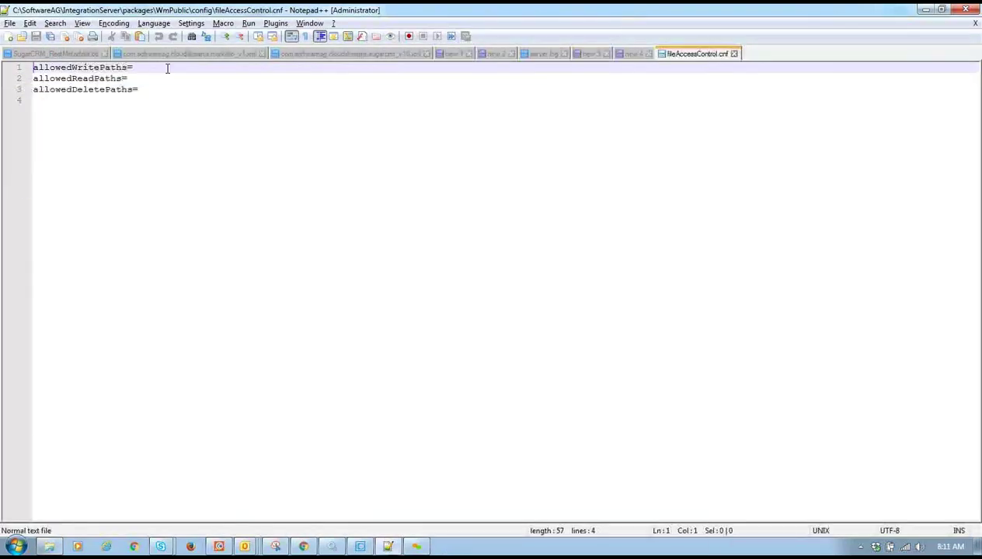
key("alt+Tab")
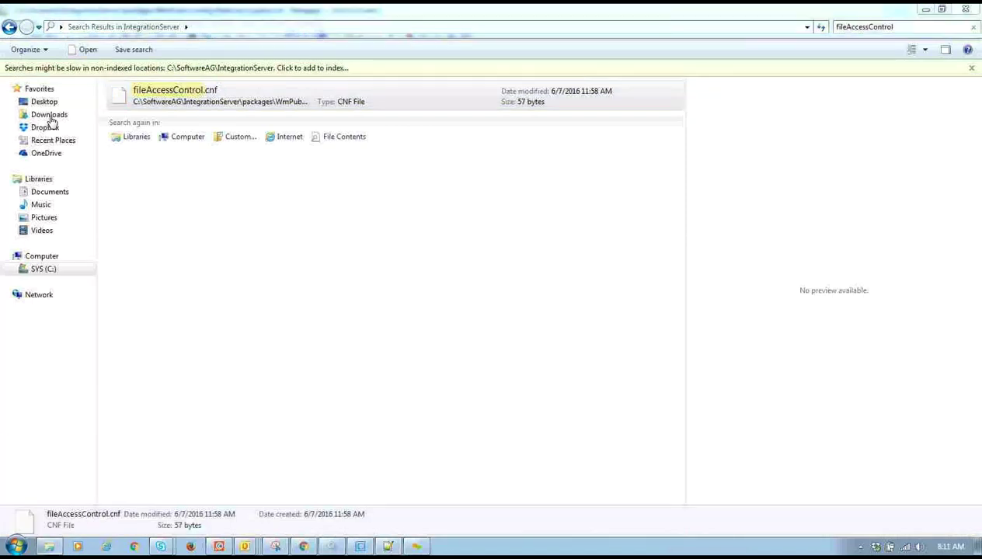
left_click(45, 268)
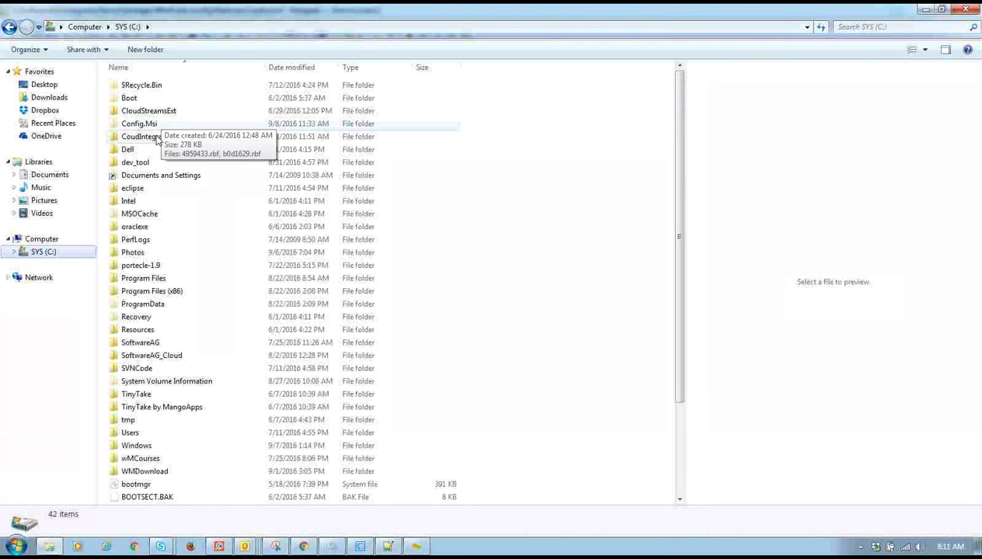
double_click(156, 136)
left_click(262, 28)
key("ctrl+c")
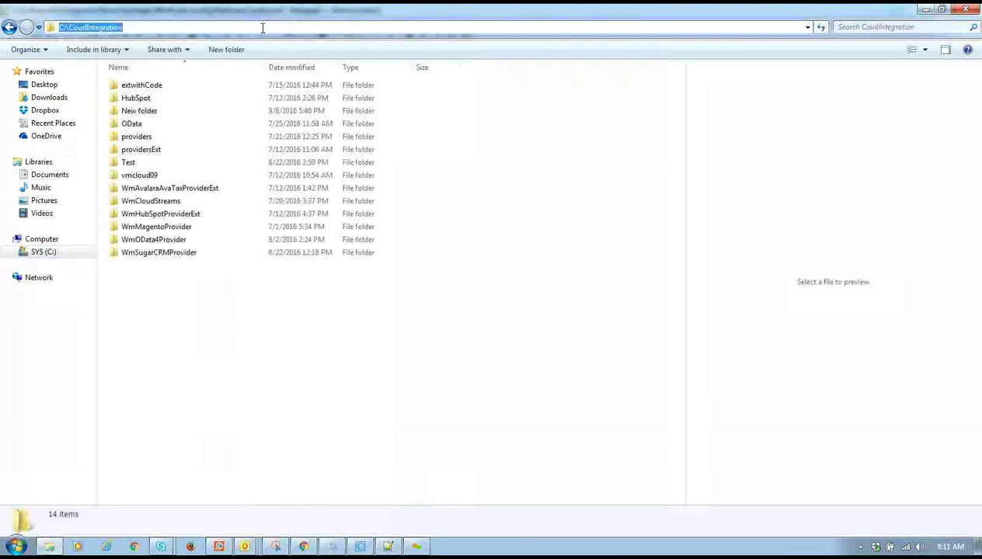
key("alt+Tab")
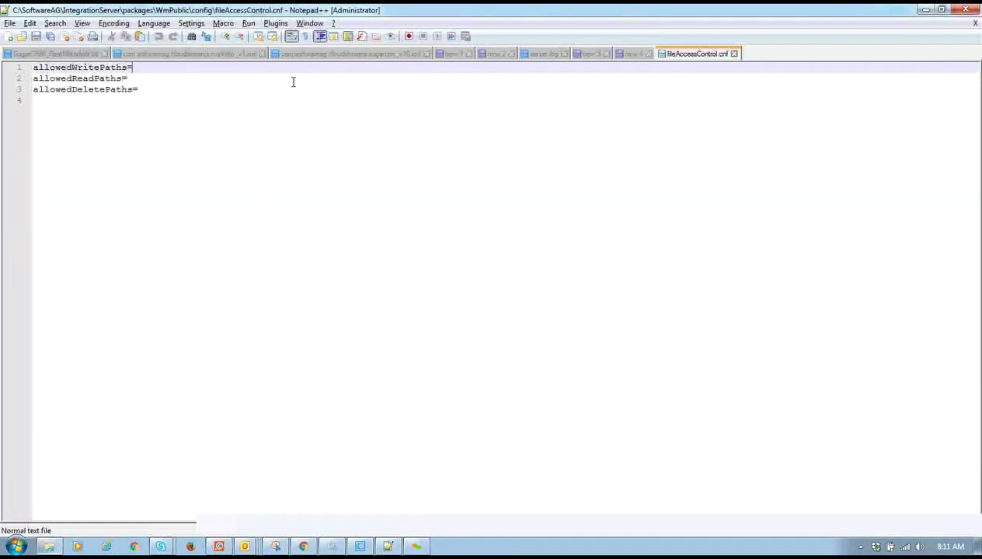
- Set the allowed write, read and delete paths to C:\CoudIntegration and save the file
left_click(287, 70)
key("ctrl+v")
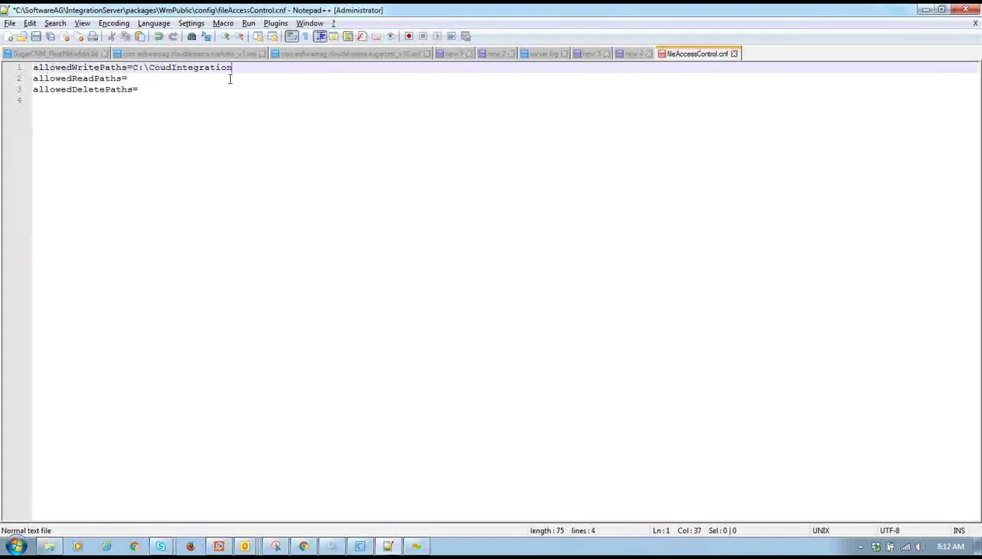
left_click(229, 79)
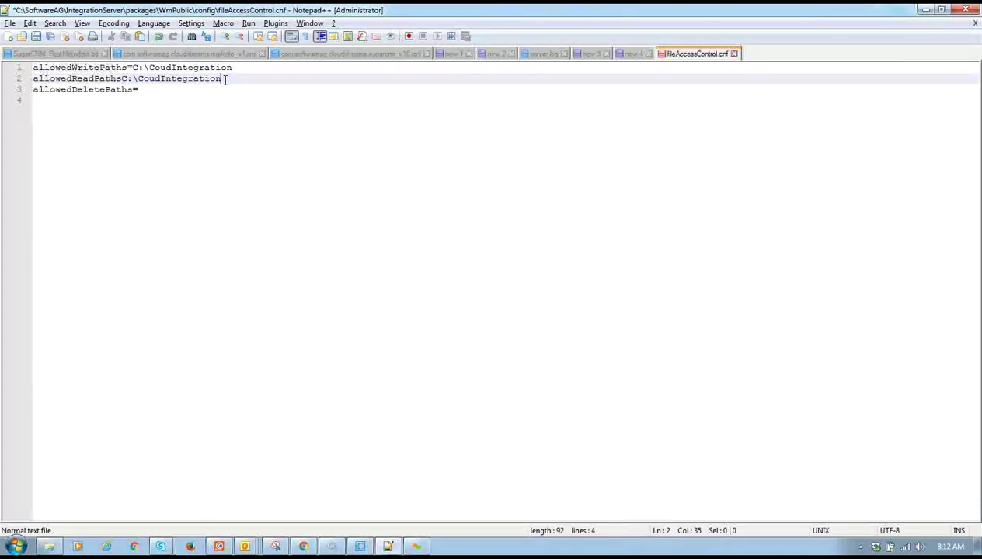
left_click(207, 85)
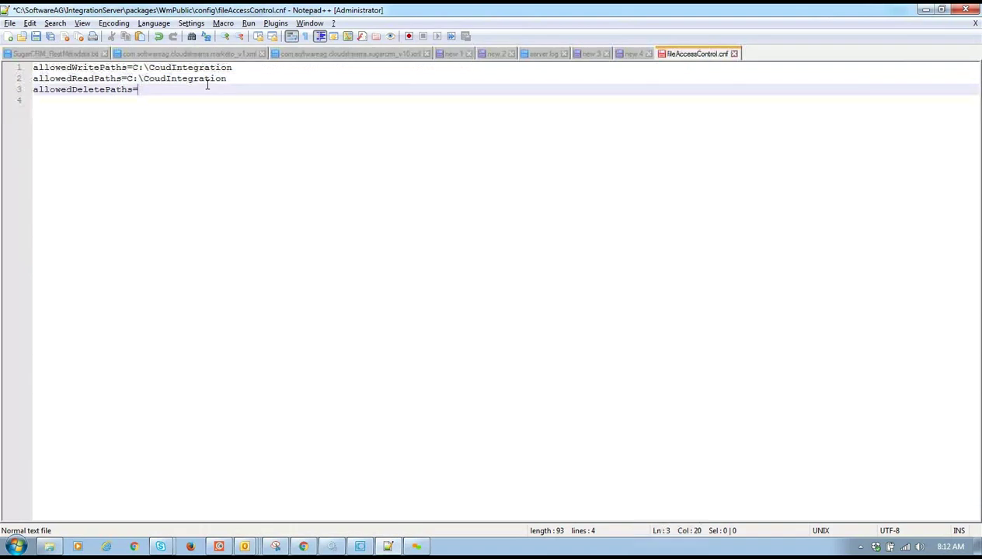
key("ctrl+s")
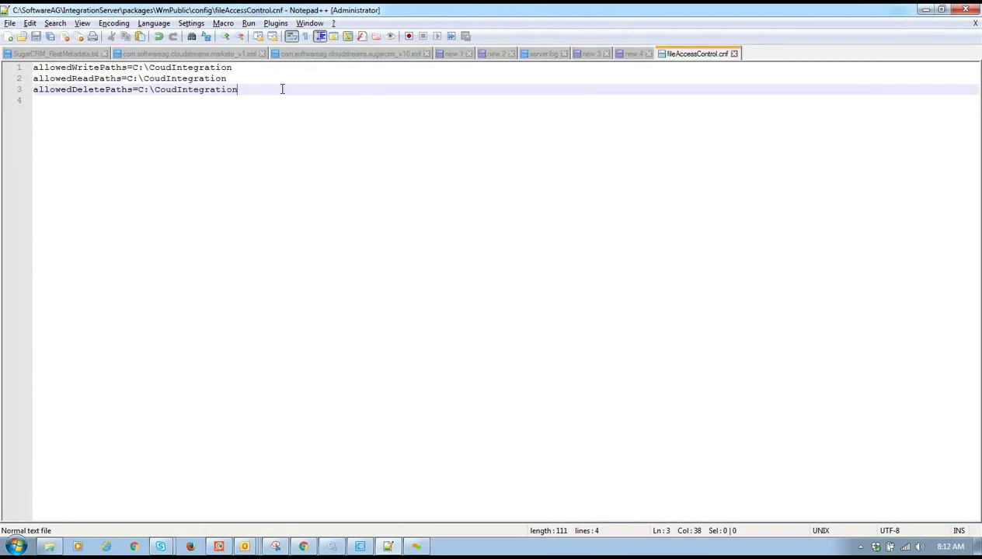
- Copy the C:\CoudIntegration path, open it through the Run dialog, and return to Designer
left_click_drag(176, 87, 140, 89)
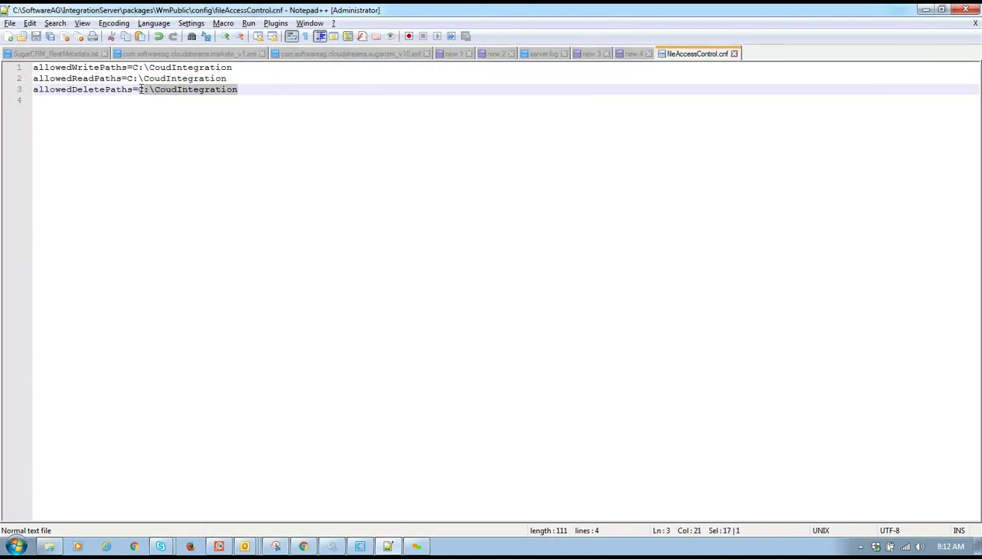
key("ctrl+c")
key("super+r")
key("ctrl+v")
key("Return")
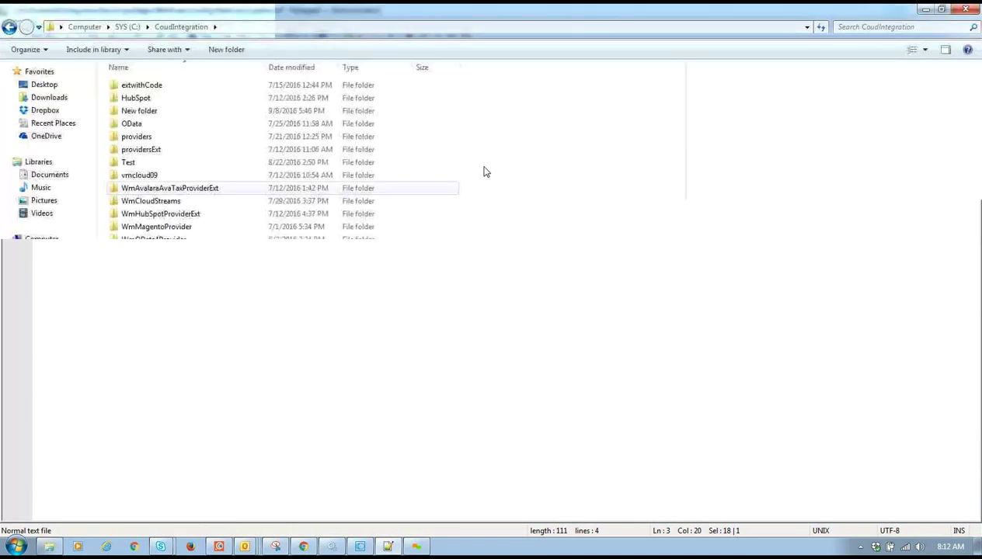
key("alt+Tab")
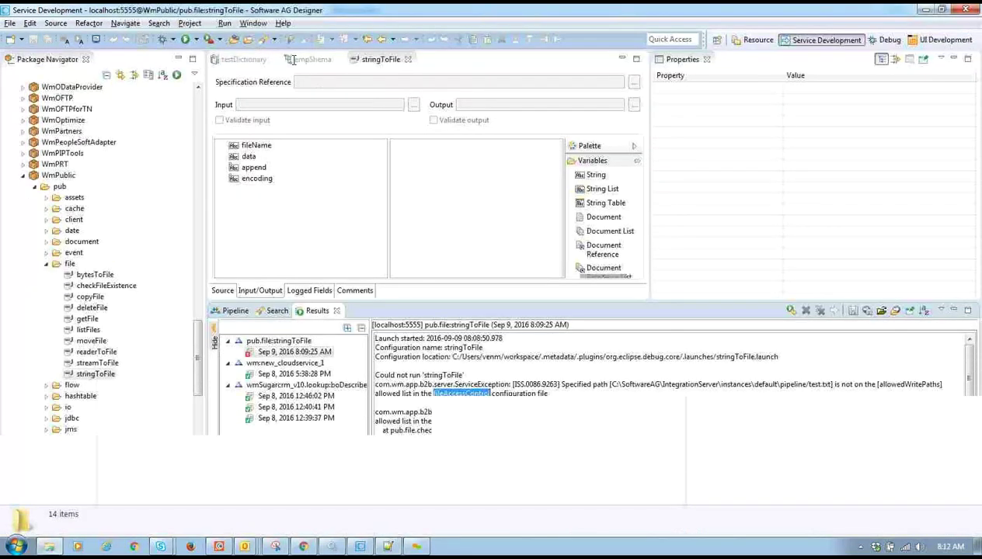
- Re-run stringToFile for C:\CoudIntegration\test.txt; it fails again on allowedWritePaths
key("ctrl+F11")
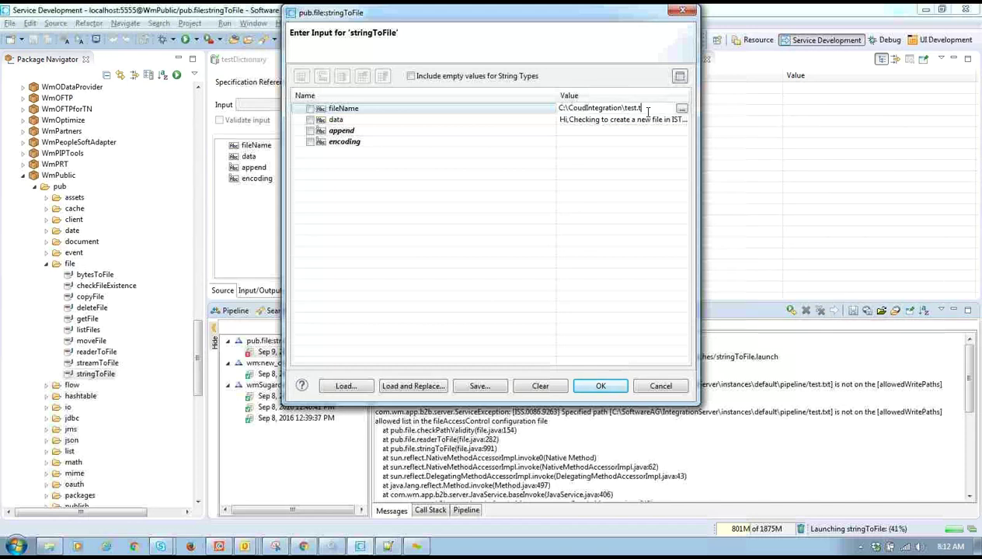
left_click(601, 386)
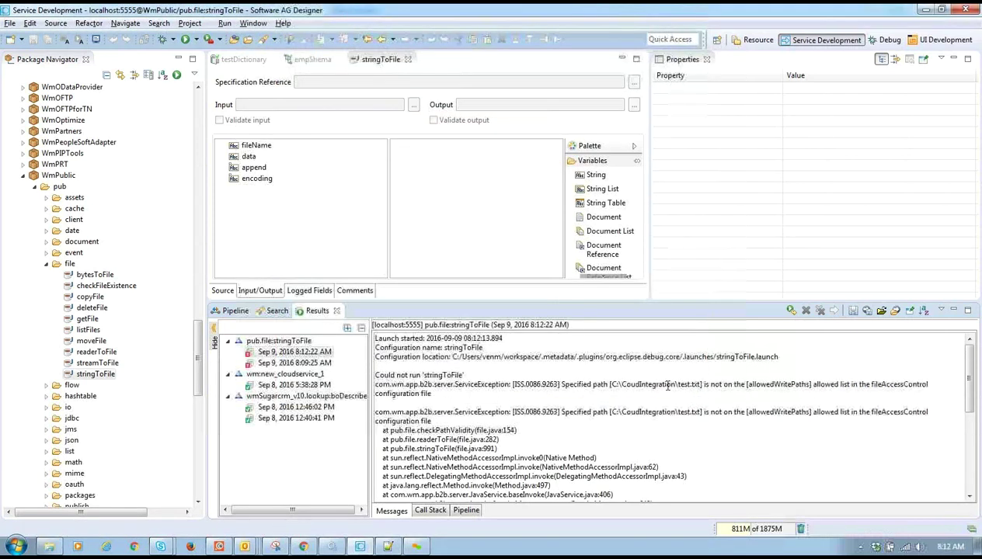
key("alt+Tab")
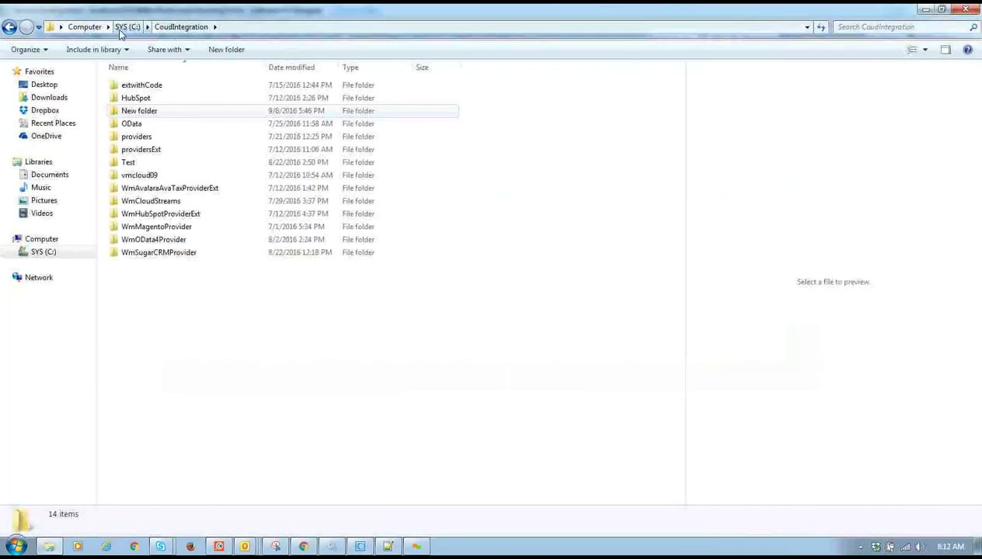
- Browse from C: down to SoftwareAG\IntegrationServer\instances\default\packages
left_click(126, 26)
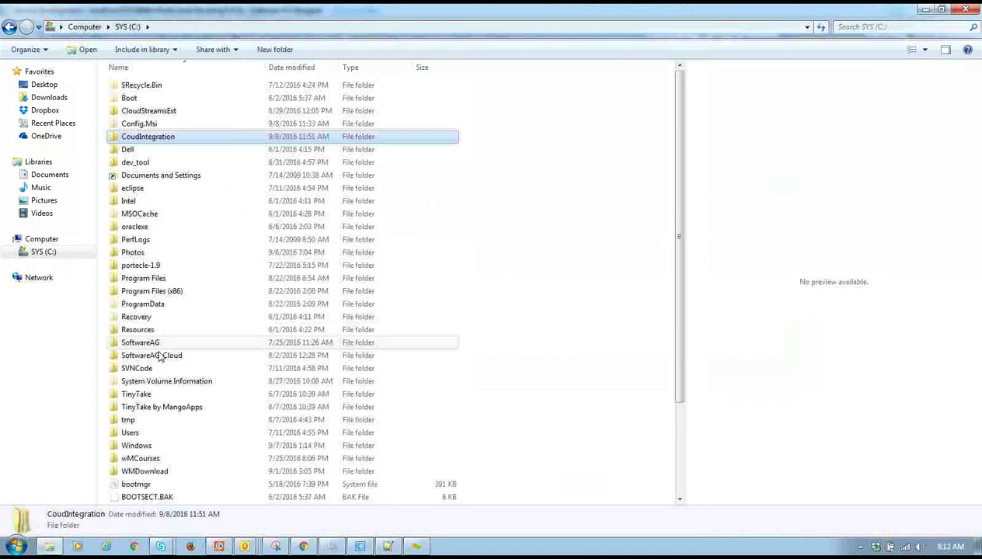
left_click(157, 347)
double_click(159, 347)
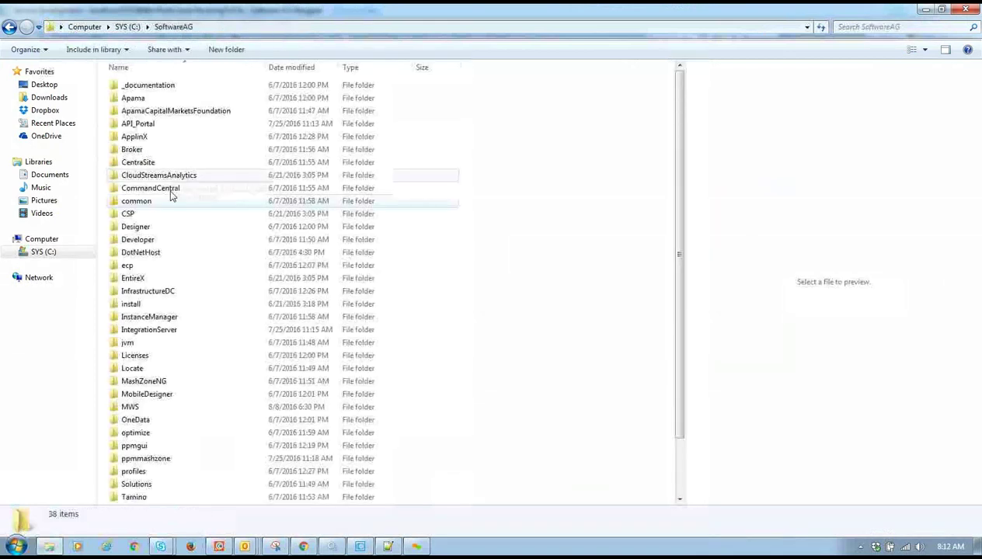
double_click(151, 328)
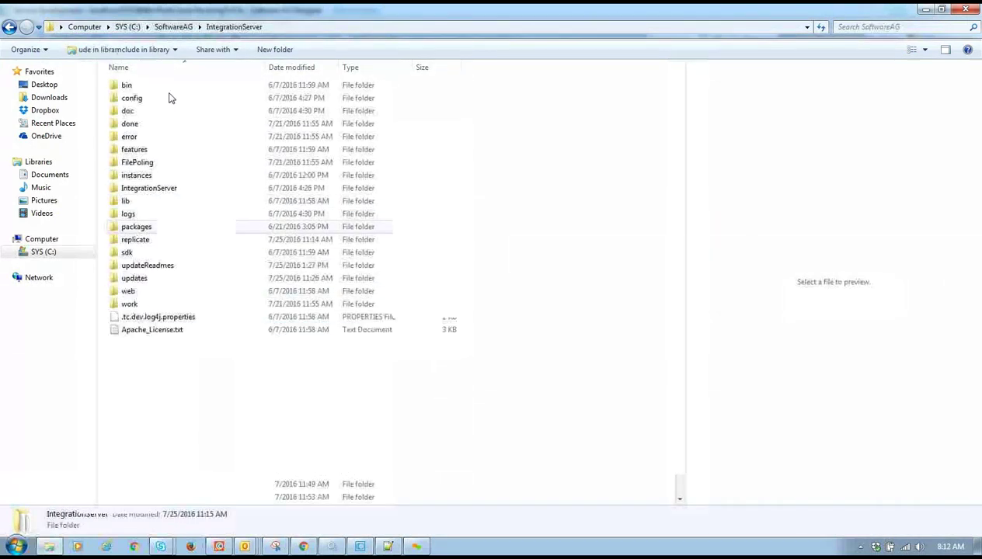
double_click(154, 176)
double_click(174, 87)
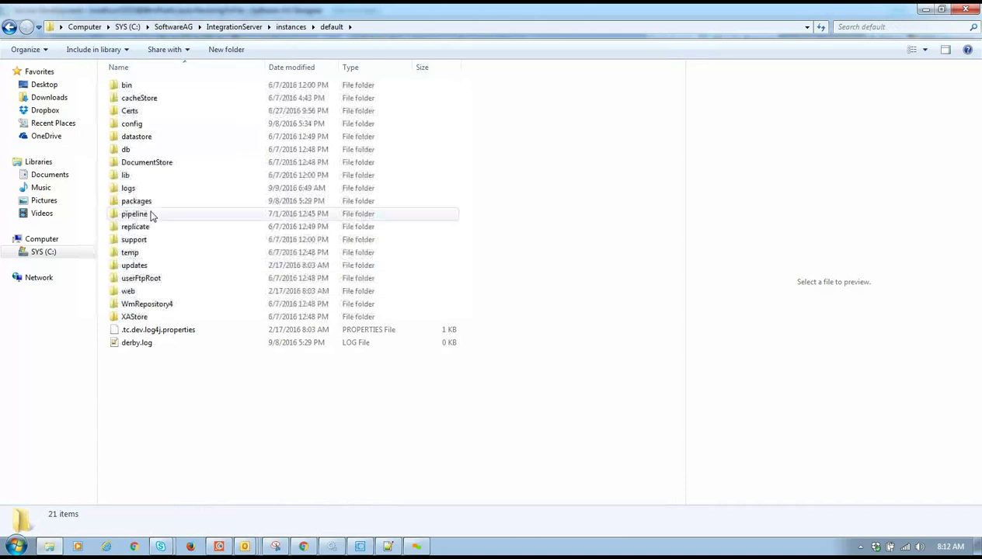
double_click(160, 203)
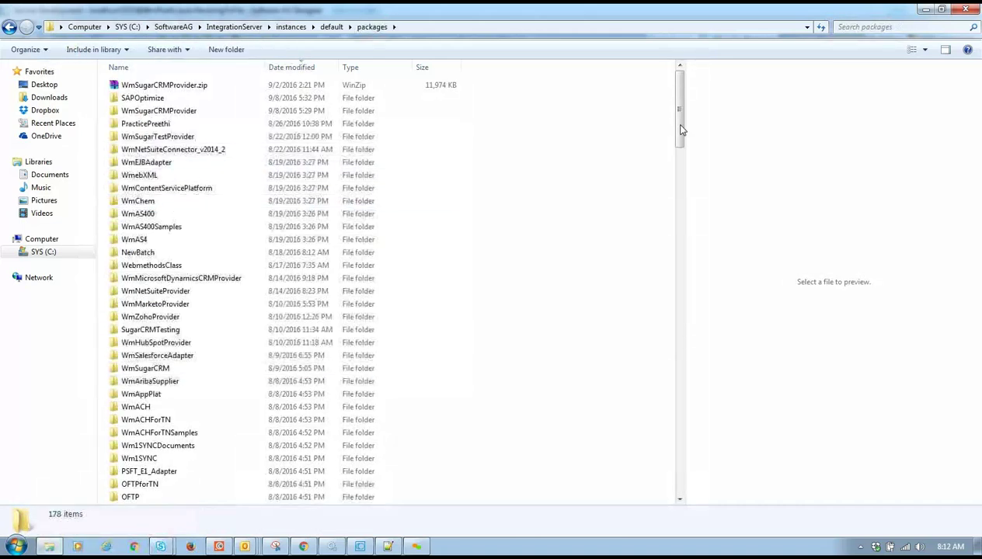
- Open the WmPublic package's config folder and bring up fileAccessControl.cnf's context menu
left_click_drag(684, 115, 702, 260)
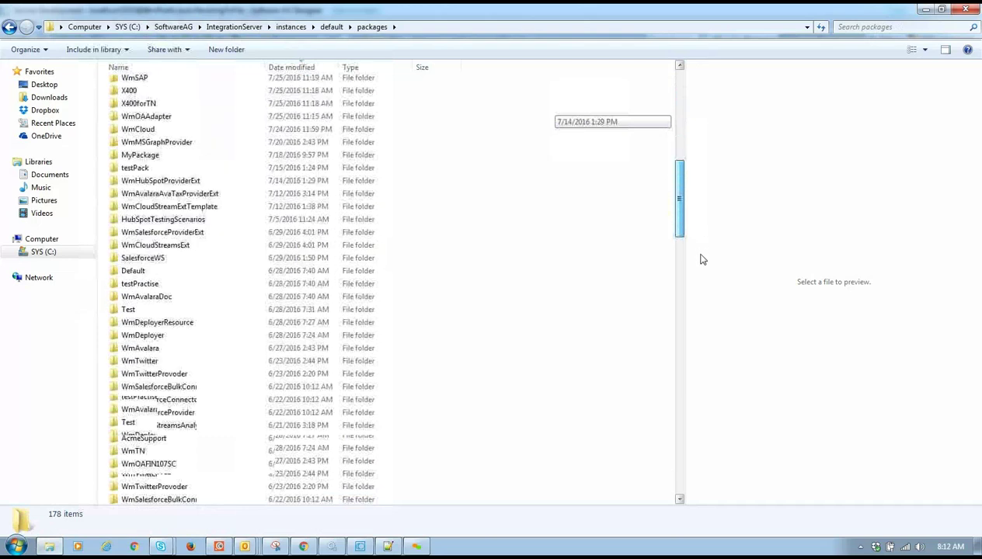
left_click(153, 69)
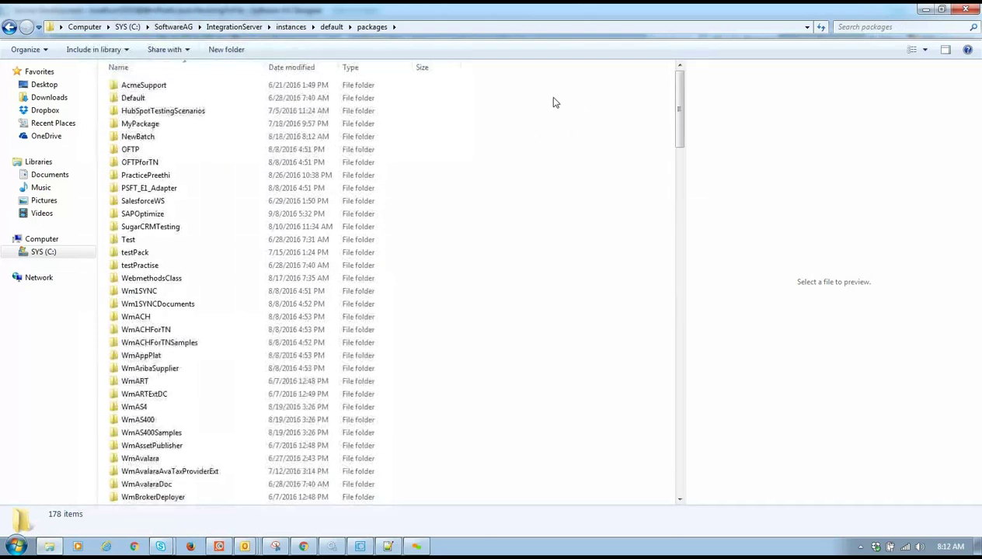
left_click(156, 68)
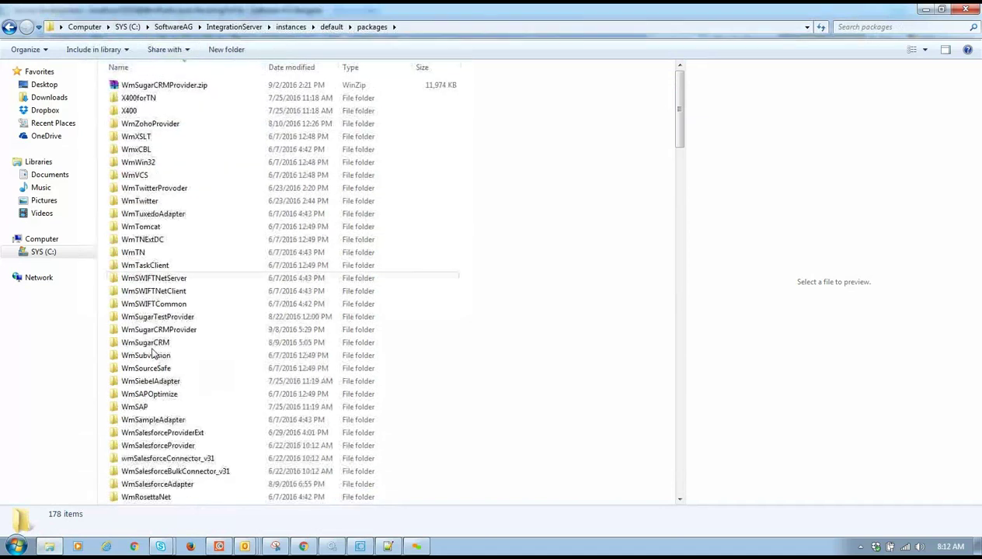
scroll(681, 157, "down", 6)
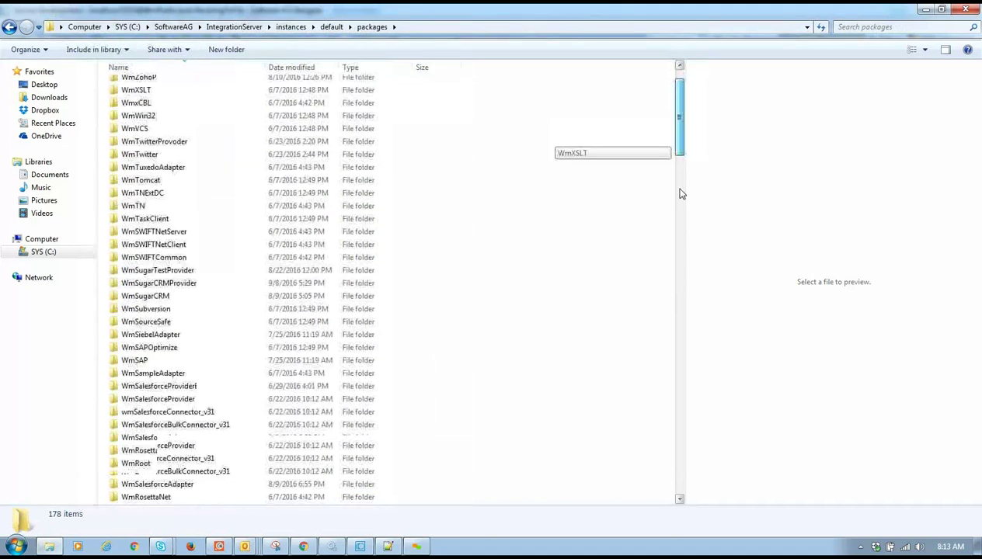
double_click(171, 307)
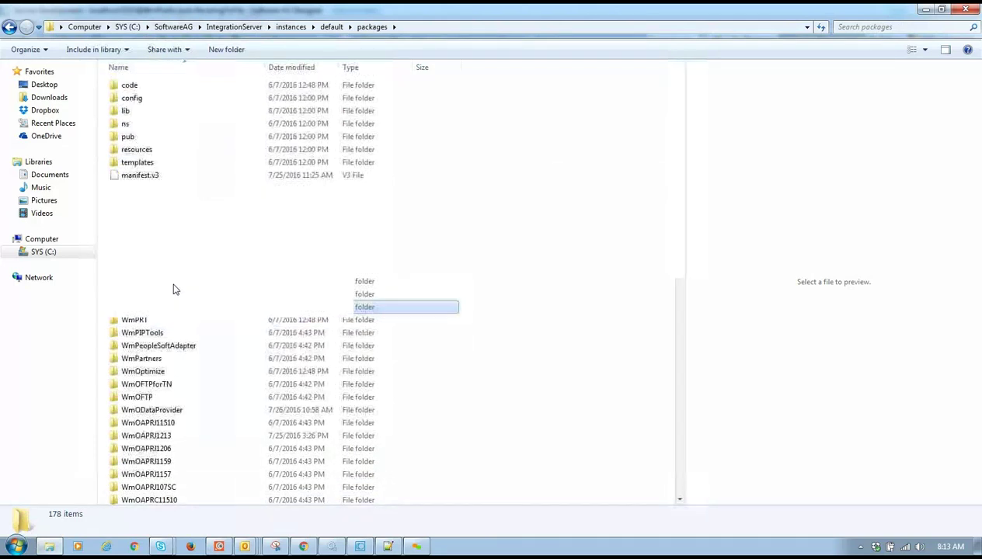
double_click(170, 151)
key("BackSpace")
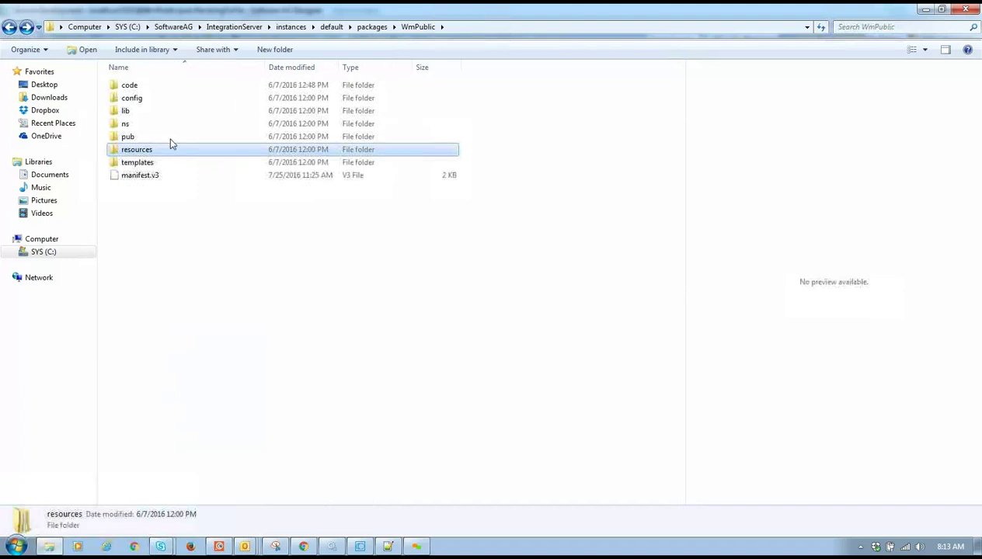
left_click(171, 138)
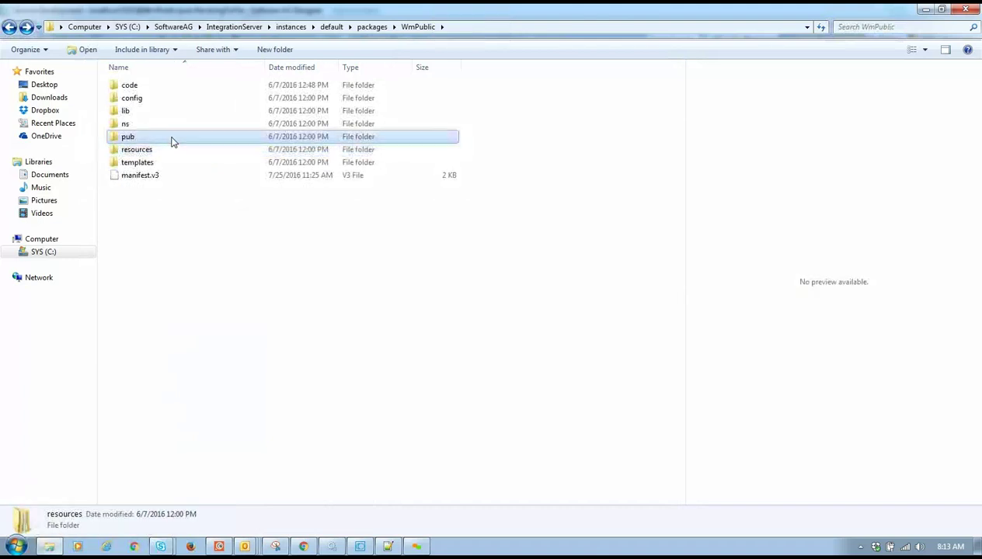
double_click(166, 99)
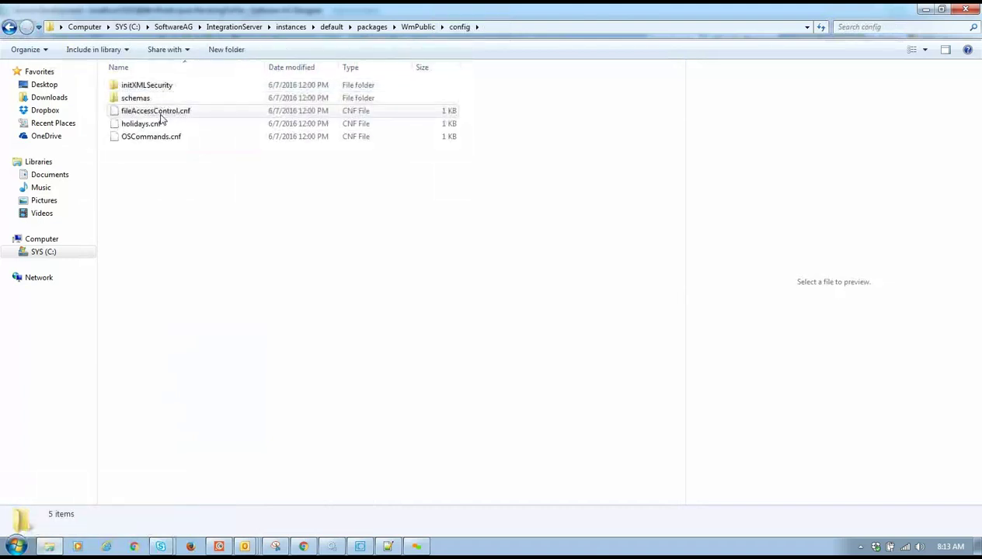
right_click(161, 117)
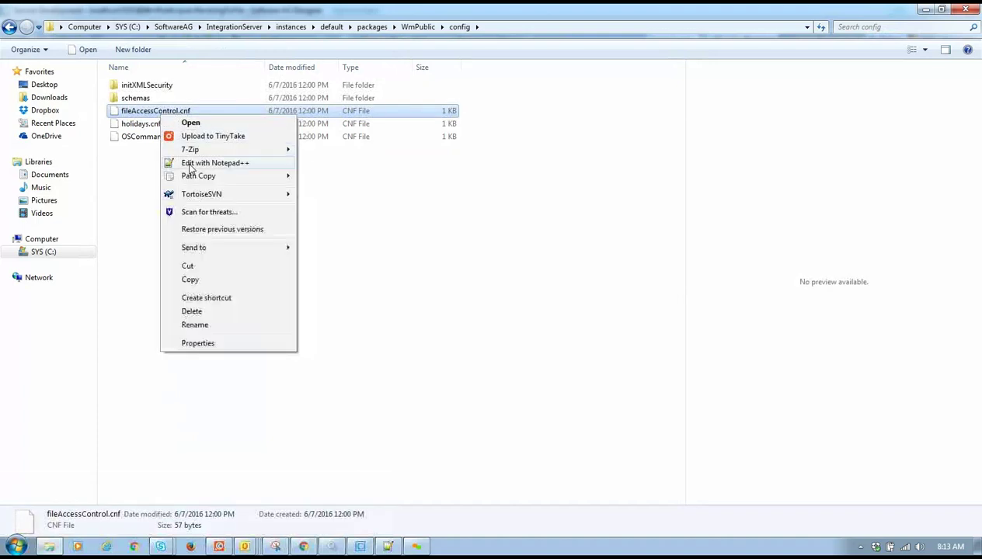
- In Notepad++, paste C:\CoudIntegration into all three allowed paths of the instance file and save
left_click(191, 163)
left_click(174, 69)
key("ctrl+v")
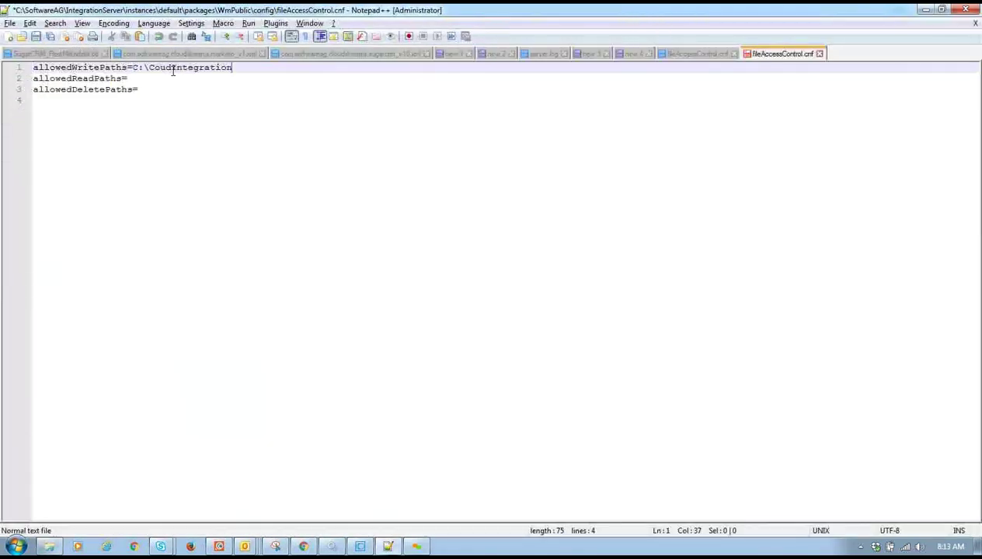
left_click(166, 79)
type("C:\\CoudIntegration")
left_click(164, 89)
type("C:\\CoudIntegration")
key("ctrl+s")
- Return to Designer and re-run stringToFile with the same inputs
key("alt+Tab")
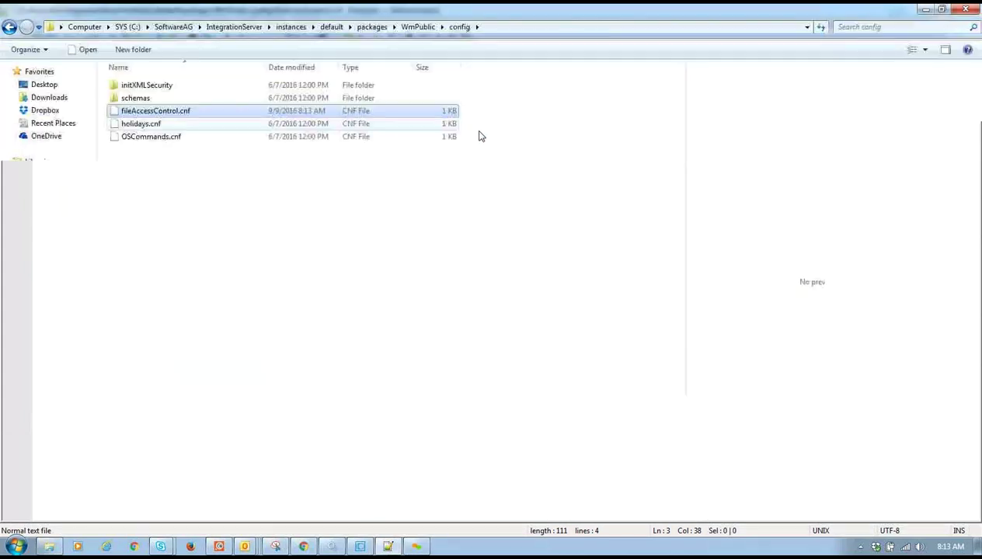
key("alt+Tab")
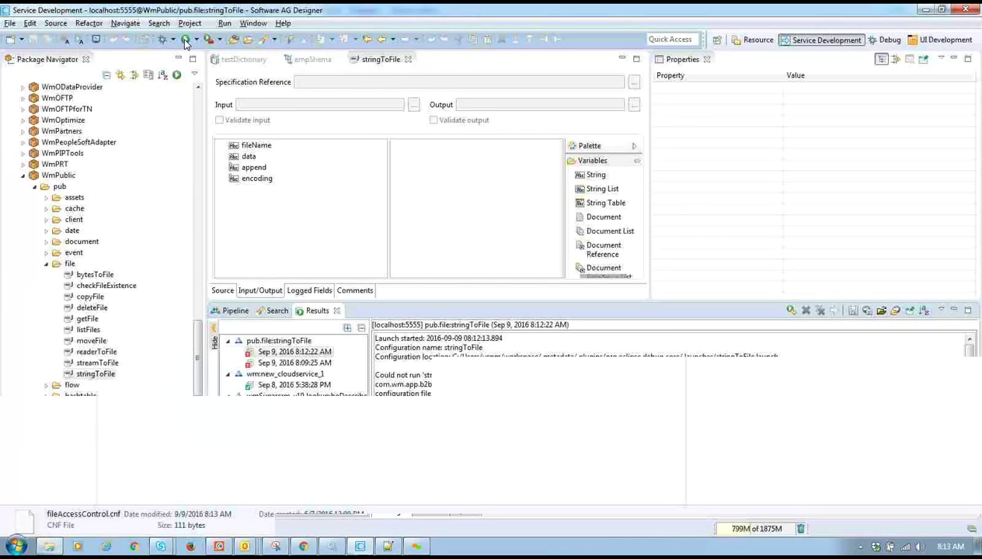
left_click(613, 393)
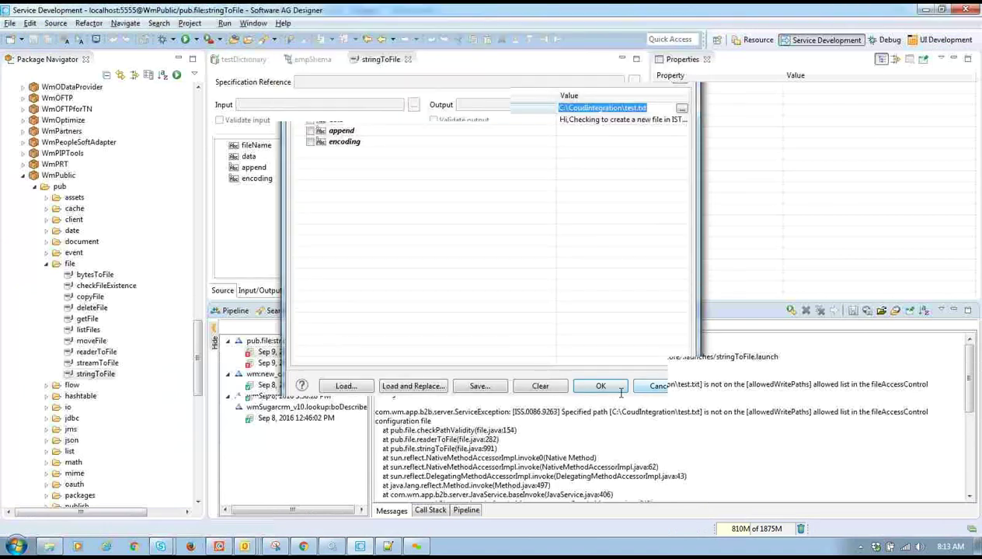
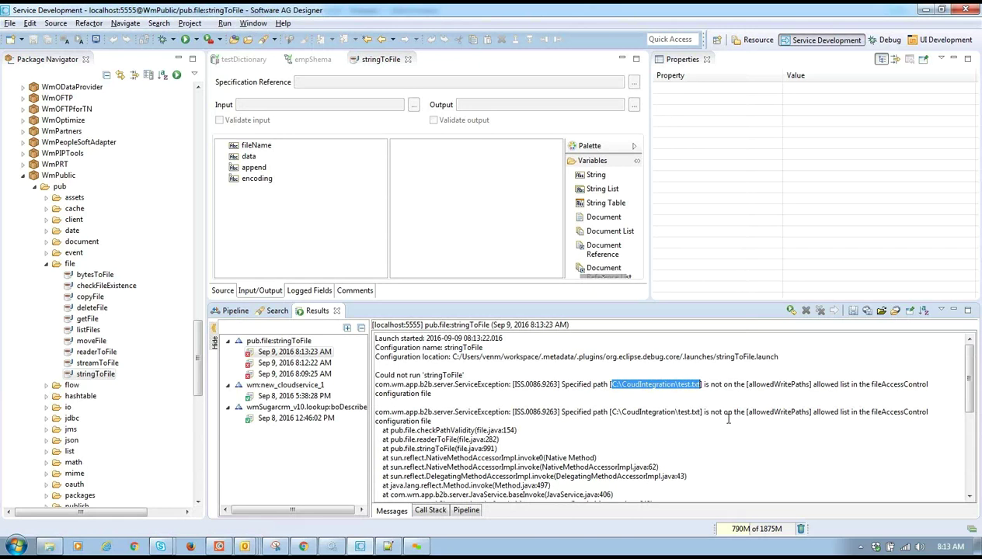
- Append \test.txt to the write, read and delete paths in fileAccessControl.cnf and save
key("alt+Tab")
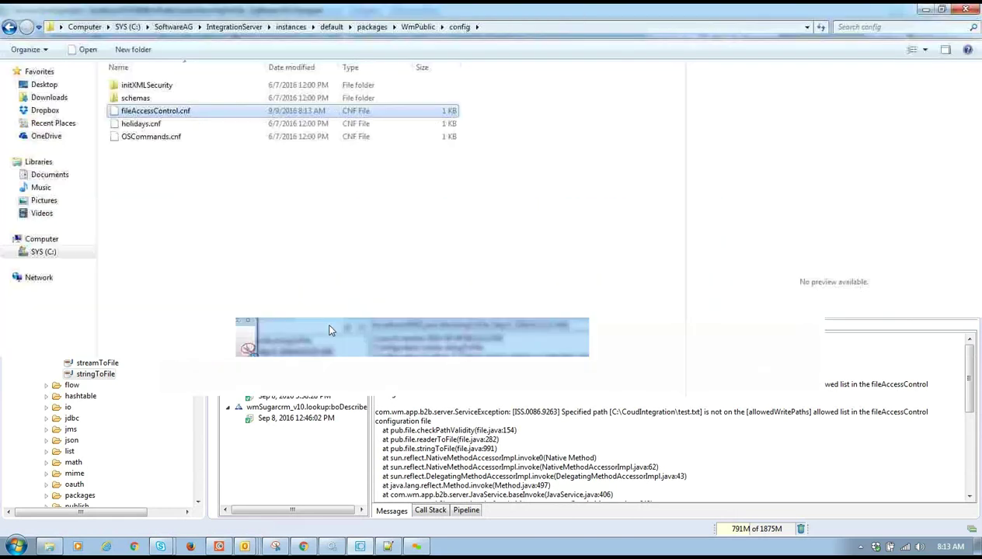
left_click(385, 545)
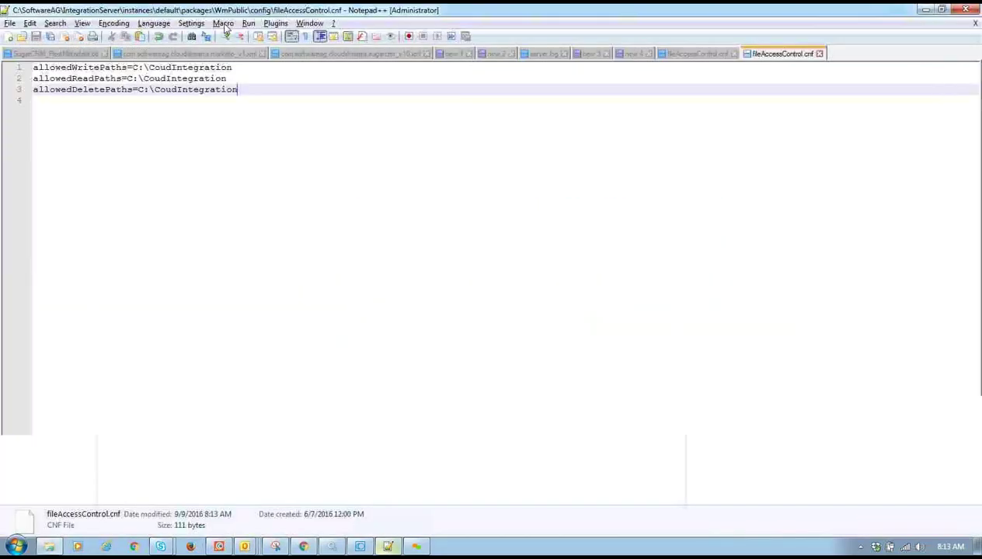
left_click_drag(238, 89, 143, 90)
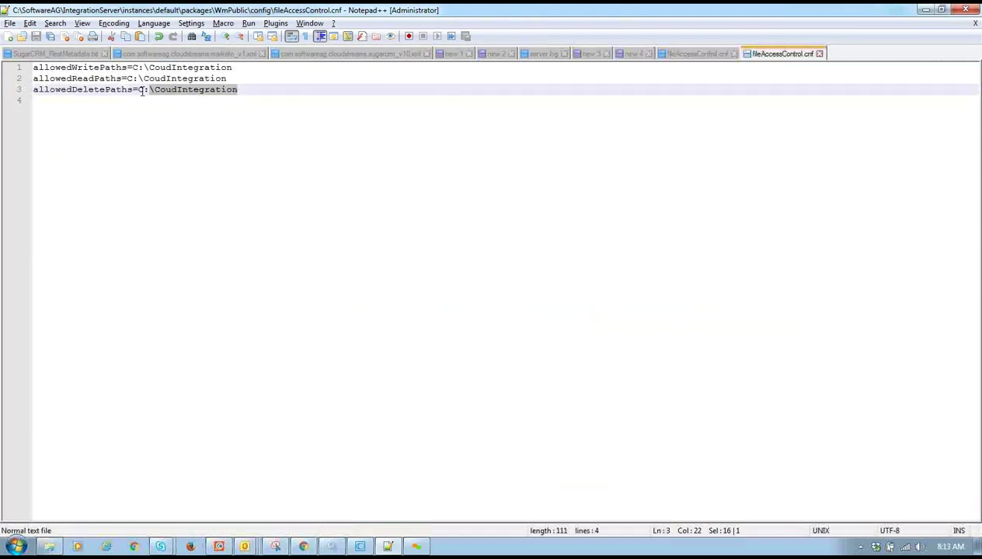
key("End")
type("\\test.txt")
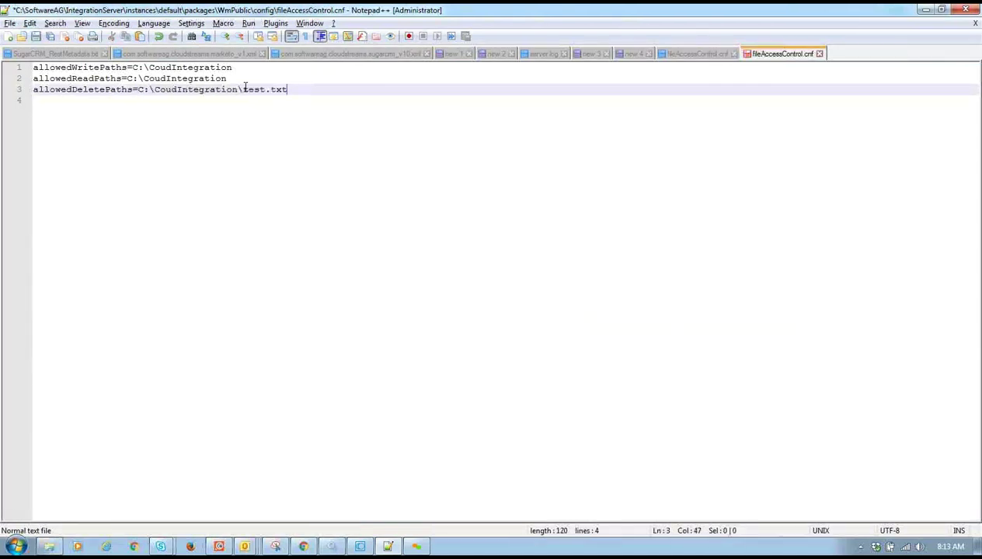
key("Up")
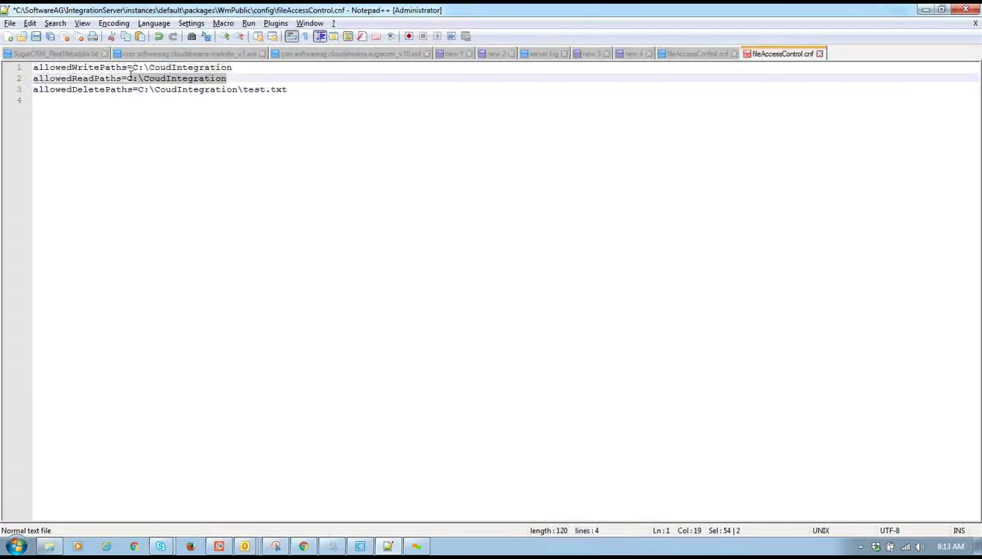
key("End")
type("\\test.txt")
left_click_drag(249, 69, 139, 68)
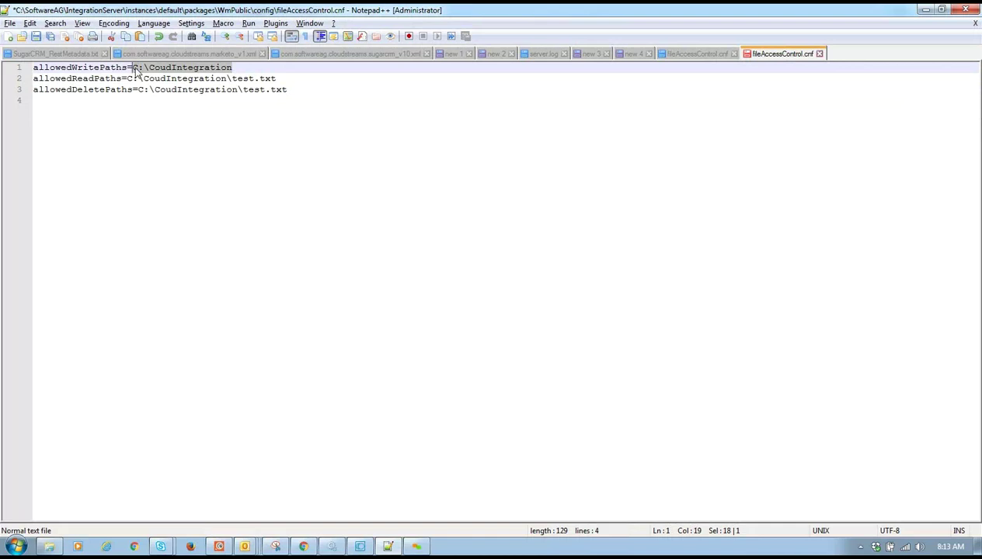
type("C:\\CoudIntegration\\test.txt")
key("ctrl+s")
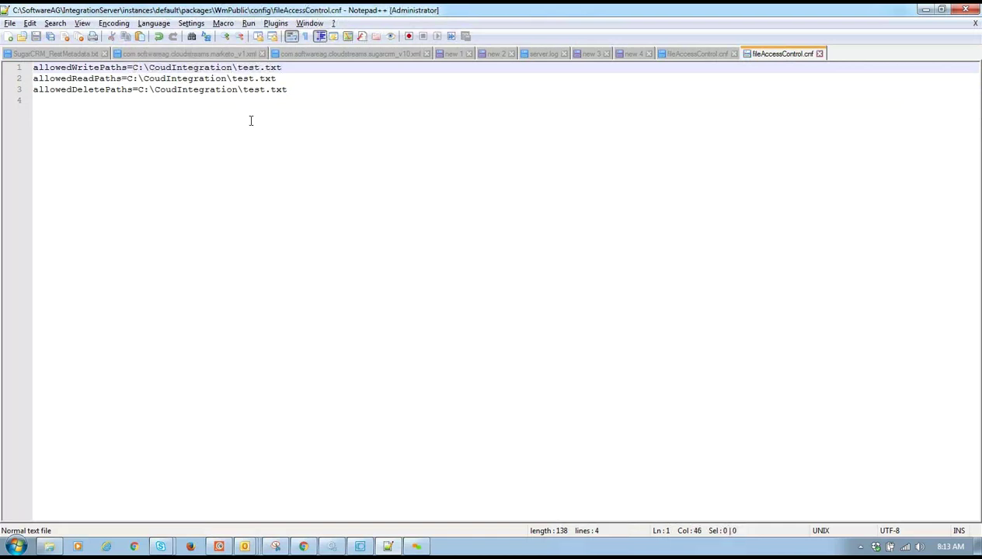
- Rerun stringToFile in Designer with the same input, then return to the config file
key("alt+Tab")
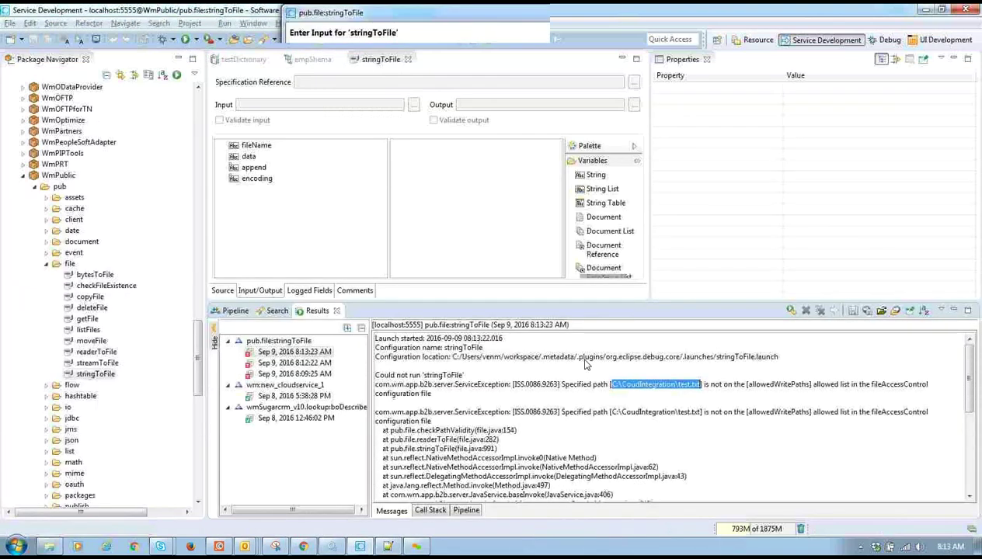
left_click(601, 389)
key("alt+Tab")
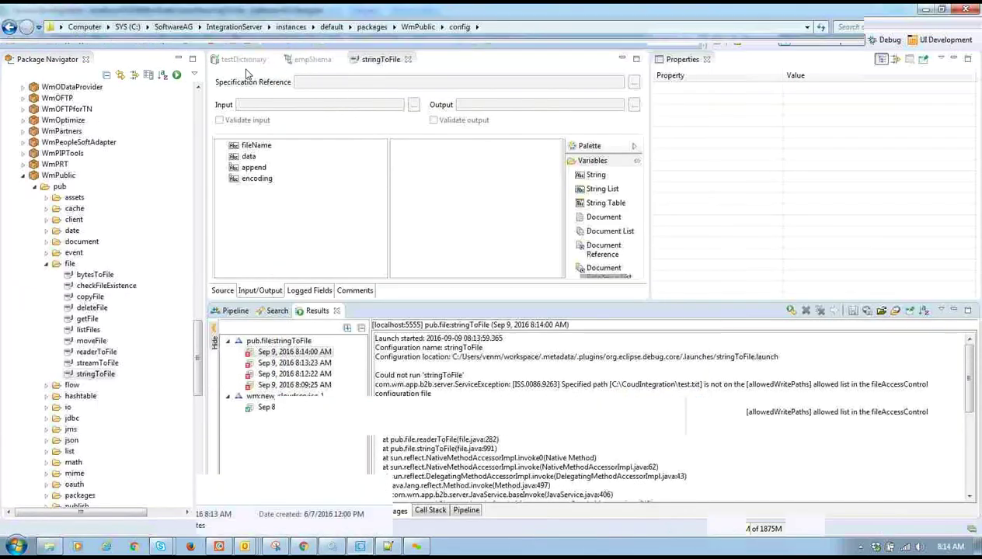
key("alt+Tab")
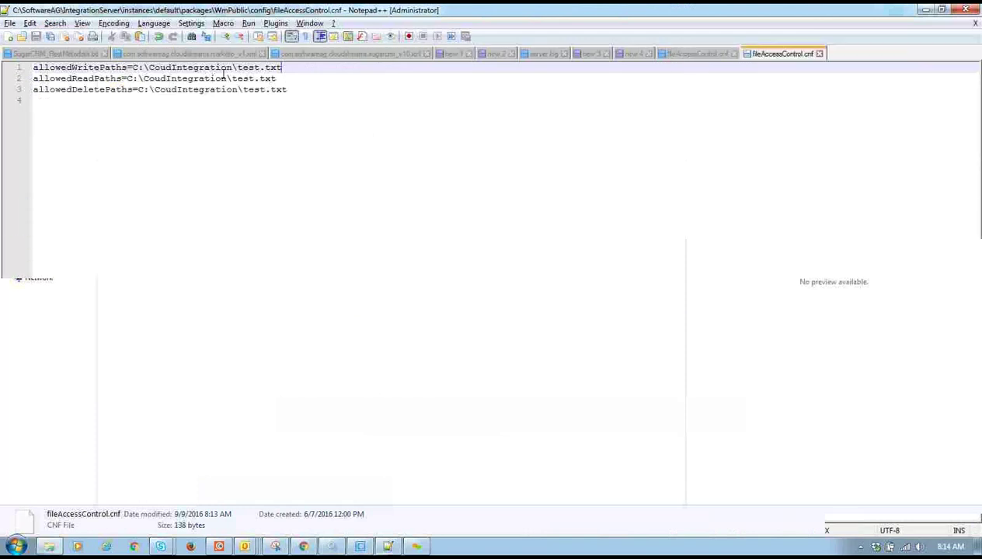
- Change the write and read paths to C:/CoudIntegration, removing \test.txt from both
left_click(149, 66)
type("l")
key("BackSpace")
key("BackSpace")
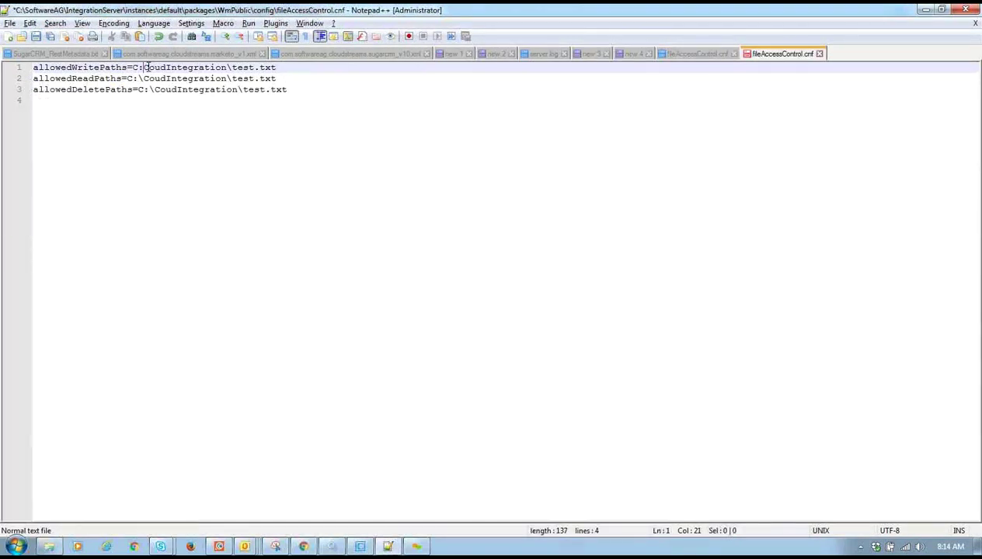
type("/")
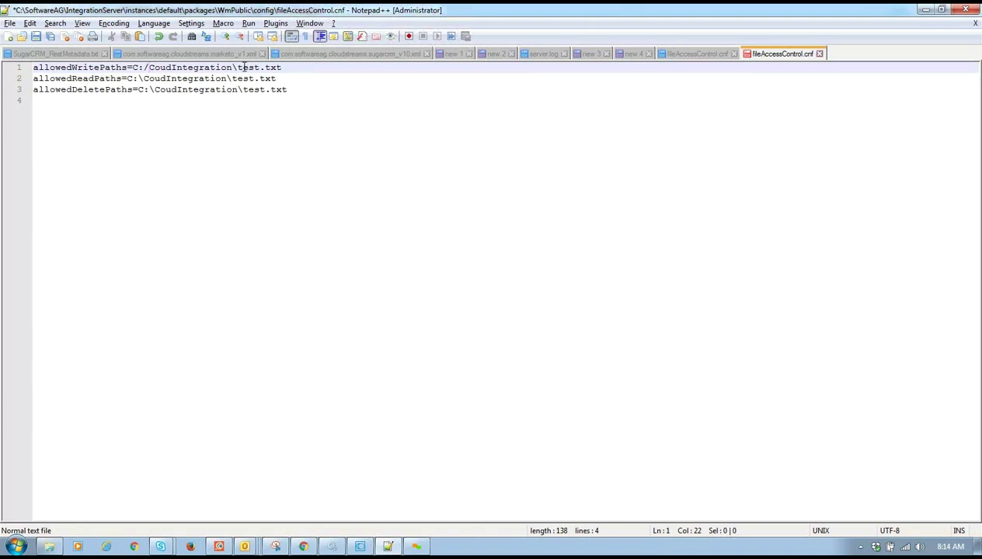
left_click_drag(281, 67, 232, 69)
key("BackSpace")
left_click(141, 78)
key("BackSpace")
type("/")
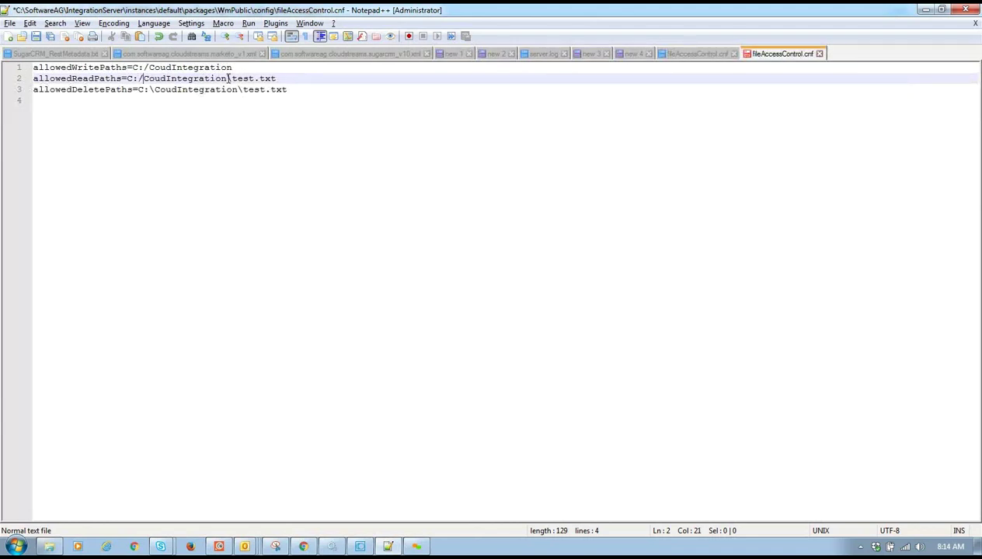
left_click_drag(228, 78, 300, 79)
key("BackSpace")
- Change the delete path to C:/CoudIntegration/ with a forward slash and save fileAccessControl.cnf
left_click(249, 66)
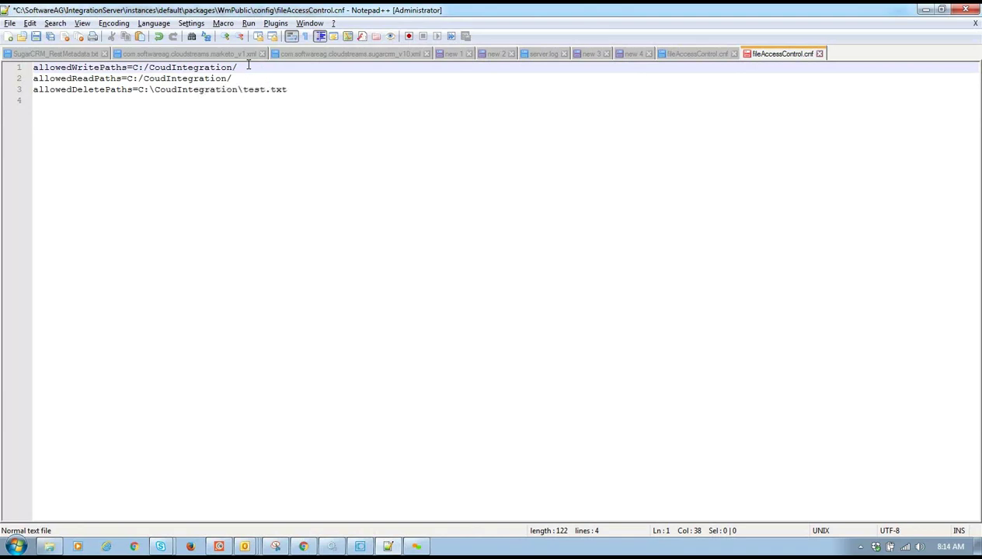
left_click(289, 89)
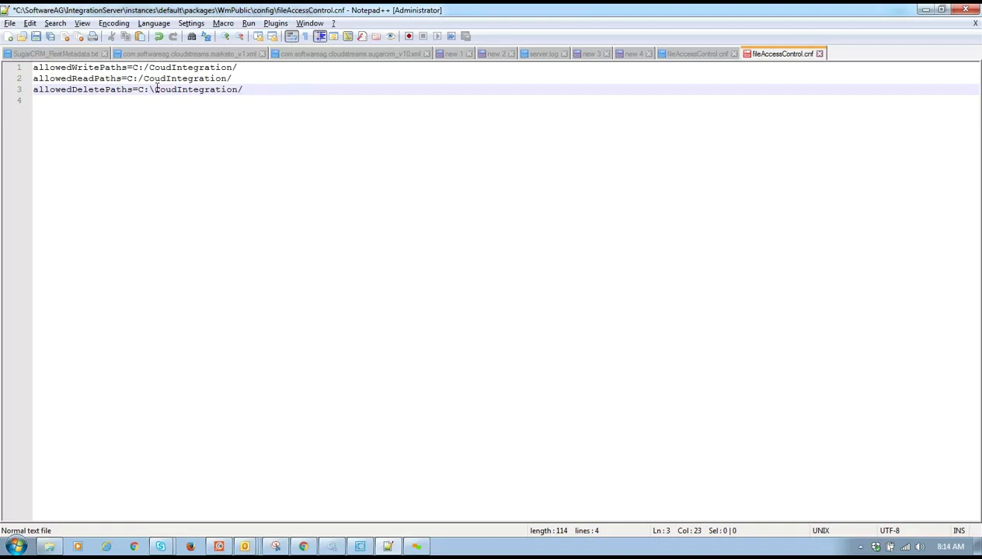
key("BackSpace")
type("/")
key("ctrl+s")
- Rerun stringToFile with fileName C:/CoudIntegration\test.txt and review the allowedWritePaths failure
key("alt+Tab")
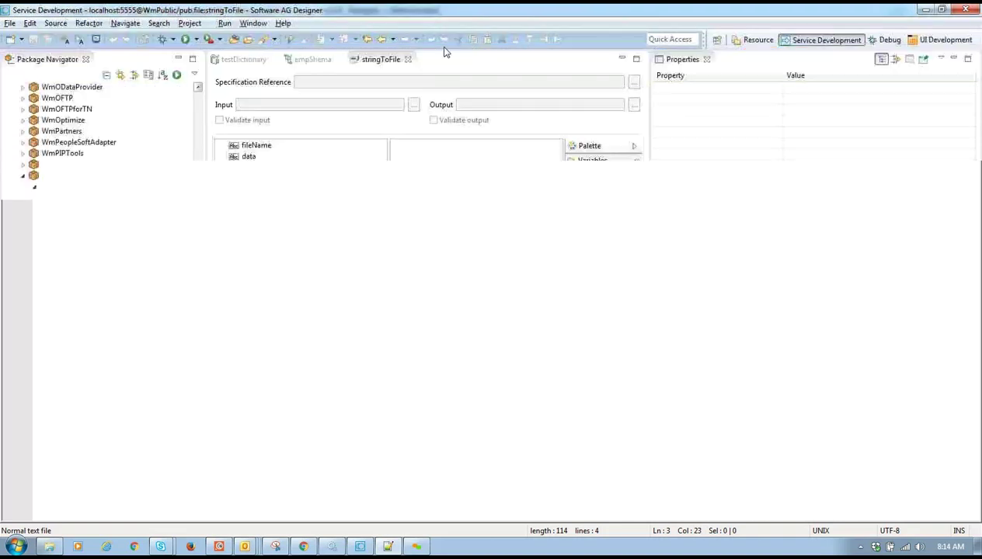
key("ctrl+F11")
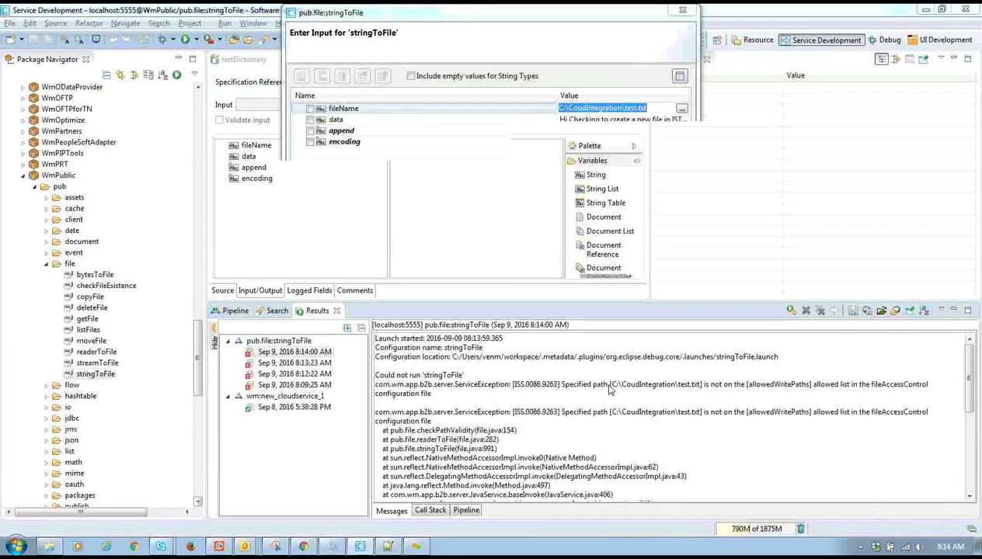
double_click(595, 109)
left_click(571, 109)
double_click(571, 109)
left_click(570, 109)
type("/")
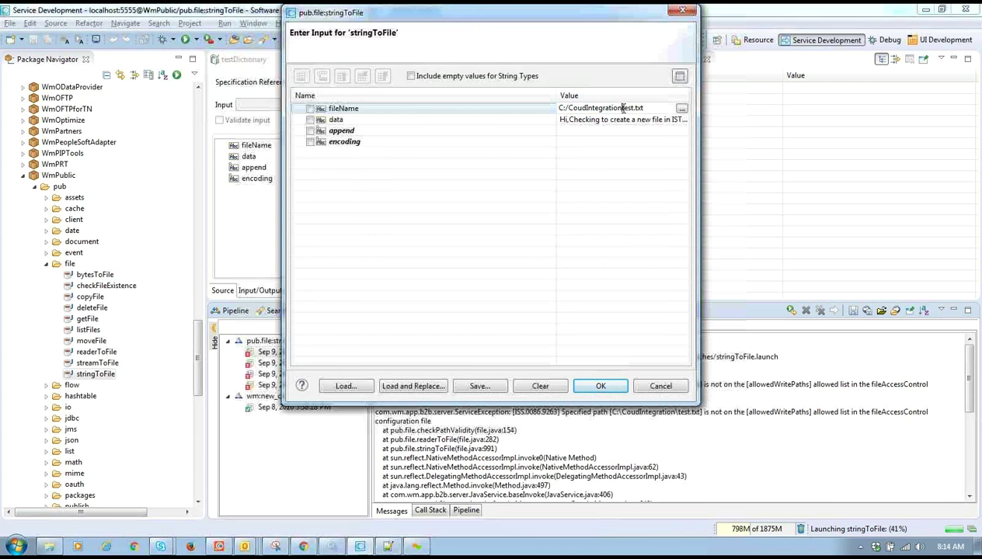
left_click(604, 388)
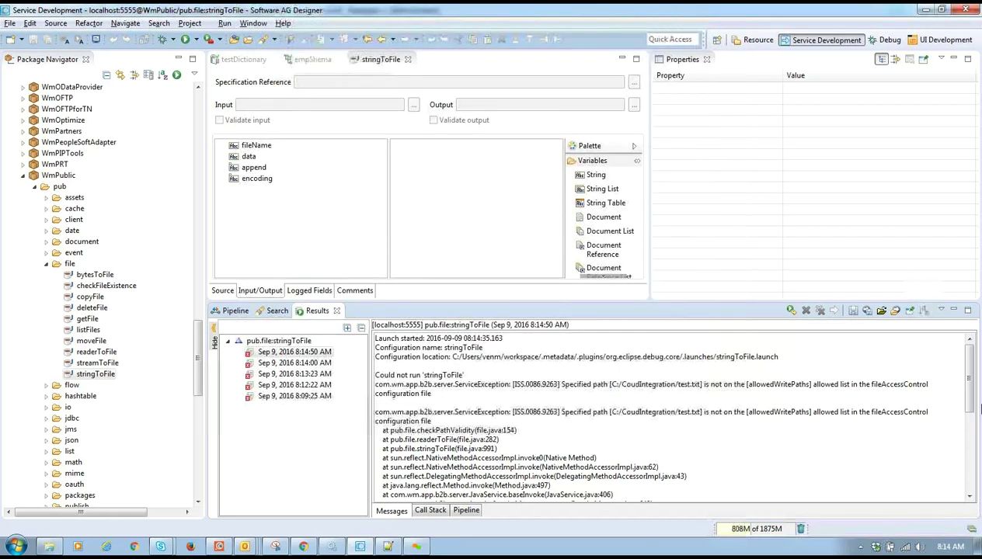
scroll(678, 410, "down", 10)
scroll(678, 409, "up", 10)
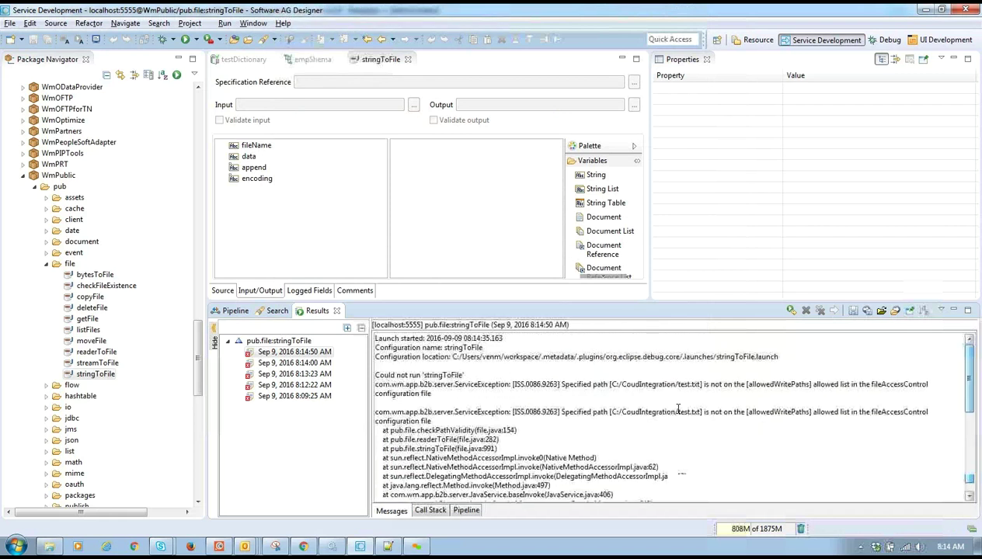
- Close stringToFile and begin a new flow service in the ff folder named convertToFFString
left_click(407, 59)
left_click_drag(193, 387, 195, 229)
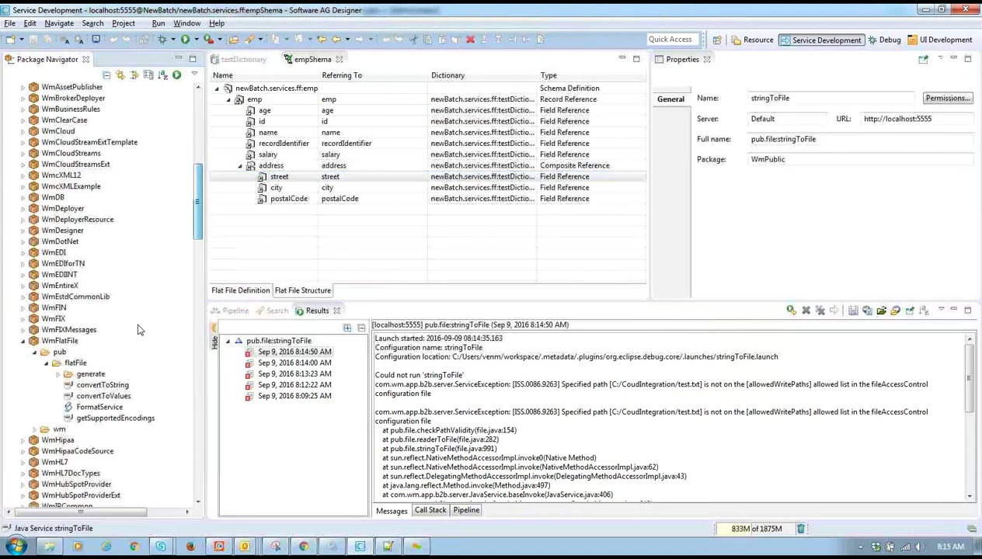
scroll(109, 130, "up", 8)
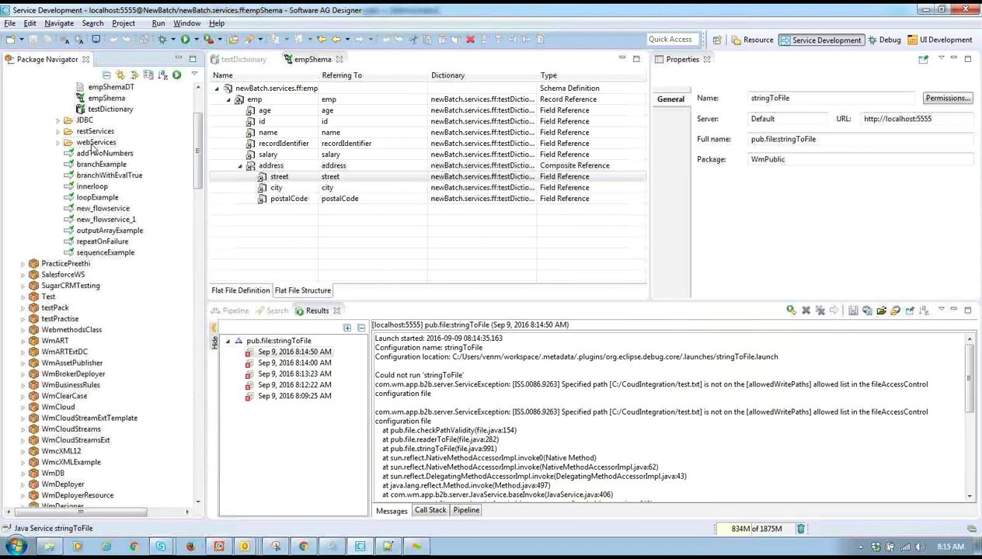
right_click(87, 143)
left_click(80, 154)
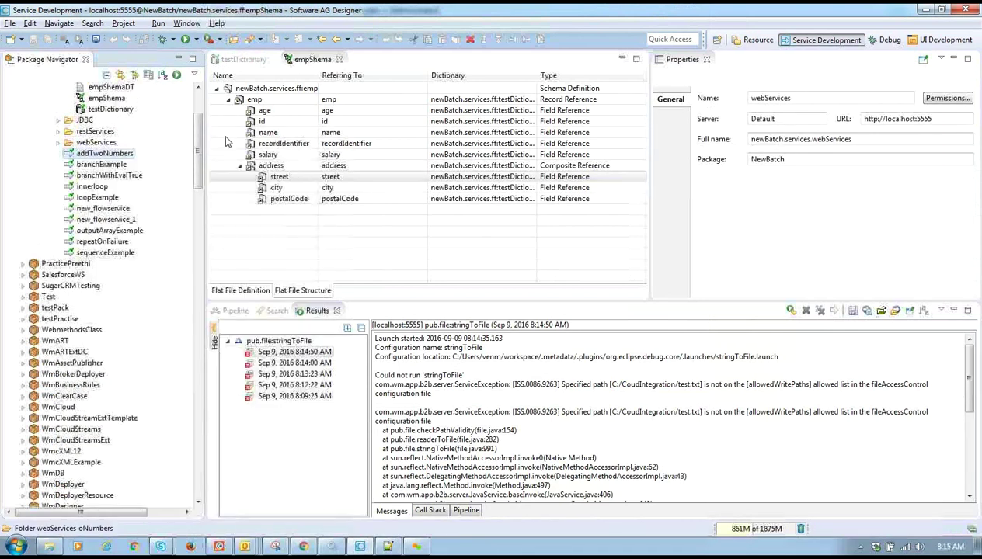
scroll(52, 193, "up", 4)
left_click(74, 187)
right_click(74, 188)
mouse_move(284, 175)
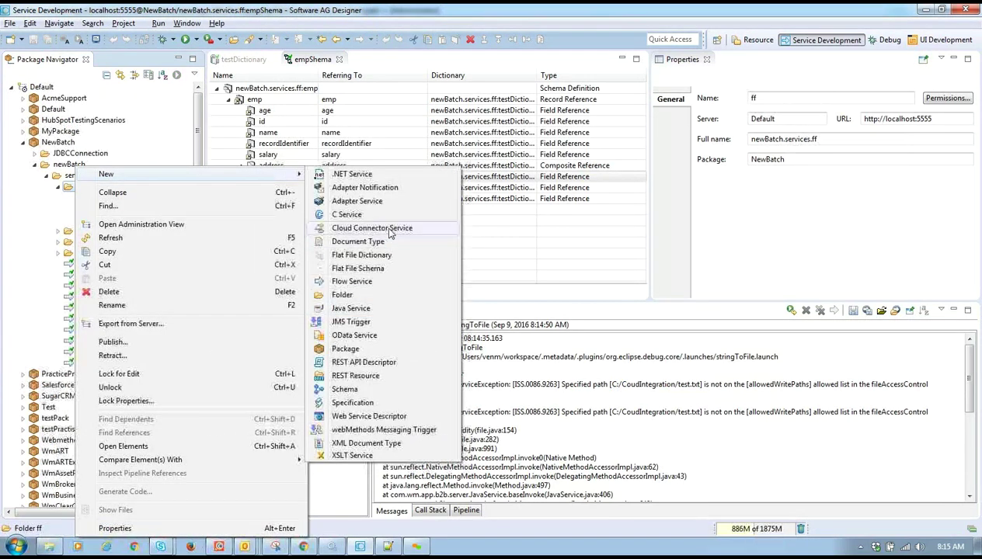
left_click(369, 284)
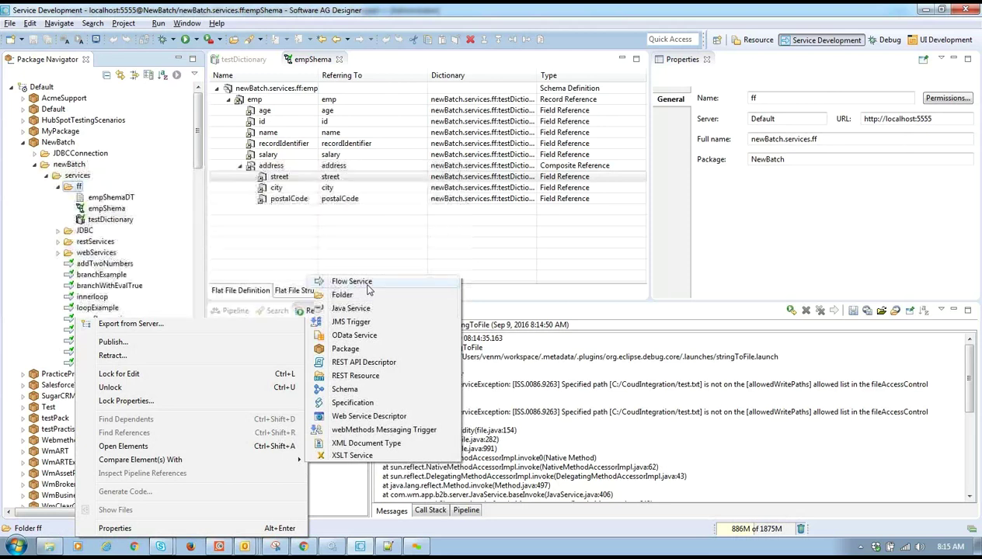
type("convertToFFString")
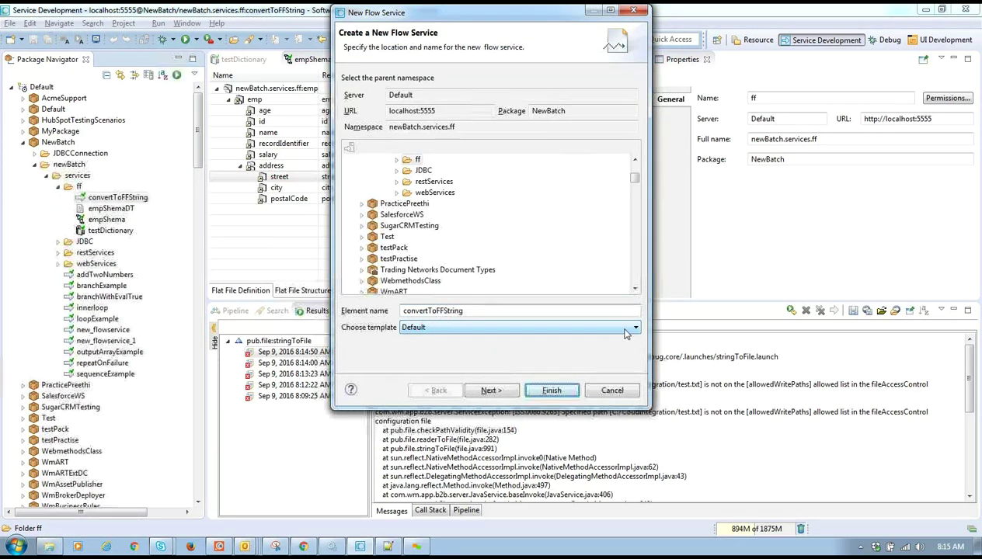
- Create convertToFFString, then inspect and delete the old empShemaDT document type
key("Return")
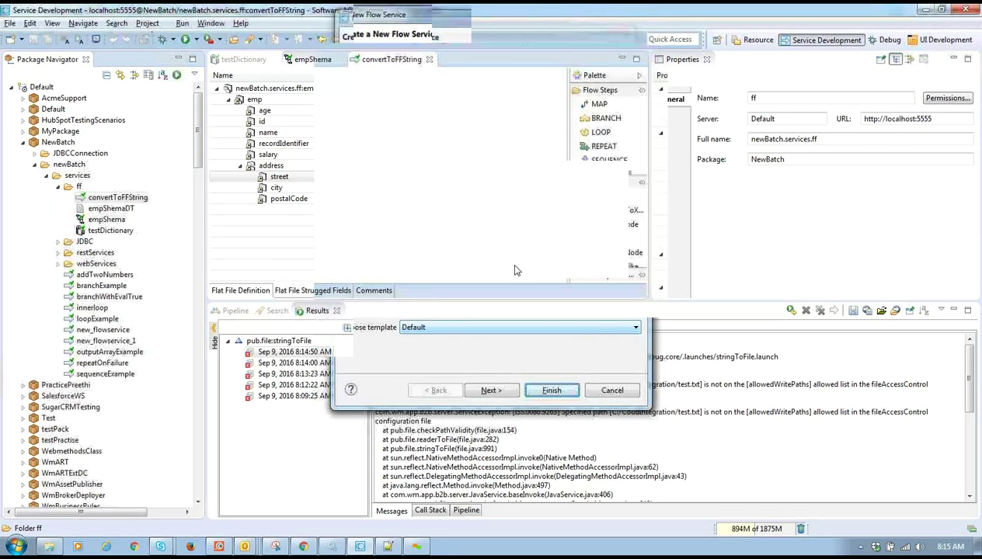
left_click(268, 290)
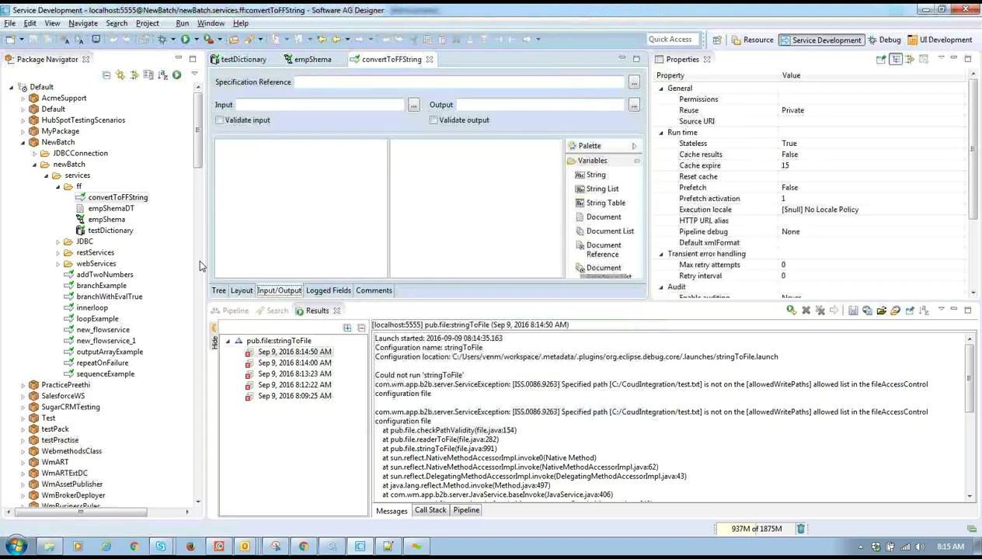
double_click(121, 217)
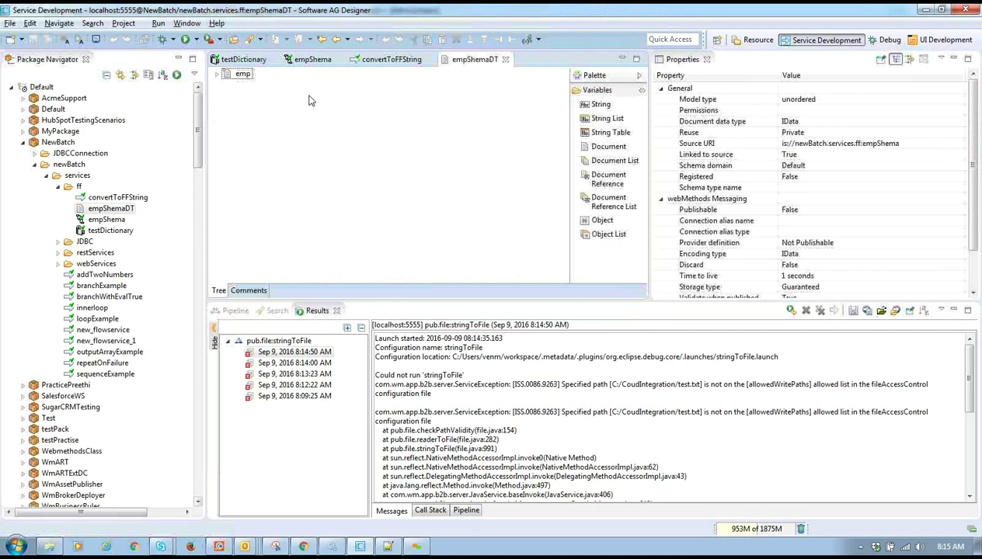
double_click(237, 75)
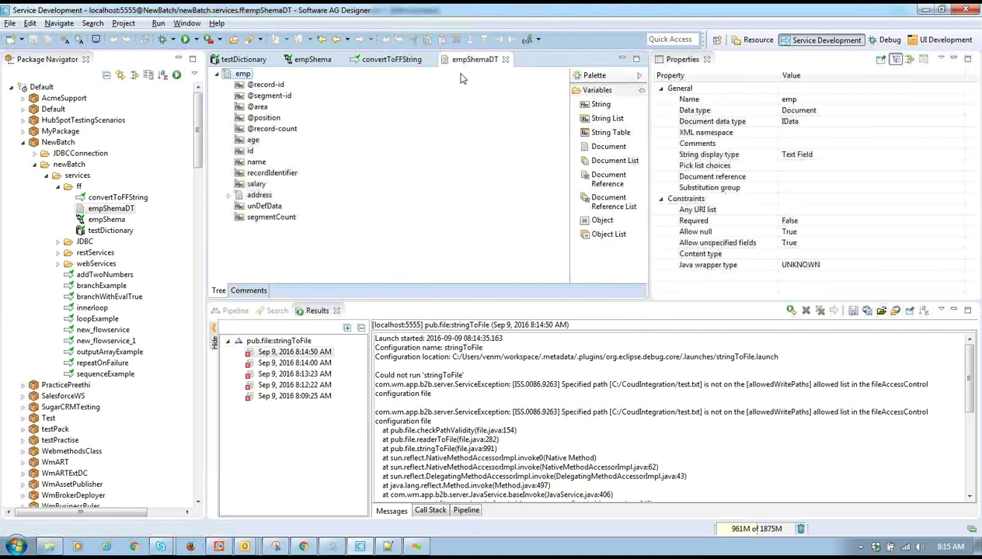
left_click(505, 59)
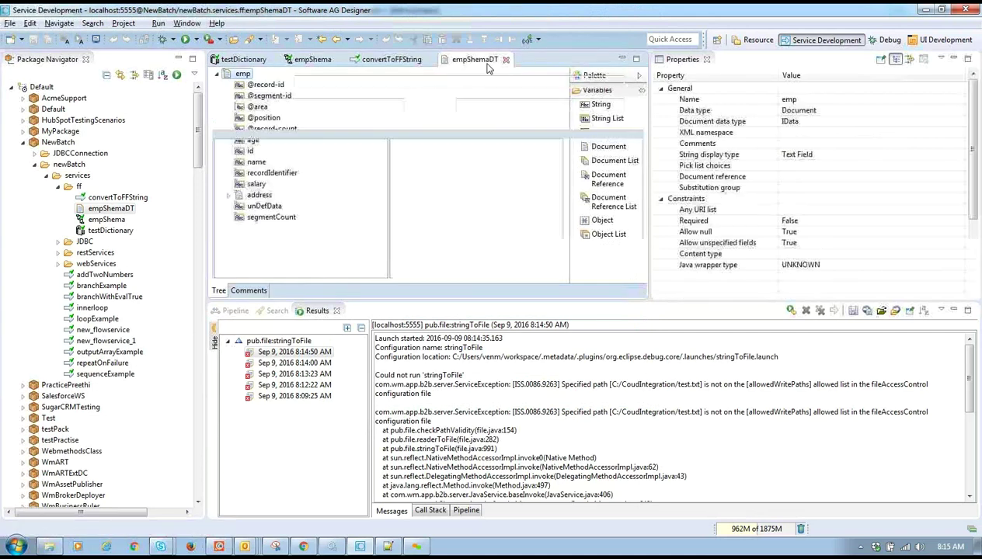
left_click(122, 210)
key("Delete")
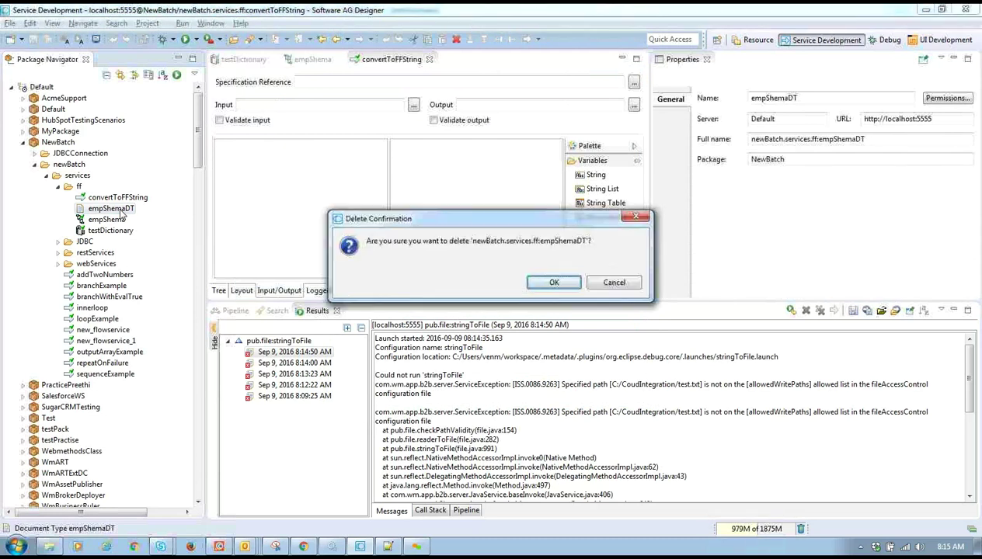
left_click(556, 283)
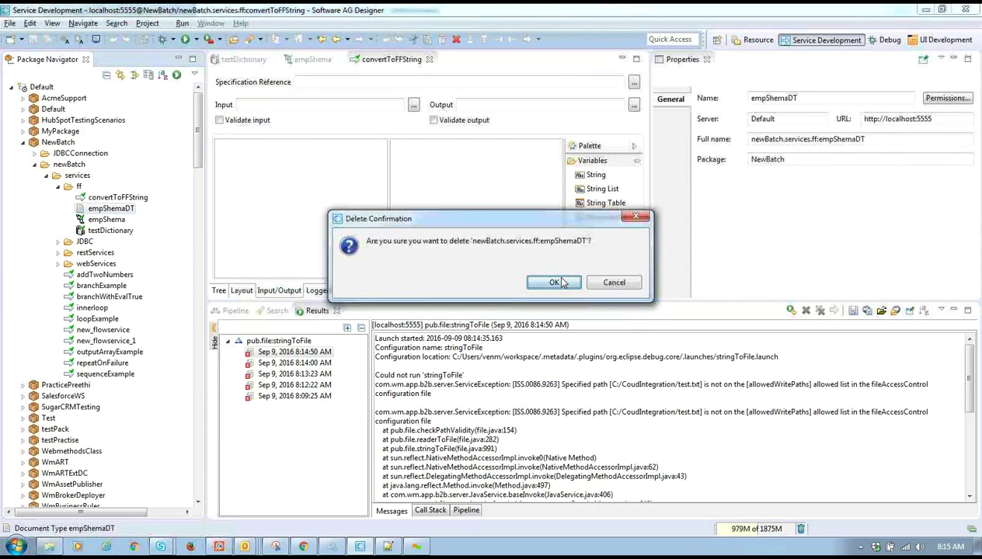
- Generate a new empShemaDT document type from the emp record of empShema
double_click(91, 205)
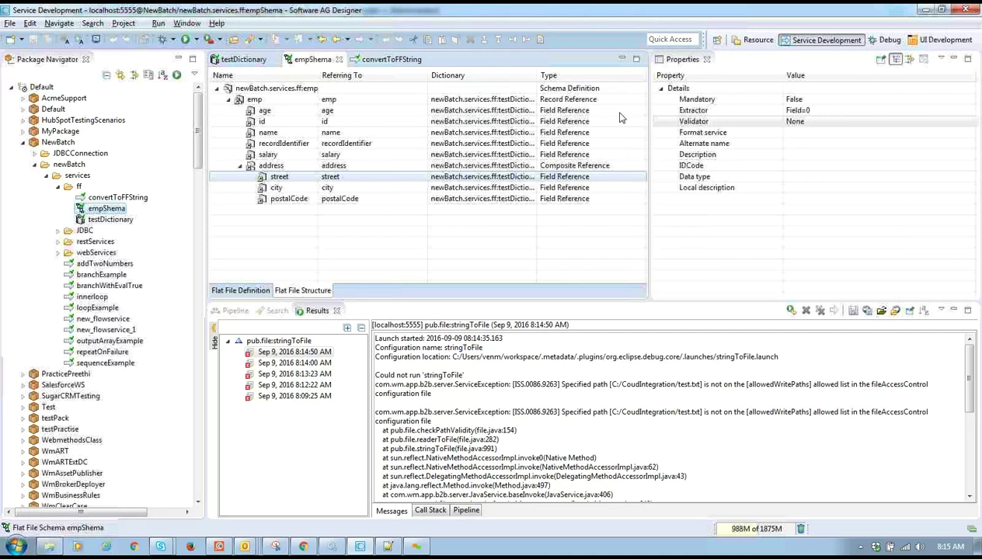
left_click(256, 89)
left_click(254, 99)
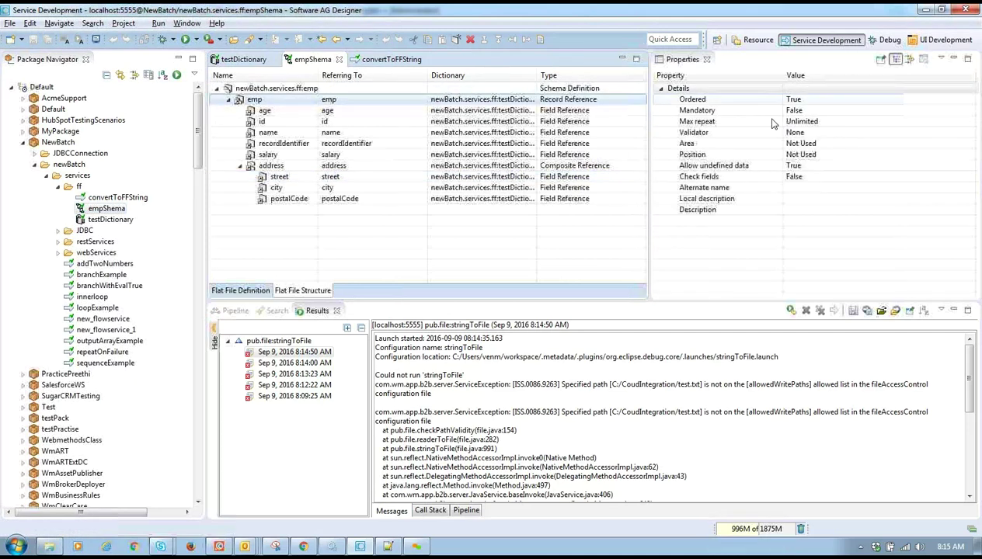
left_click(538, 41)
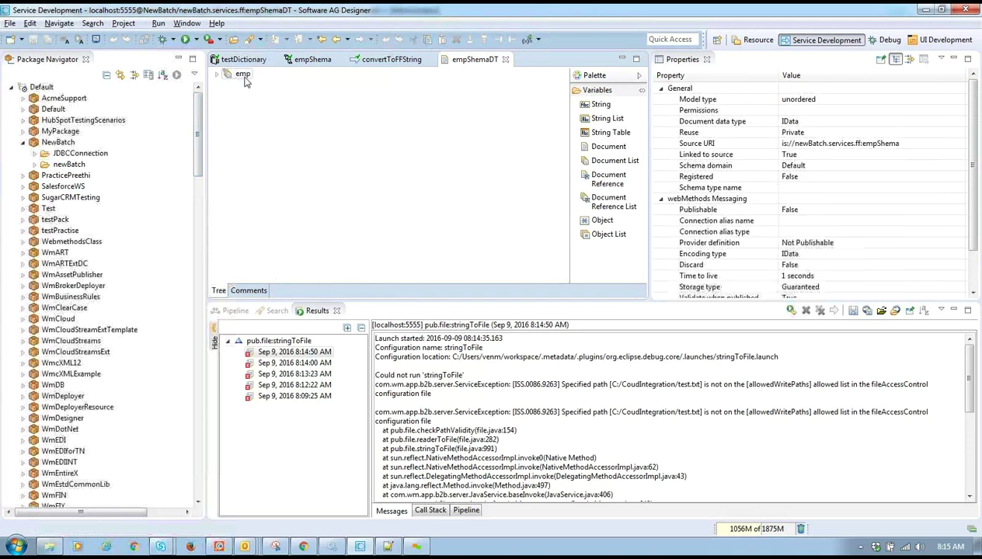
left_click(505, 59)
left_click(396, 60)
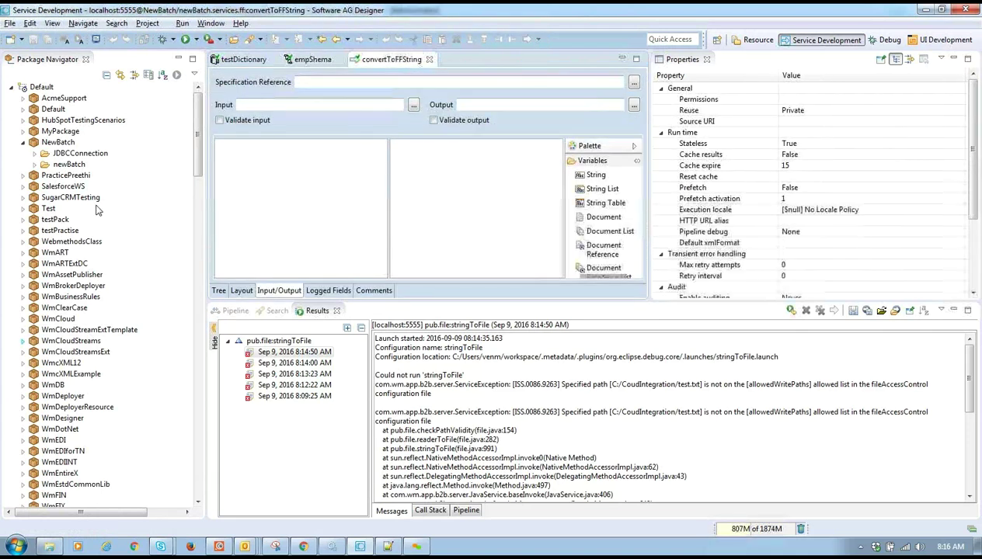
- Add an input named empData referencing the empShemaDT document type
left_click(34, 164)
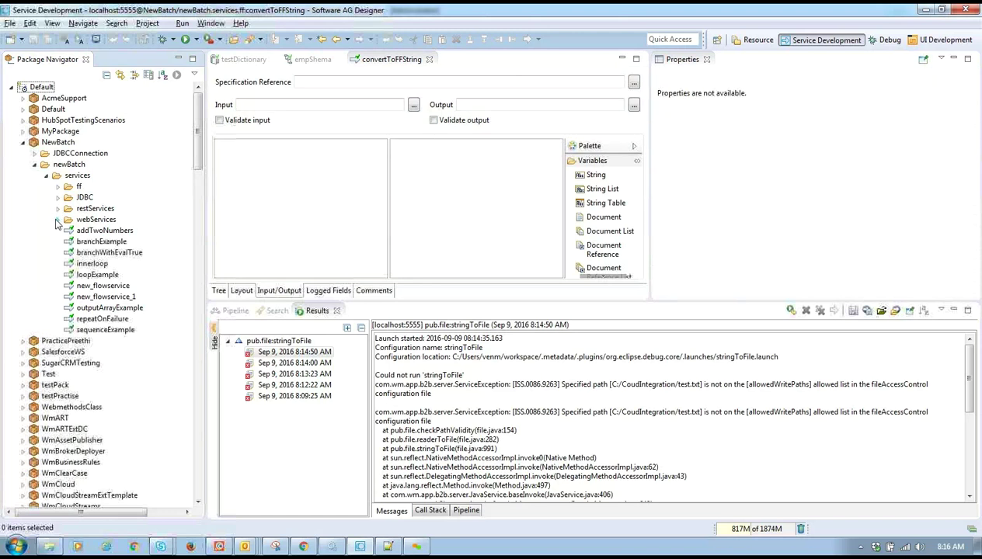
left_click(58, 187)
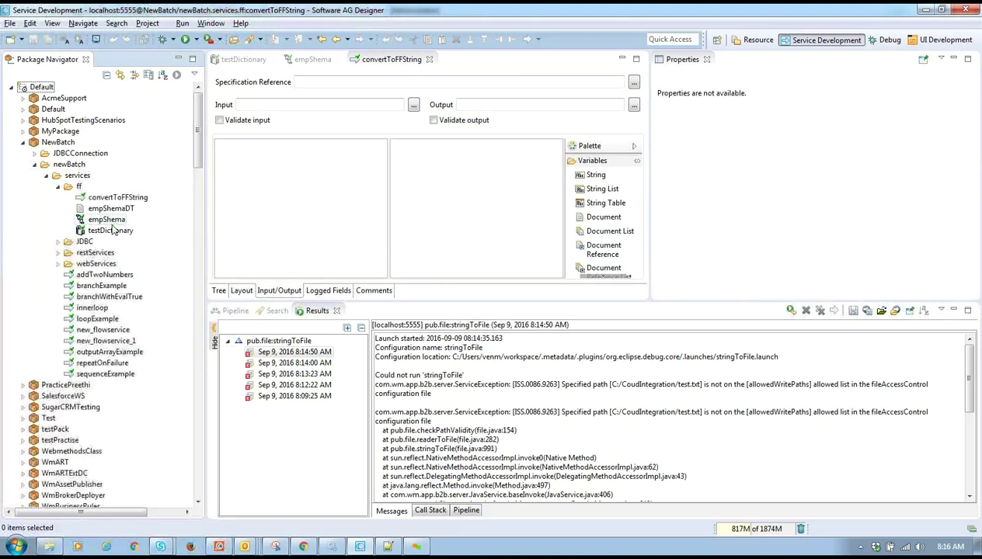
left_click_drag(111, 208, 310, 183)
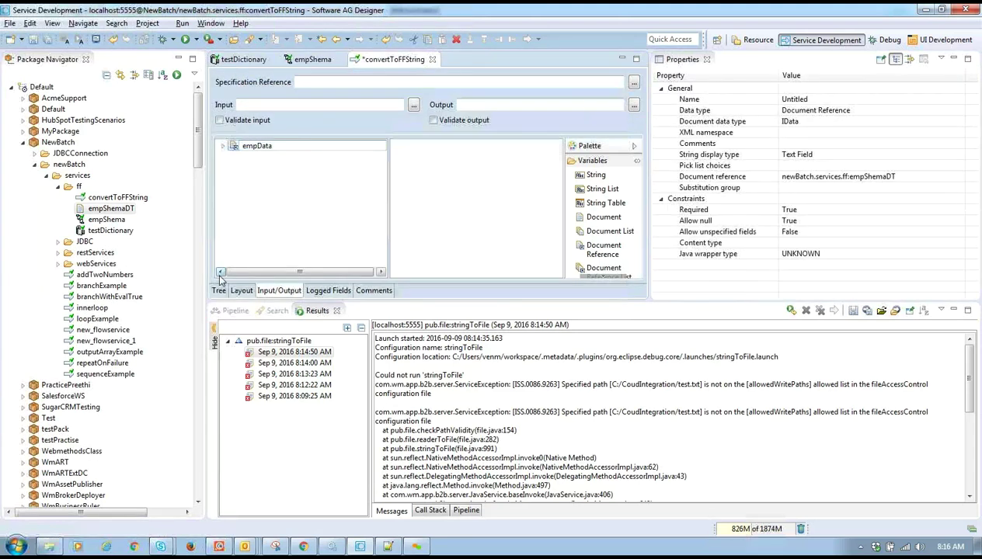
left_click(287, 218)
left_click(223, 145)
left_click(235, 156)
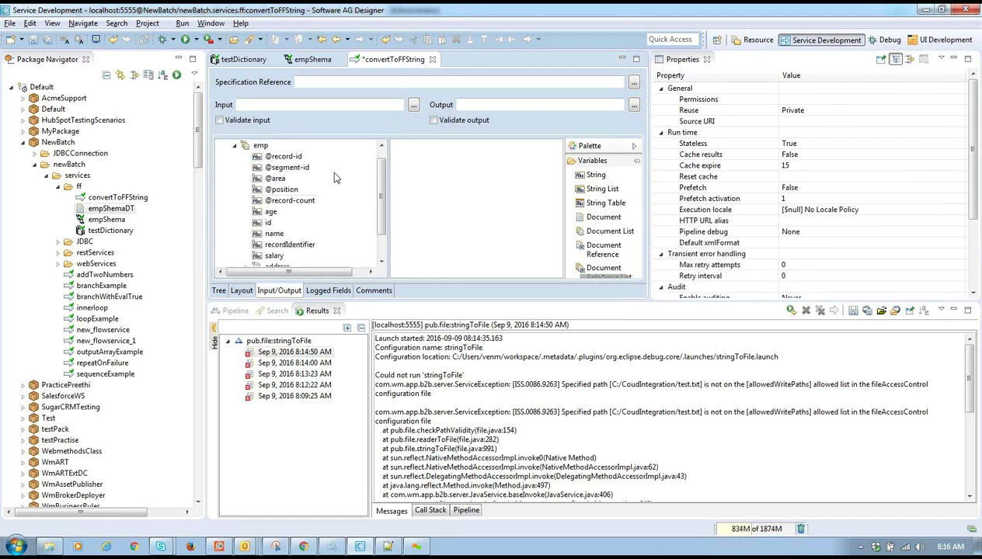
- Add a string output named ffString and save convertToFFString
mouse_move(596, 175)
left_mouse_down()
mouse_move(521, 163)
mouse_move(529, 169)
left_mouse_up()
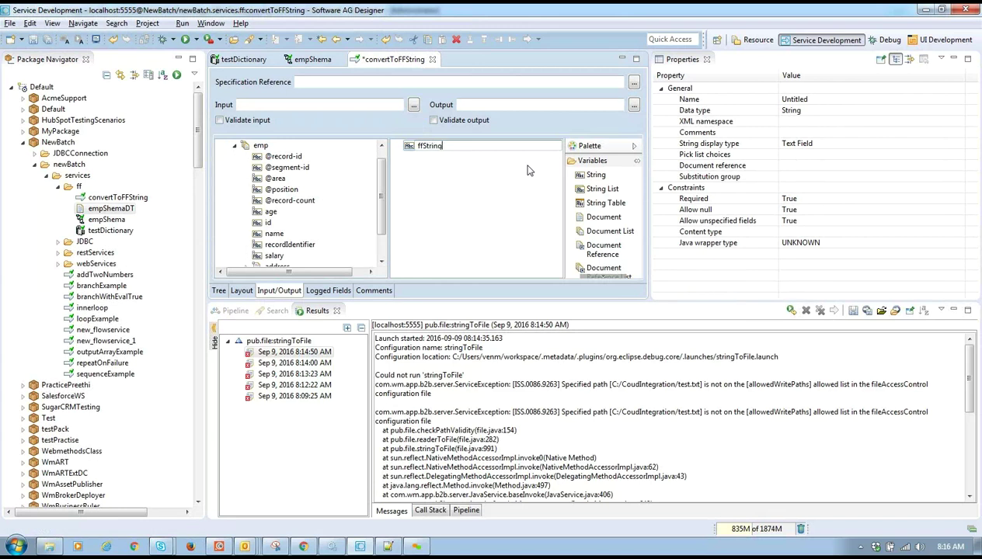
left_click(542, 176)
key("ctrl+s")
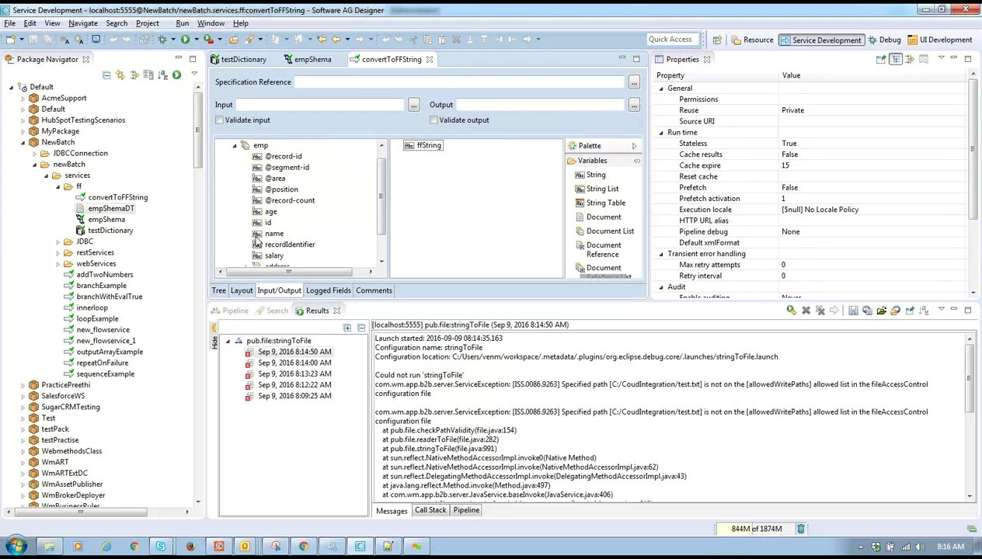
left_click(219, 292)
- Insert a pub.flatFile:convertToString invoke step and link empData to its ffValues input
scroll(188, 215, "down", 8)
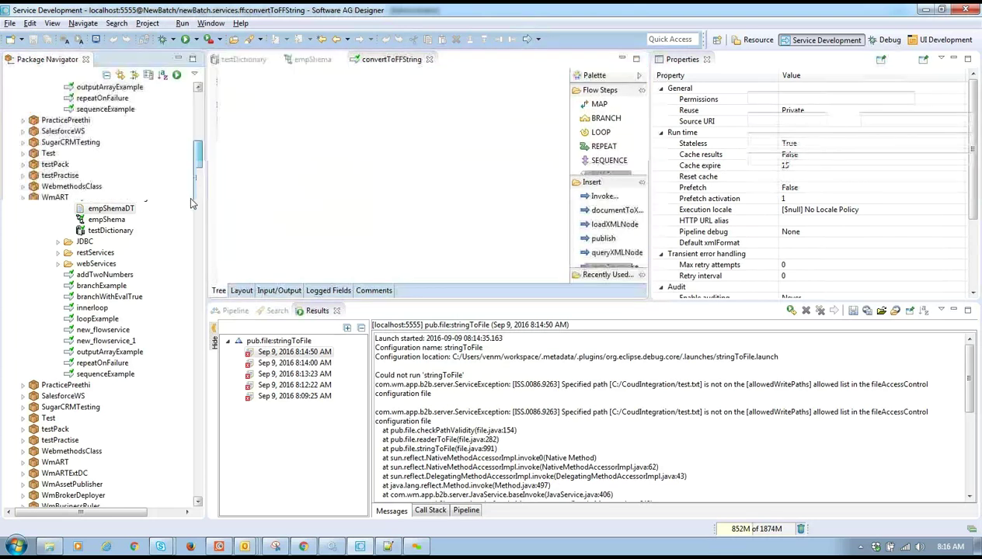
scroll(188, 216, "down", 8)
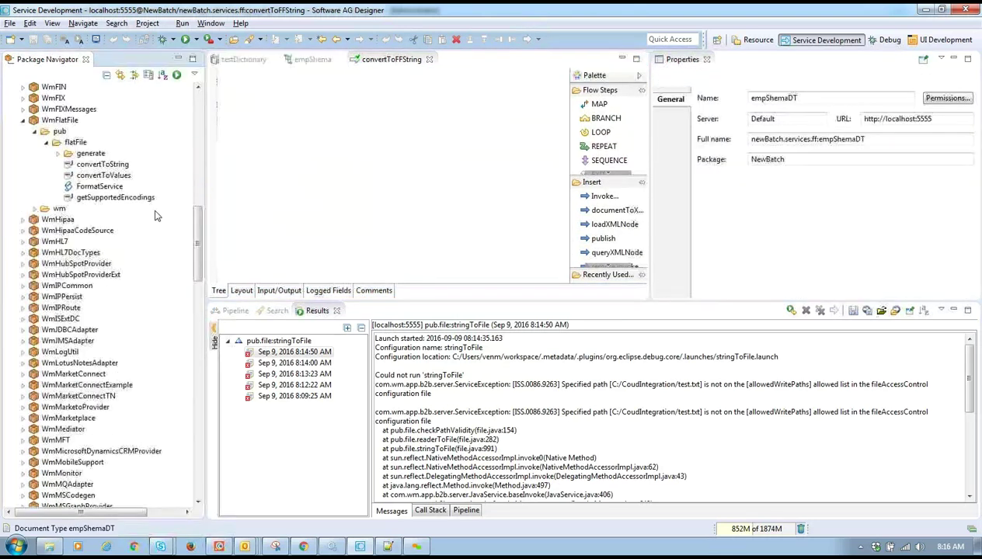
left_click_drag(102, 164, 281, 160)
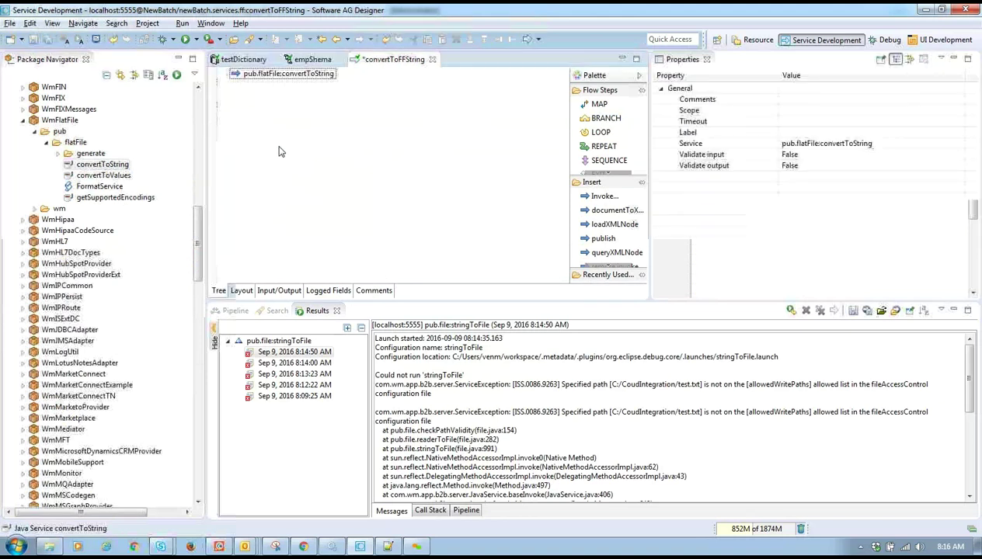
double_click(235, 311)
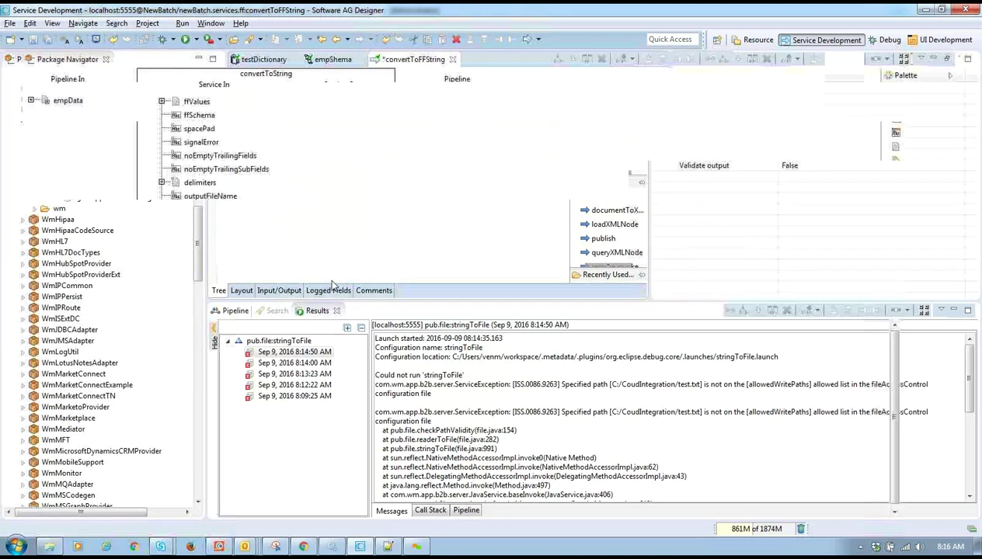
double_click(59, 62)
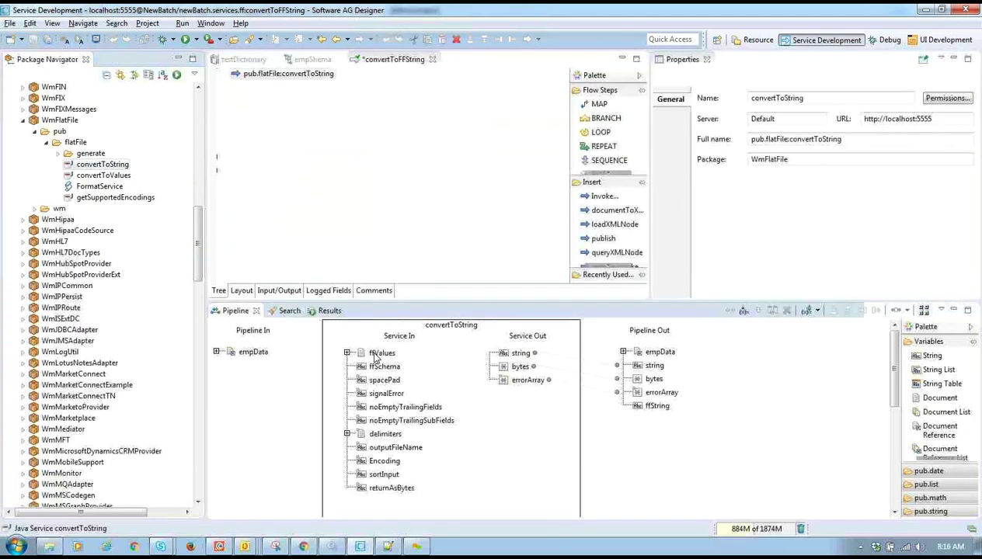
double_click(253, 353)
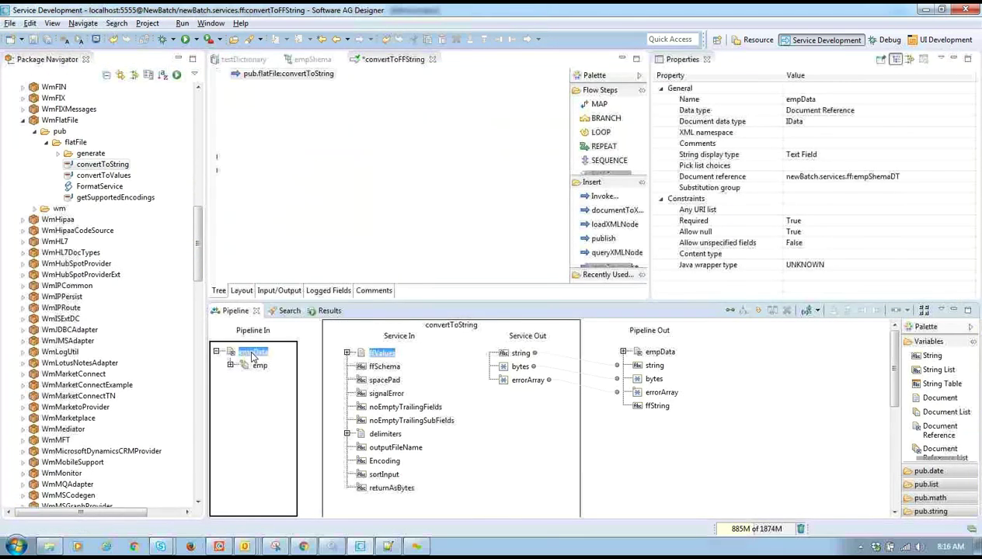
left_click(731, 311)
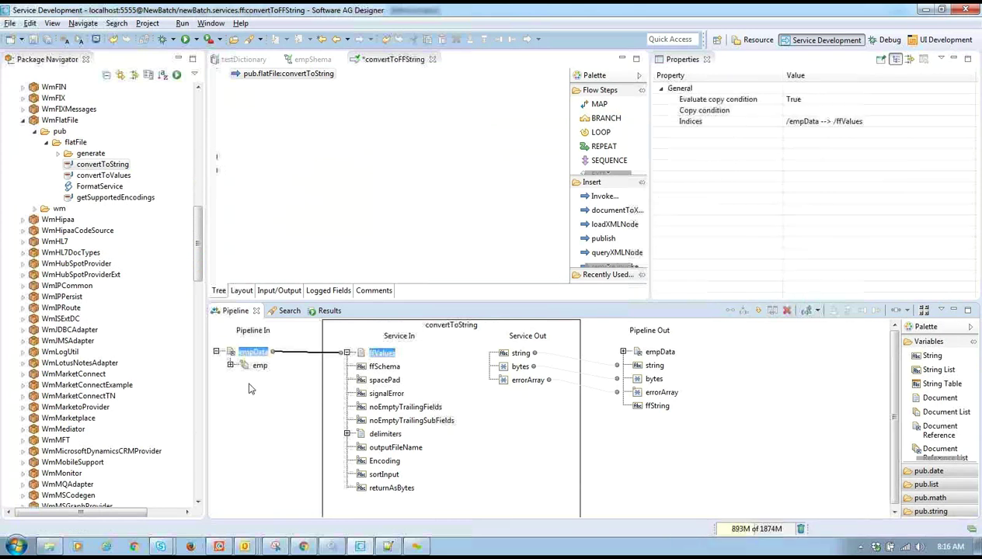
- Set convertToString's ffSchema value to newBatch.services.ff:empShema by pasting the schema name
double_click(360, 368)
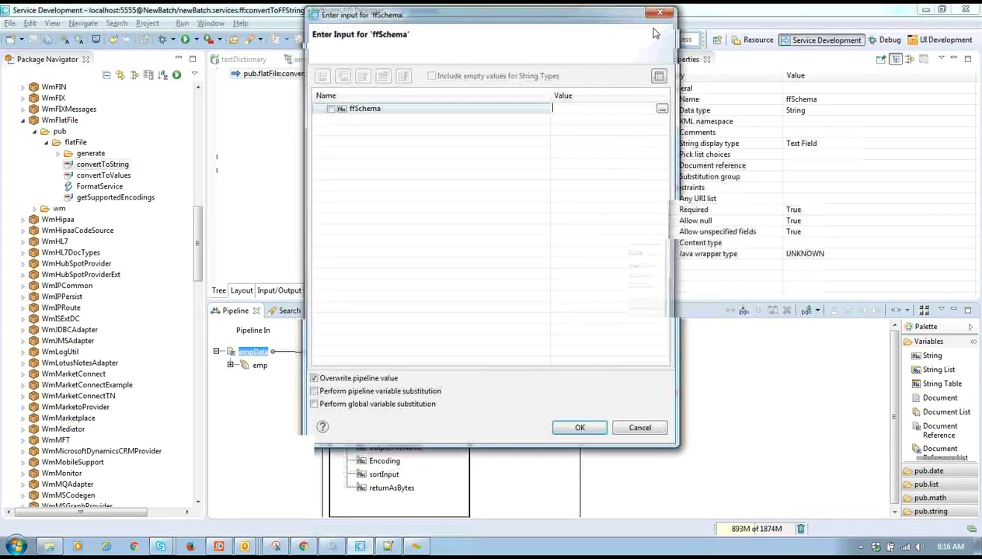
left_click(663, 11)
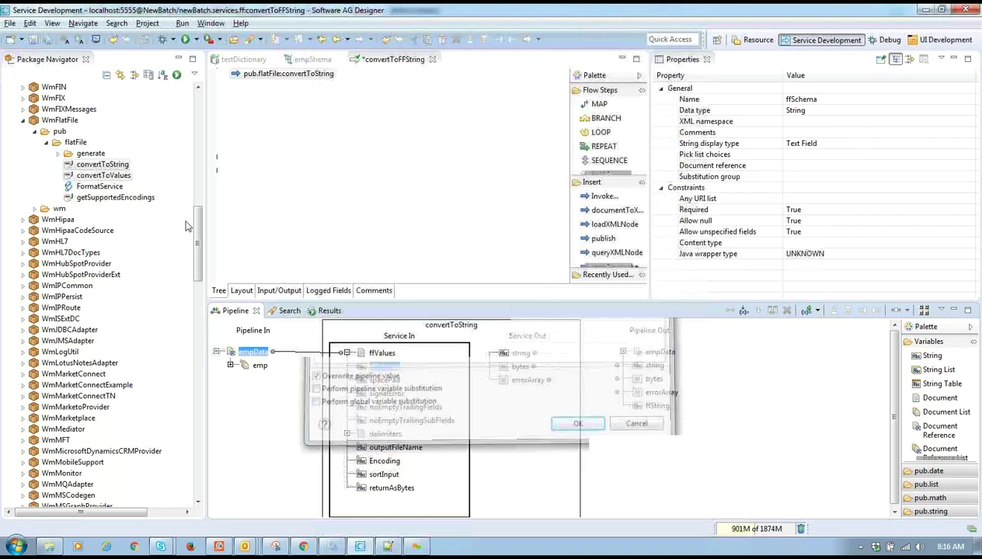
scroll(197, 125, "up", 15)
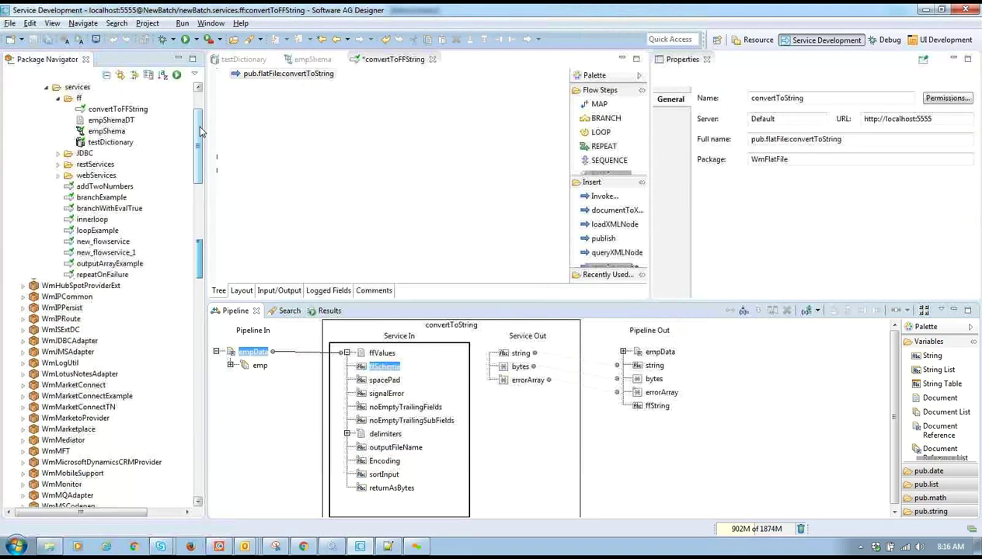
double_click(109, 131)
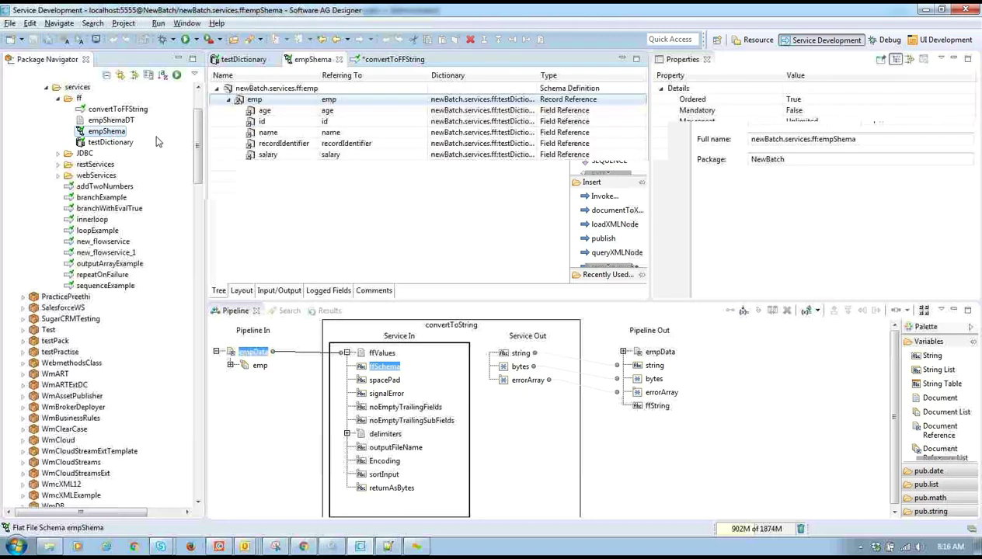
left_click(104, 123)
left_click(106, 130)
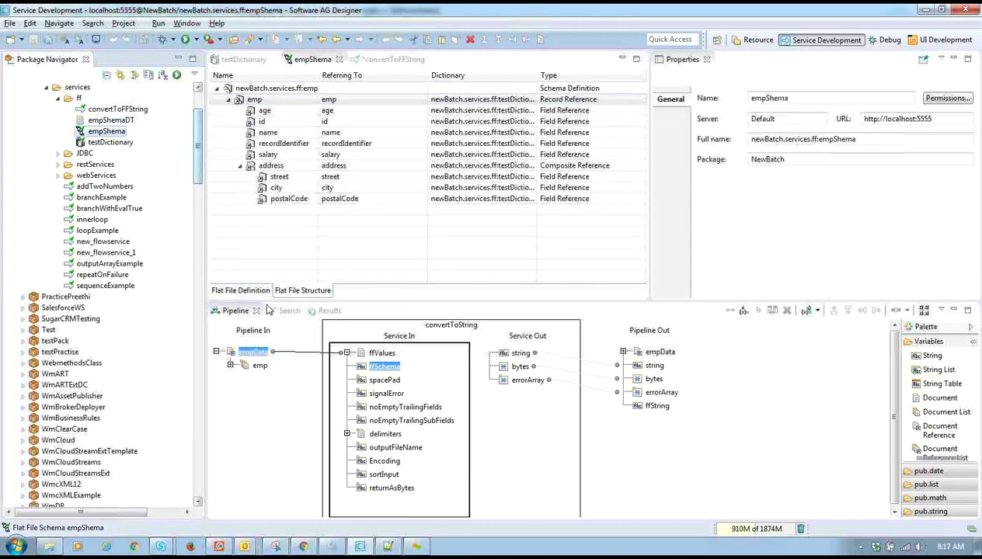
double_click(360, 371)
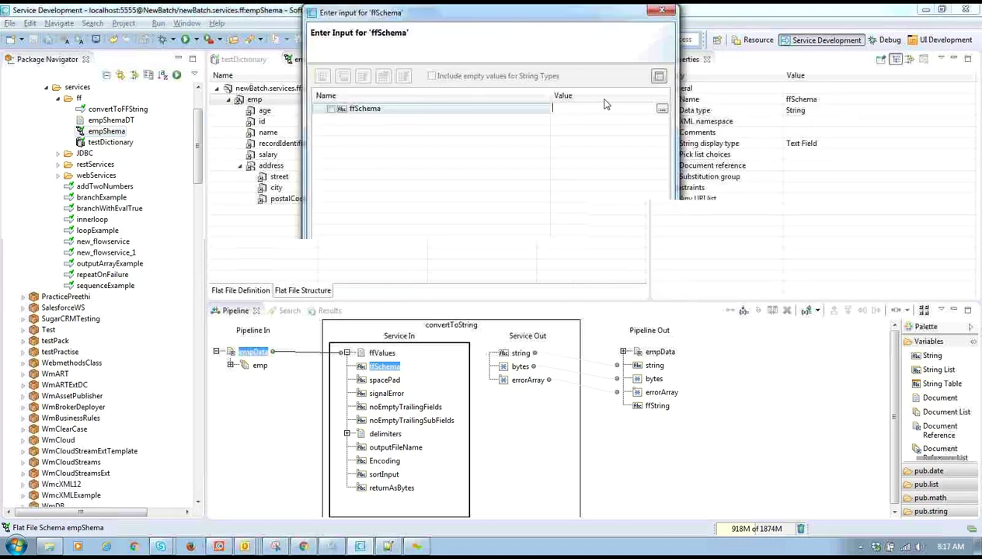
type("newBatch.services.ff:empShema")
left_click(578, 428)
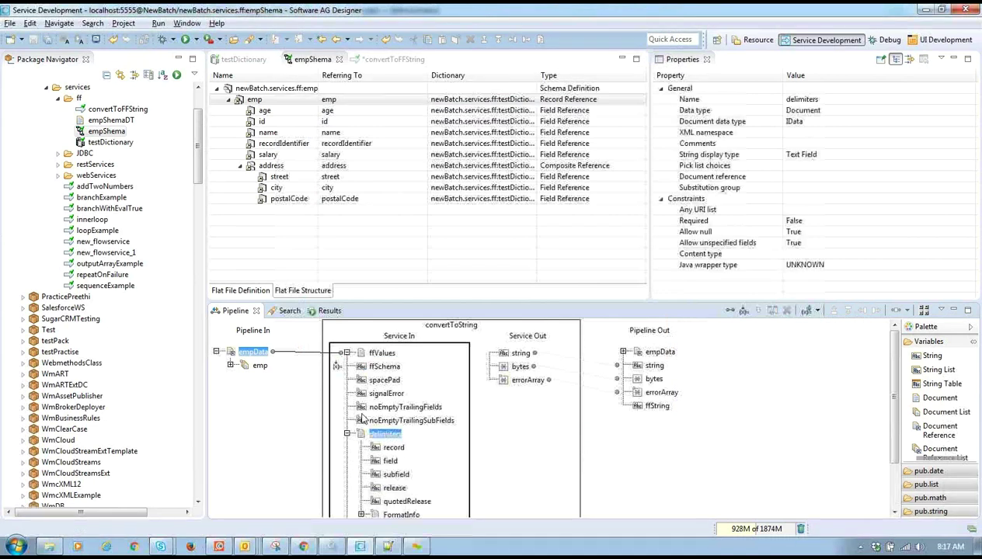
double_click(381, 436)
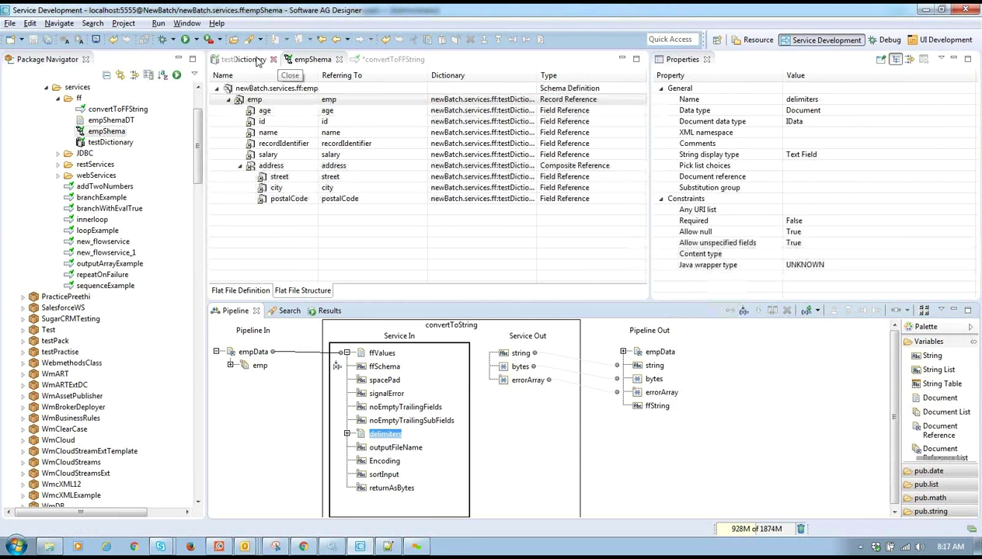
left_click(369, 63)
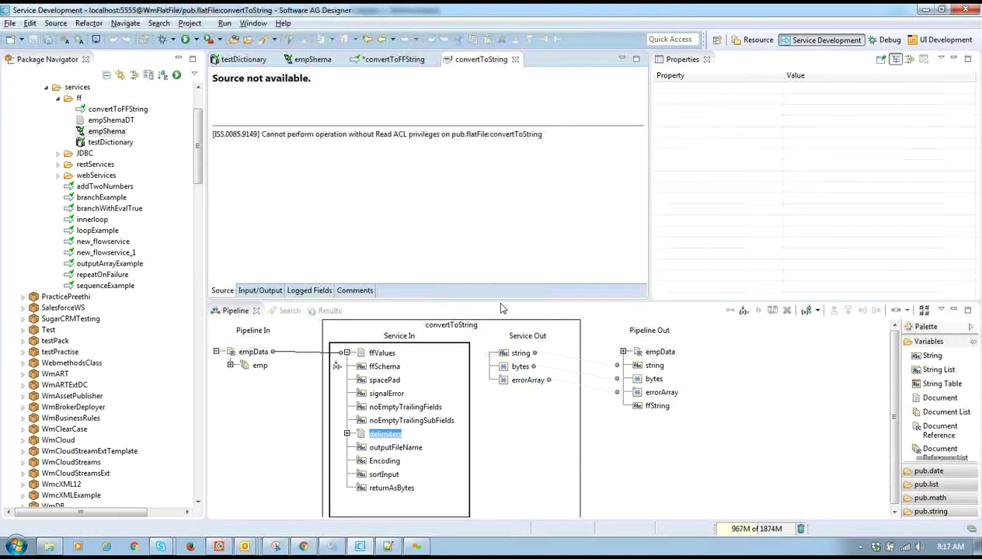
- Map convertToString's string output to ffString, then run convertToFFString
double_click(393, 59)
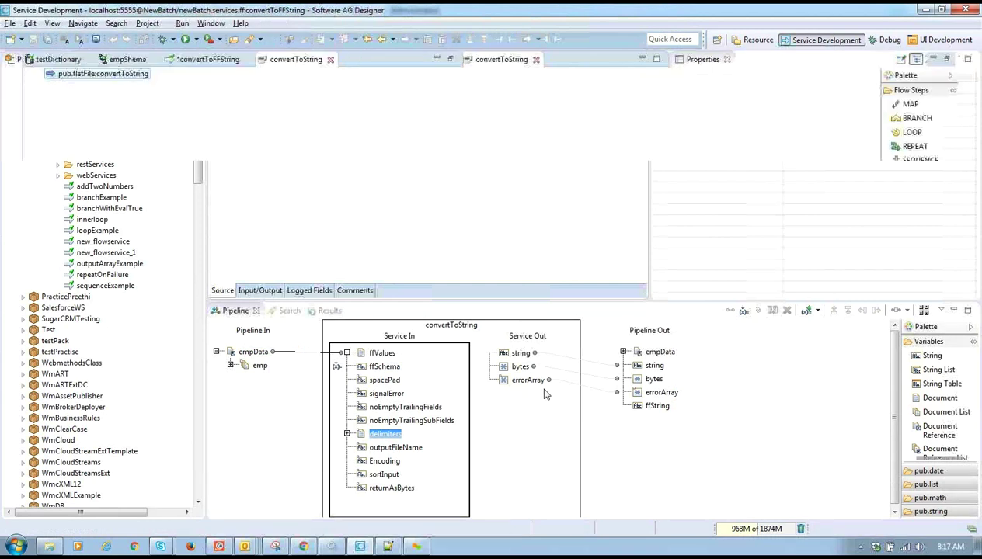
key("ctrl+w")
double_click(194, 61)
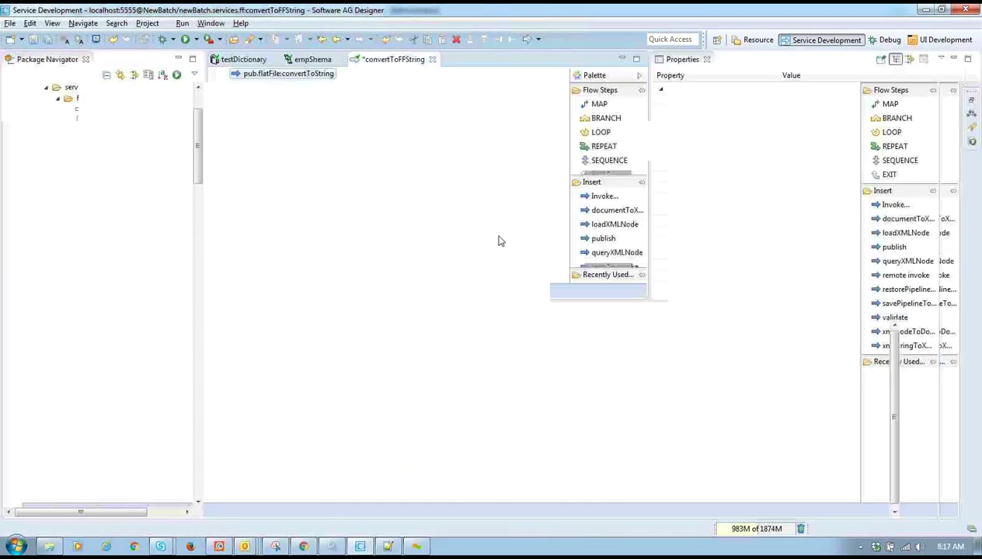
left_click(519, 353)
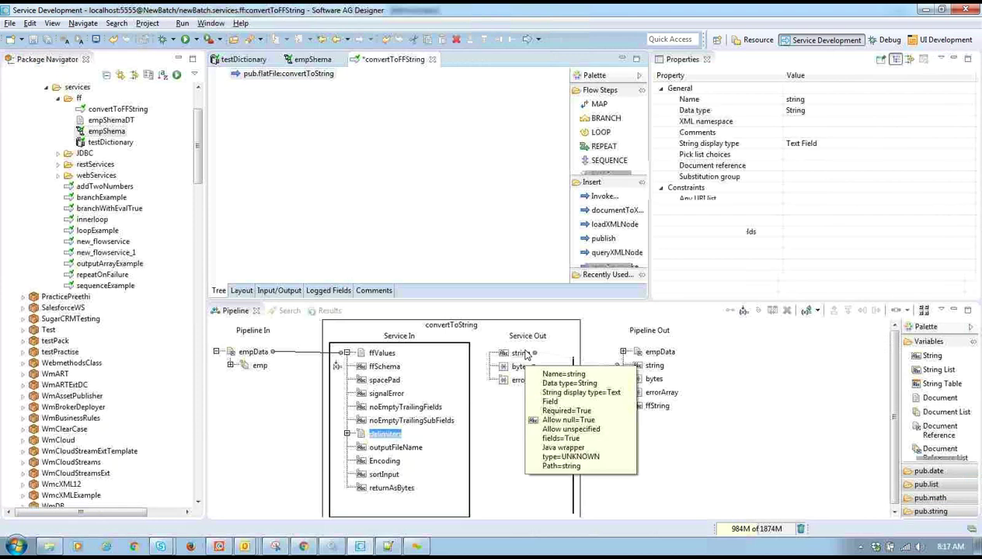
double_click(657, 406)
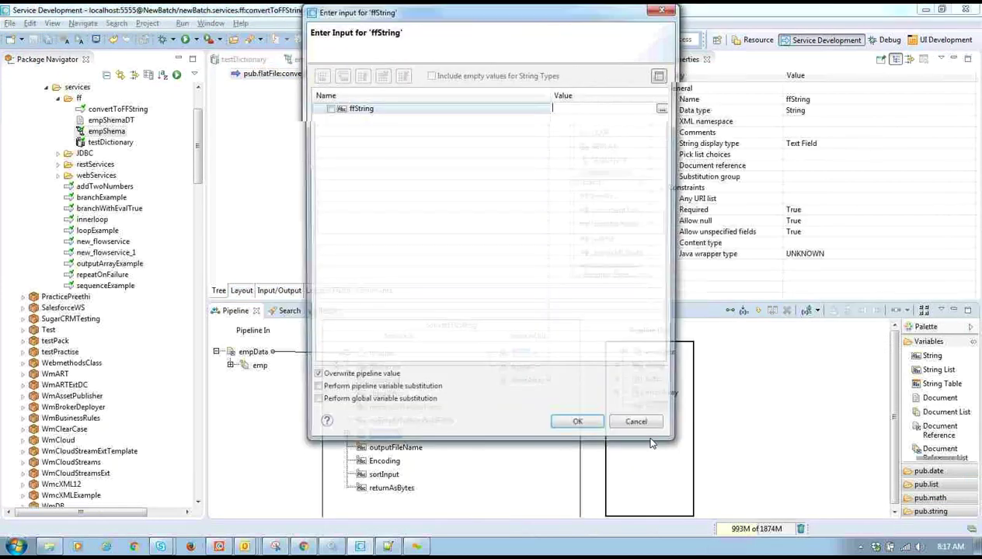
left_click(649, 423)
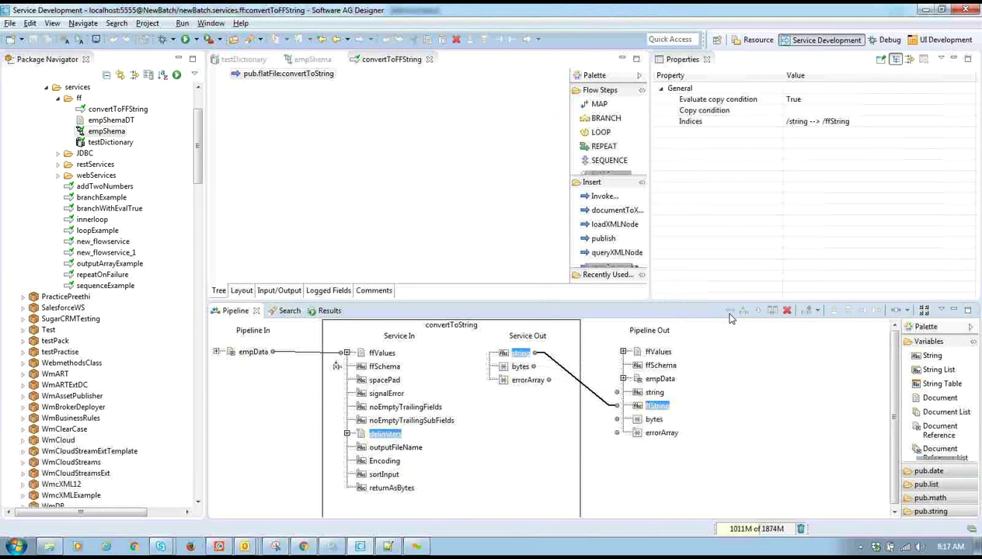
left_click(416, 185)
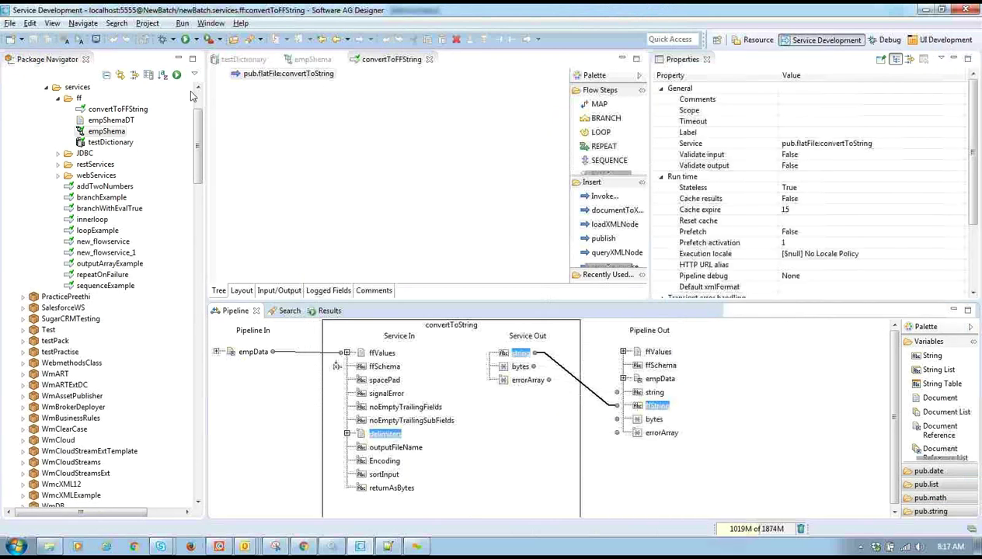
left_click(184, 39)
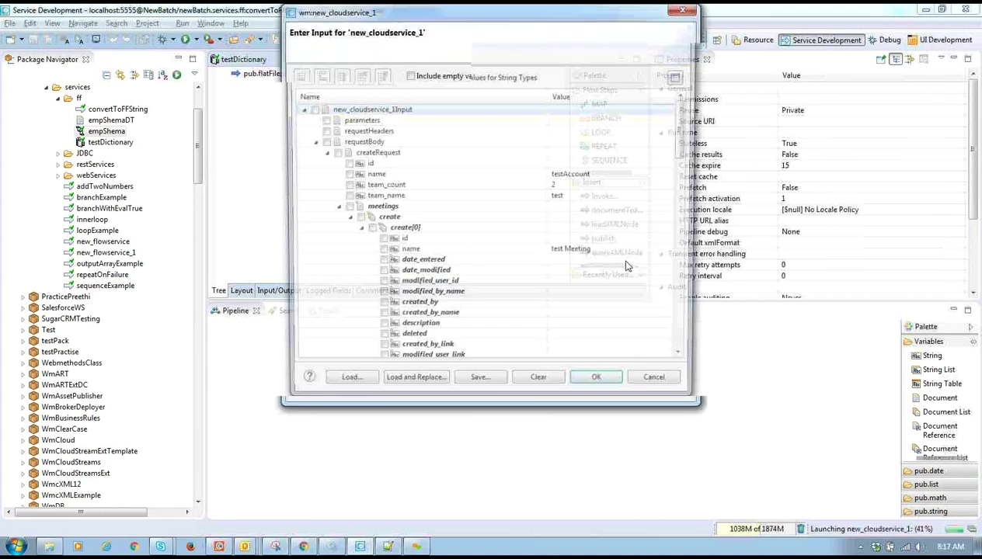